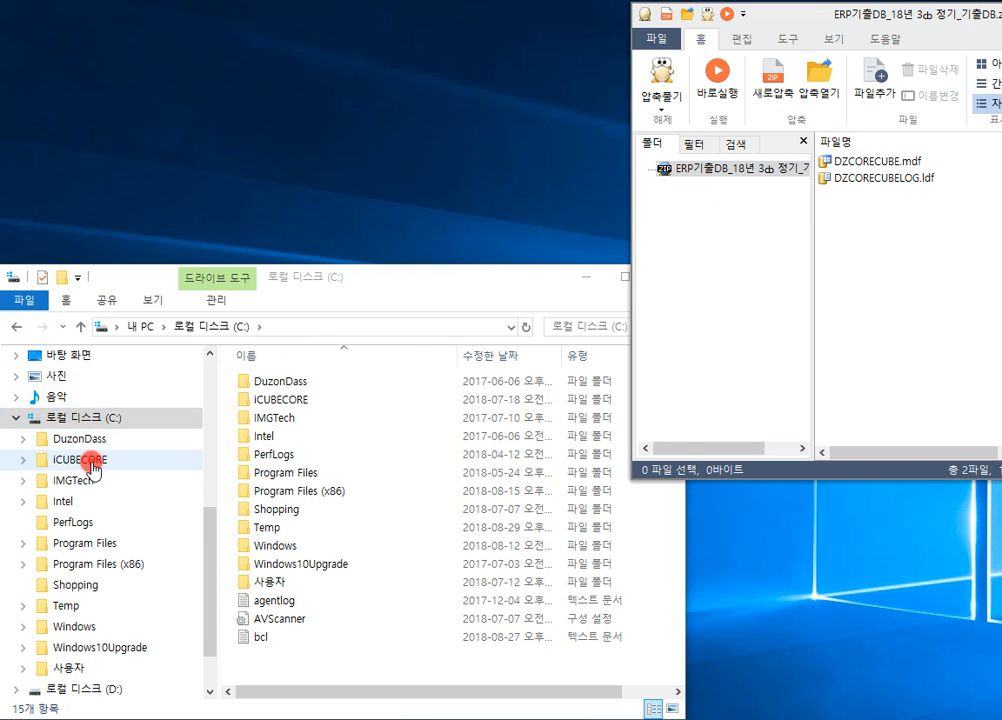
- Delete DZCORECUBE and DZCORECUBELOG from C:\iCUBECORE\iCUBECORE_DB, granting administrator permission for the removal
click(80, 459)
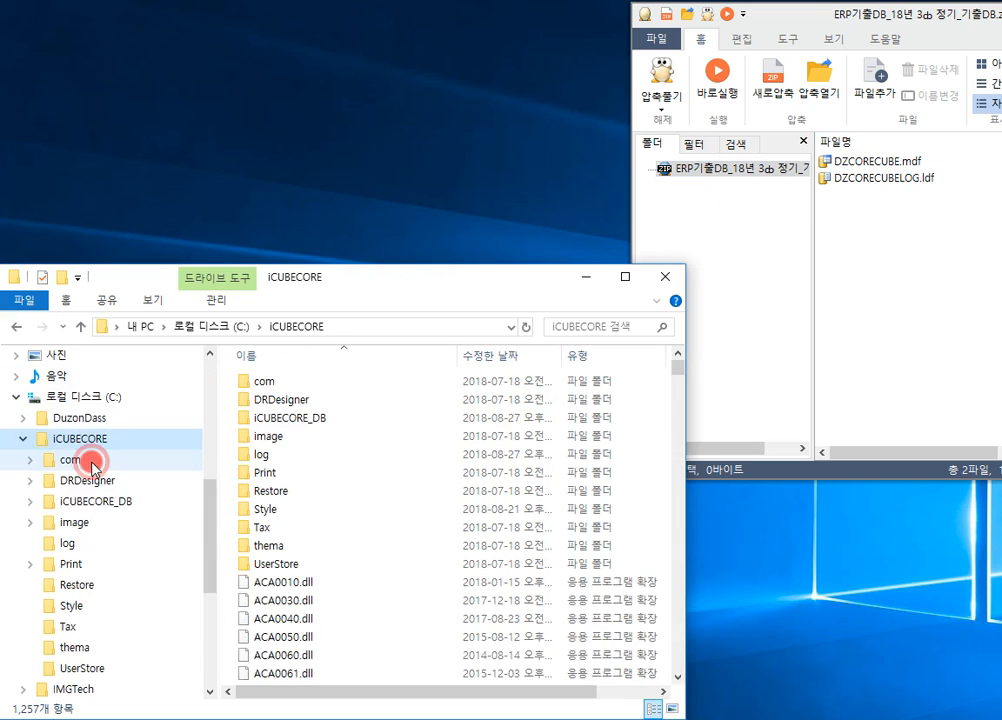
click(127, 511)
click(314, 457)
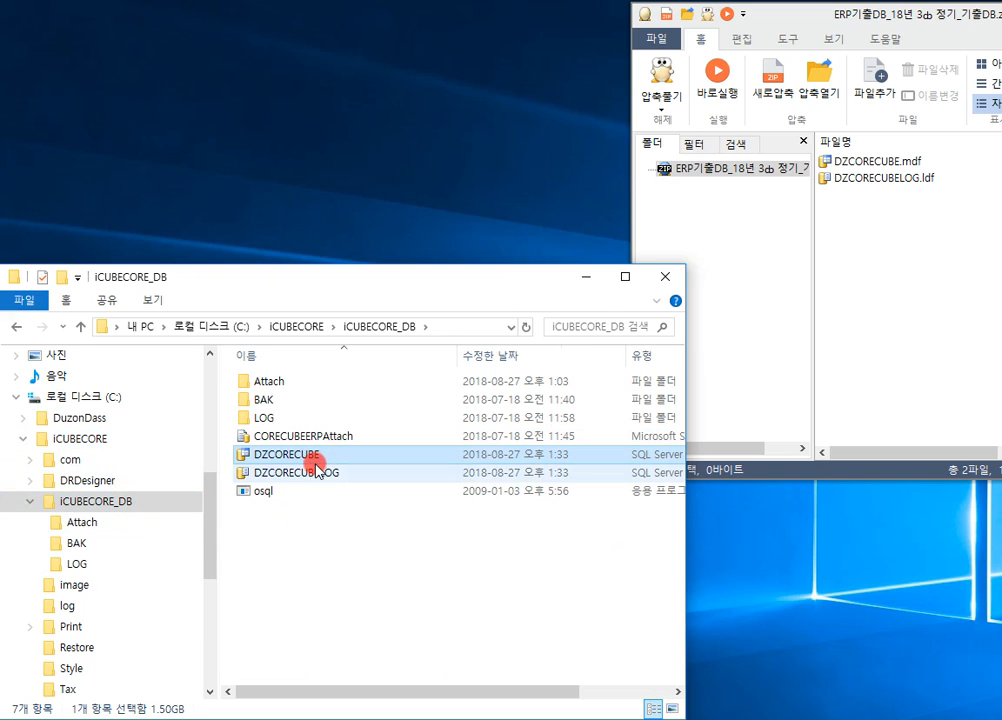
ctrl+click(314, 476)
key(Delete)
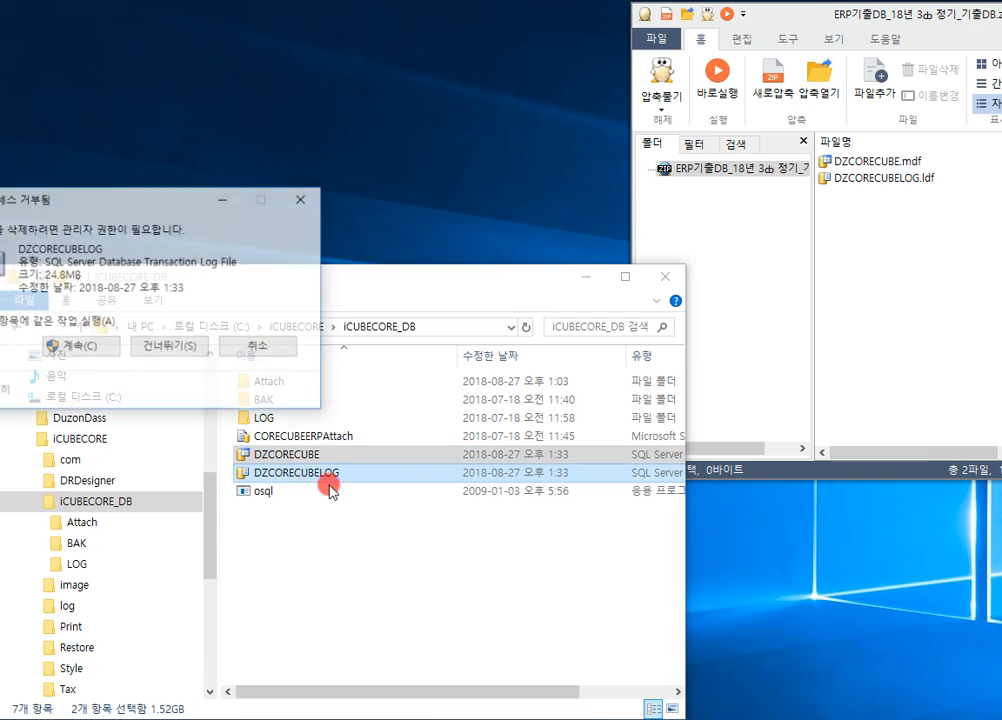
drag(136, 207, 266, 206)
click(204, 339)
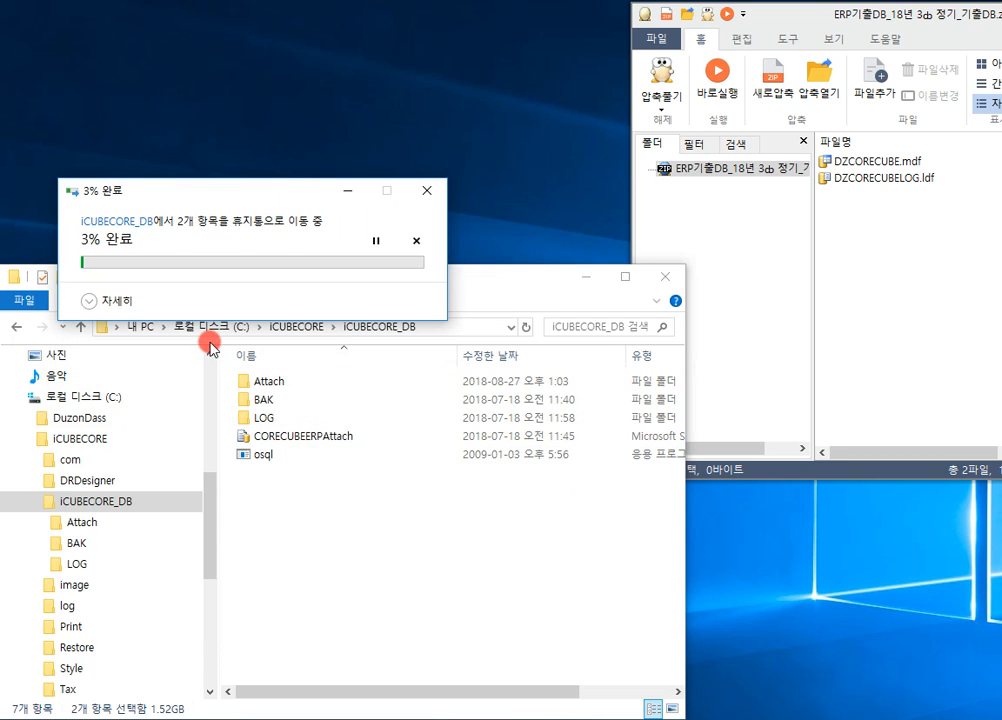
- Delete the DZCORECUBE and DZCORECUBELOG files in the Attach subfolder of iCUBECORE_DB
double_click(300, 381)
drag(303, 416, 297, 388)
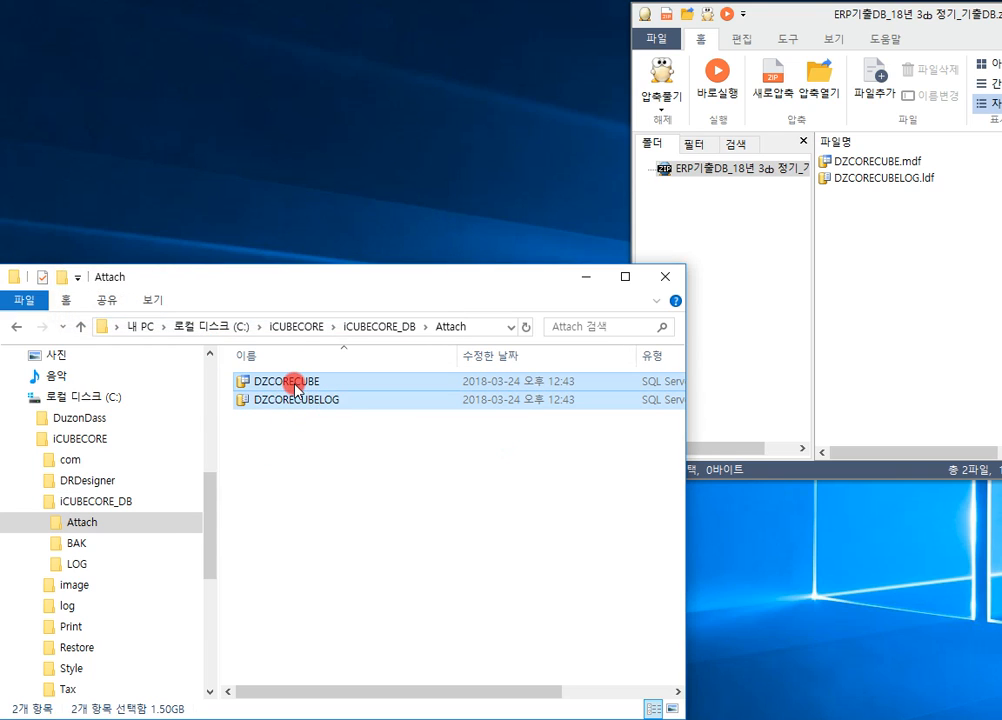
key(Delete)
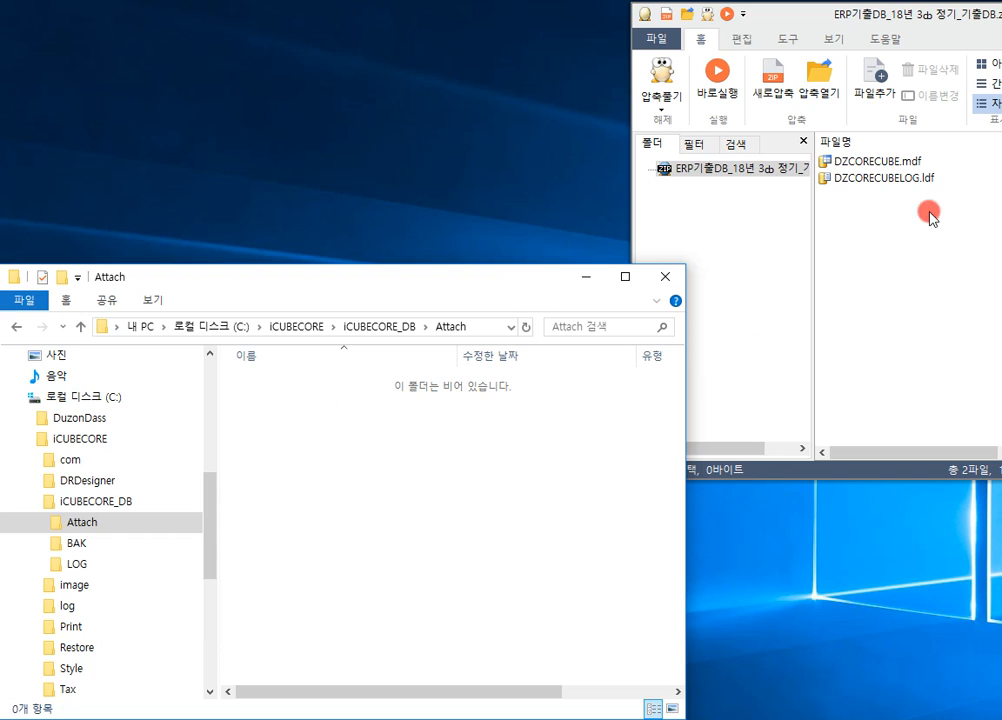
- Extract DZCORECUBE.mdf and DZCORECUBELOG.ldf from the open ERP기출DB zip archive into the emptied Attach folder
click(884, 162)
shift+click(904, 178)
drag(904, 178, 371, 510)
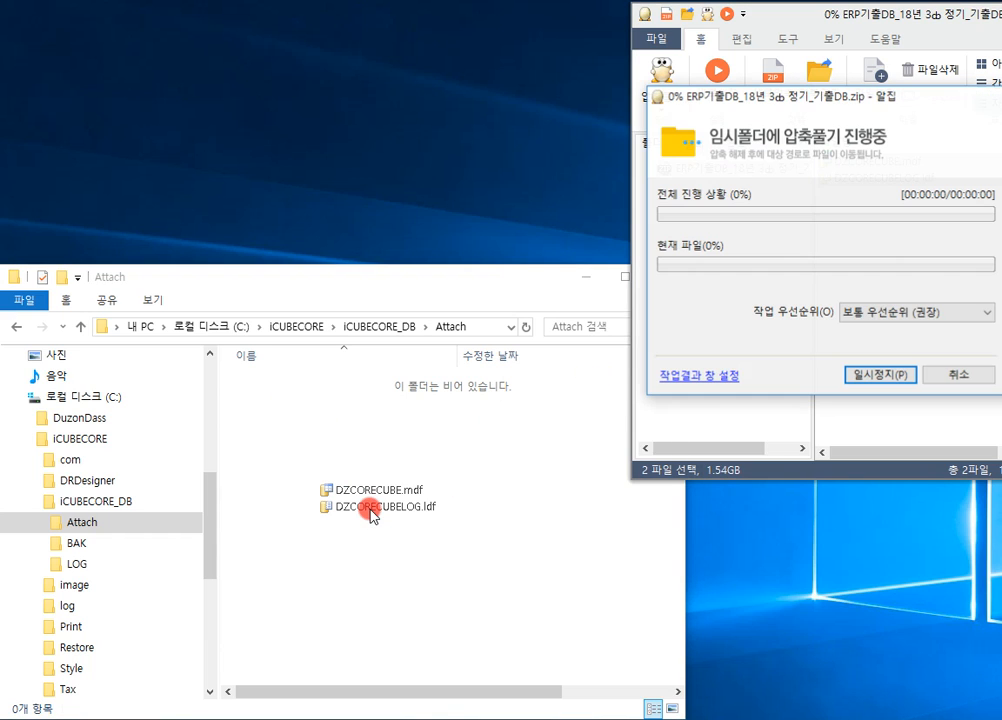
drag(944, 103, 893, 318)
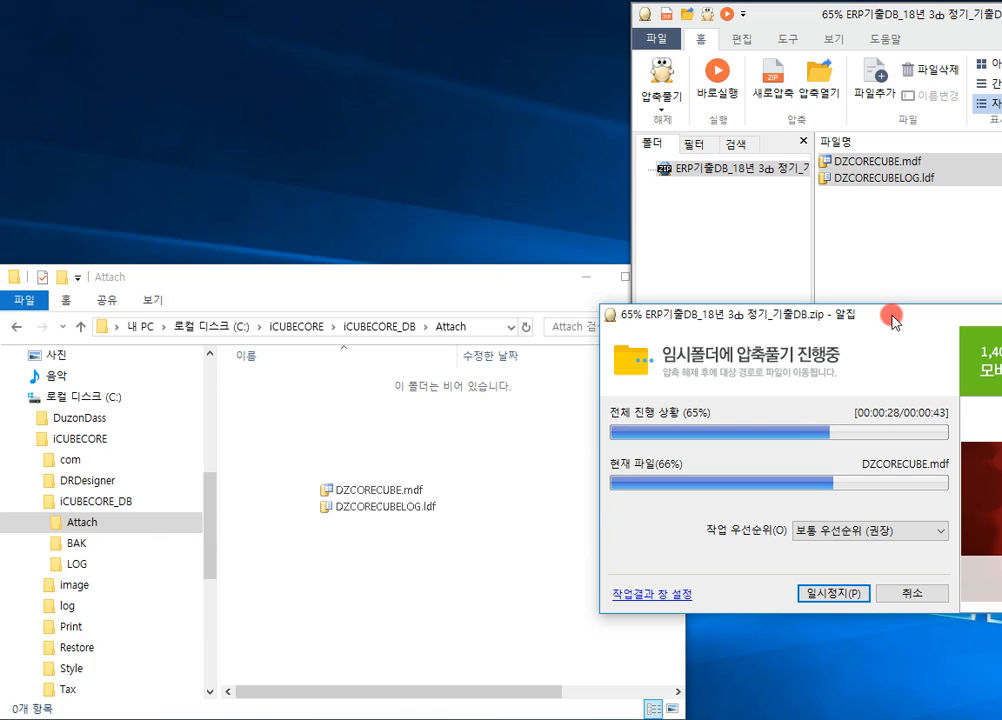
drag(893, 320, 943, 314)
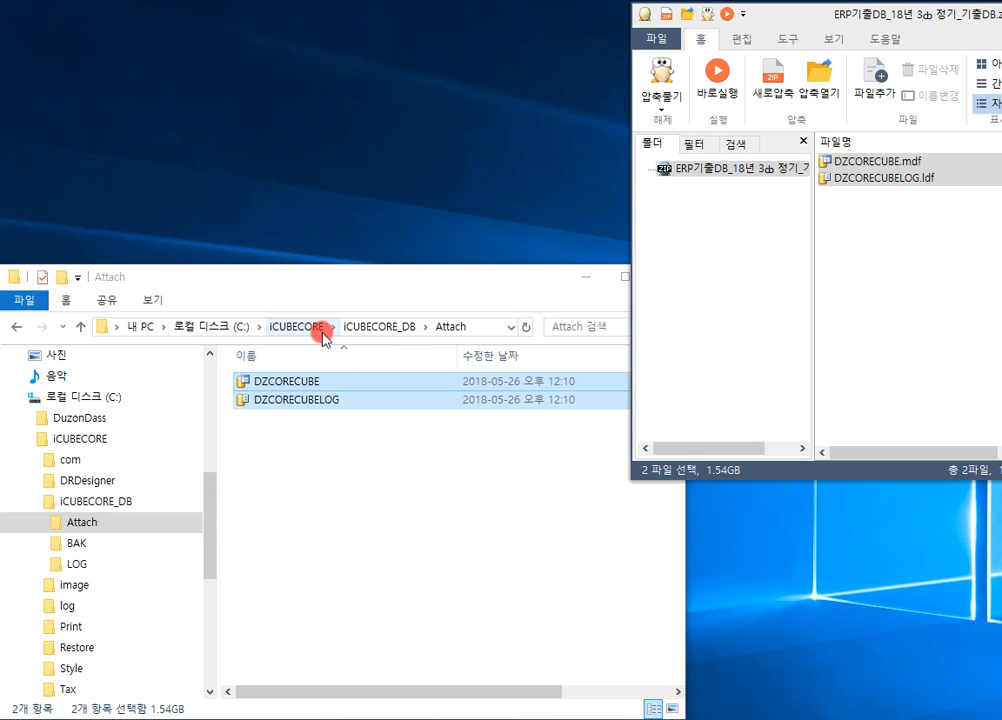
- Launch CoreCubeRestore from the Restore folder inside iCUBECORE
click(311, 328)
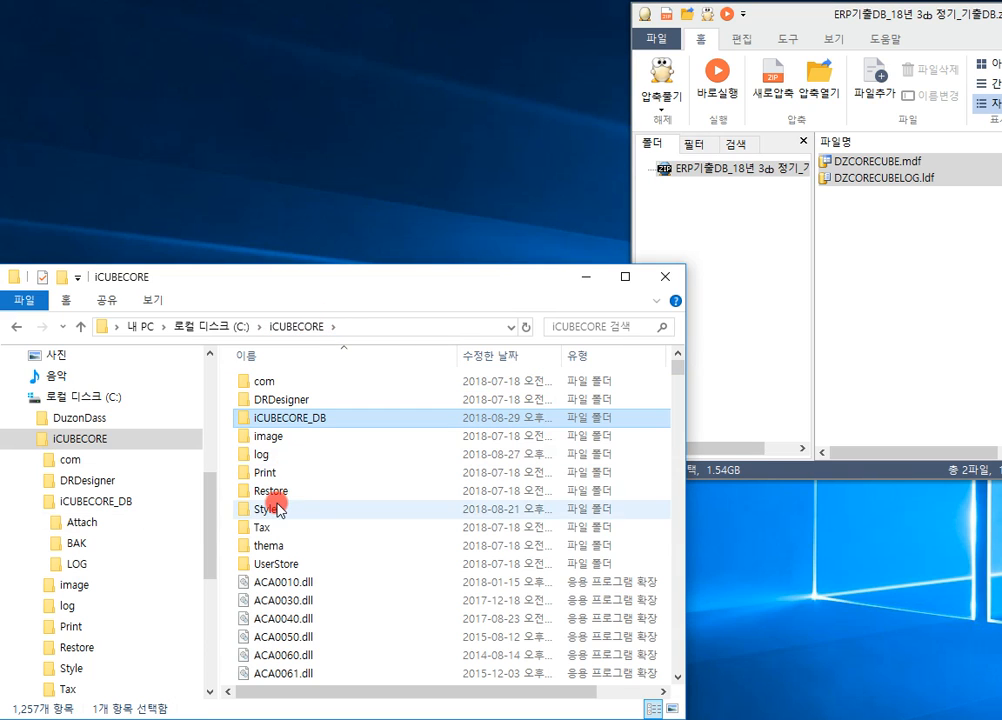
double_click(273, 491)
double_click(283, 384)
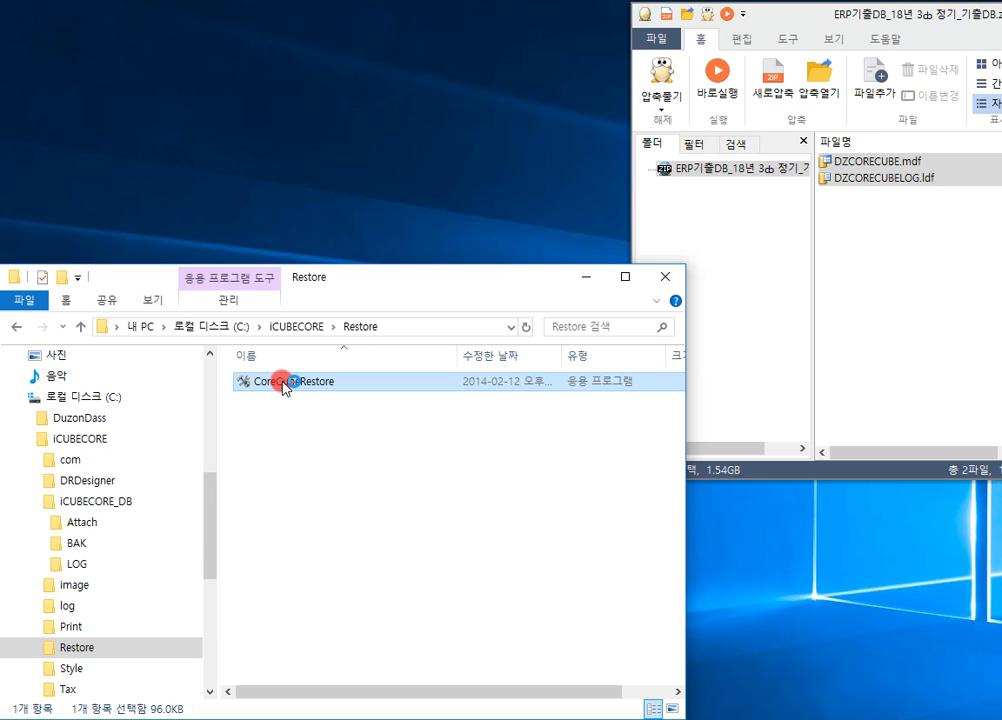
- Set the installed DB path to C:\iCUBECORE\iCUBECORE_DB and run the database restore
click(677, 372)
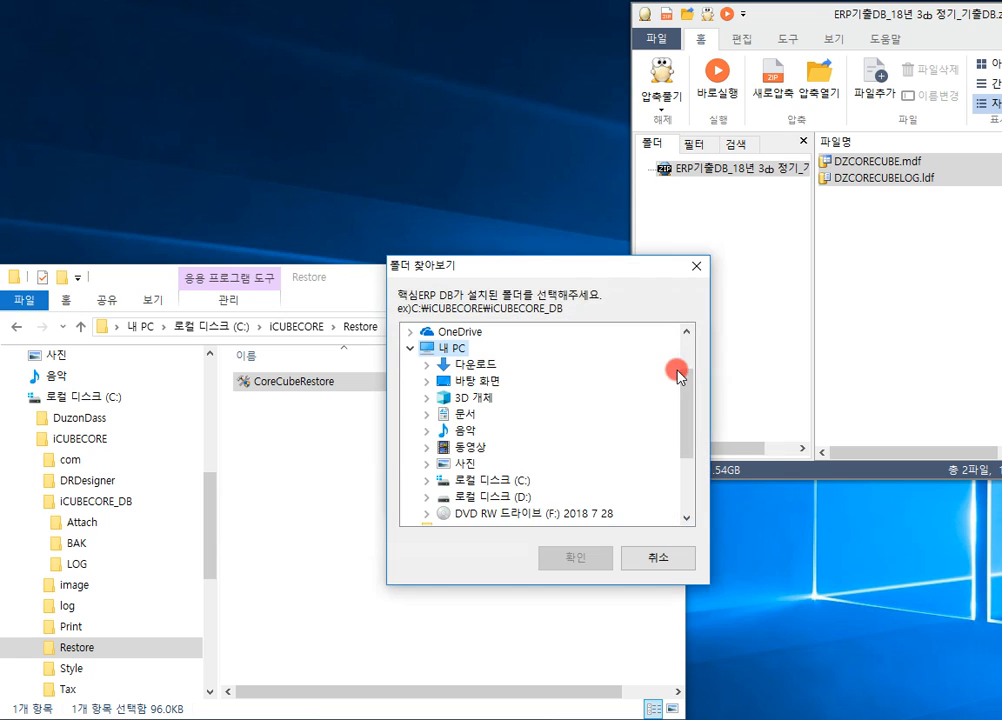
double_click(512, 476)
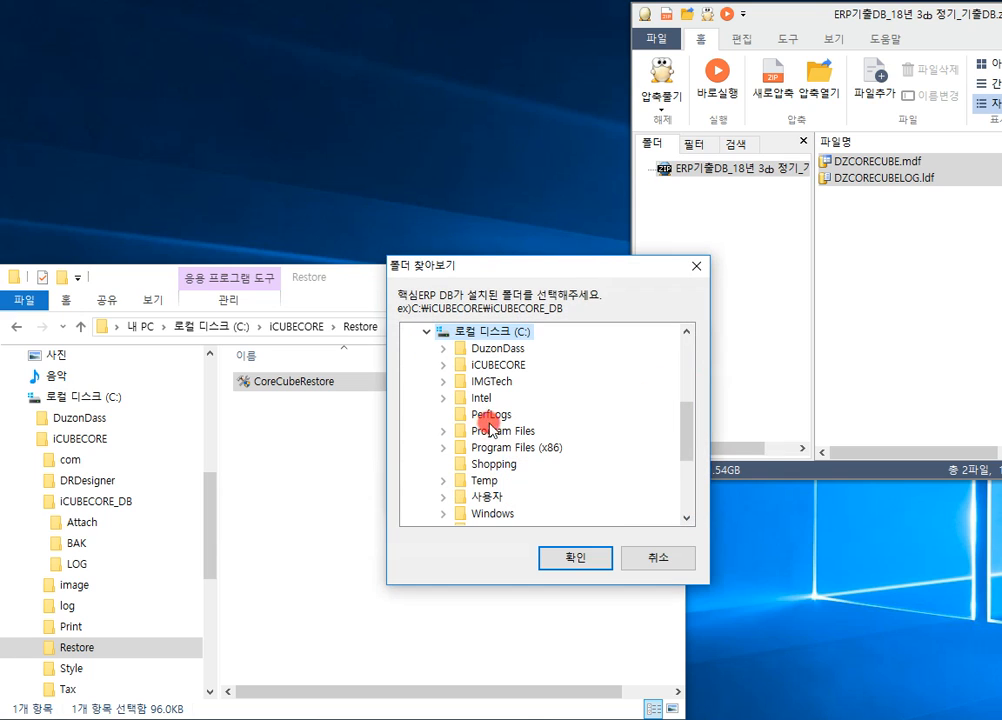
double_click(498, 365)
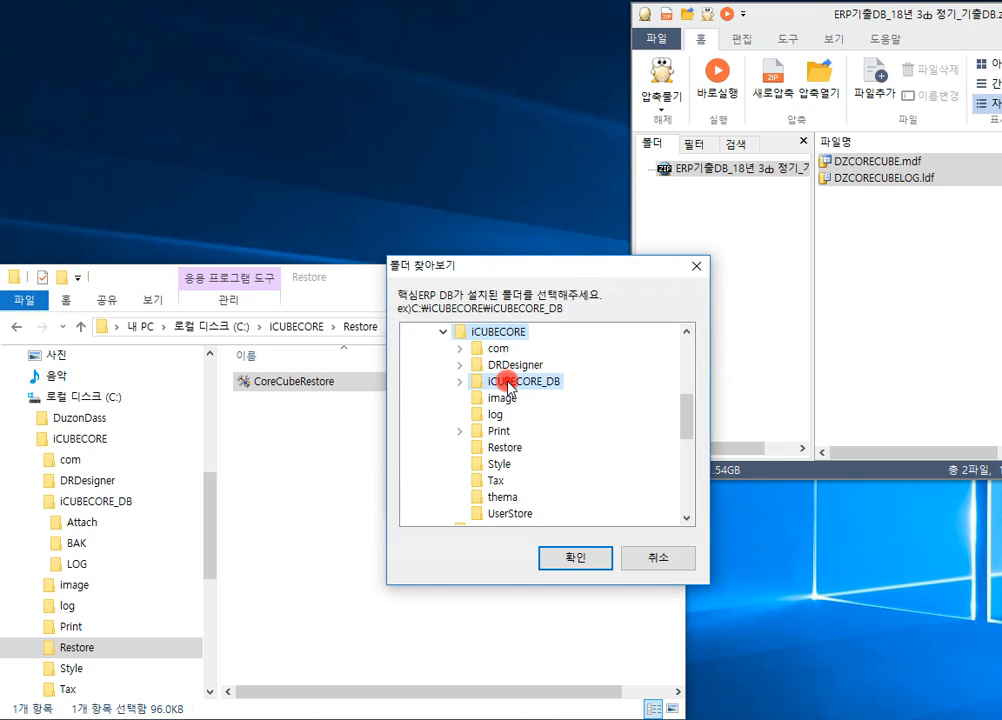
double_click(470, 383)
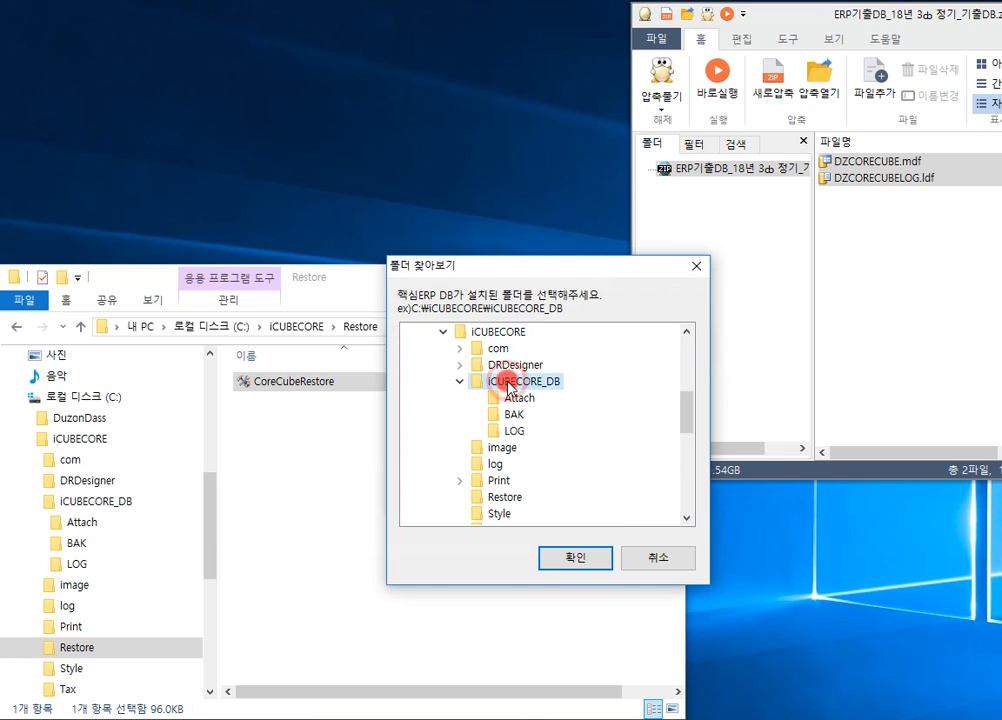
click(596, 558)
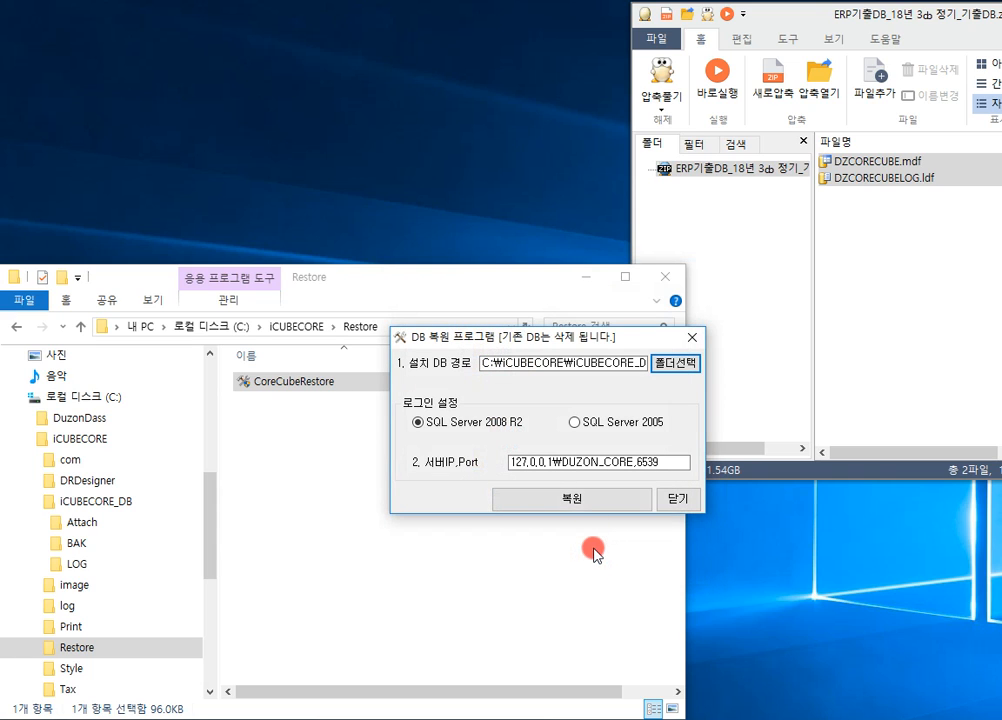
click(595, 505)
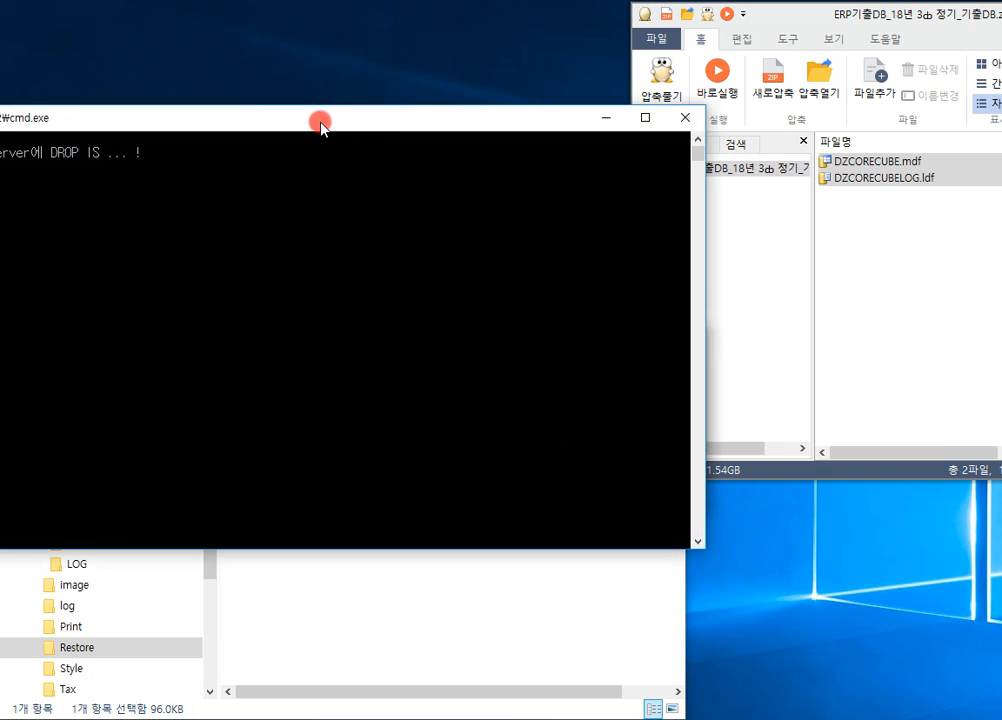
drag(320, 123, 510, 135)
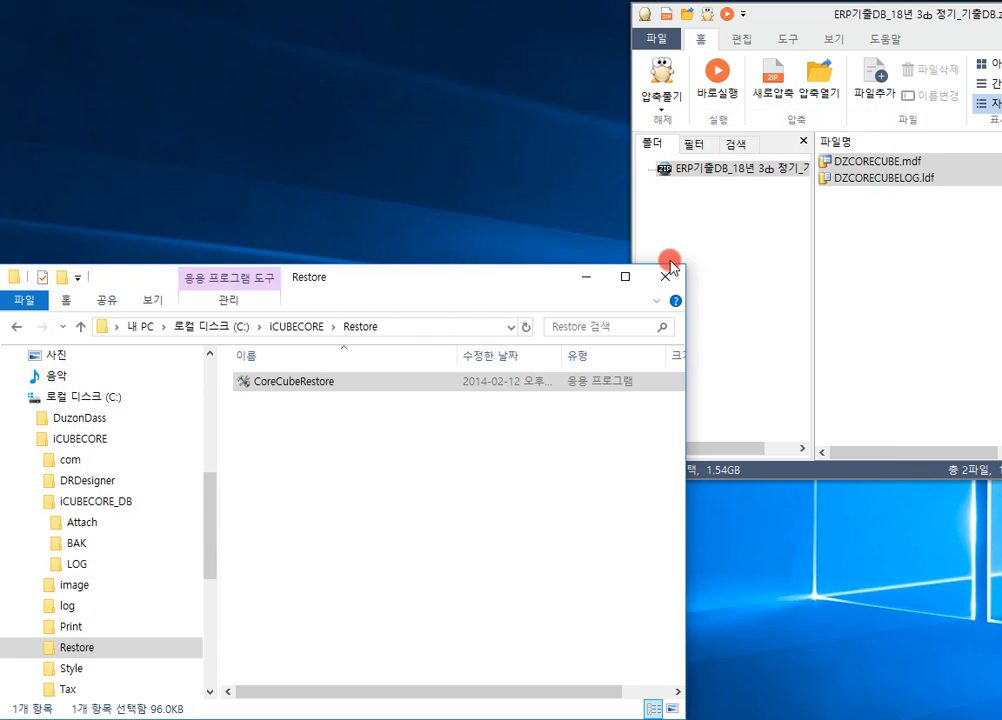
- Minimize the Restore folder window and launch iCUBE 핵심ERP from the desktop
click(581, 280)
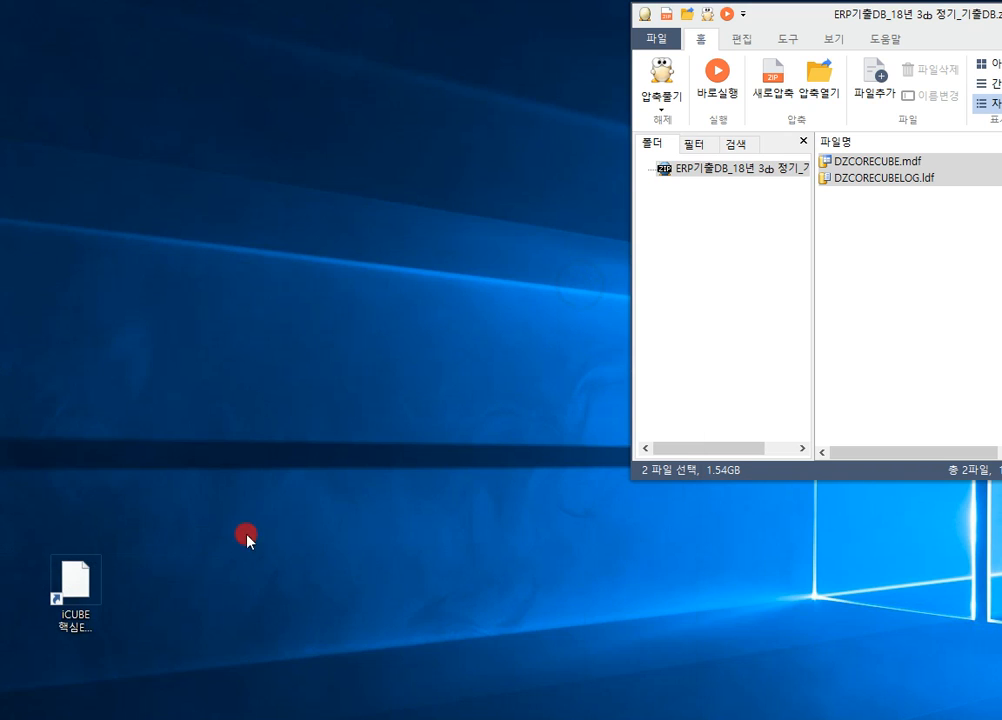
click(99, 598)
double_click(98, 600)
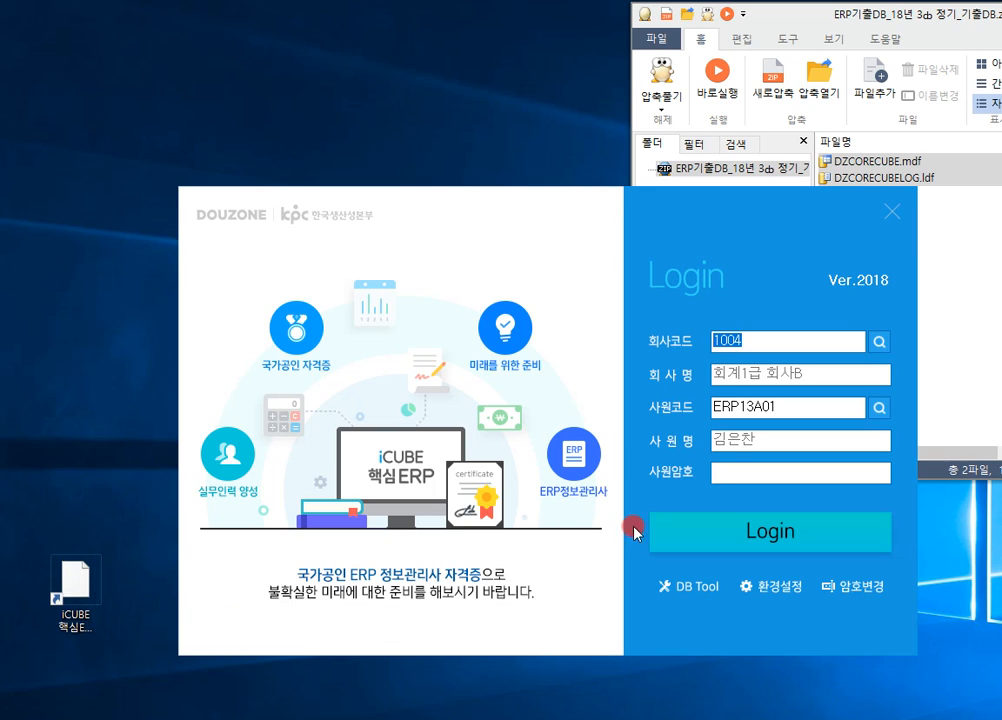
- Look up the company codes on the login screen and choose company 2001, 인사1급 회사A
click(876, 341)
click(867, 406)
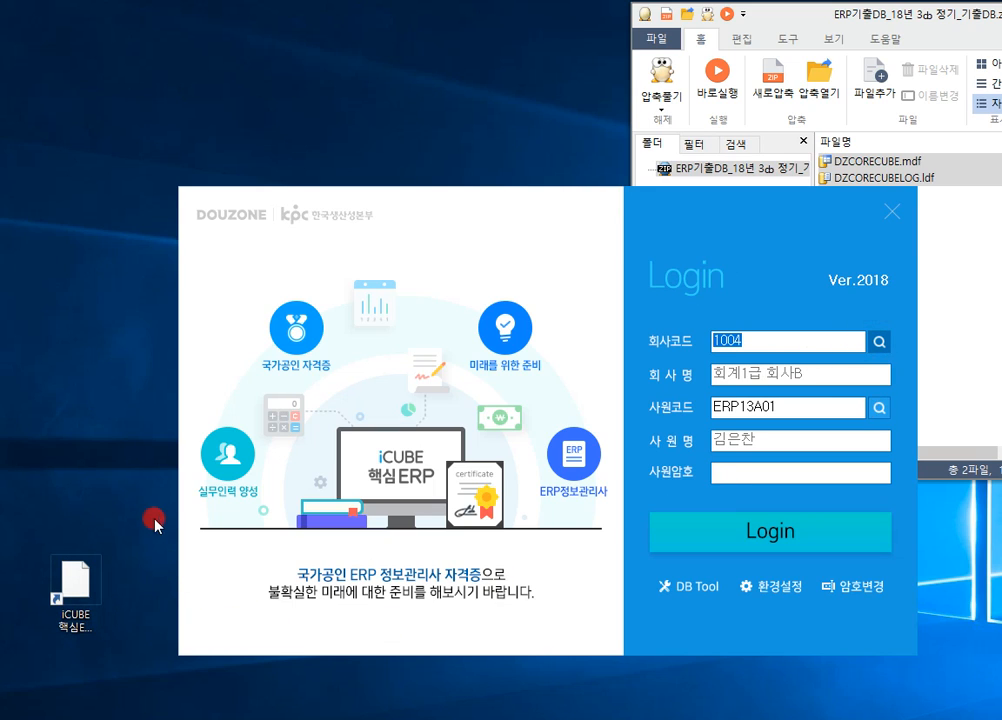
click(667, 349)
click(721, 343)
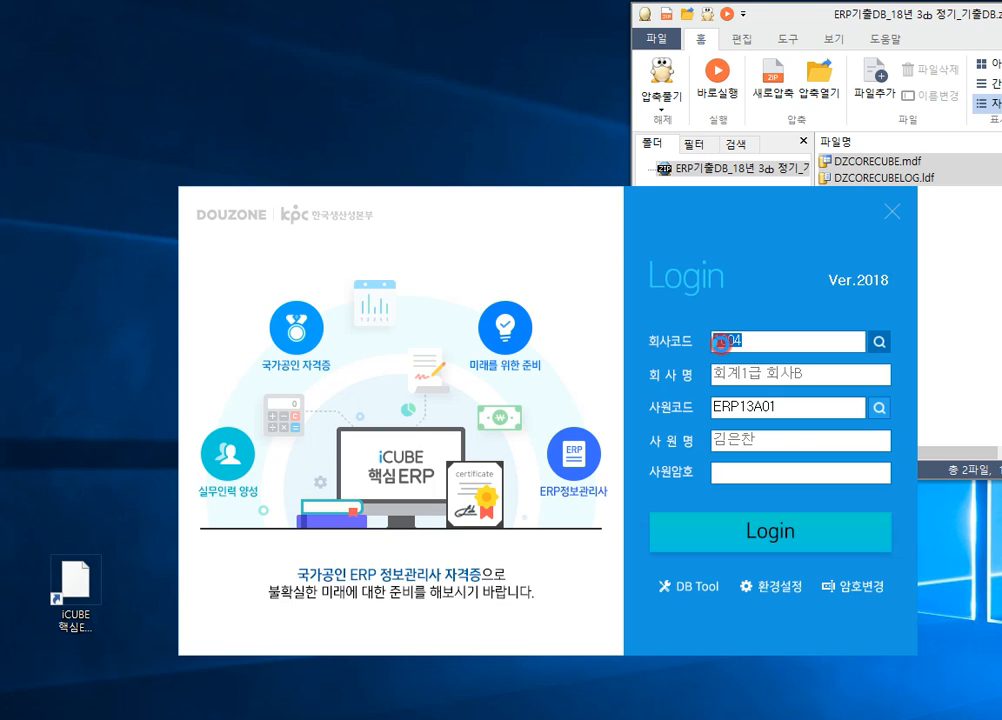
double_click(721, 343)
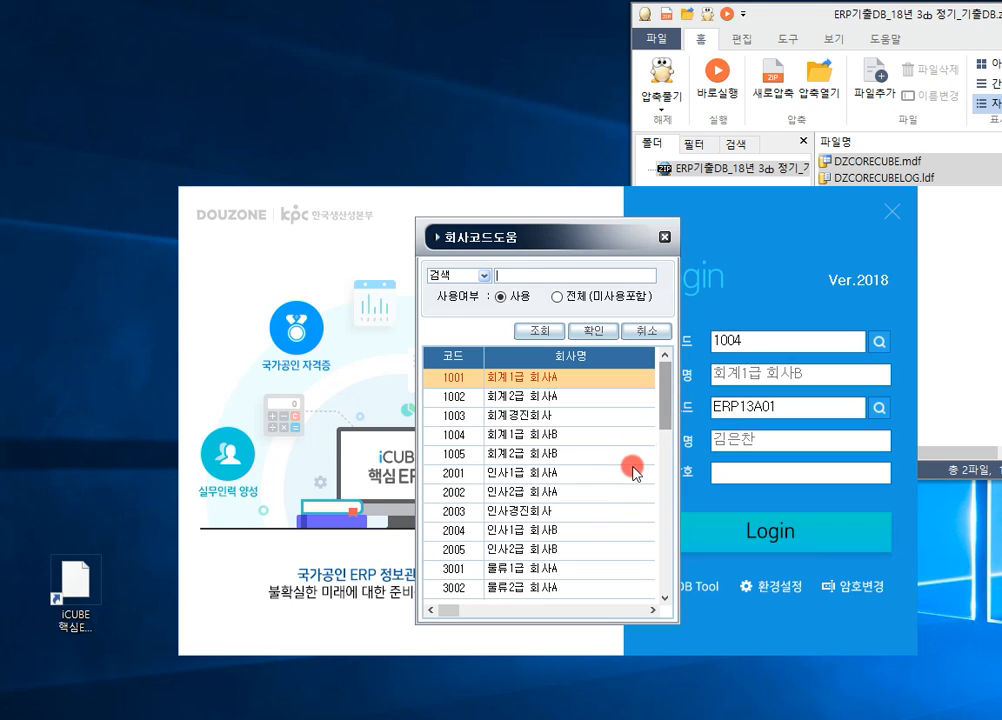
click(570, 474)
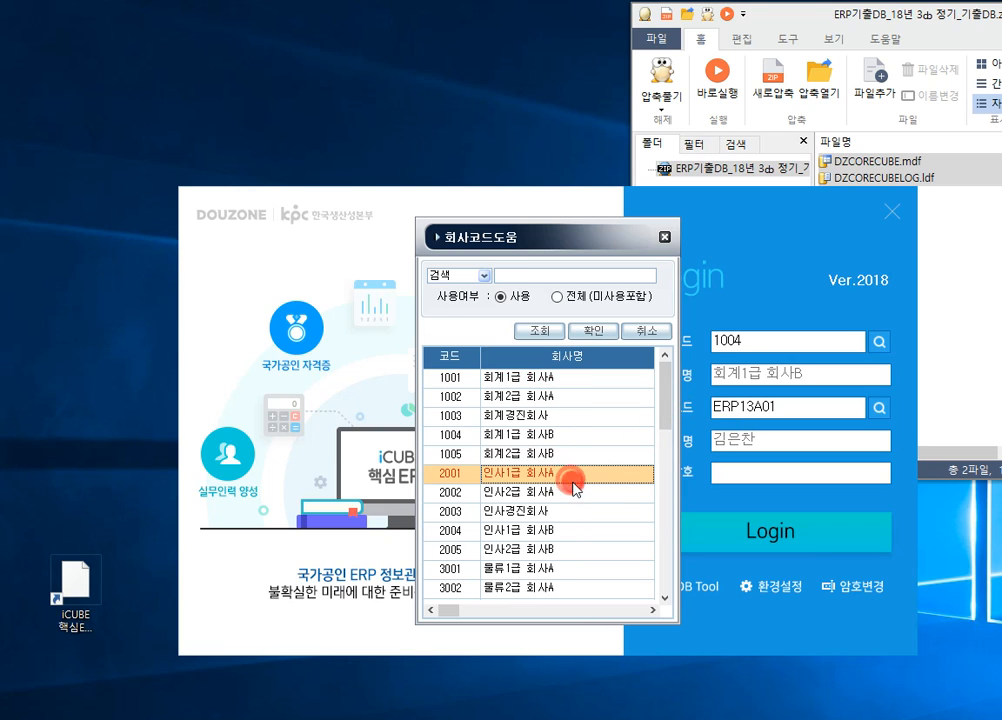
double_click(512, 477)
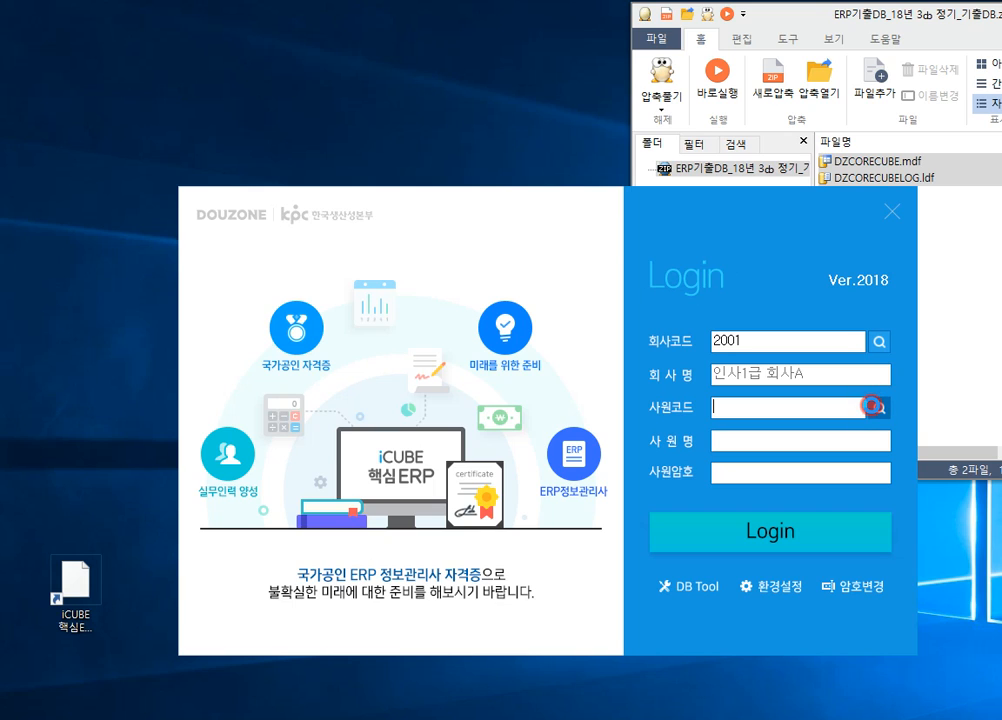
- Choose the company's employee from the employee code lookup and log in without entering a password
click(873, 405)
double_click(568, 351)
click(781, 538)
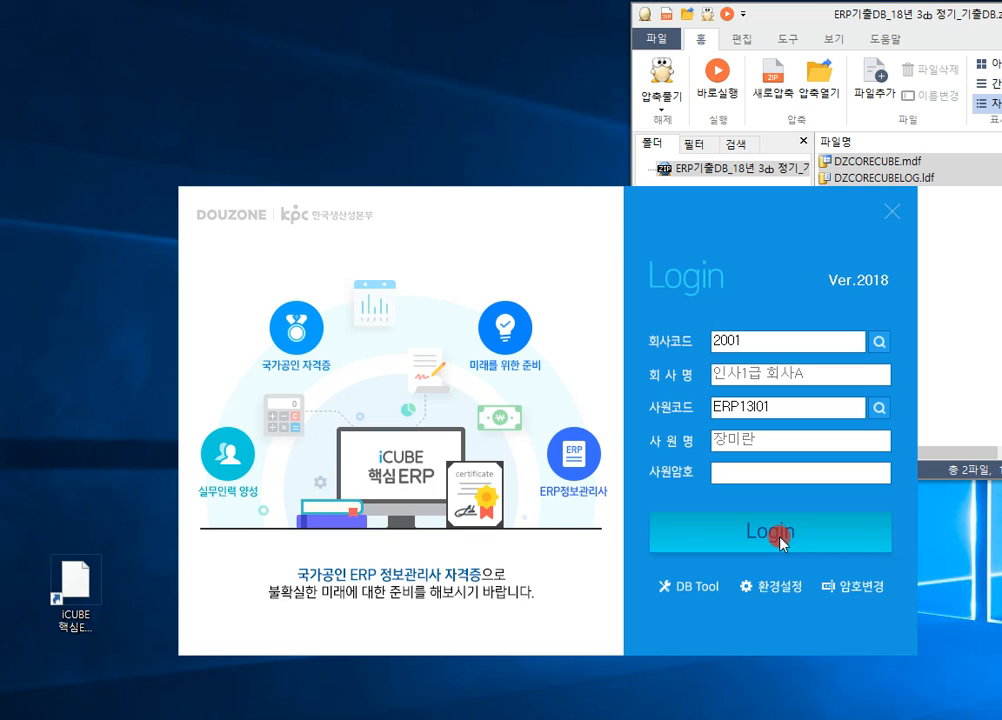
click(780, 538)
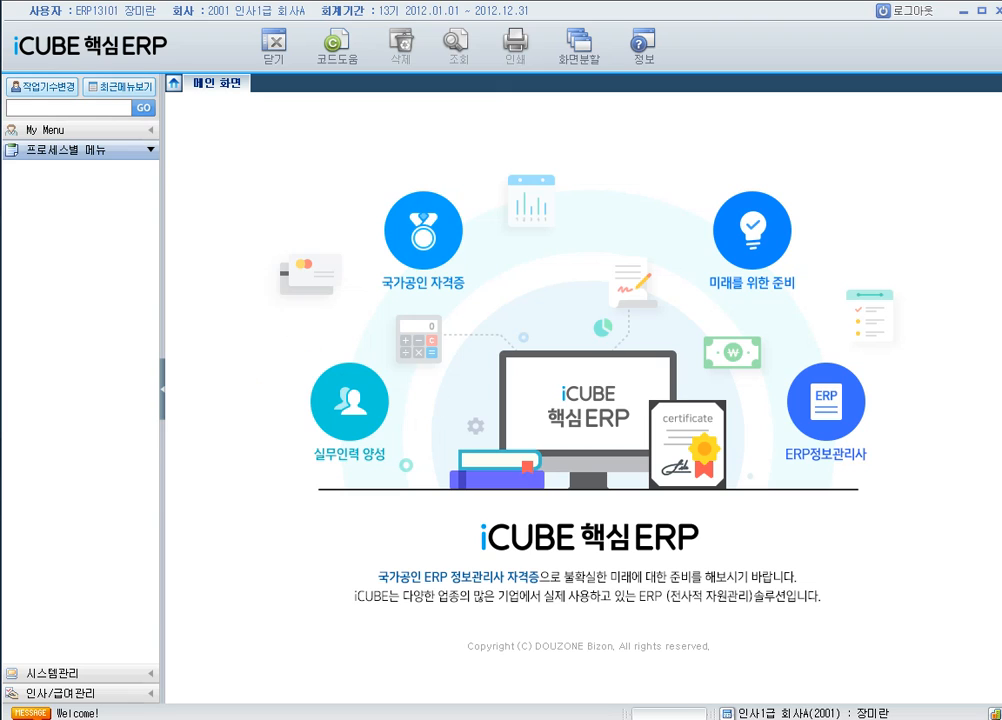
- Open 소득/세액공제환경설정 under 인사/급여관리's 기초환경설정 and examine the fifth bracket of the 2018 basic tax rate table
click(140, 690)
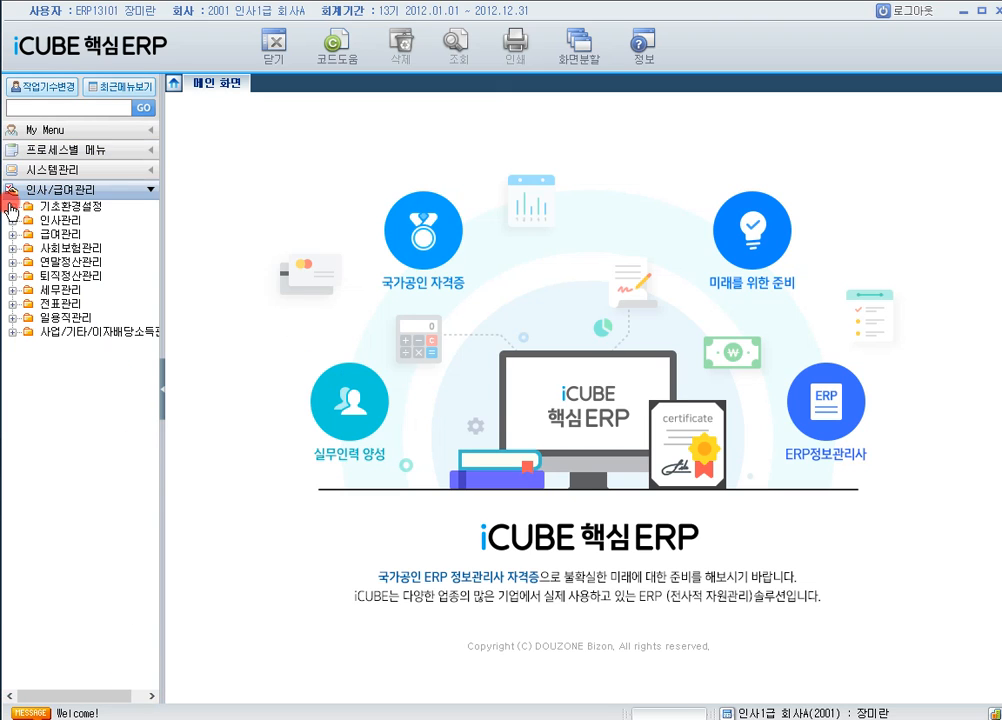
click(12, 207)
click(80, 222)
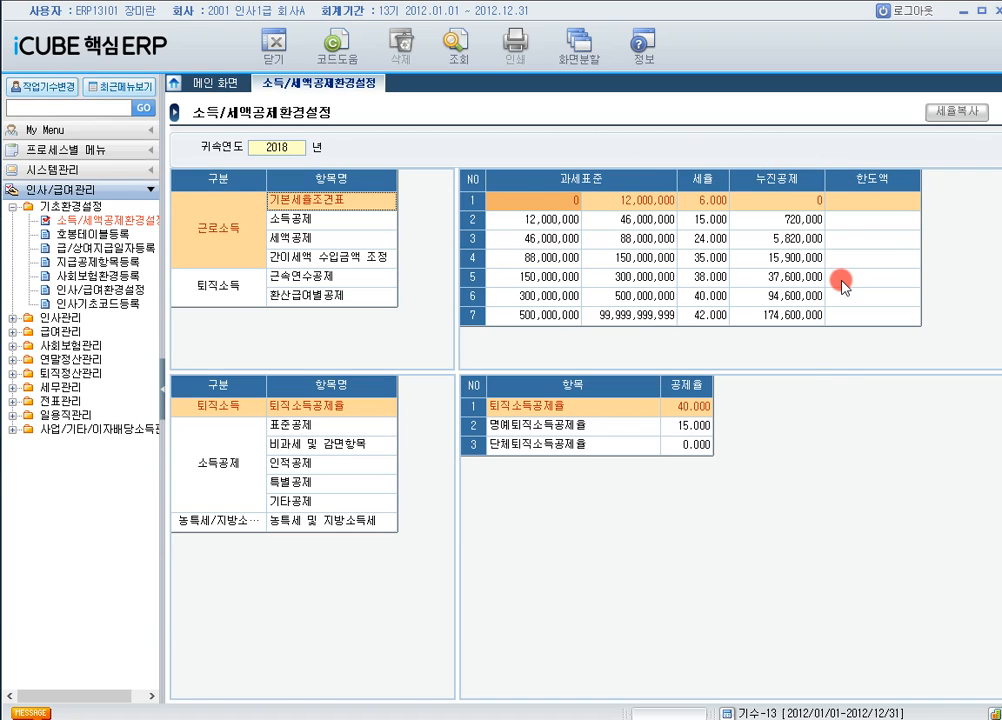
click(510, 276)
click(613, 283)
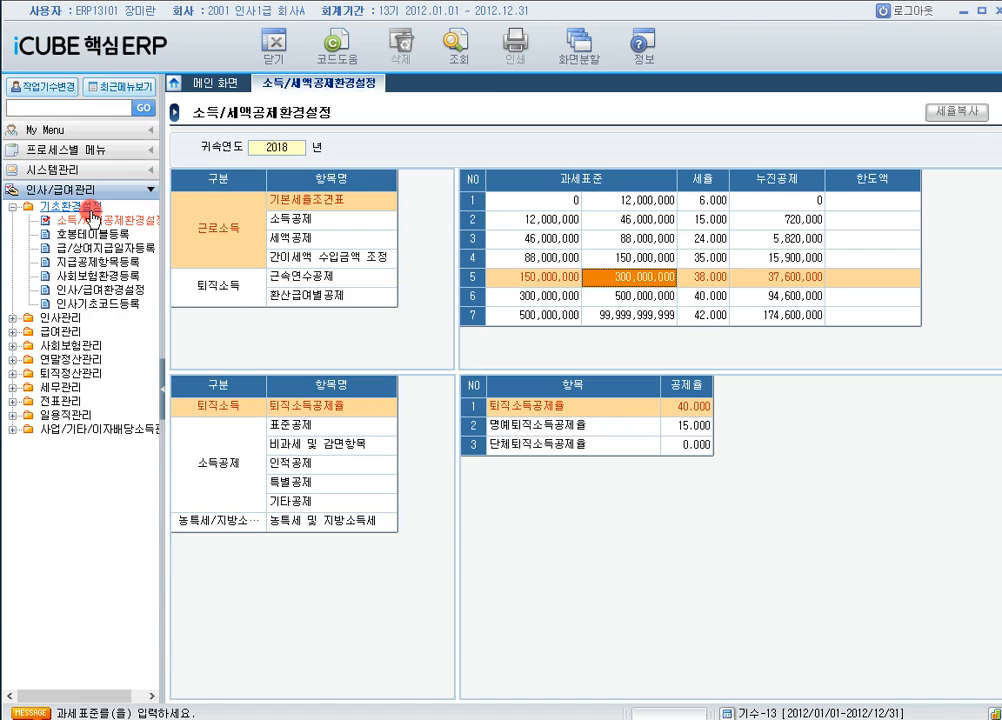
- Open 지급공제항목등록 under 기초환경설정 and dismiss the 2011년 개정세법 적용 notice
click(70, 261)
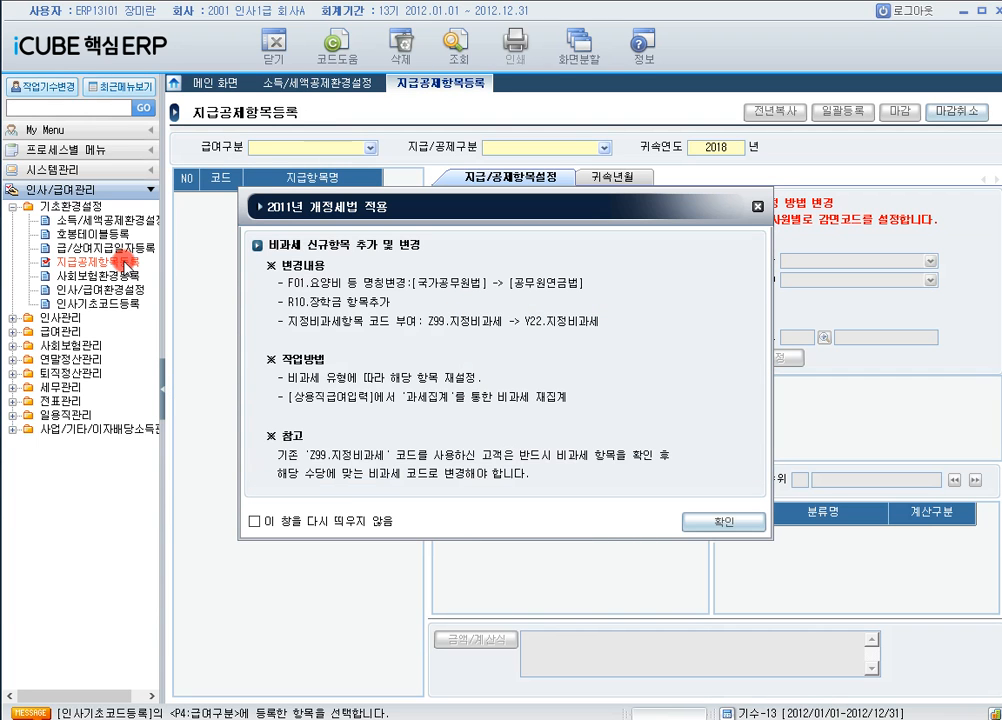
click(764, 528)
click(752, 528)
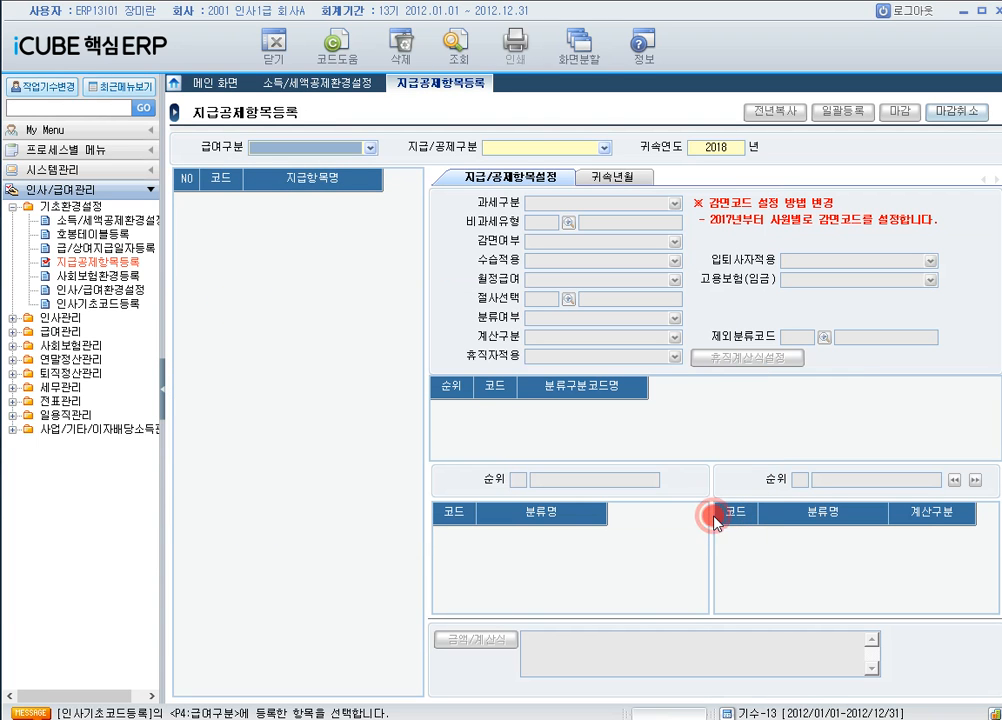
- Query the 2018 items with 급여구분 급여 and 지급/공제구분 지급, and view the settings of 기본급
click(362, 147)
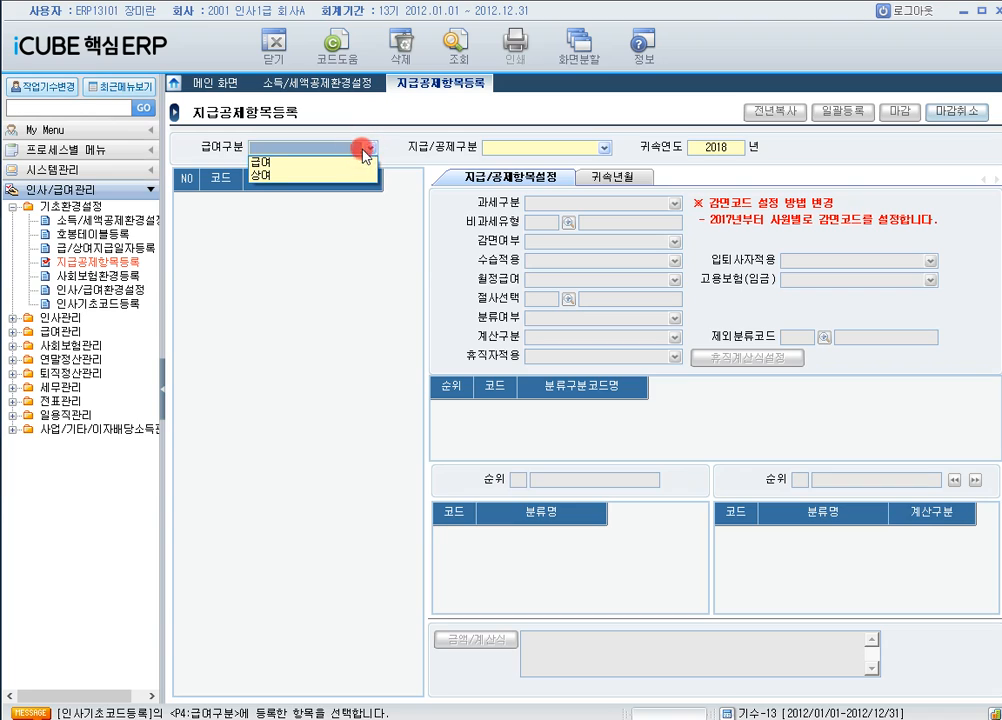
click(361, 162)
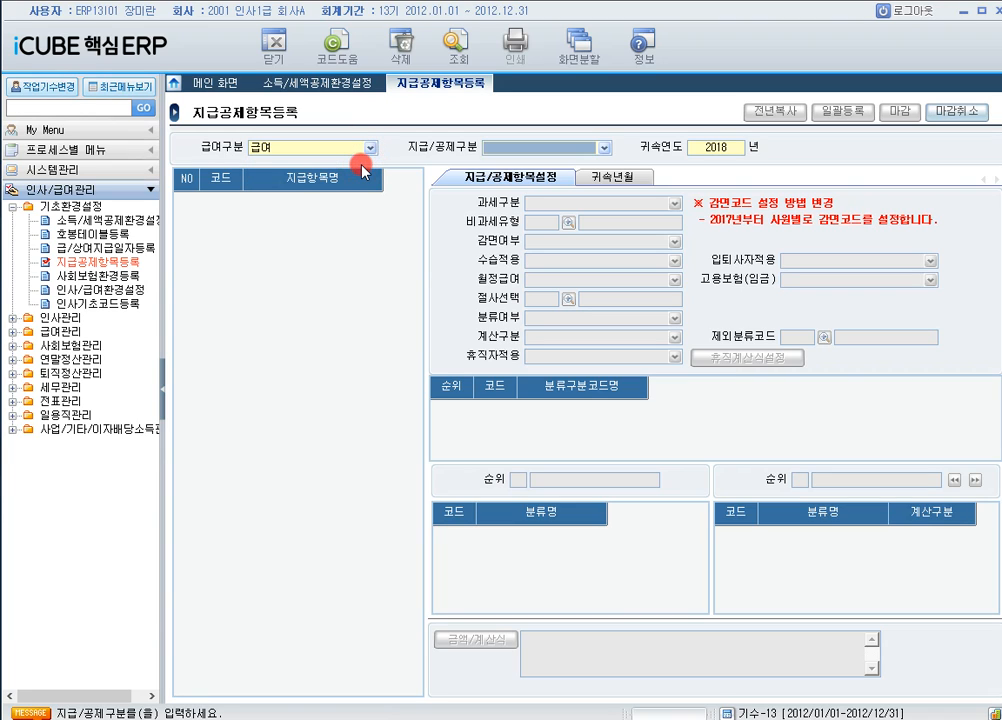
click(512, 149)
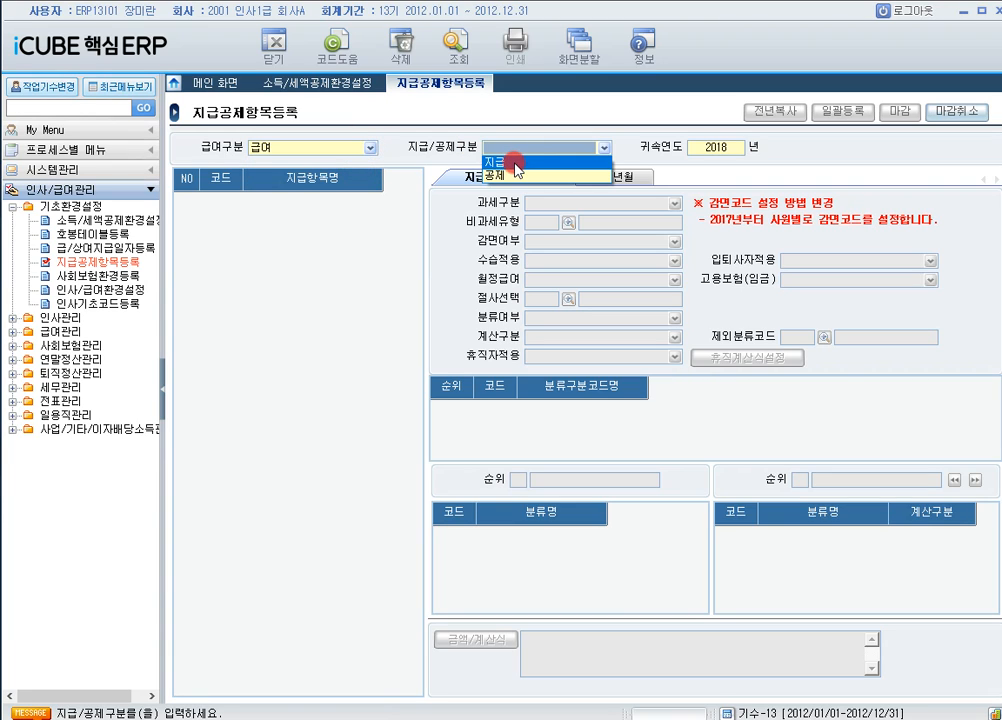
click(513, 164)
click(455, 42)
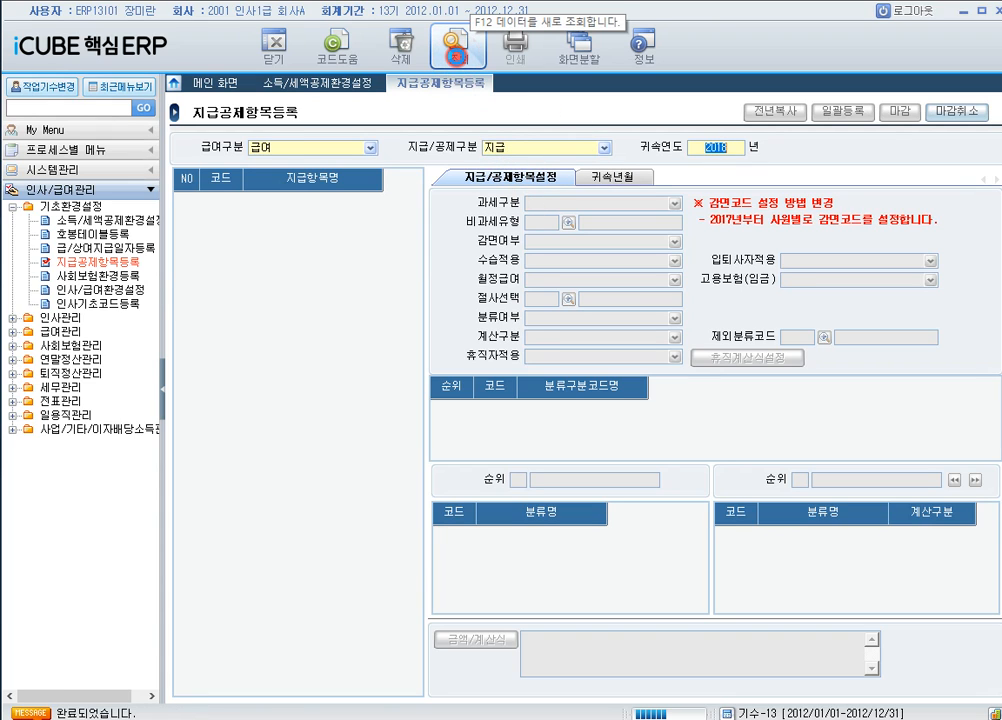
click(257, 201)
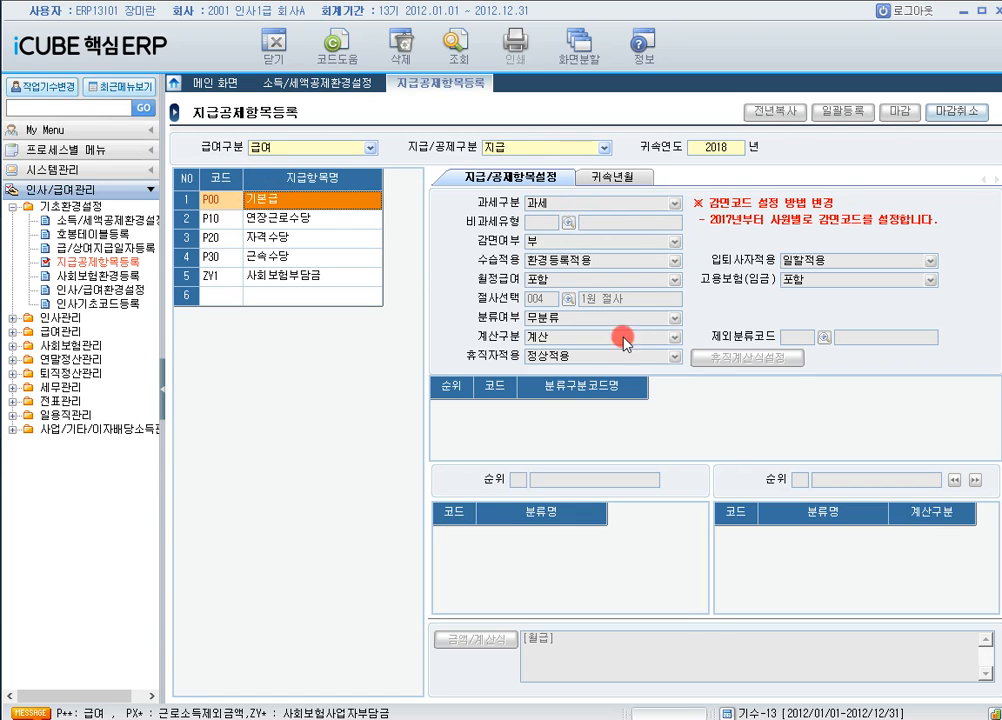
- Reopen the closed 2018 pay items with 마감취소, accept the notice, and close them again with 마감
click(968, 121)
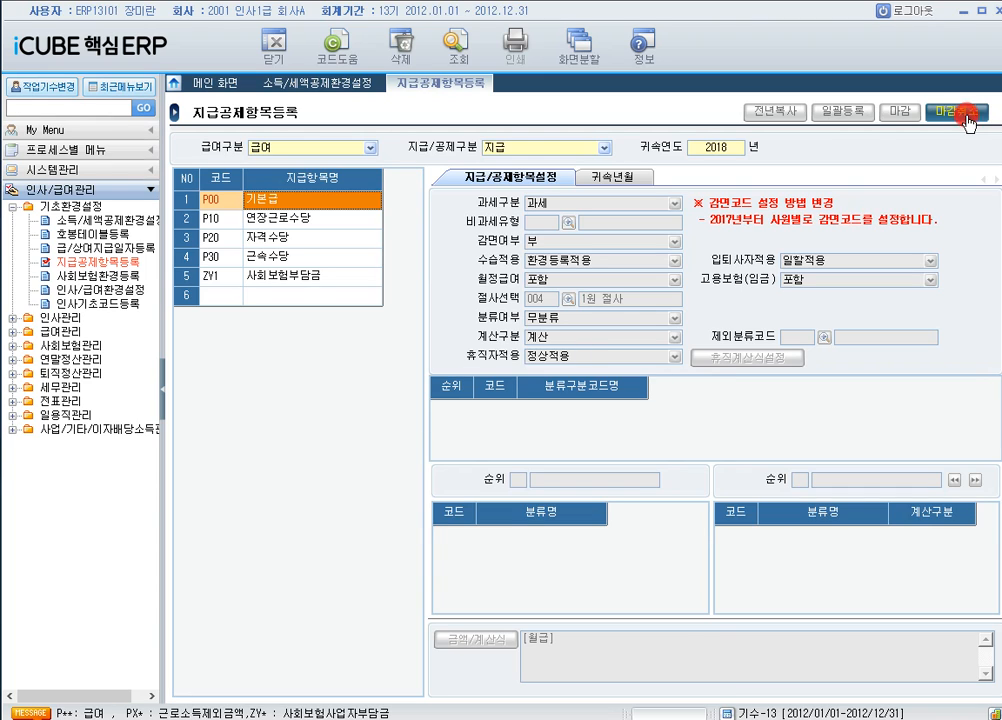
click(492, 420)
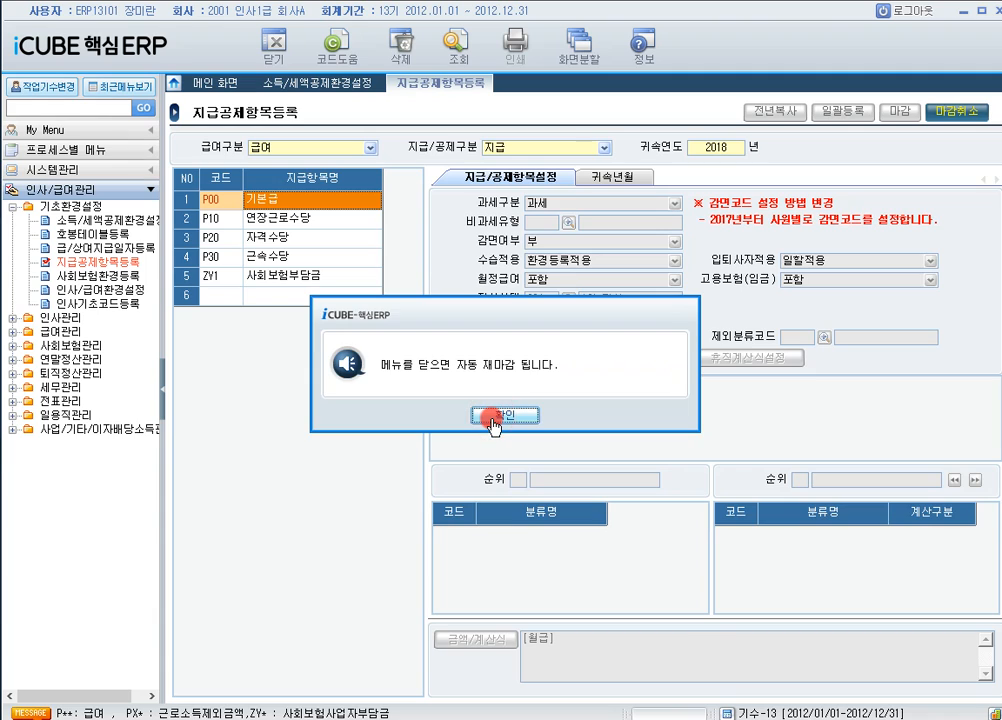
click(496, 418)
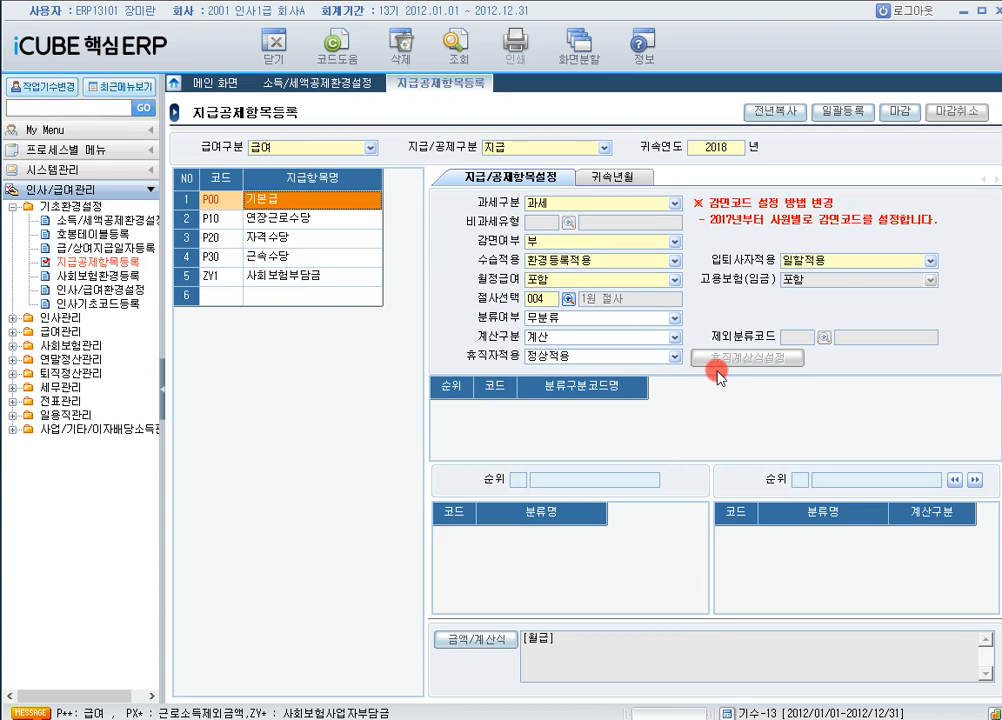
click(898, 112)
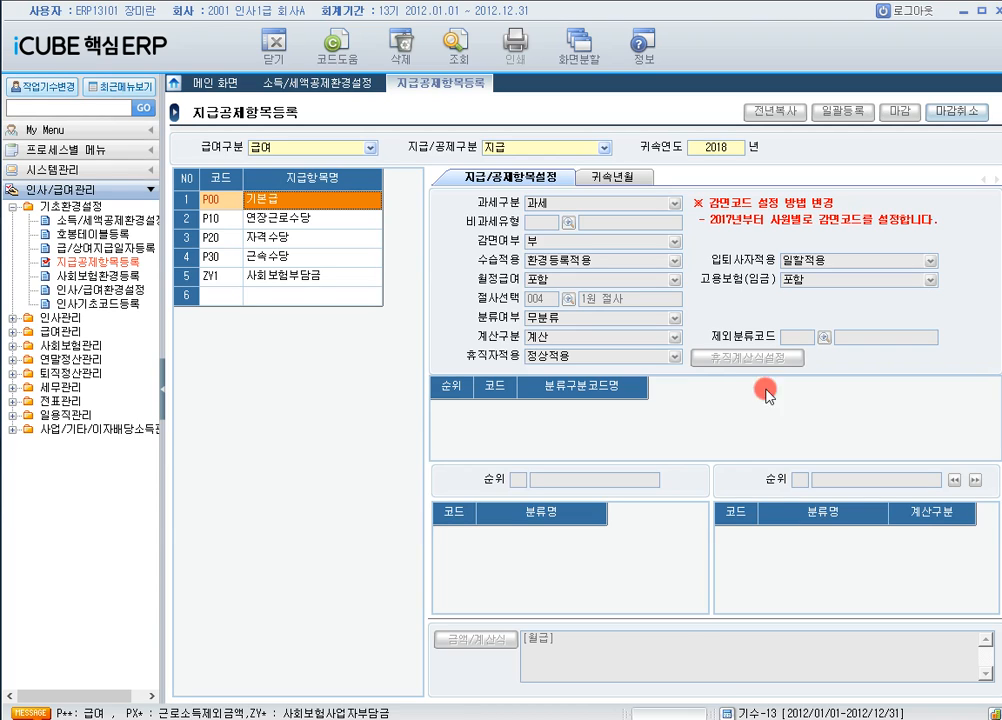
- Open 인사/급여환경설정 and examine the 출결마감기준 of 생산직 and 사무직 and the 입사자 급여계산 setting
click(101, 291)
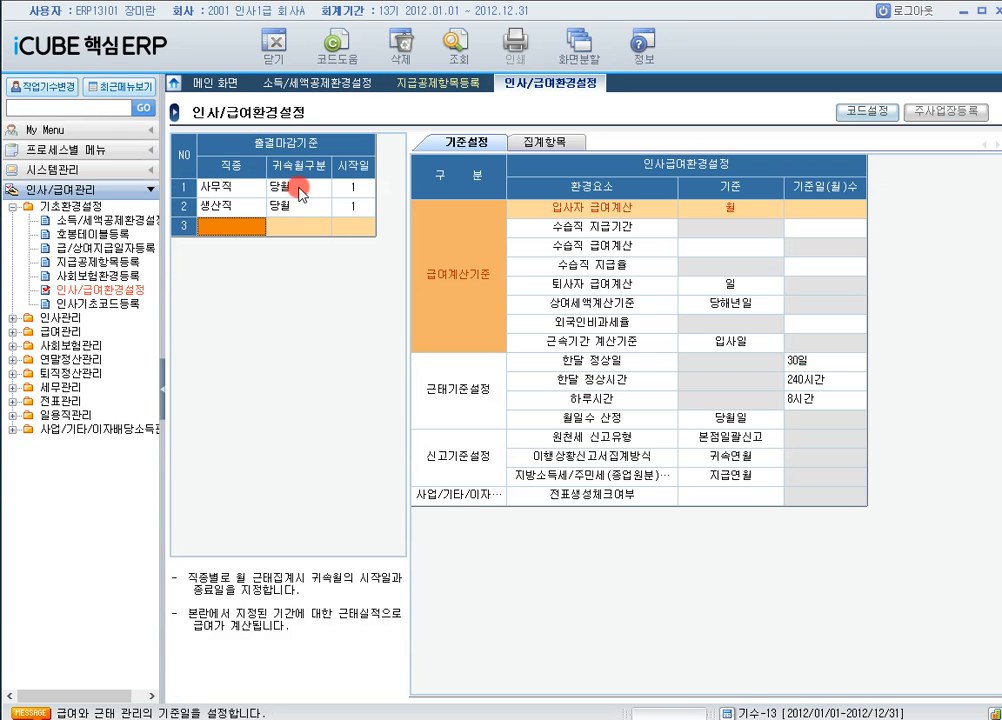
click(299, 210)
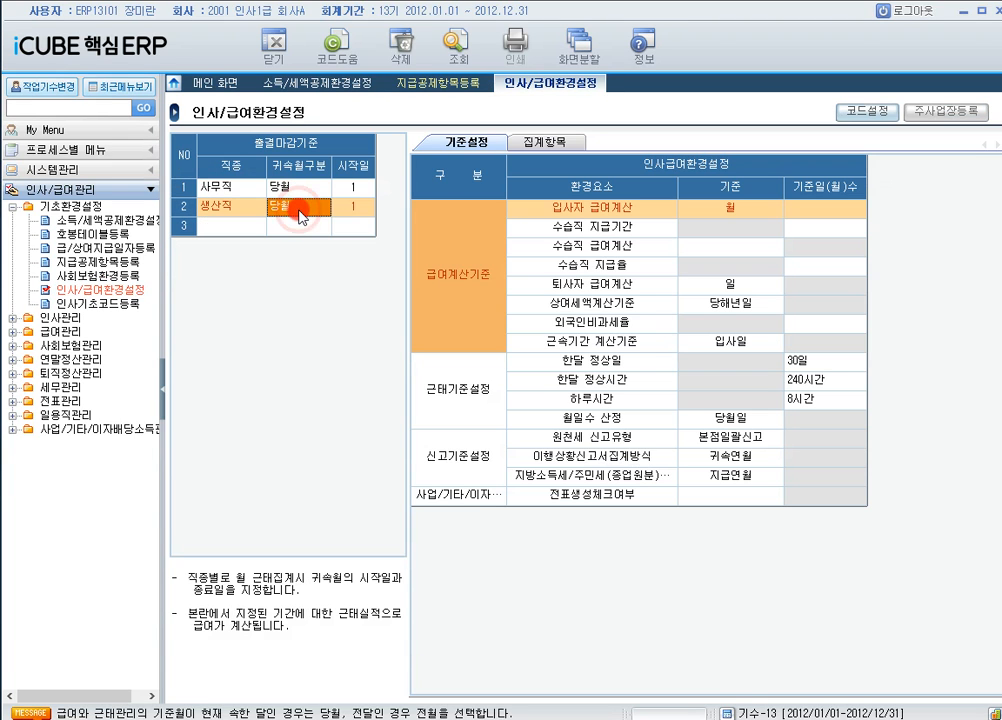
click(300, 196)
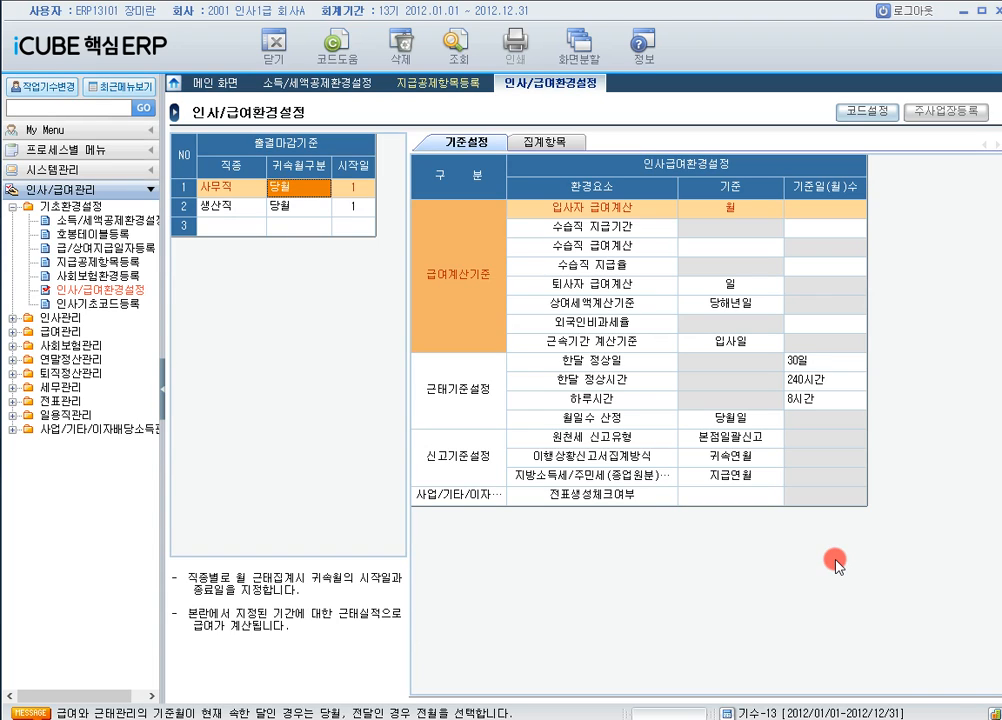
click(604, 208)
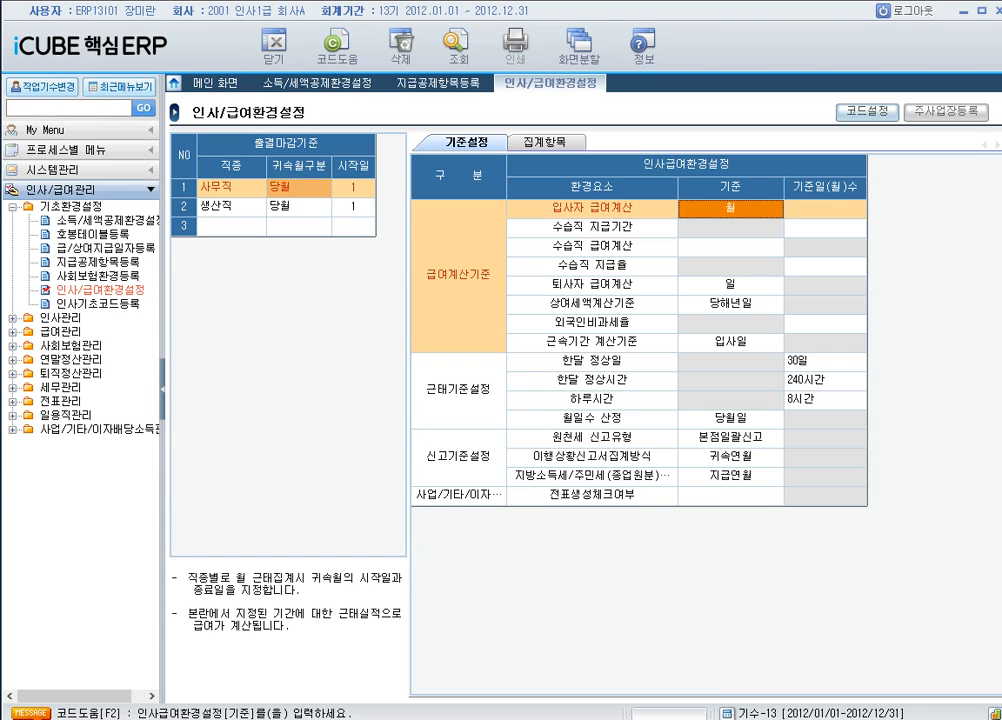
- Open 인사정보등록 under 인사관리 and show the 급여정보 of the seventh employee in the list
click(54, 288)
click(14, 318)
click(79, 335)
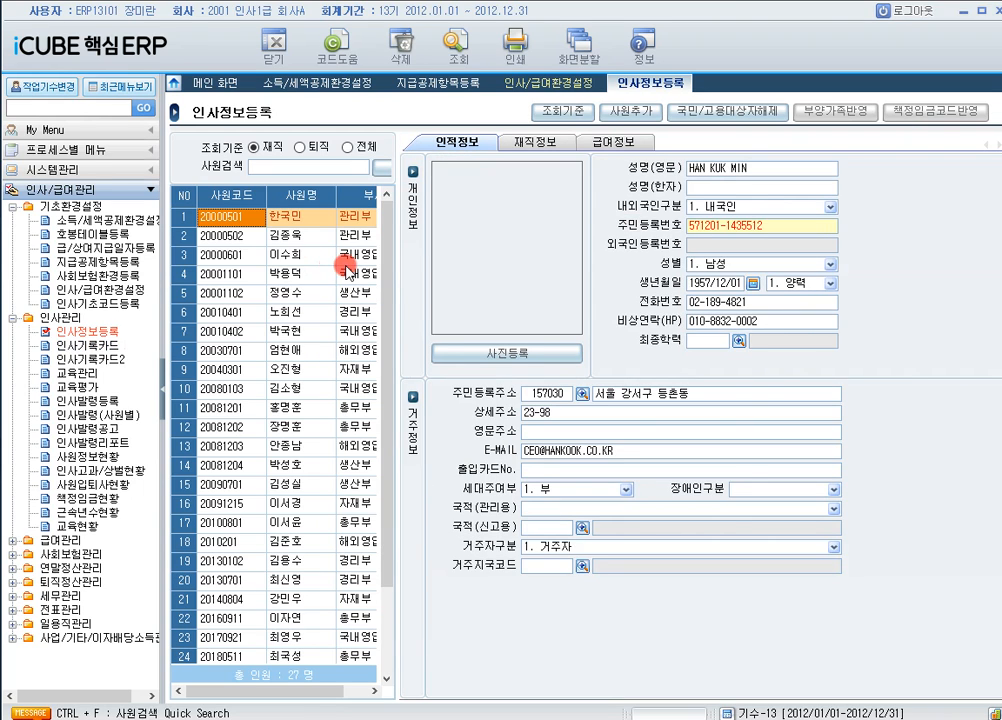
click(305, 331)
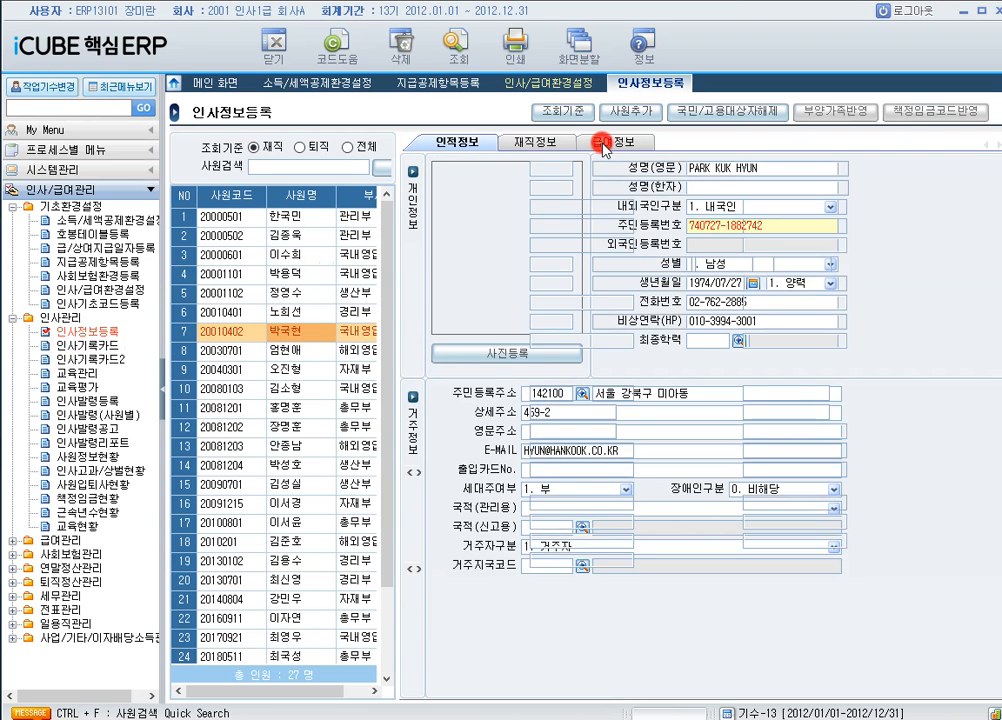
click(603, 145)
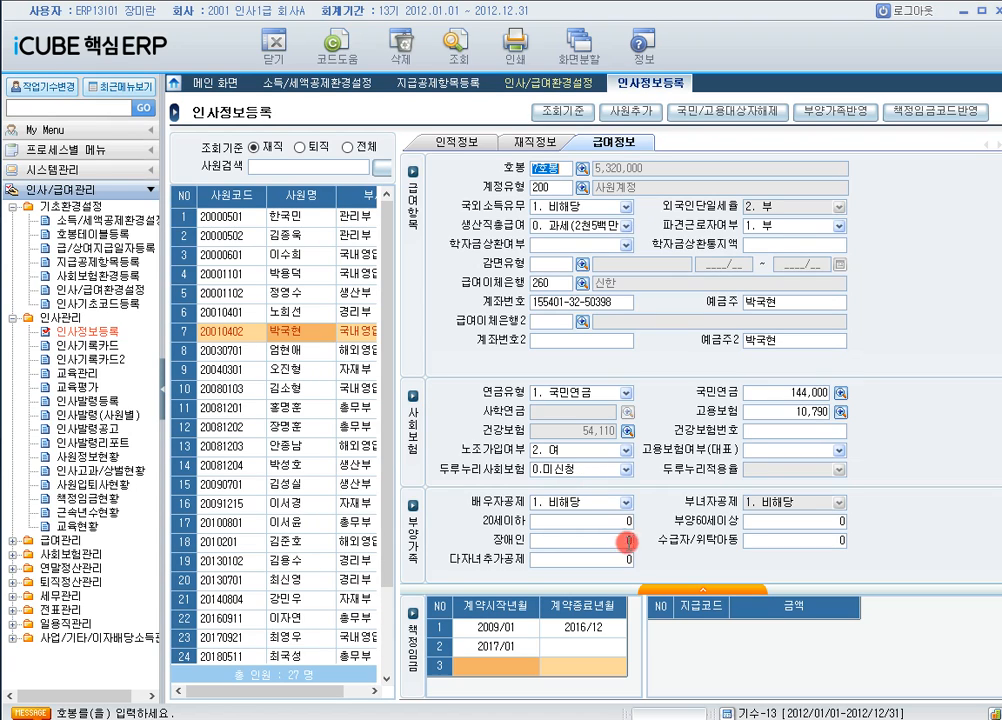
- Apply the seventh employee's 연말정산가족 for 귀속년도 2017 through 부양가족반영, and reselect the employee to check the 부양가족 data
click(840, 114)
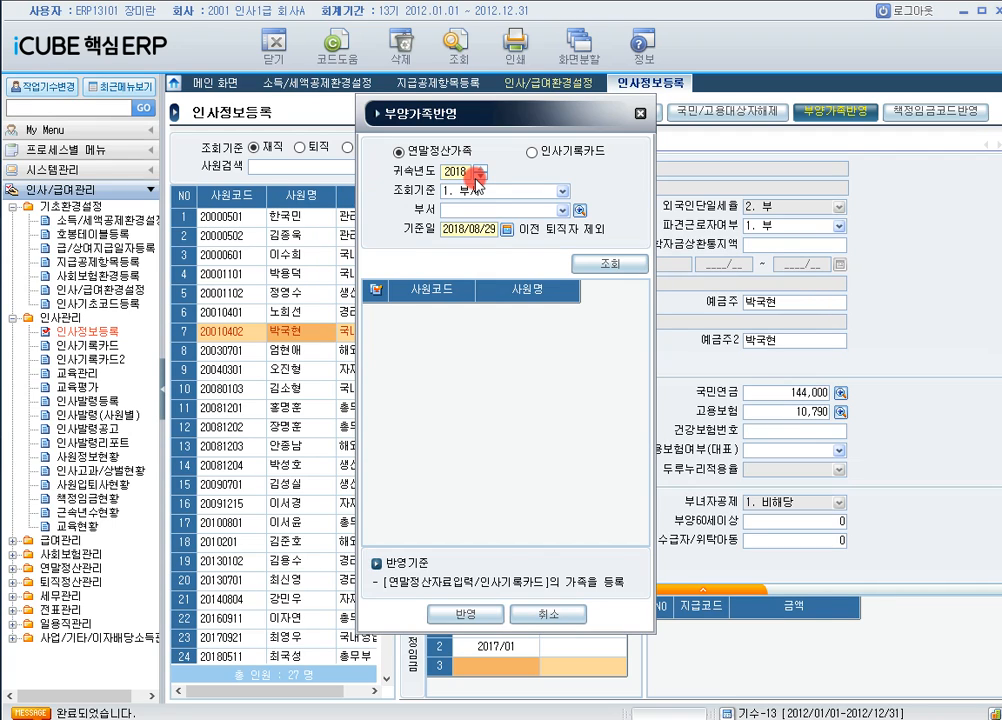
click(611, 266)
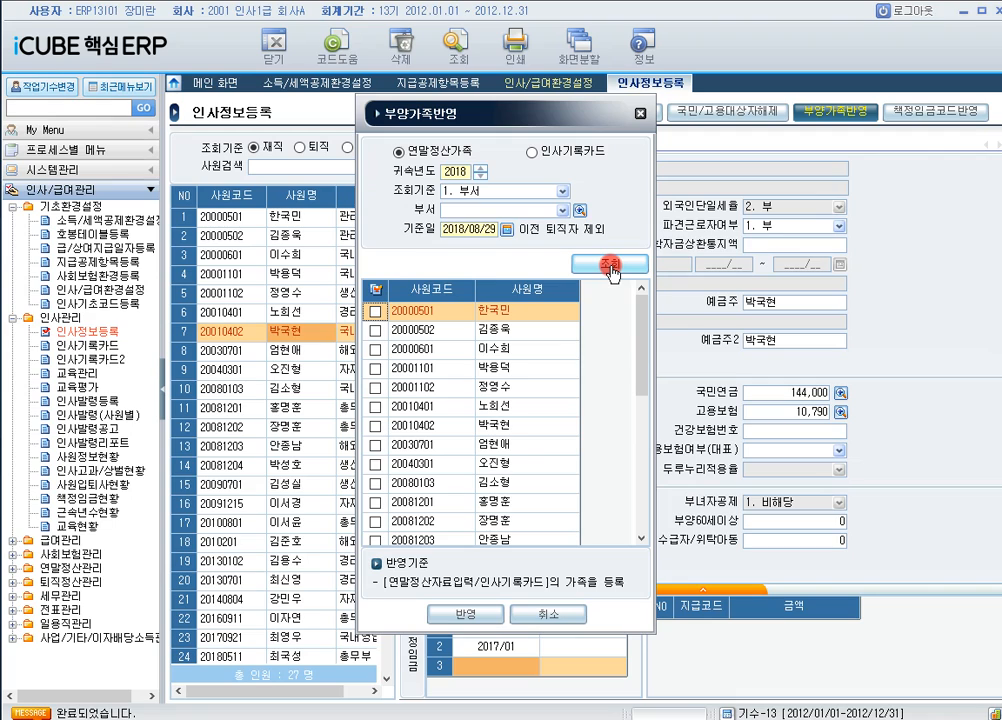
click(481, 176)
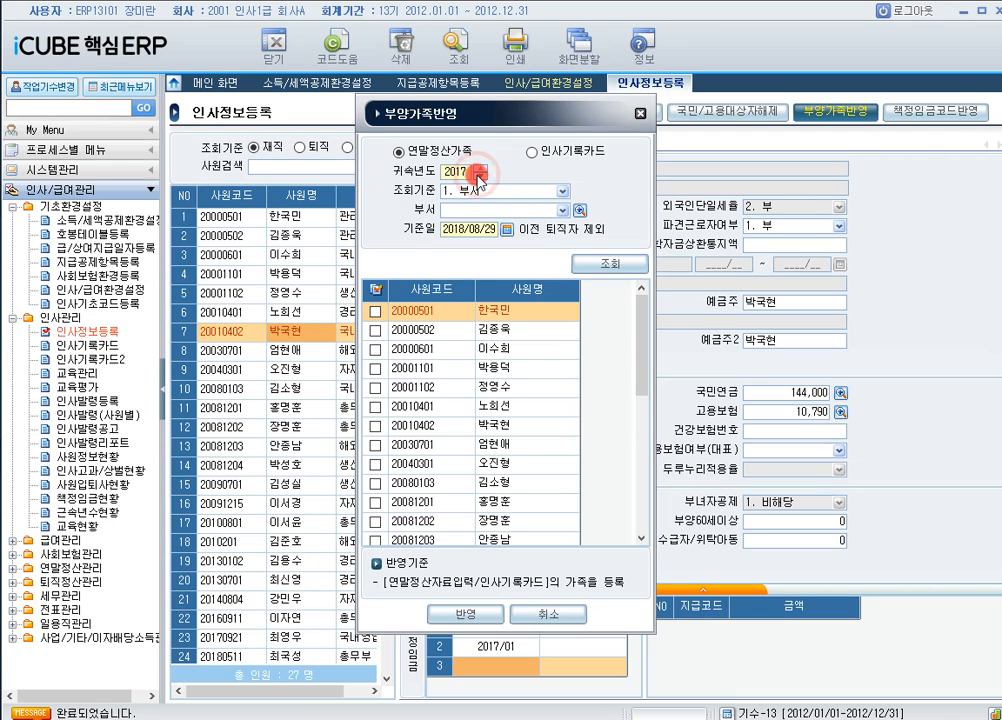
click(618, 270)
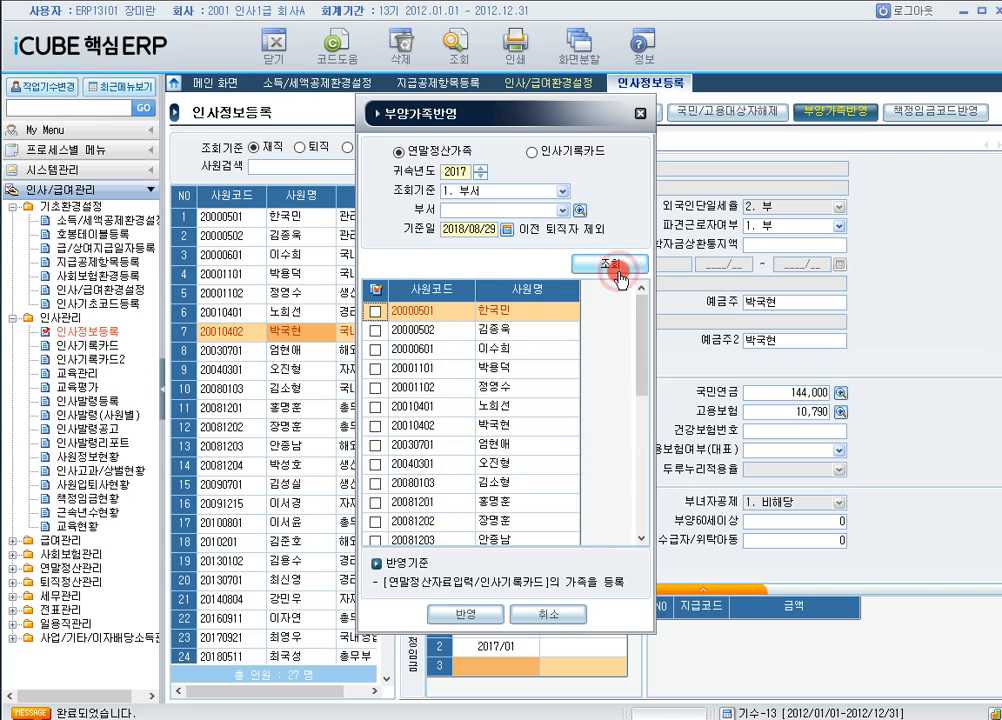
click(376, 426)
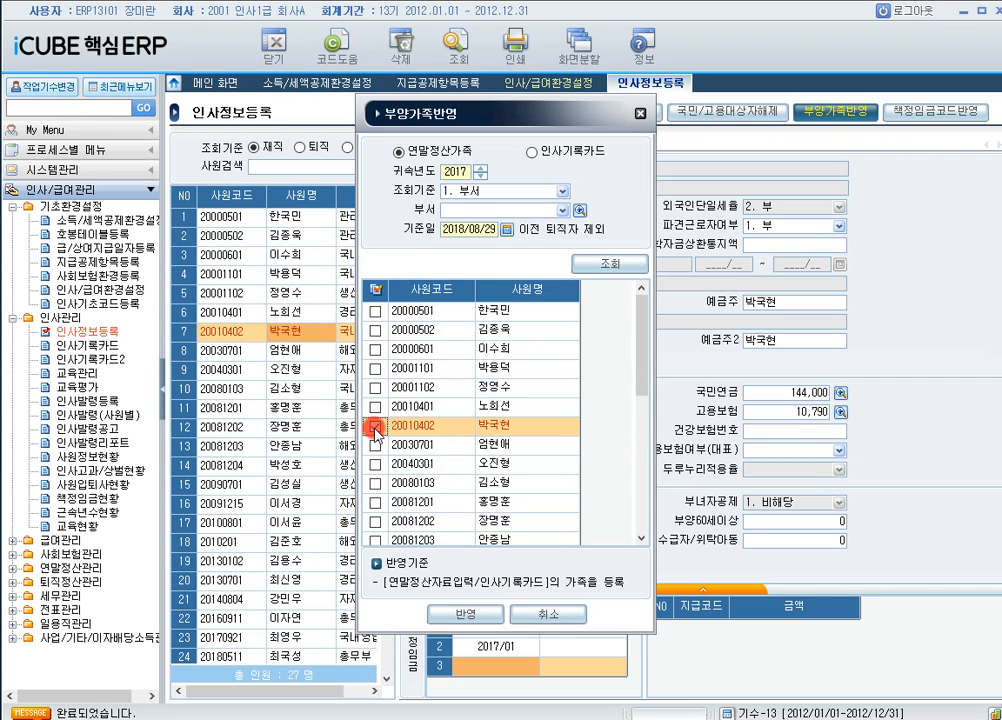
click(466, 613)
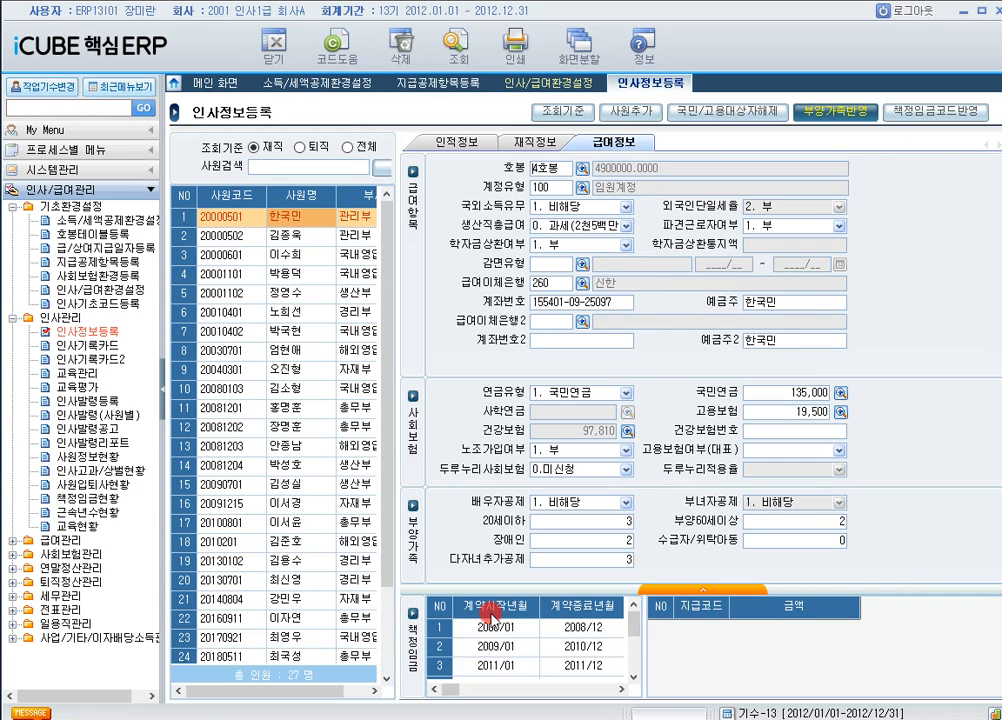
click(300, 336)
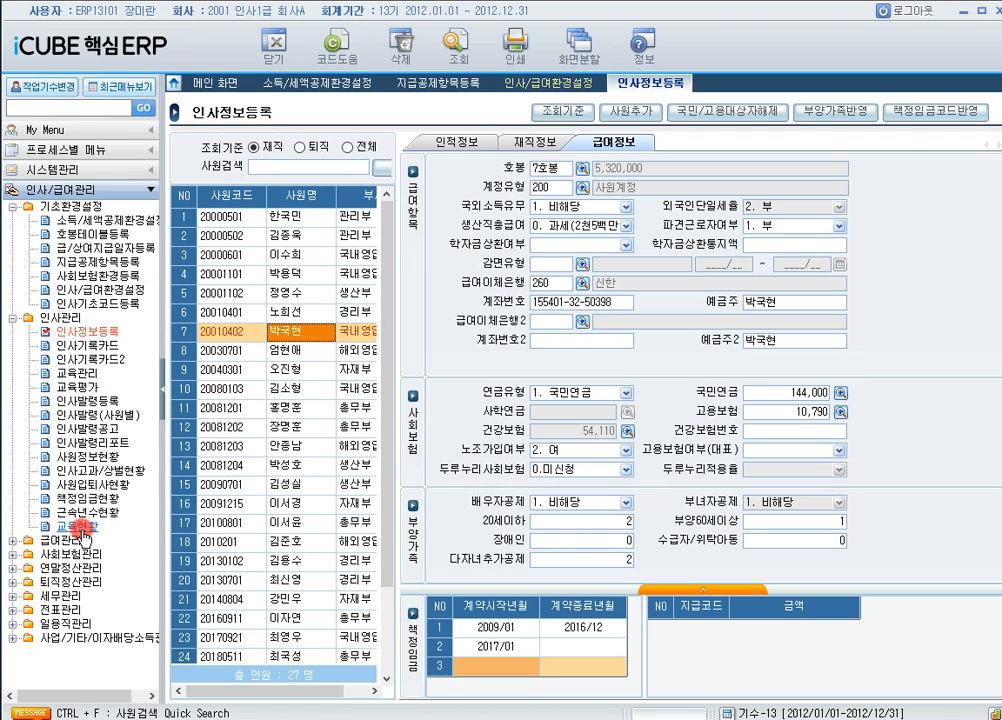
- Open 교육평가 under 인사관리 and load the 임직원역량강화교육 course running 2018/05/14 to 2018/05/18
click(72, 388)
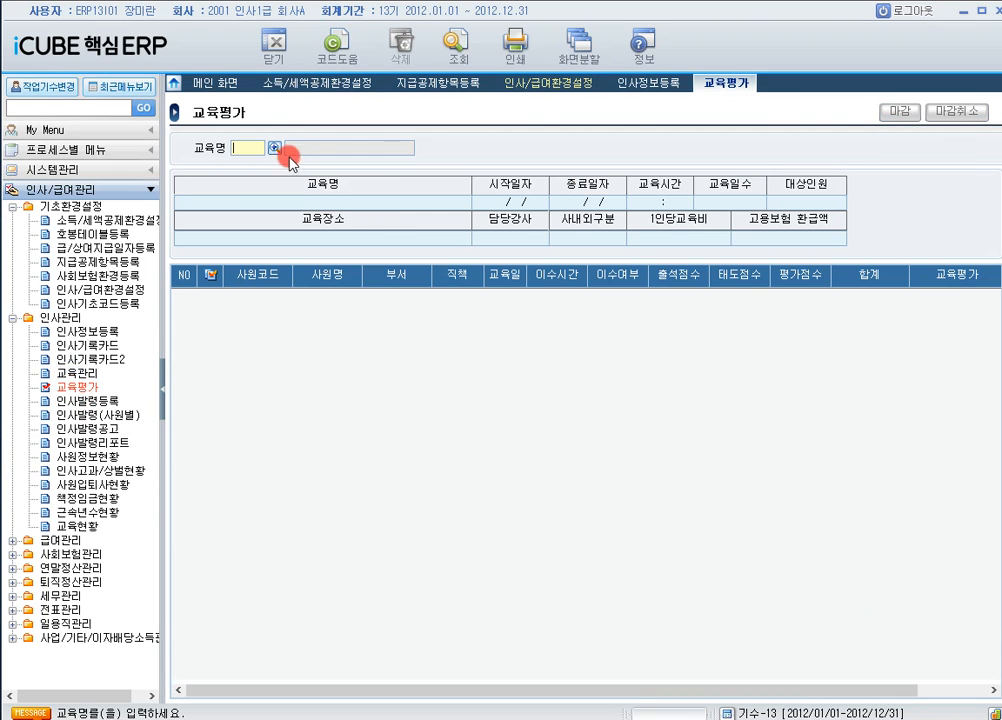
click(278, 148)
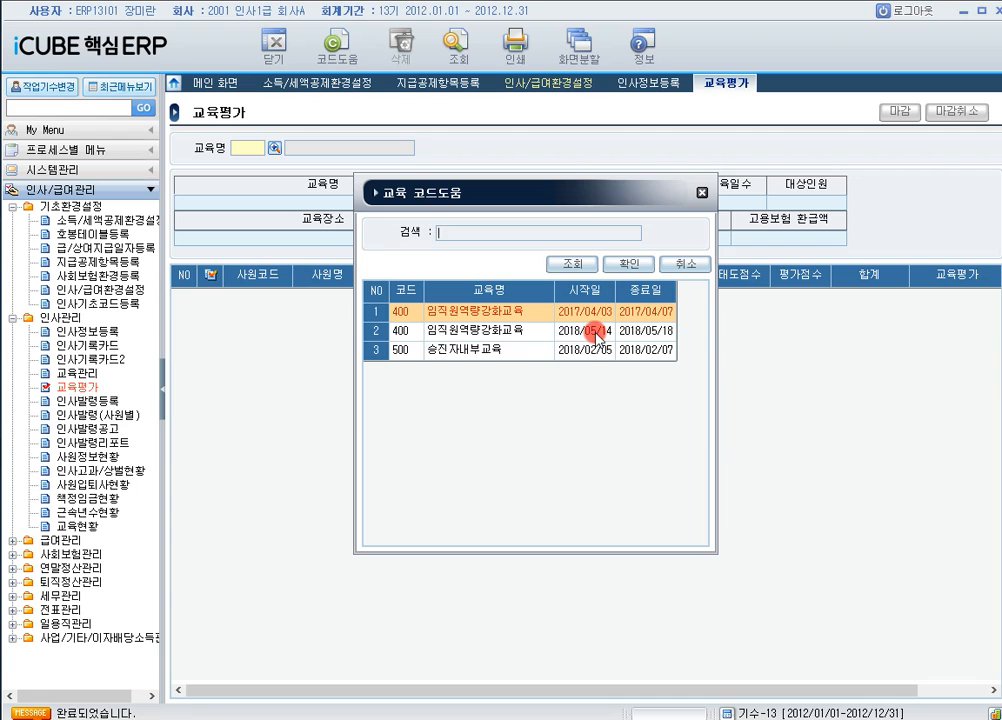
click(505, 331)
double_click(540, 331)
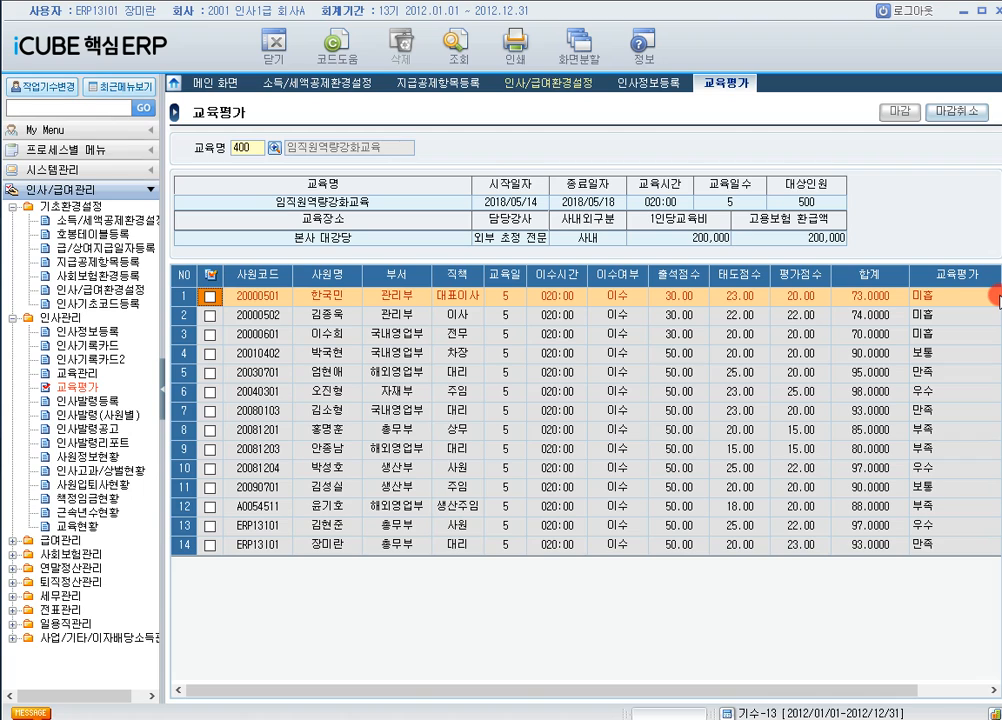
- Examine the 교육평가 ratings of the employees rated 우수 and of the 국내영업부 대리
click(945, 398)
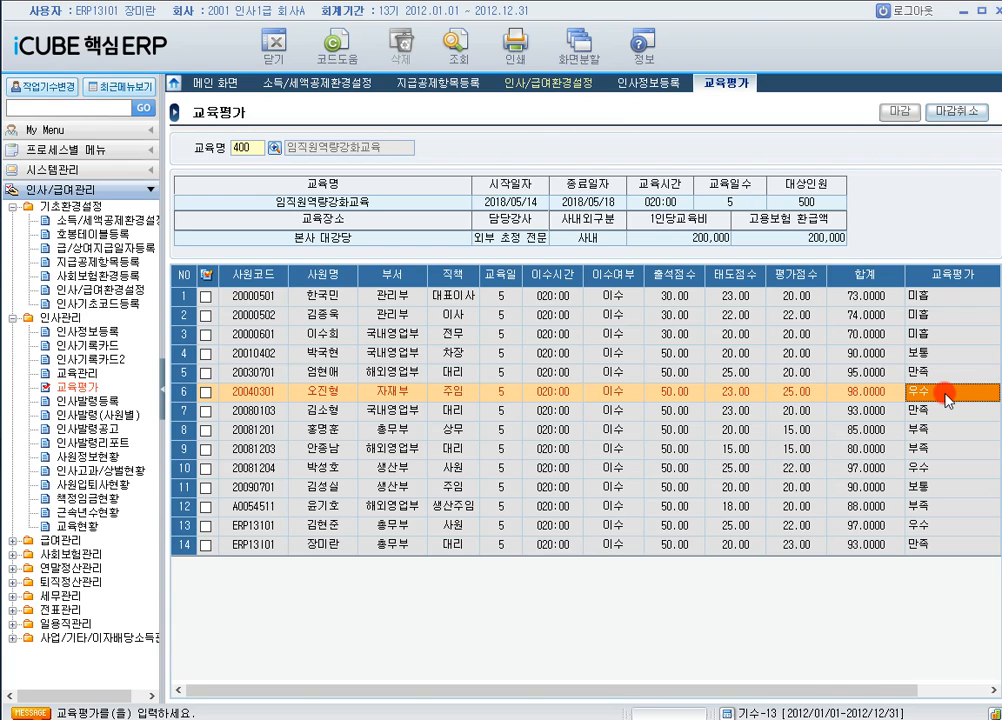
click(931, 470)
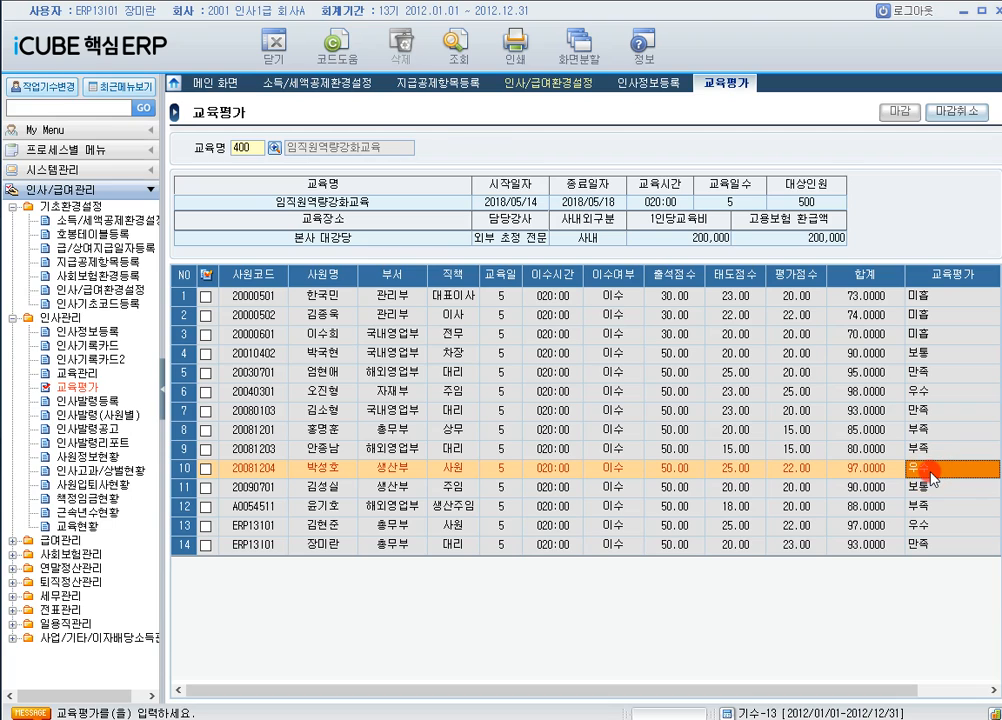
click(938, 528)
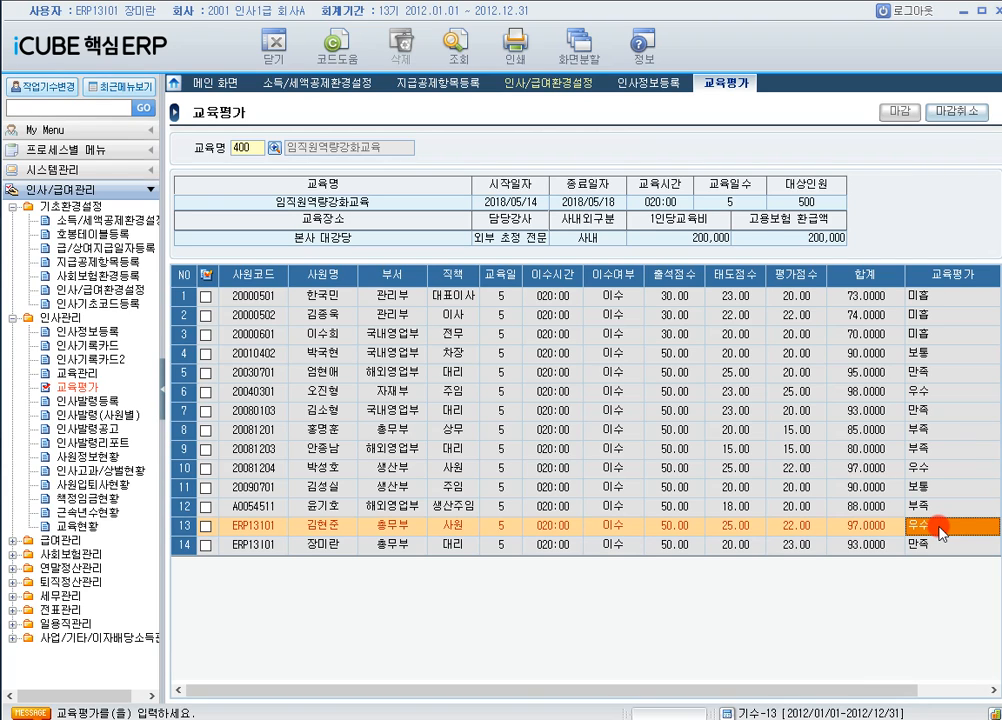
click(940, 412)
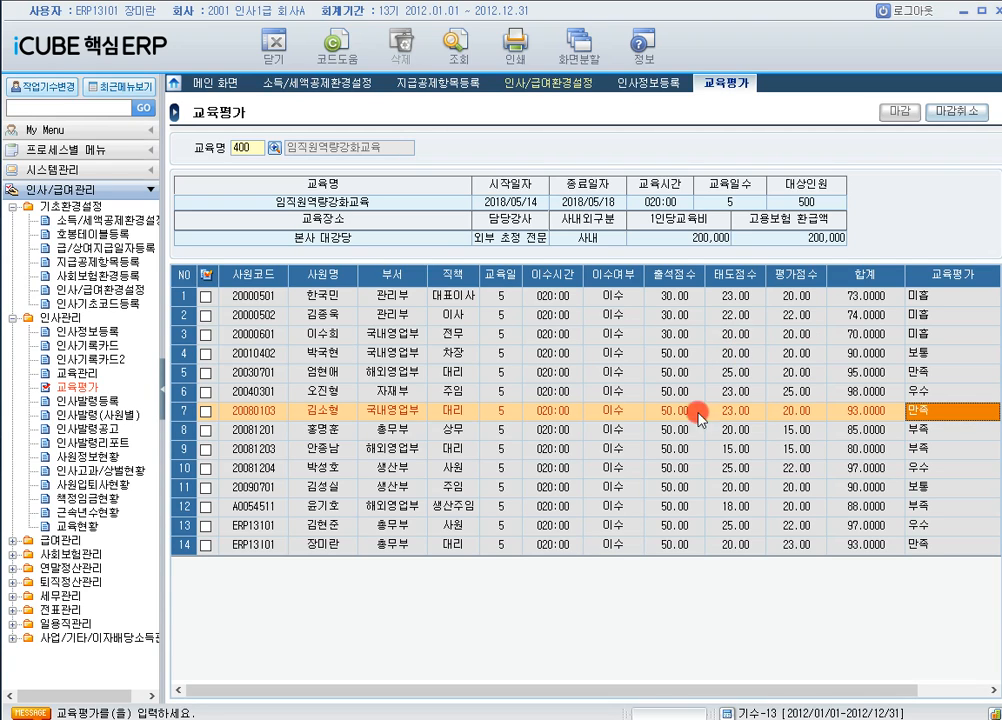
- Open 인사발령공고, load the 부서이동 order dated 2018/05/28, and examine the first listed employee's 발령내역
click(110, 430)
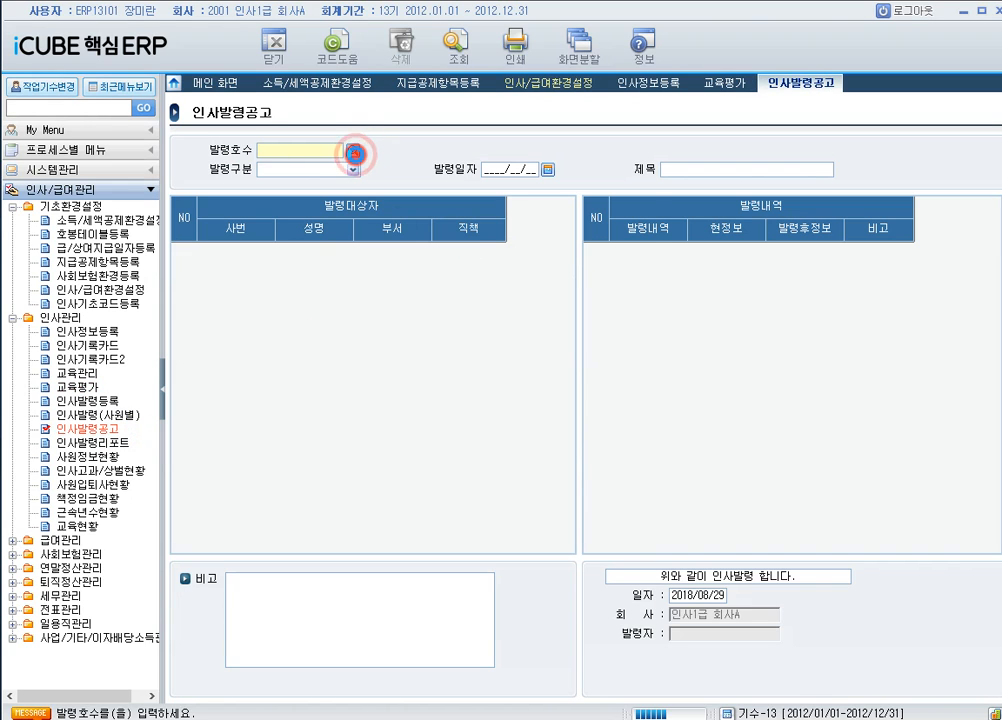
click(352, 150)
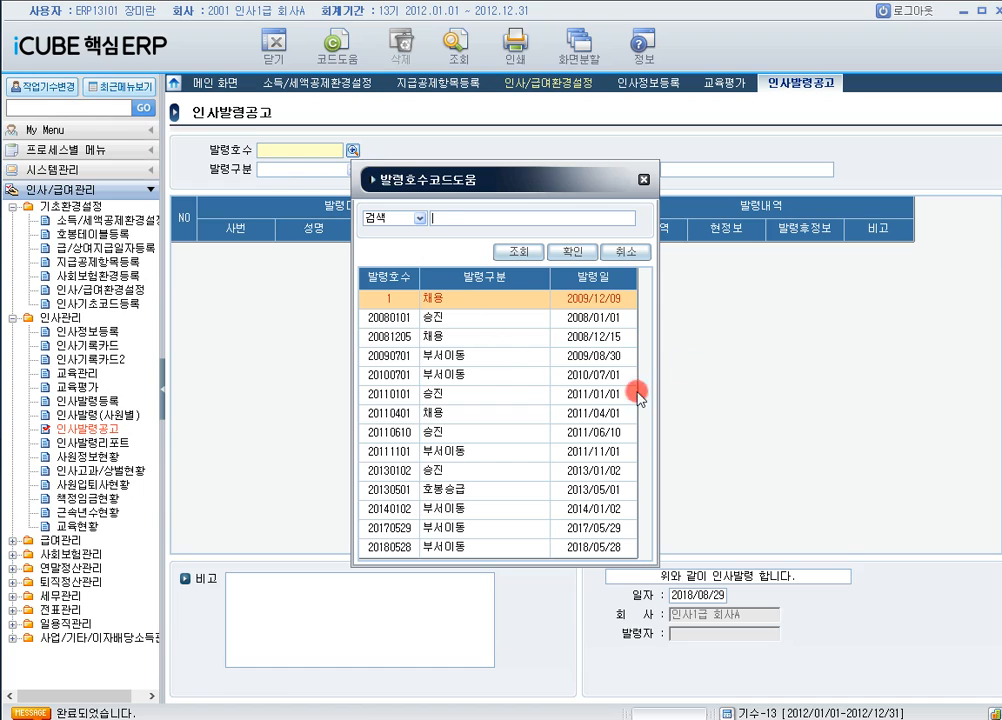
click(452, 547)
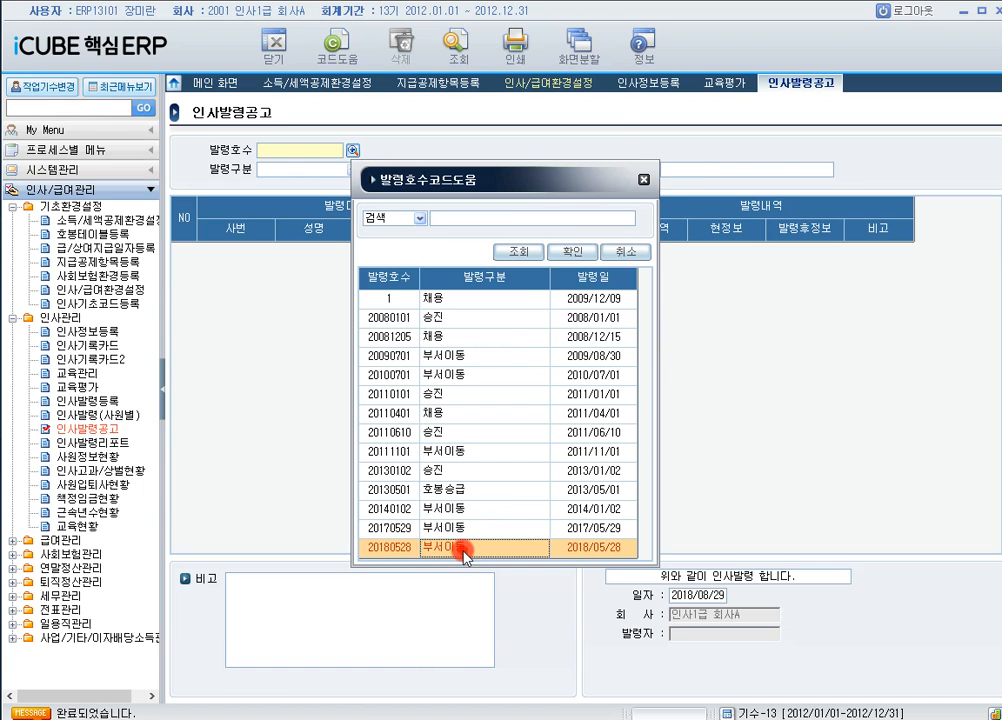
double_click(460, 547)
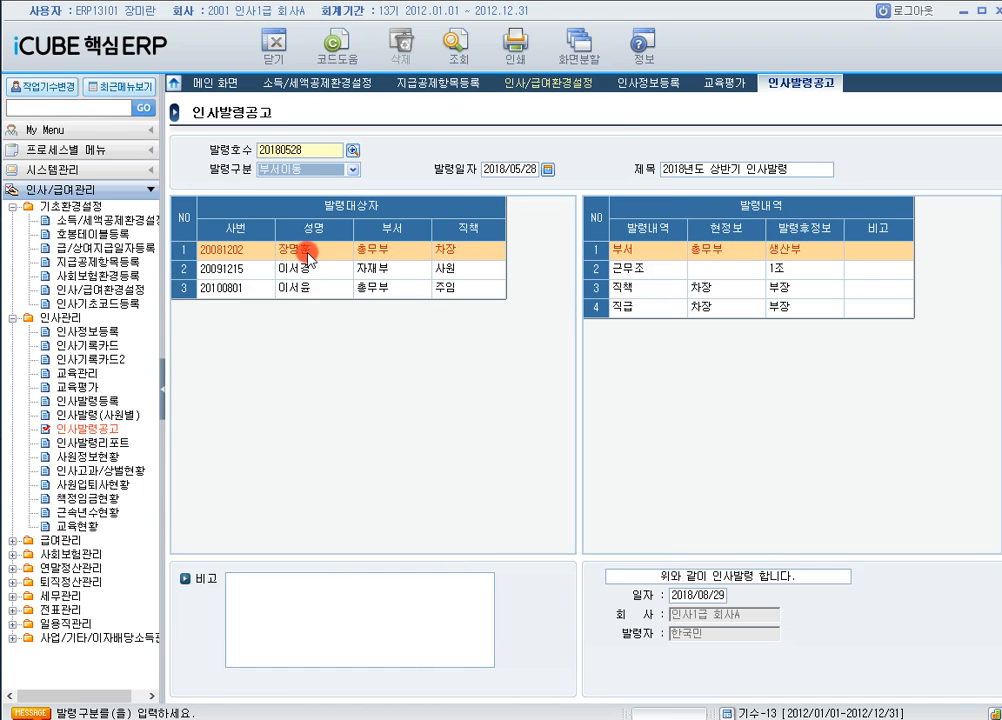
click(308, 252)
click(756, 405)
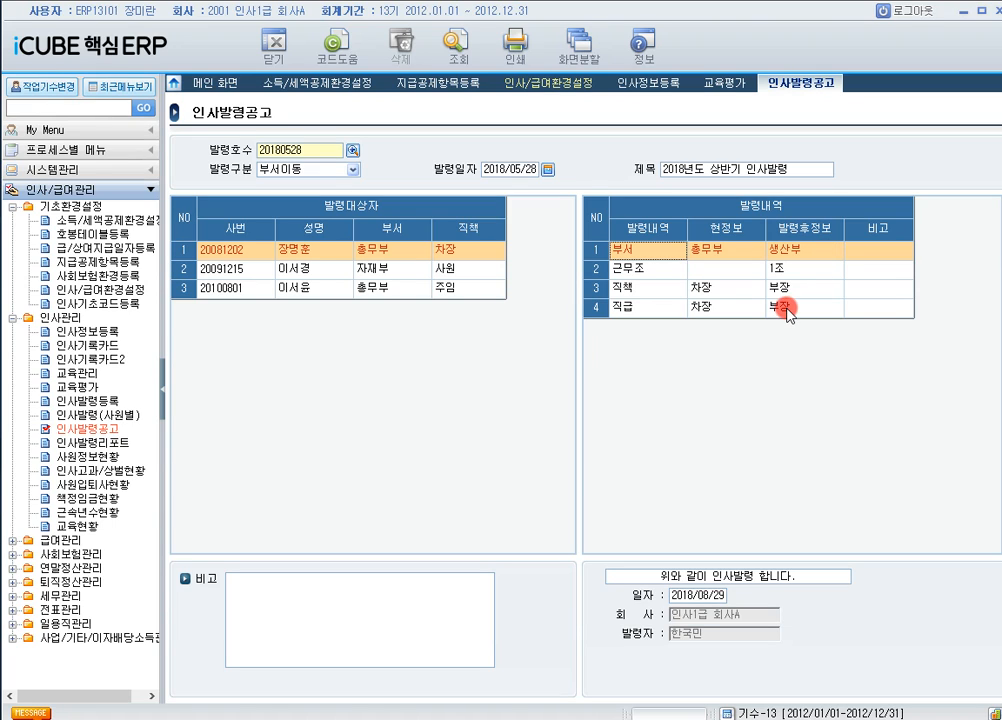
- Examine the 직책 and 부서 changes in the first employee's 발령내역
click(736, 292)
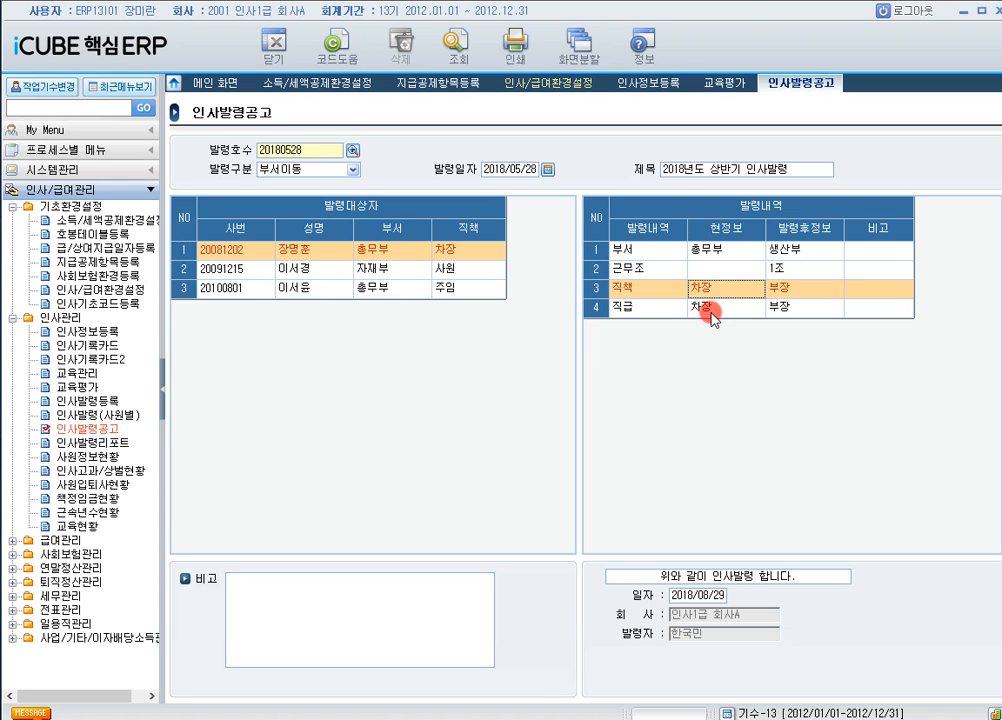
click(743, 255)
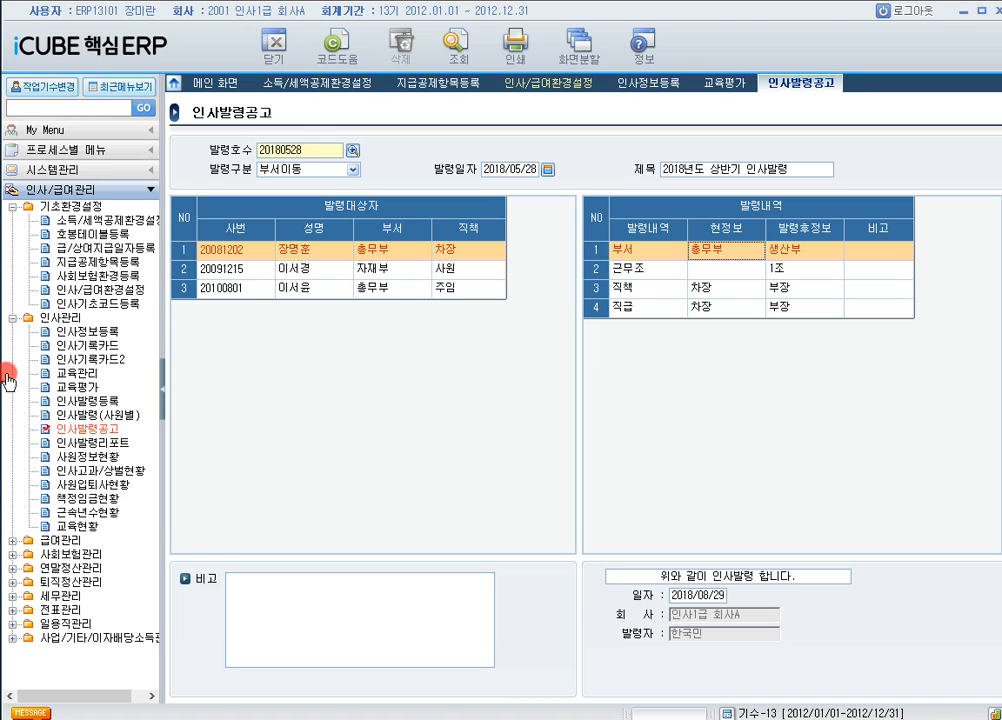
click(42, 374)
- Open 인사고과/상벌현황 and load the 고과현황 for 905 2018년 상반기 인사고과
click(98, 470)
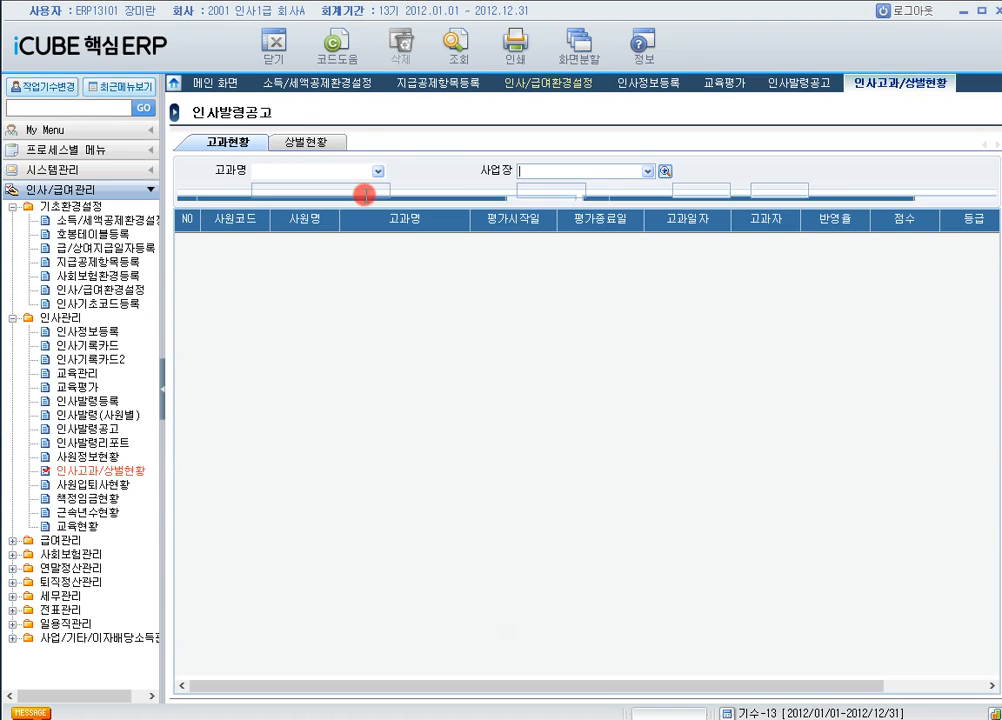
click(395, 174)
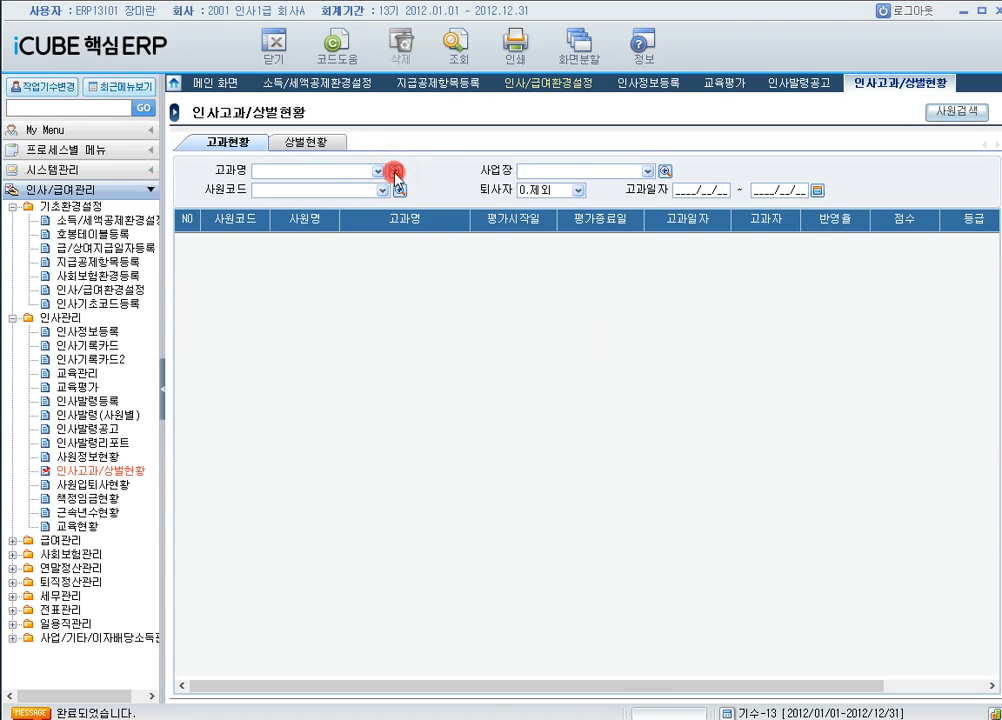
drag(617, 368, 613, 511)
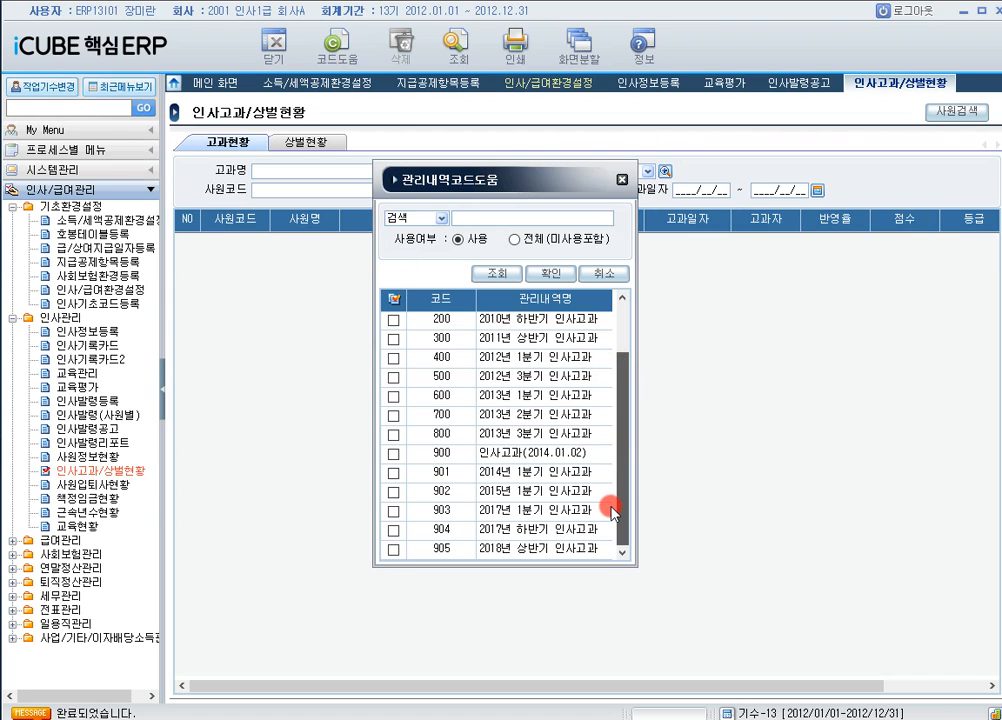
double_click(537, 549)
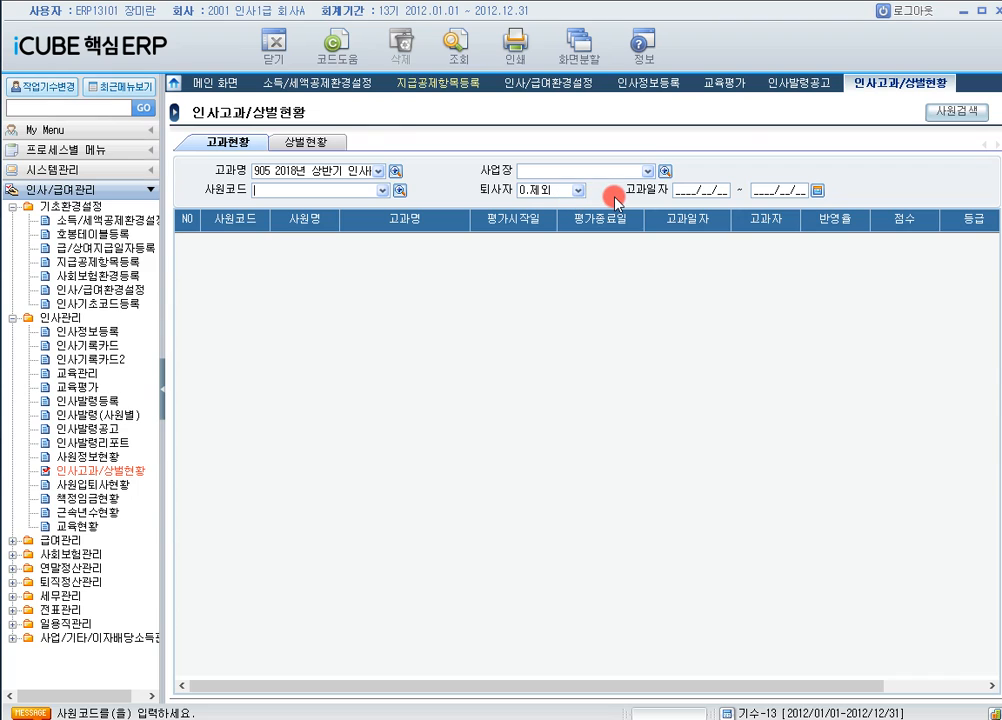
click(463, 64)
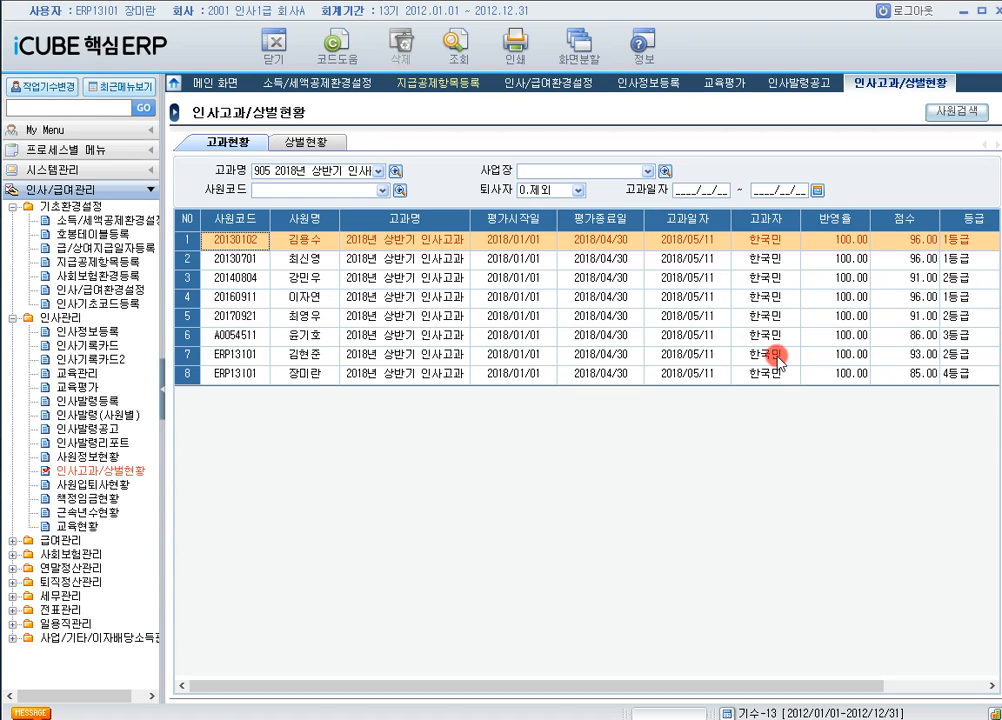
- Examine which employees received 1등급 in the 2018년 상반기 인사고과
click(970, 241)
click(960, 259)
click(957, 297)
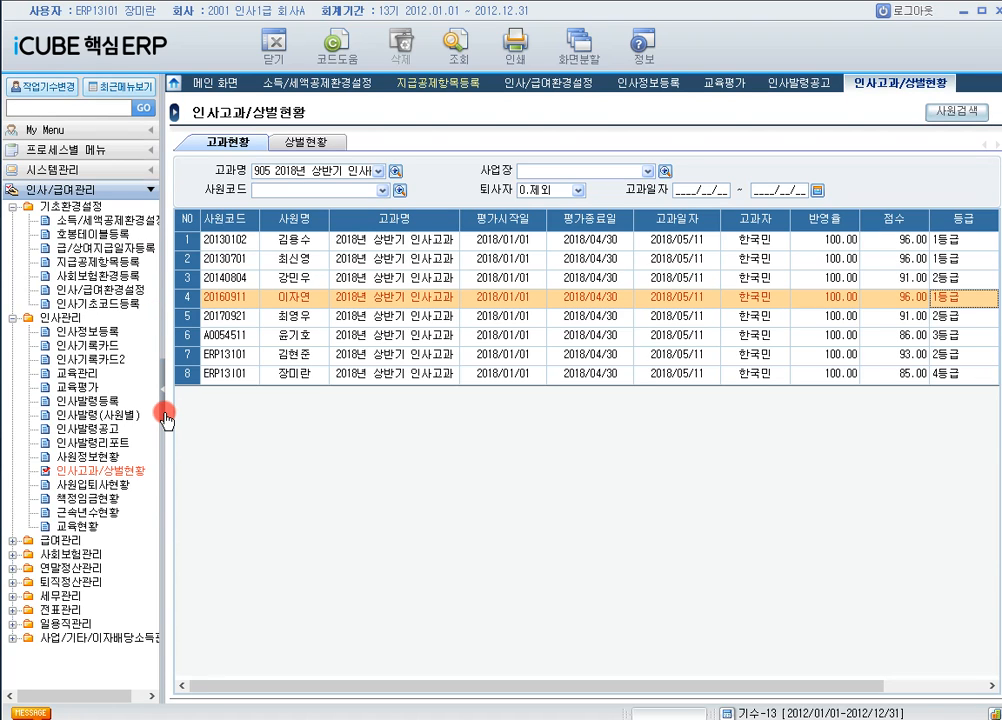
- Open 급/상여지급일자등록 and load 귀속연월 2018년 05월
click(125, 247)
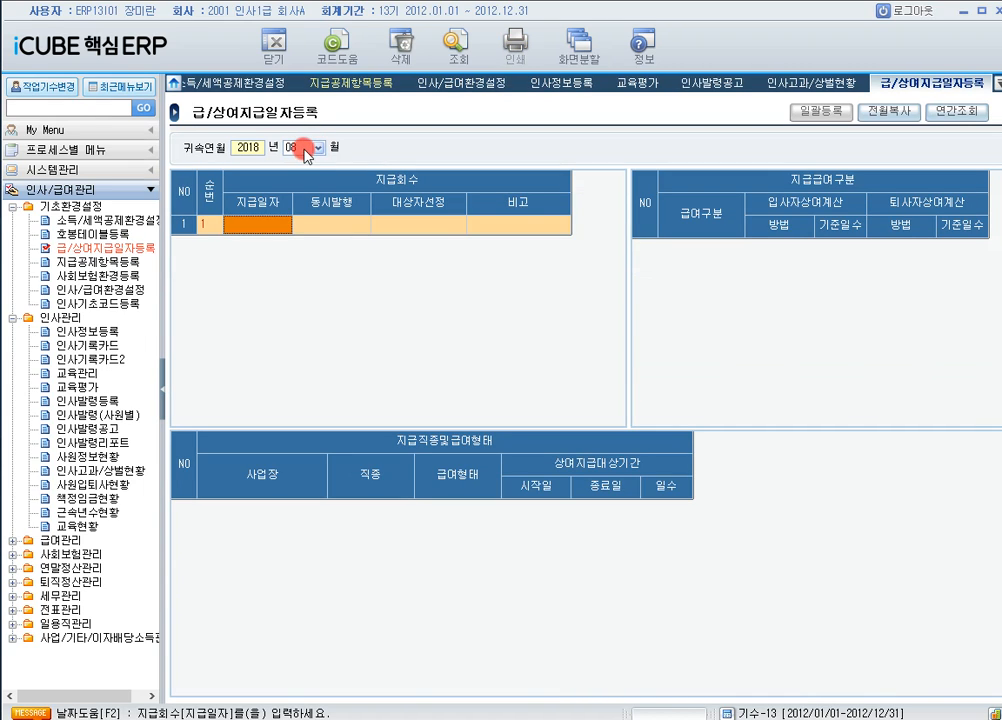
click(310, 150)
click(312, 218)
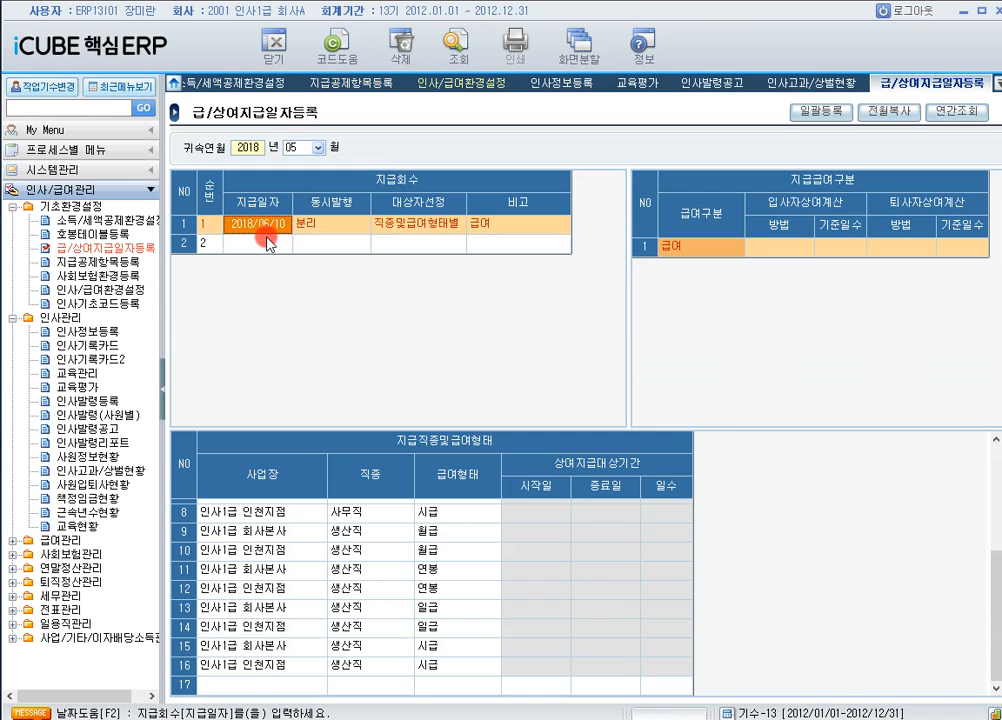
- Add a second 지급회수 entry dated 2018/05/31 with 동시발행 분리, 대상자선정 직종및급여형태별 and 비고 상여
click(276, 243)
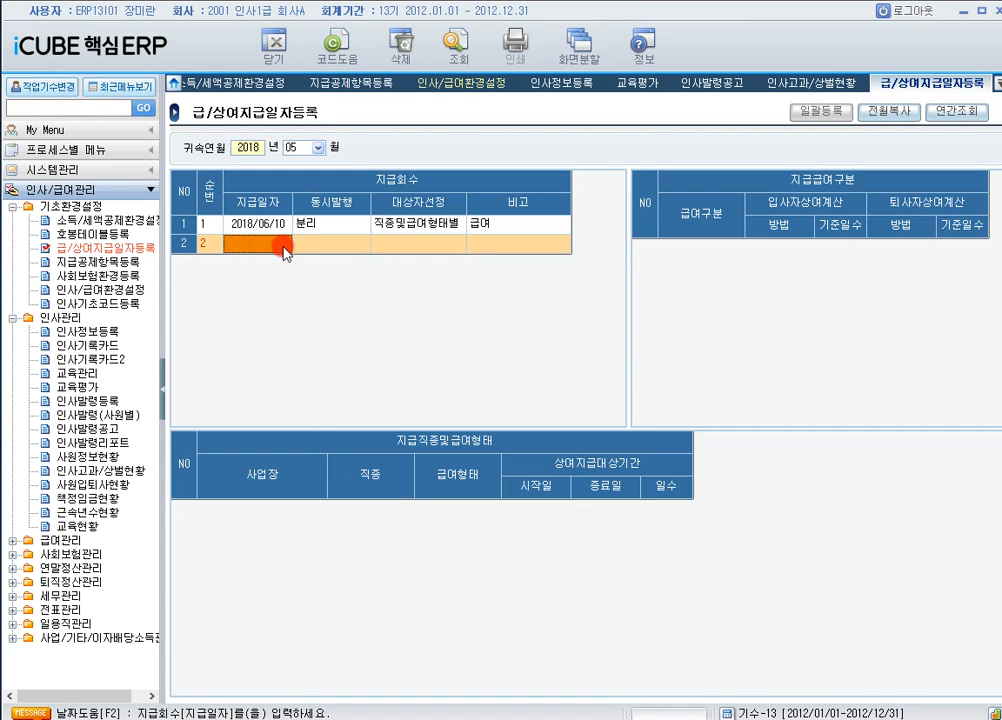
text(20180531)
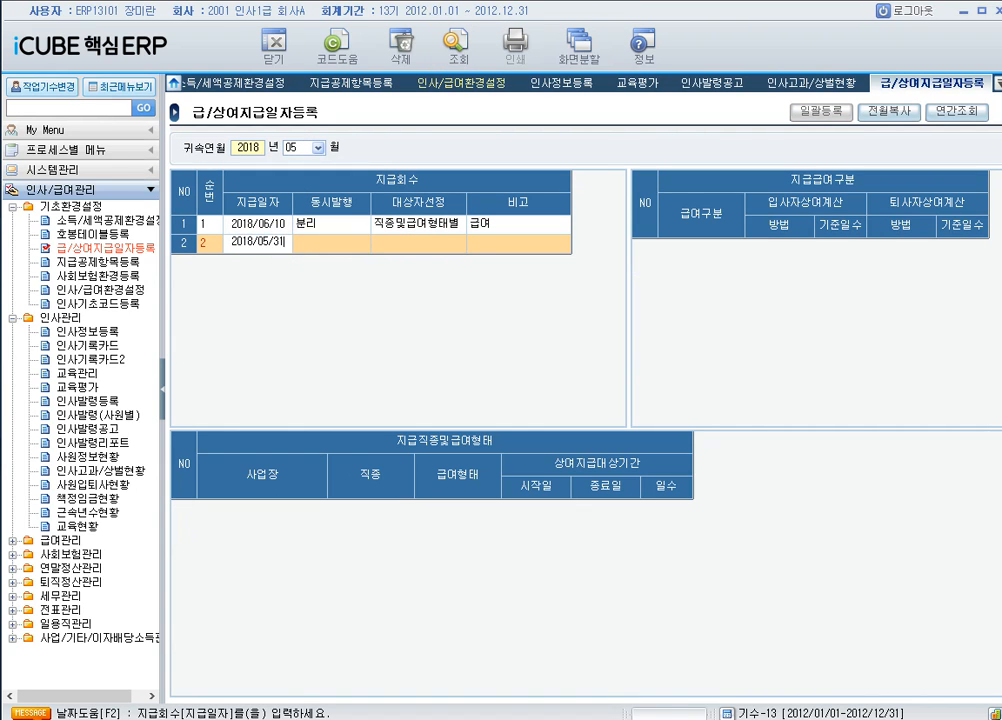
key(Return)
double_click(326, 242)
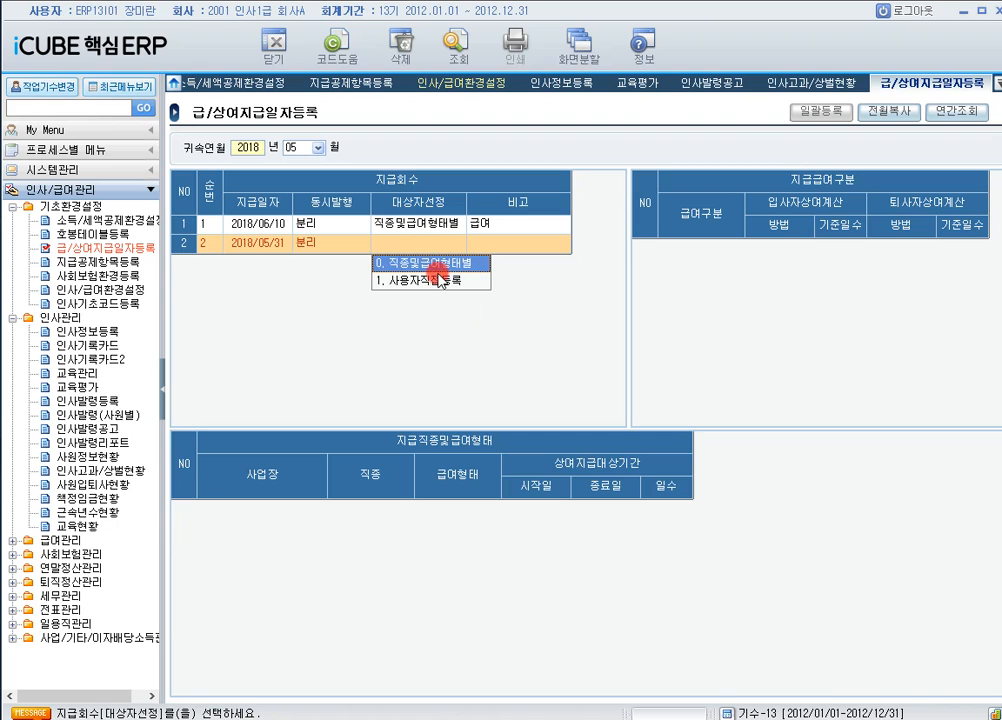
click(440, 266)
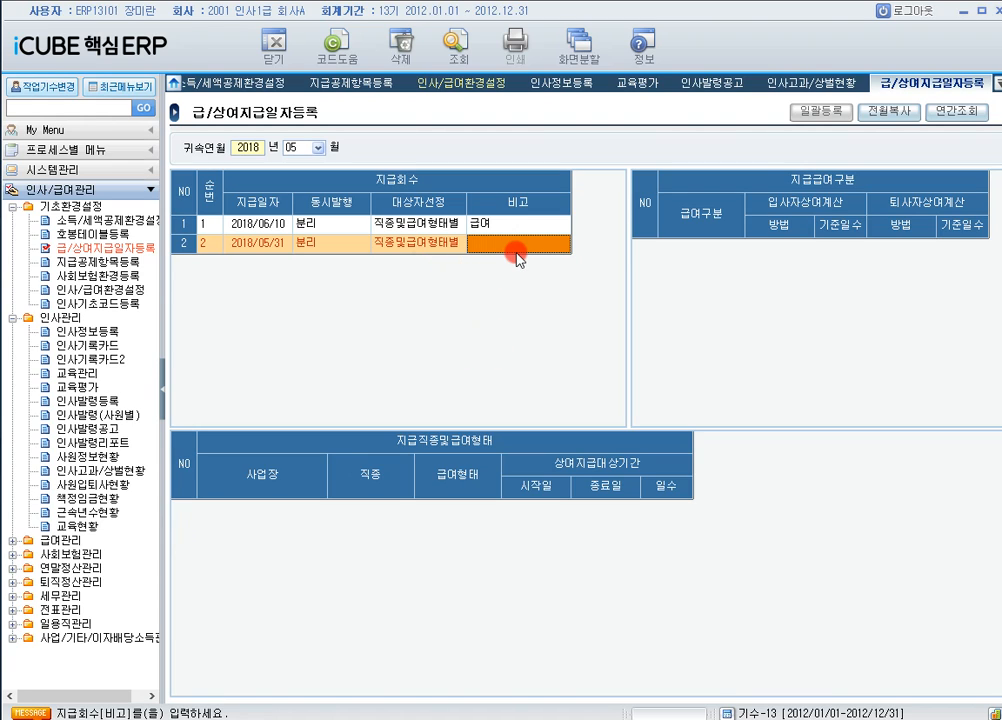
text(ti)
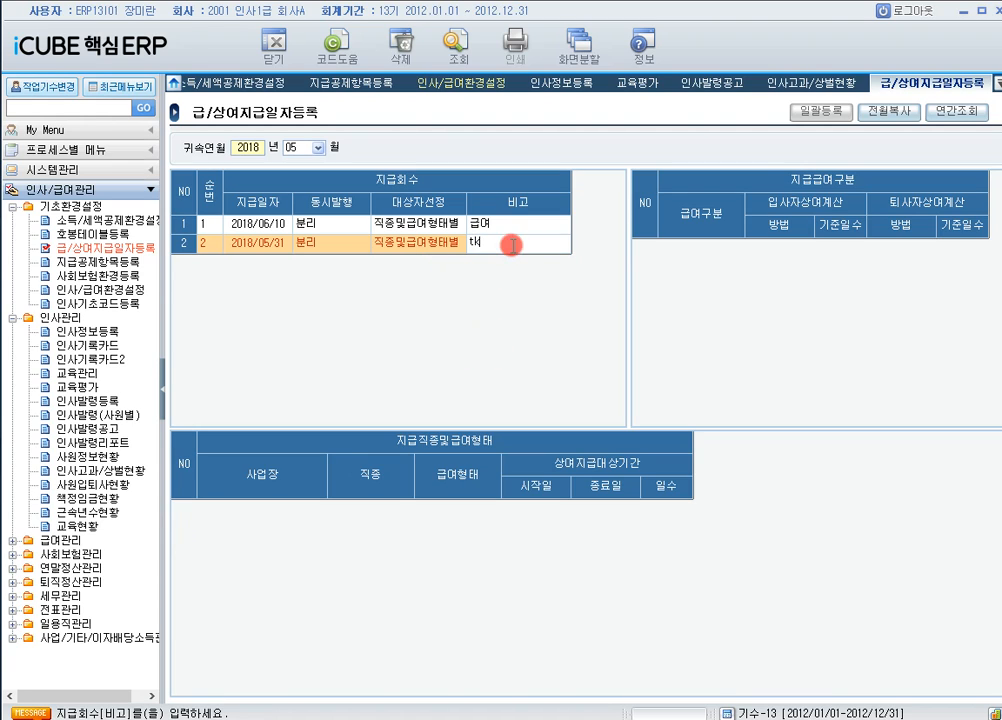
text(여)
key(Return)
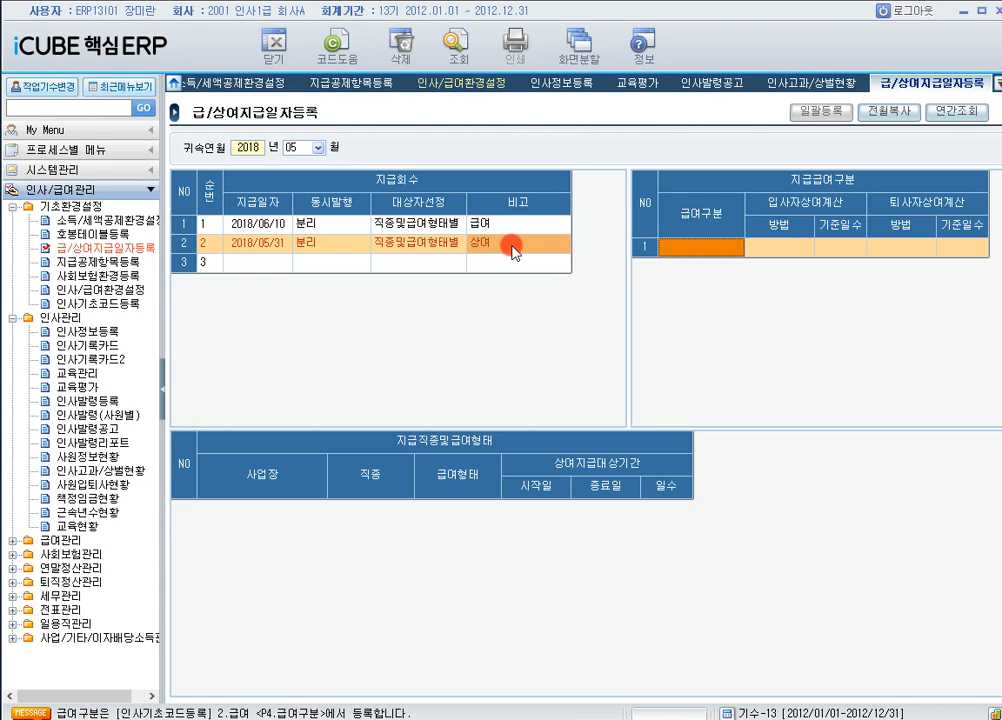
- Set the 급여구분 of the 2018/05/31 payment to 상여 and check its 입사자 and 퇴사자상여계산 methods
double_click(687, 246)
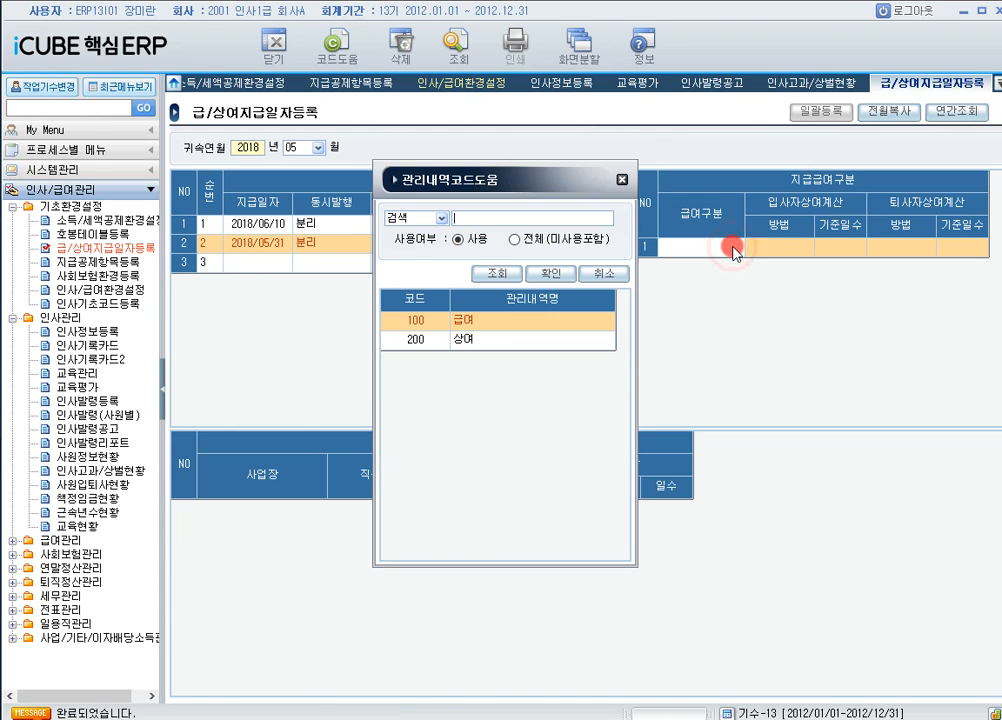
double_click(519, 342)
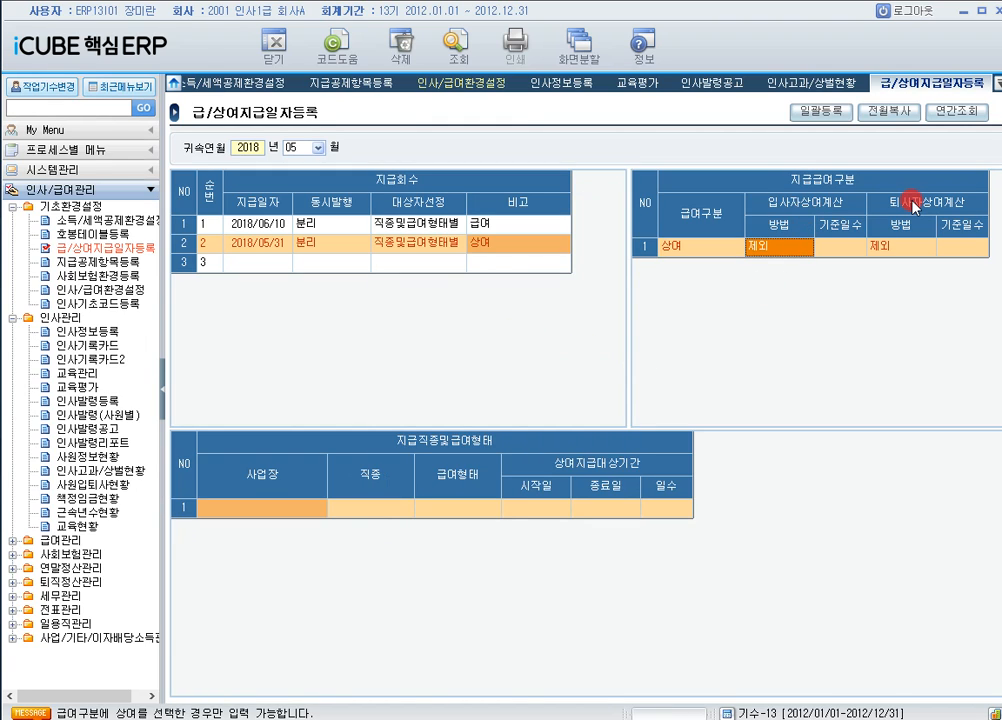
click(880, 247)
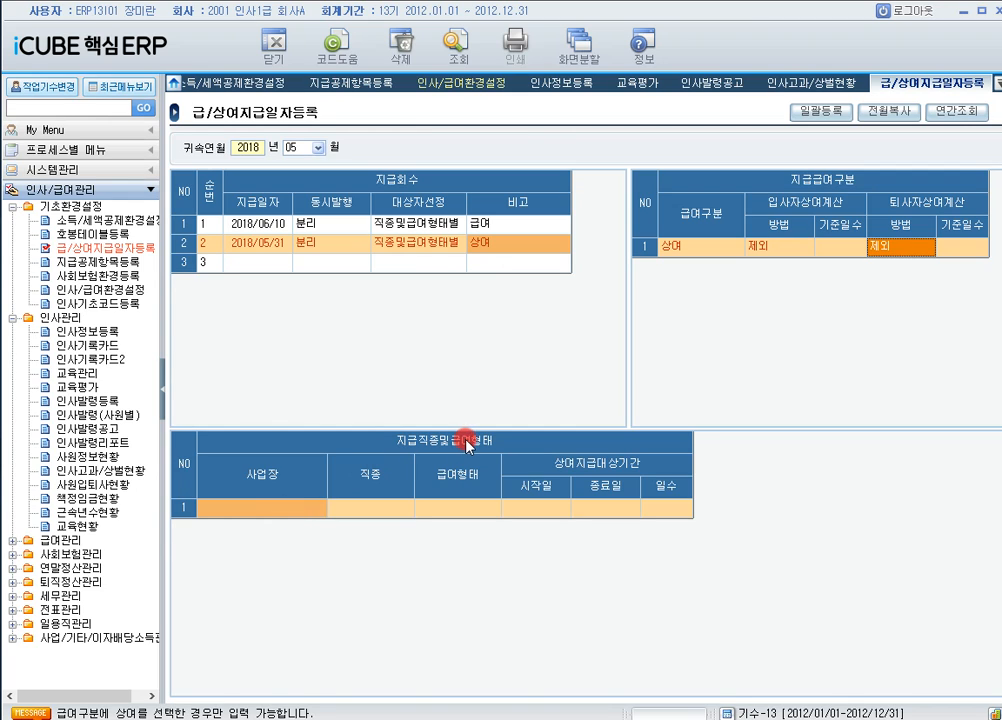
- Register 인사1급 회사본사 with 직종 생산직 and 급여형태 월급 as a 상여 payment target
click(280, 507)
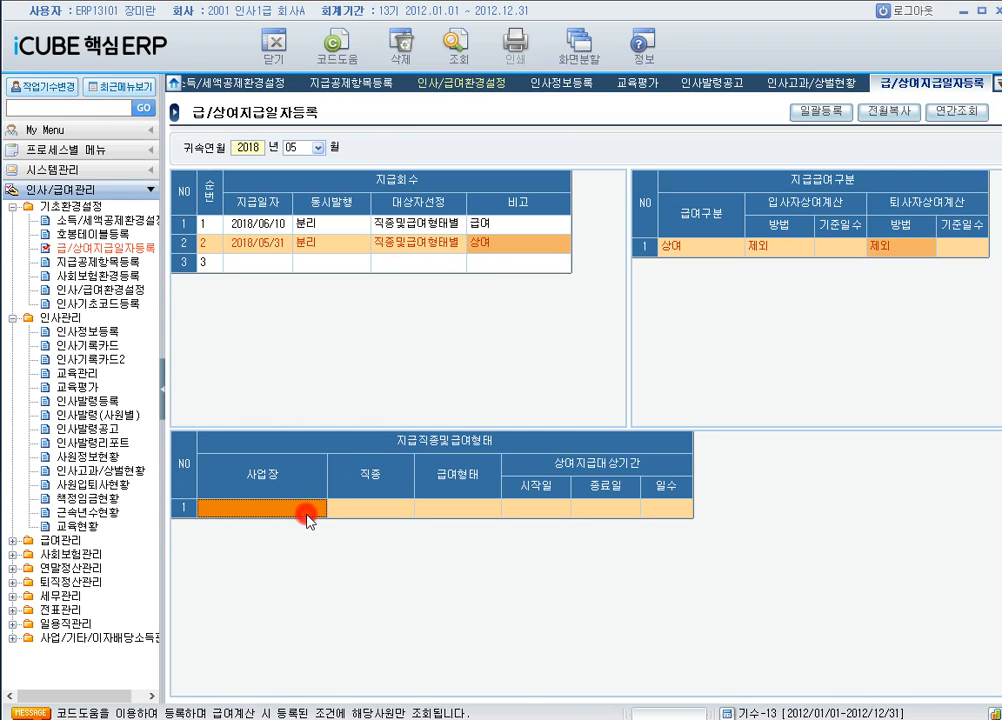
double_click(307, 514)
double_click(490, 385)
click(392, 518)
click(393, 516)
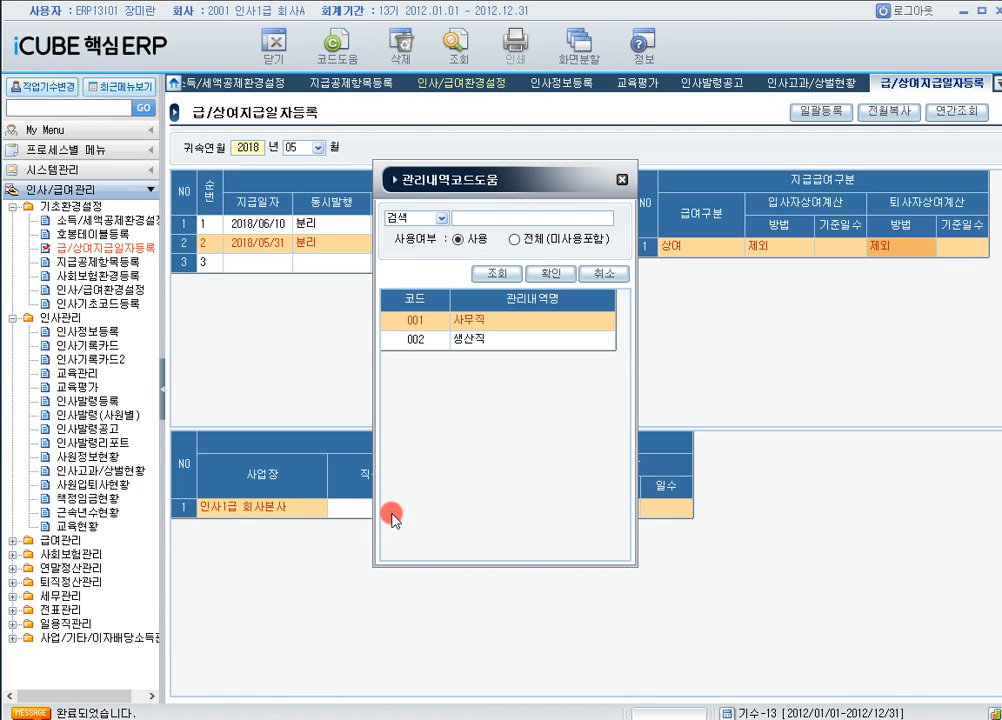
double_click(470, 340)
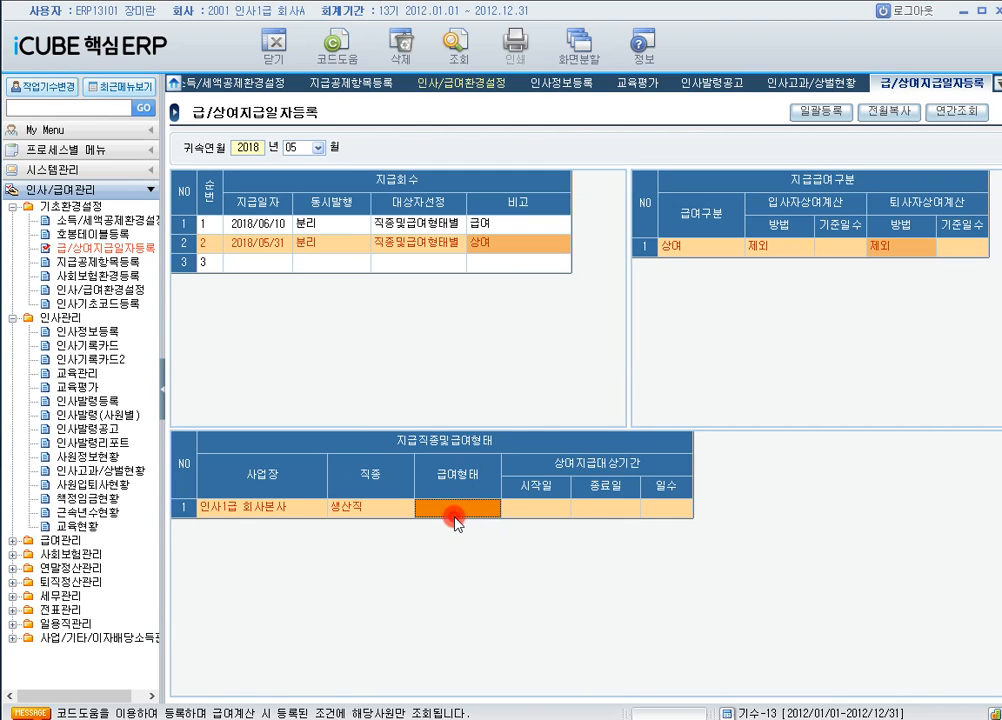
click(455, 518)
double_click(447, 320)
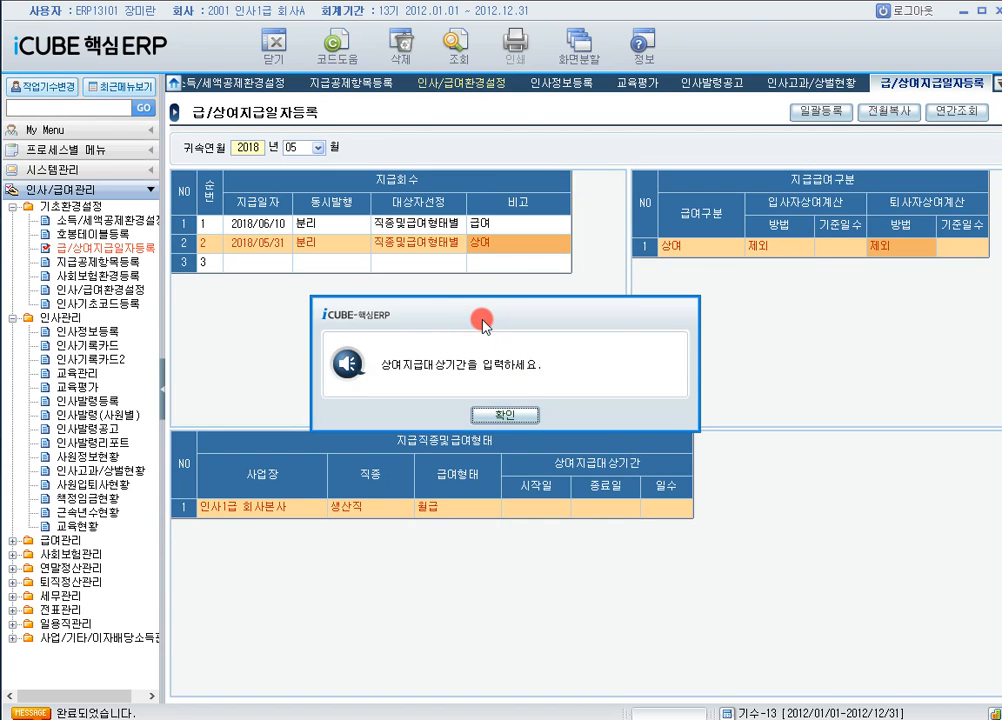
click(510, 413)
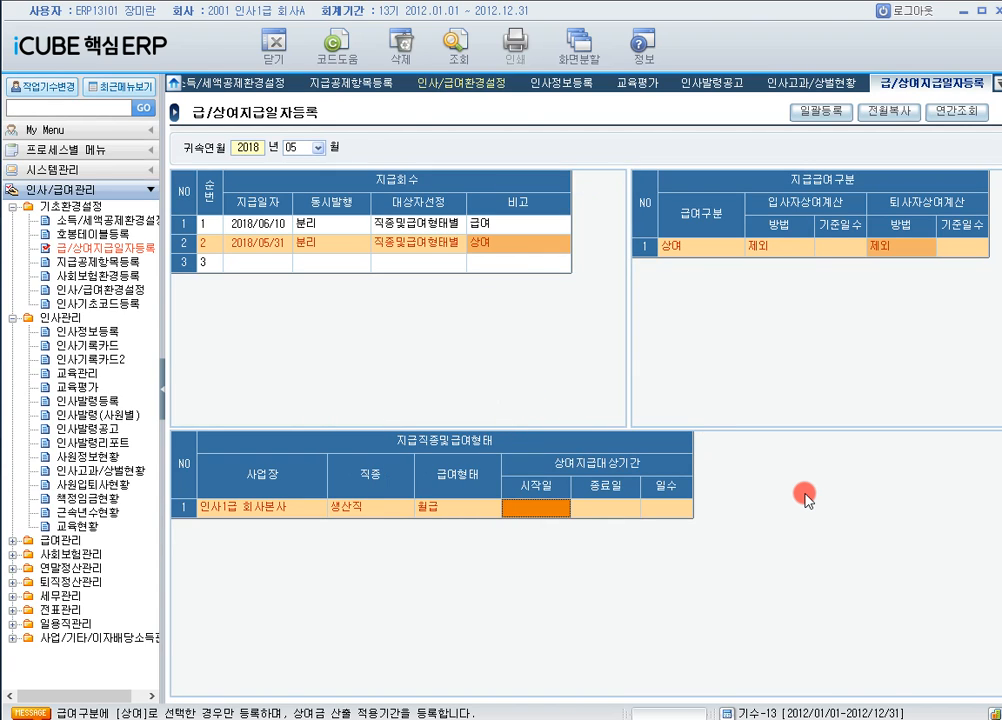
- Set the 상여지급대상기간 of the 인사1급 회사본사 row to 2018/01/01 through 2018/05/31
text(2018/01/0)
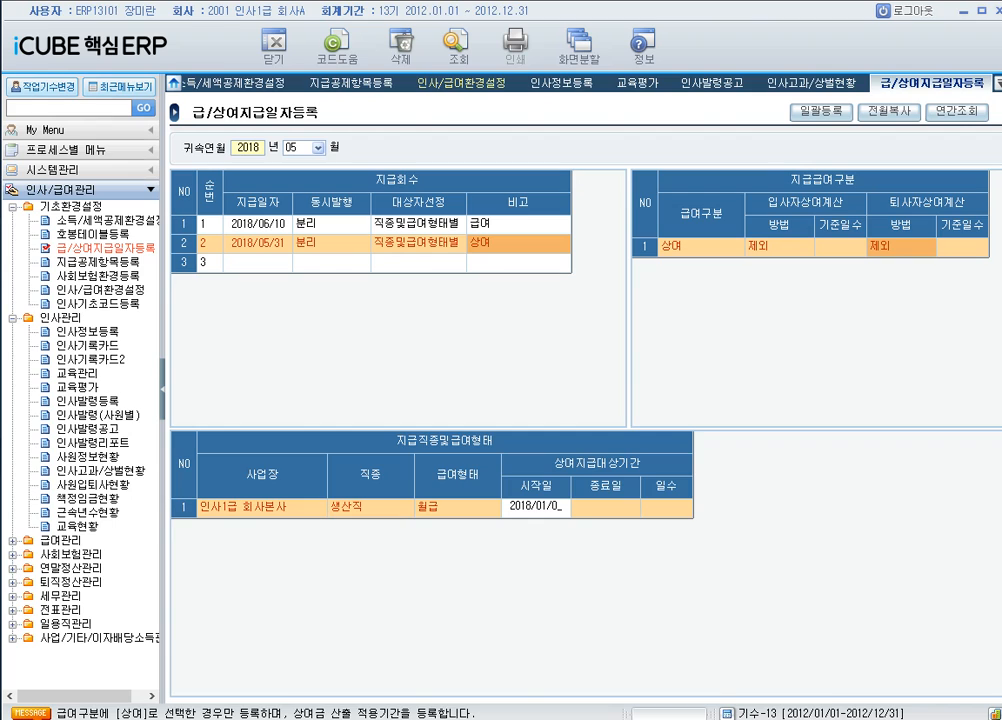
text(1)
key(Return)
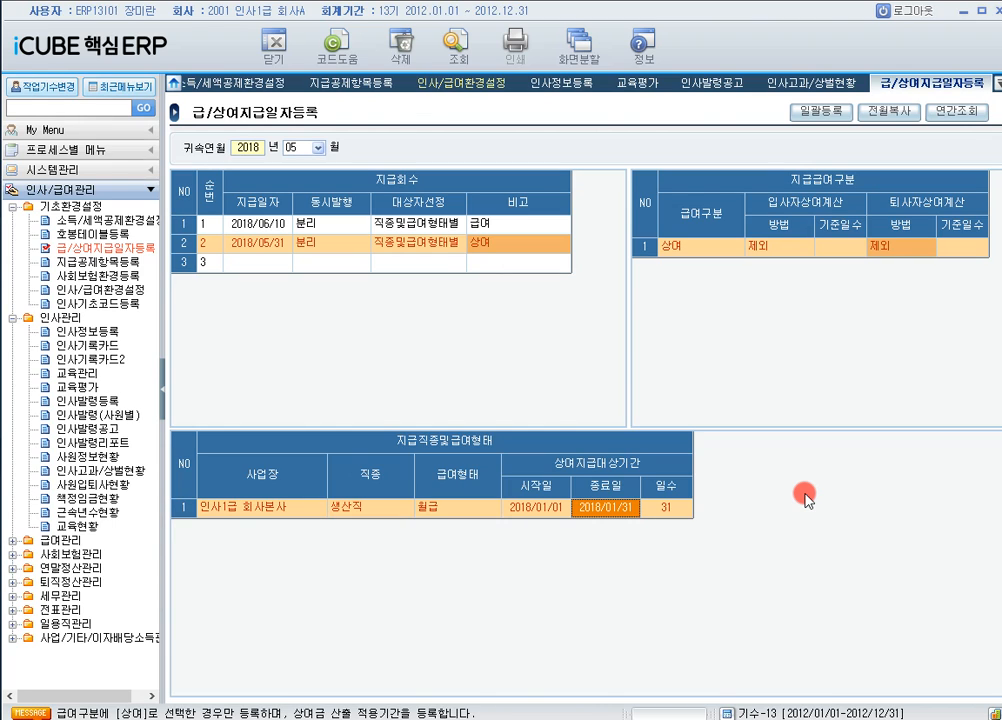
text(201801)
text(31)
key(Return)
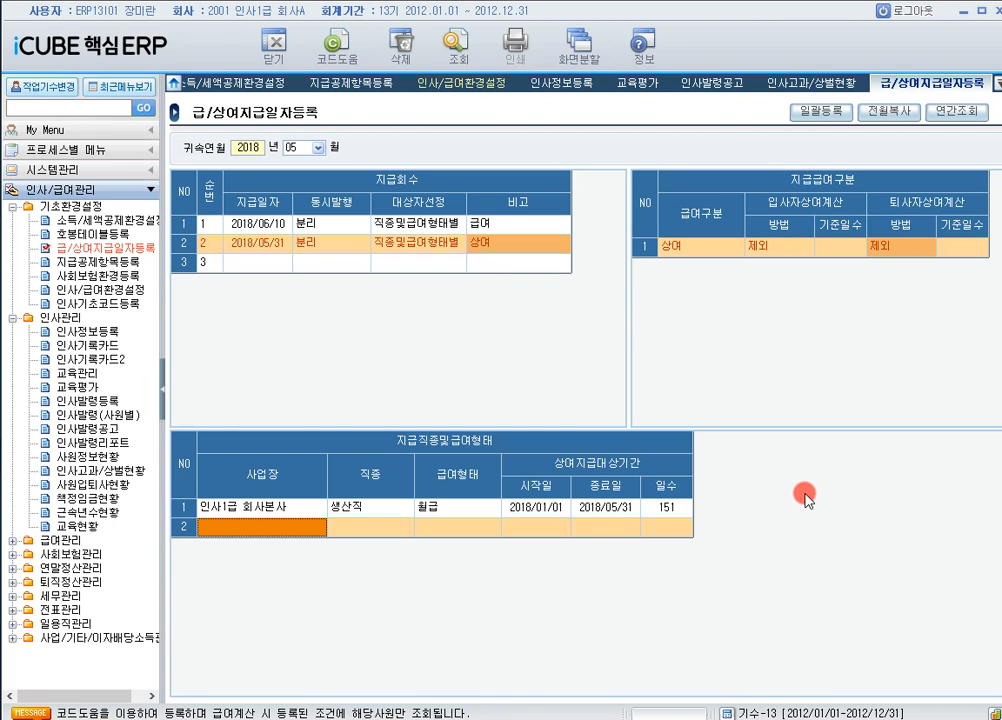
- Add 인사1급 인천지점 with 직종 생산직 and 급여형태 월급 as the second 상여 payment target
double_click(295, 532)
double_click(482, 340)
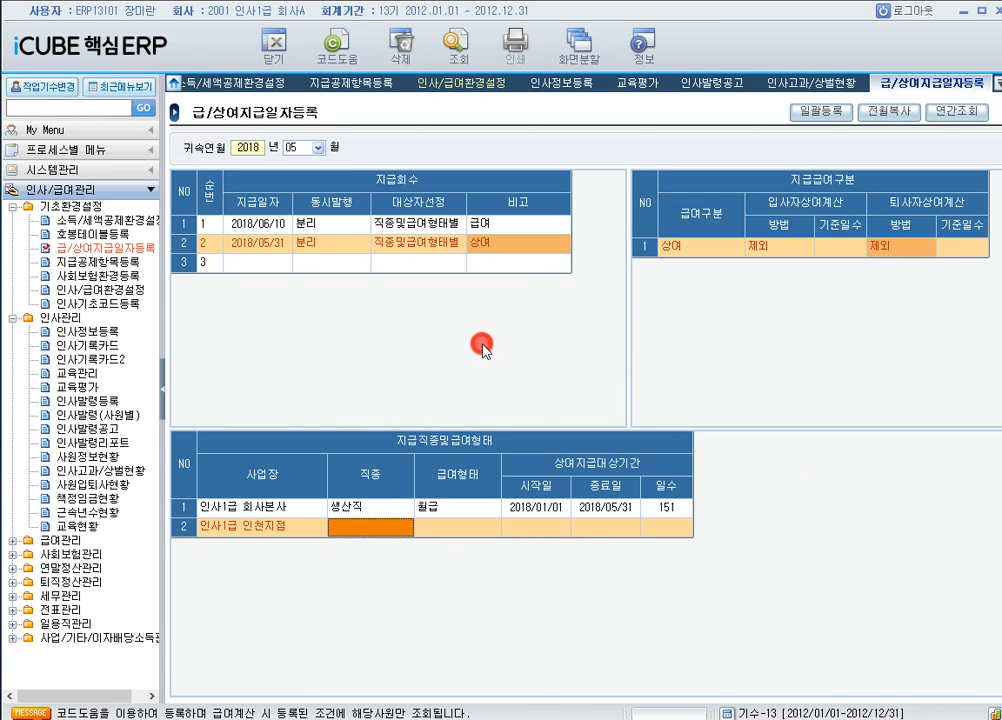
click(390, 535)
double_click(390, 535)
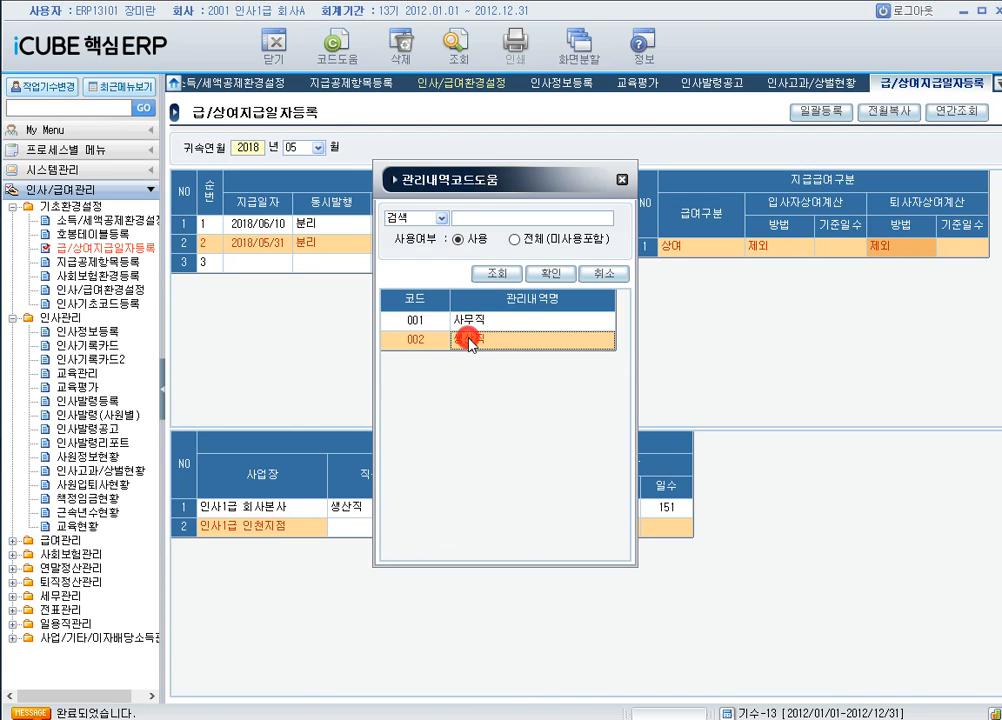
double_click(461, 340)
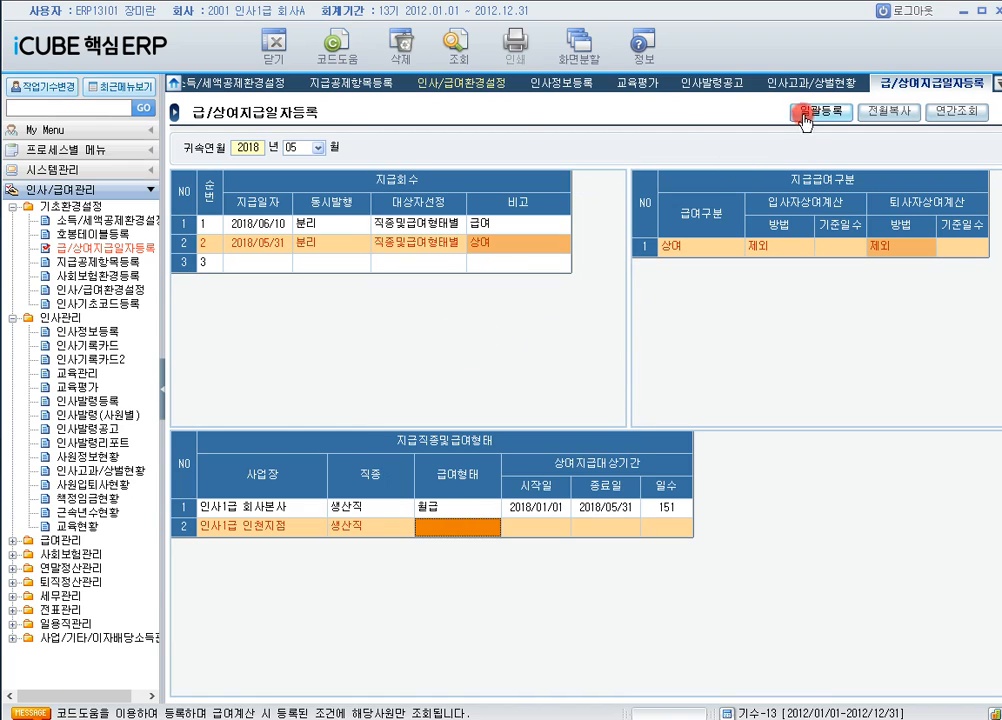
double_click(485, 525)
double_click(483, 320)
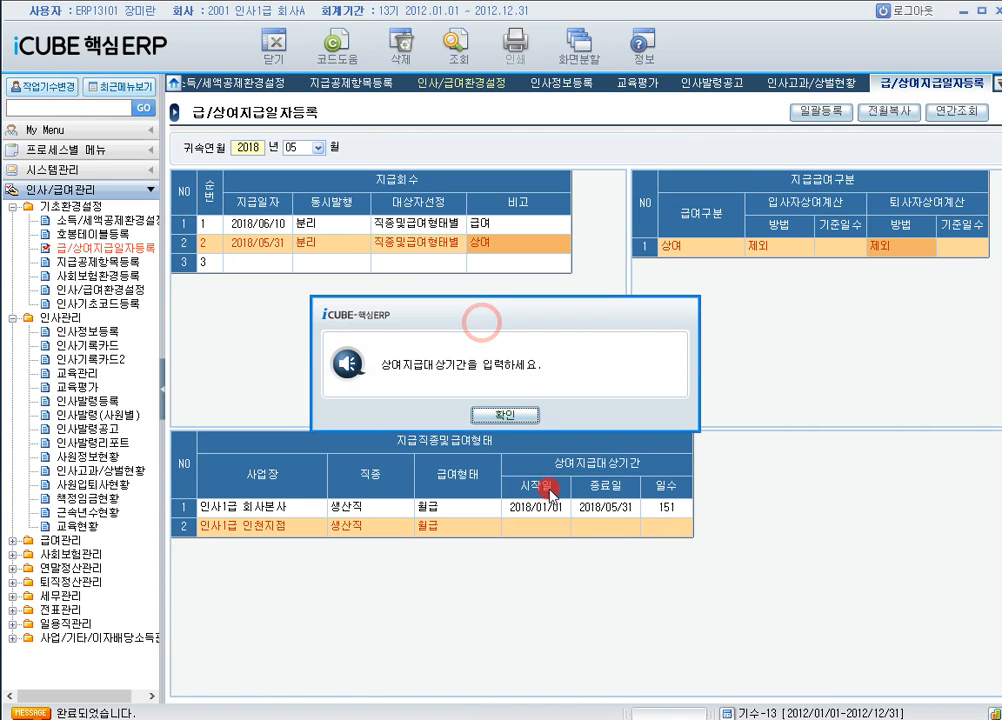
click(506, 412)
- Set the 상여지급대상기간 of the 인사1급 인천지점 row to 2018/01/01 through 2018/05/31
text(2018/01/01)
key(Return)
text(2018/05/3)
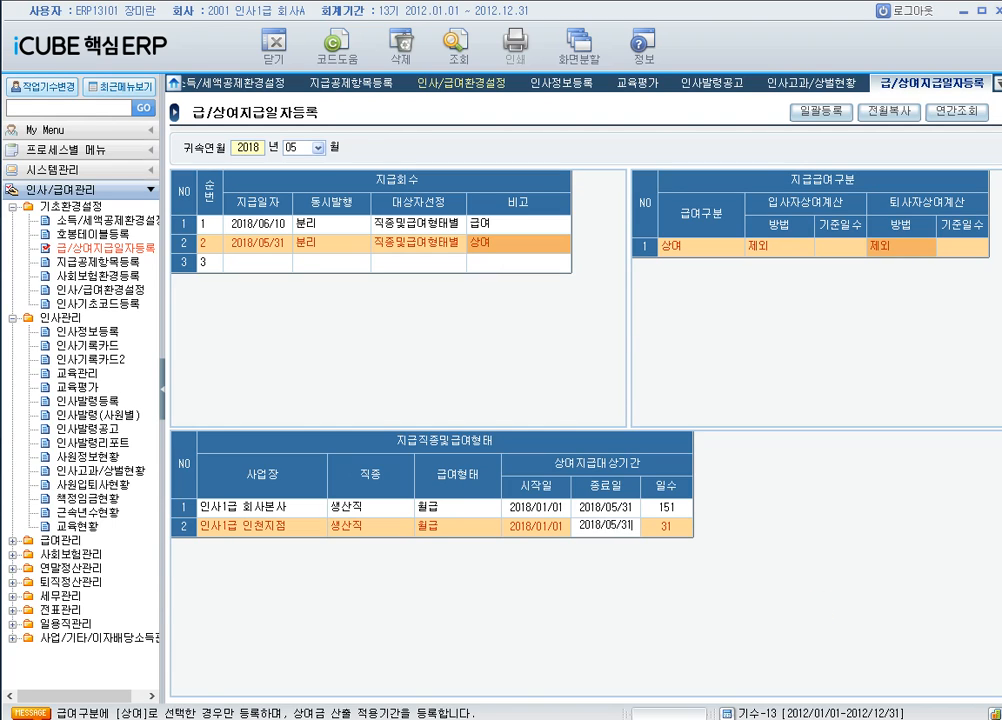
text(1)
key(Return)
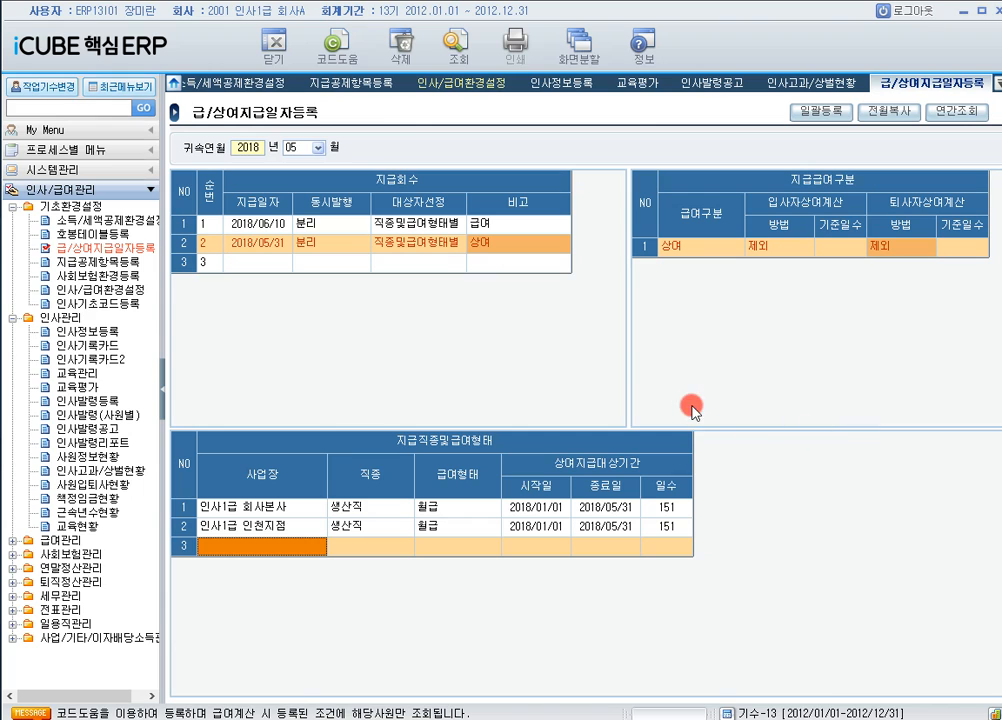
- Open 상용직급여입력및계산 under 급여관리 and dismiss its startup notices
click(13, 541)
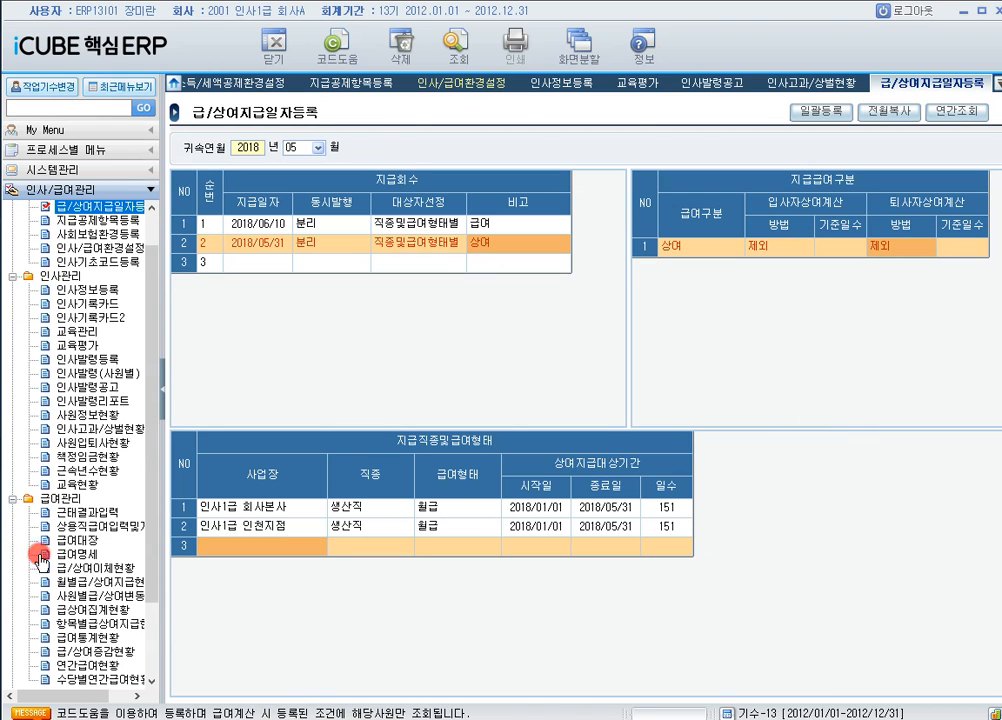
click(103, 533)
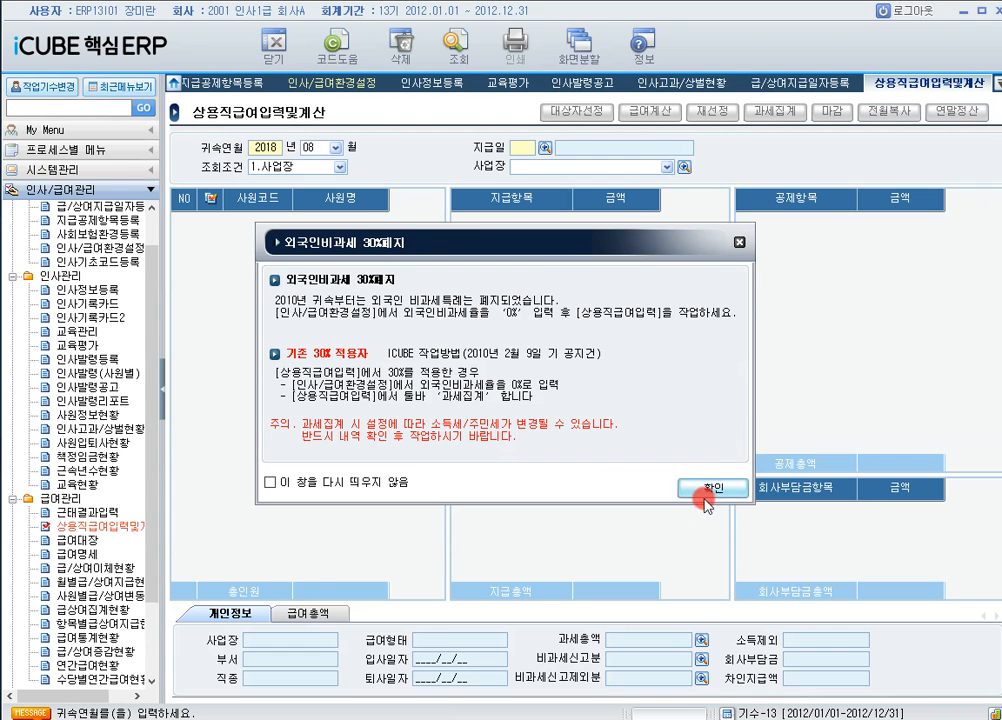
click(710, 488)
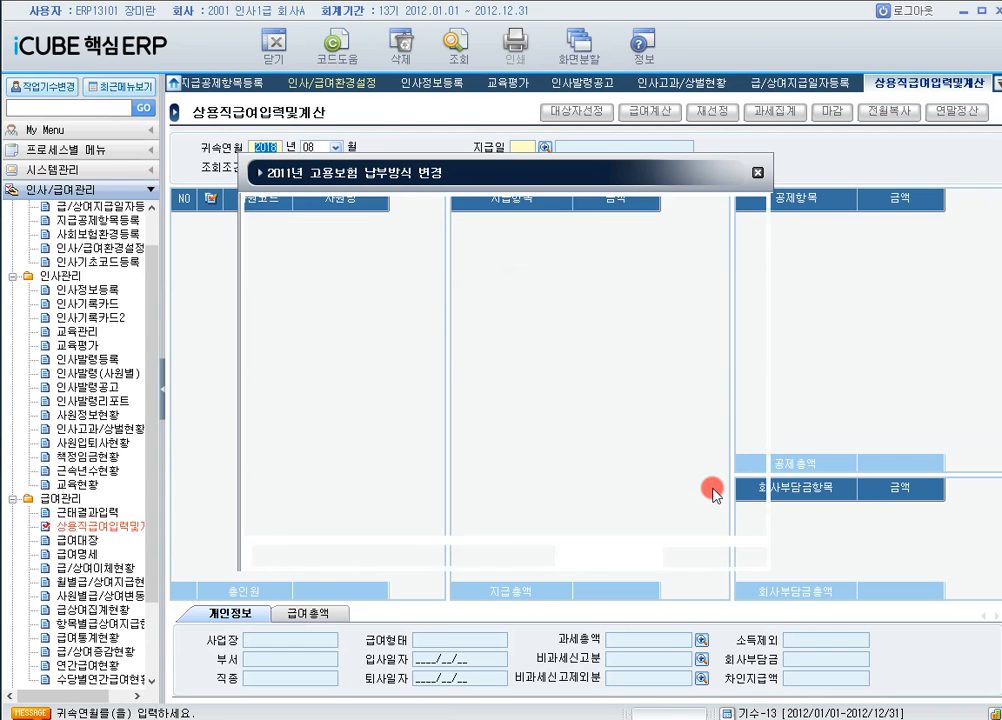
click(707, 472)
- Load the employees for 귀속연월 2018년 05월 with the 2018/05/31 상여 분리 payment date
click(336, 149)
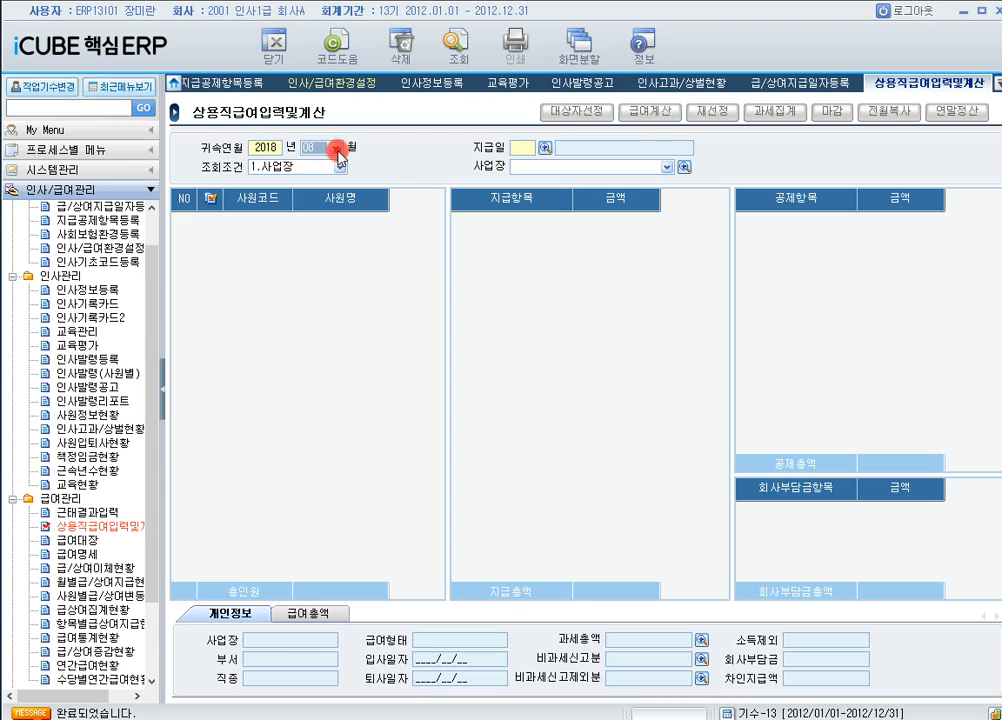
click(318, 216)
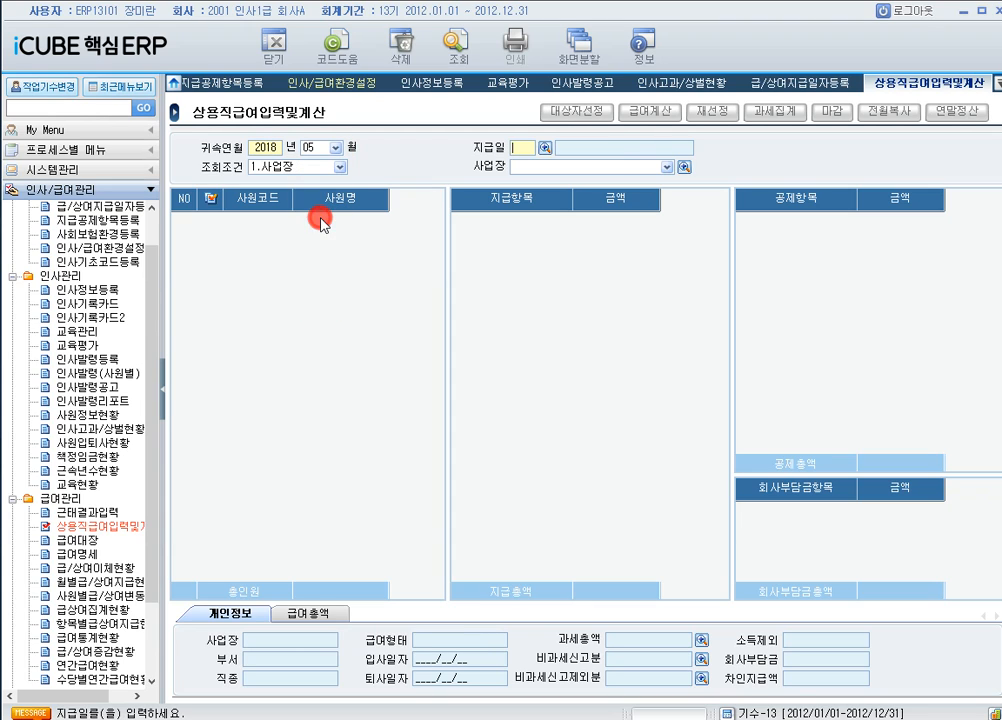
click(545, 147)
double_click(532, 312)
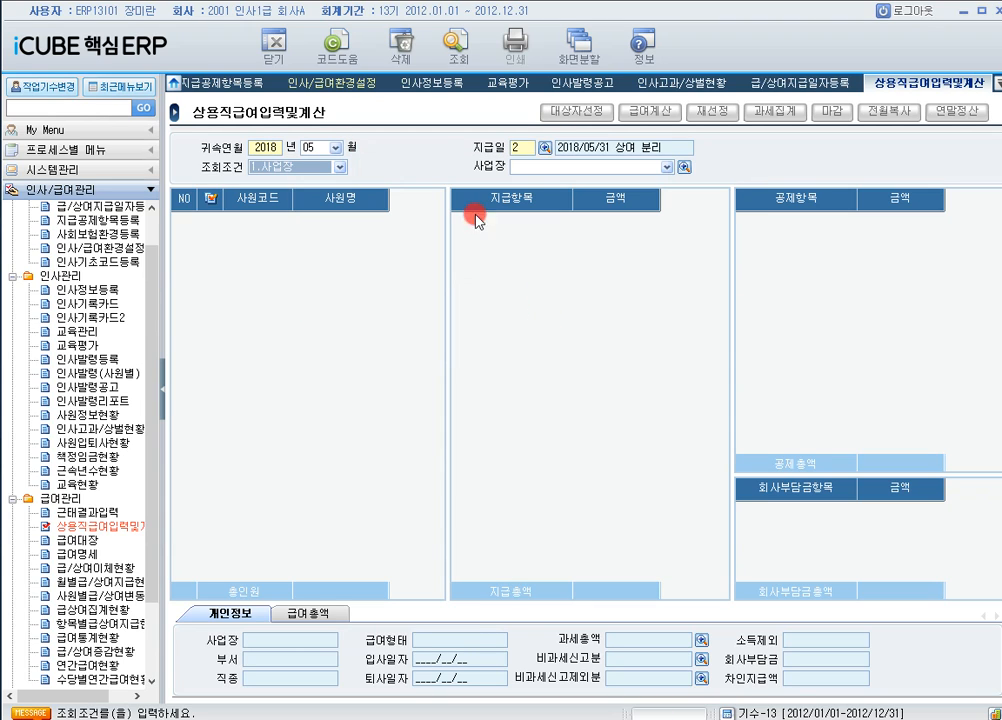
click(467, 55)
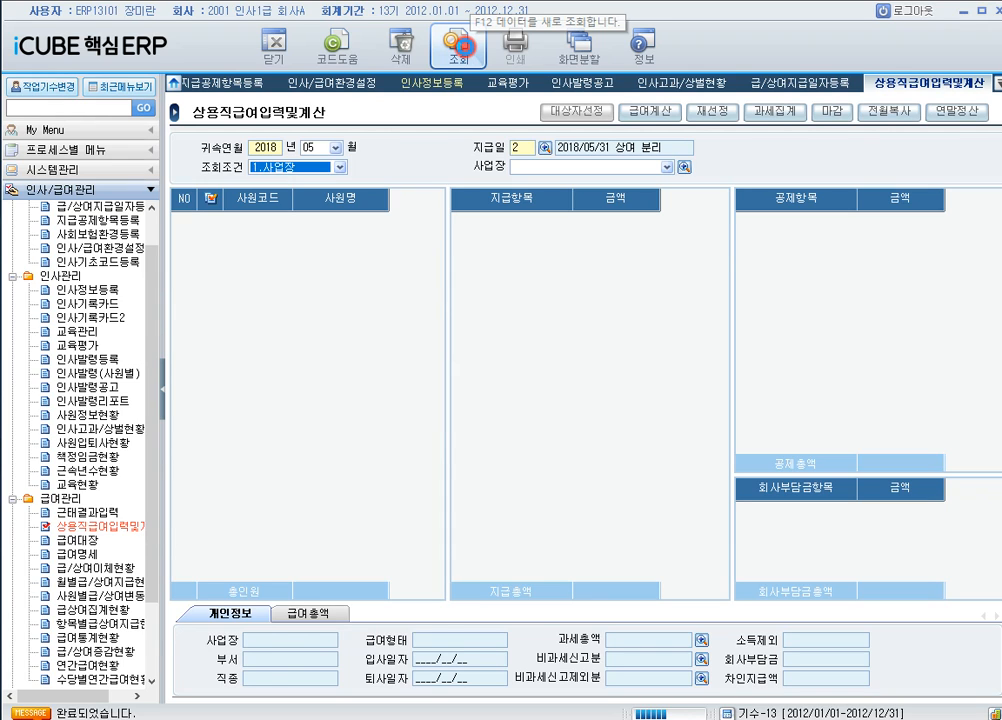
- Calculate the 상여 pay and deduction items for all listed employees and show the 급여총액 summary
click(208, 199)
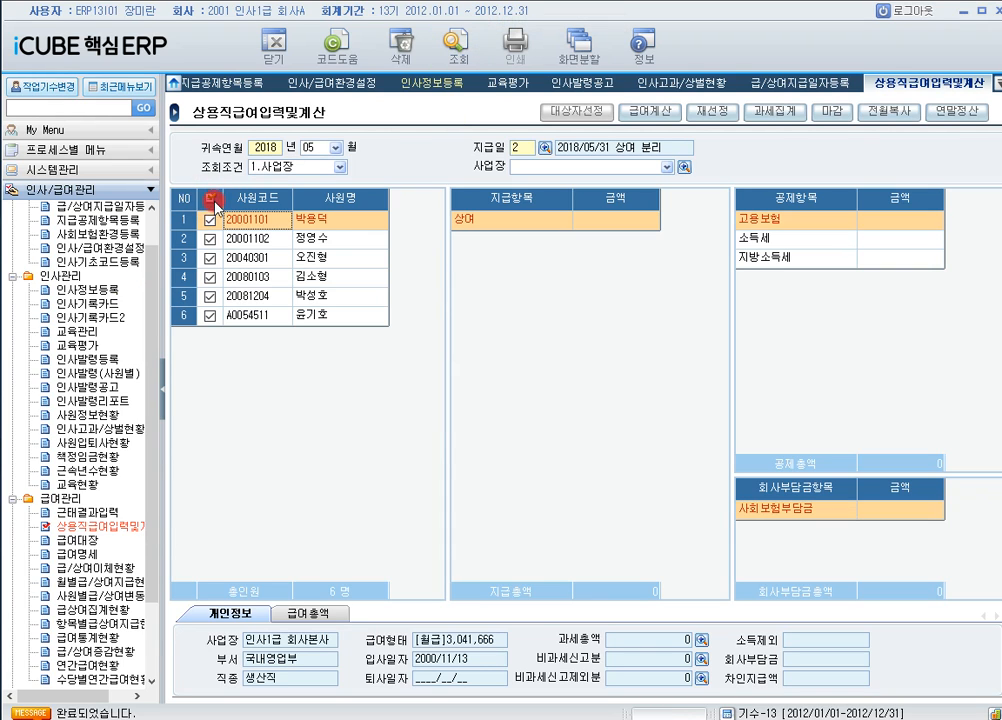
click(648, 111)
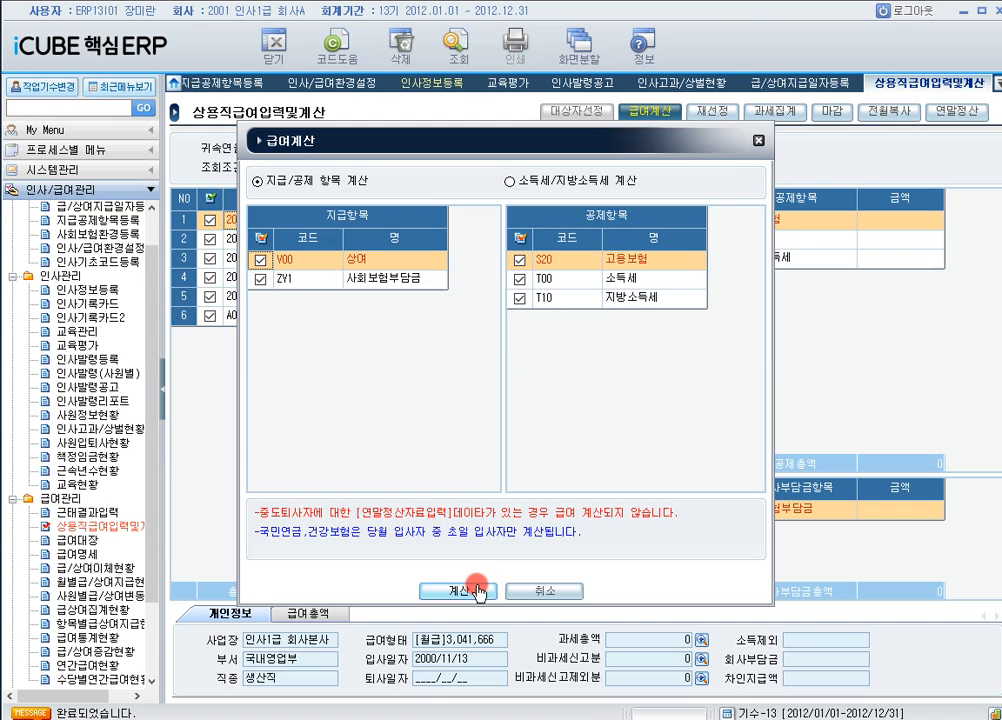
click(478, 592)
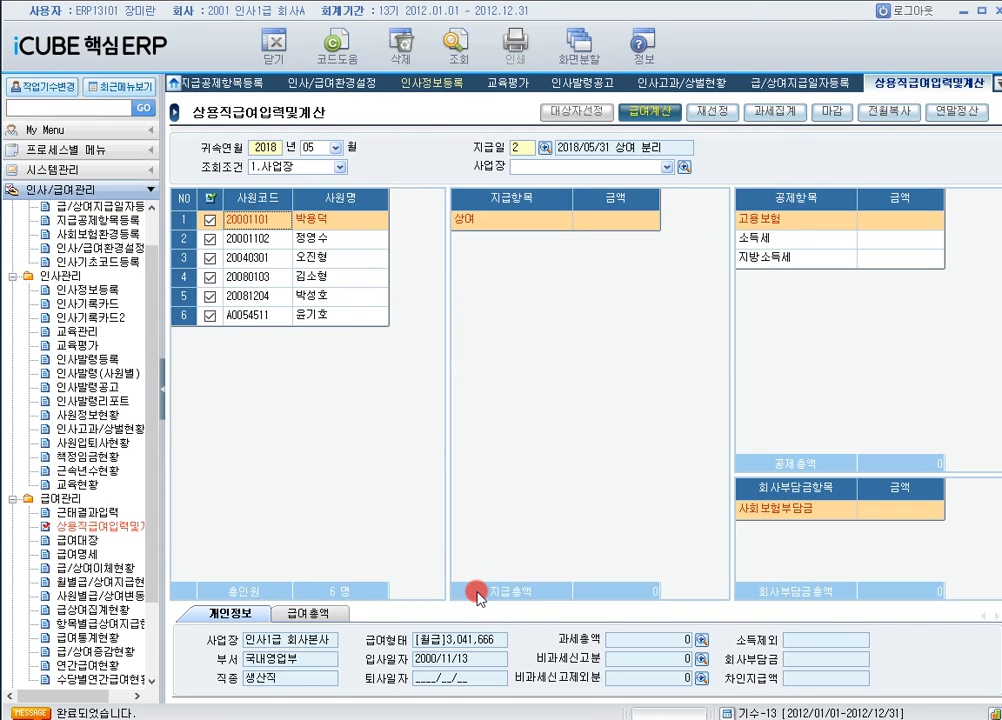
click(508, 415)
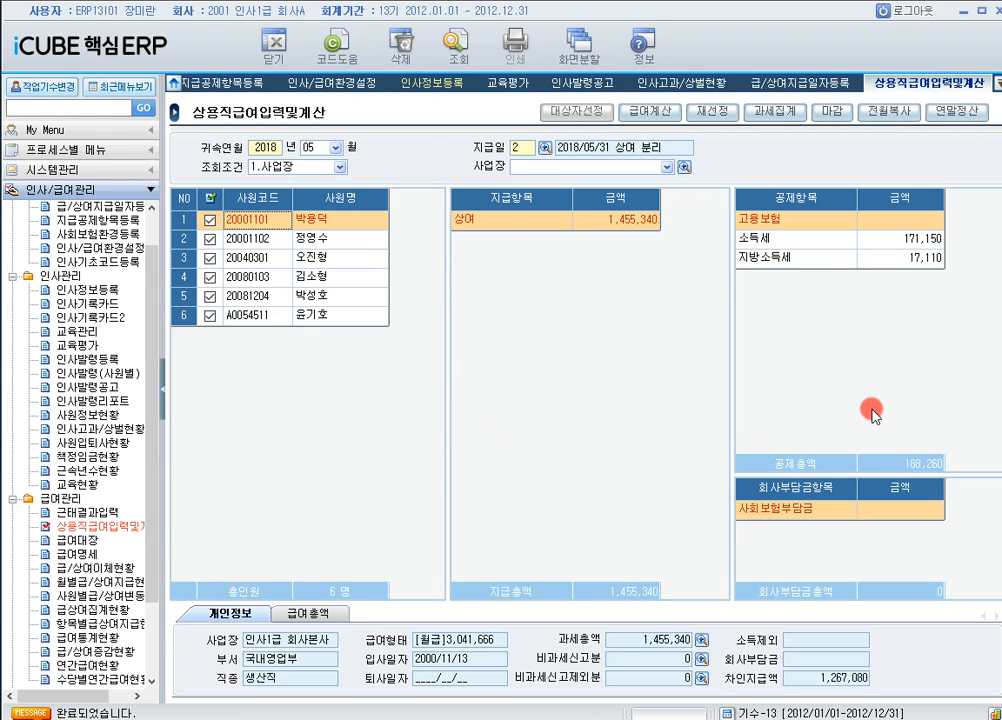
click(314, 613)
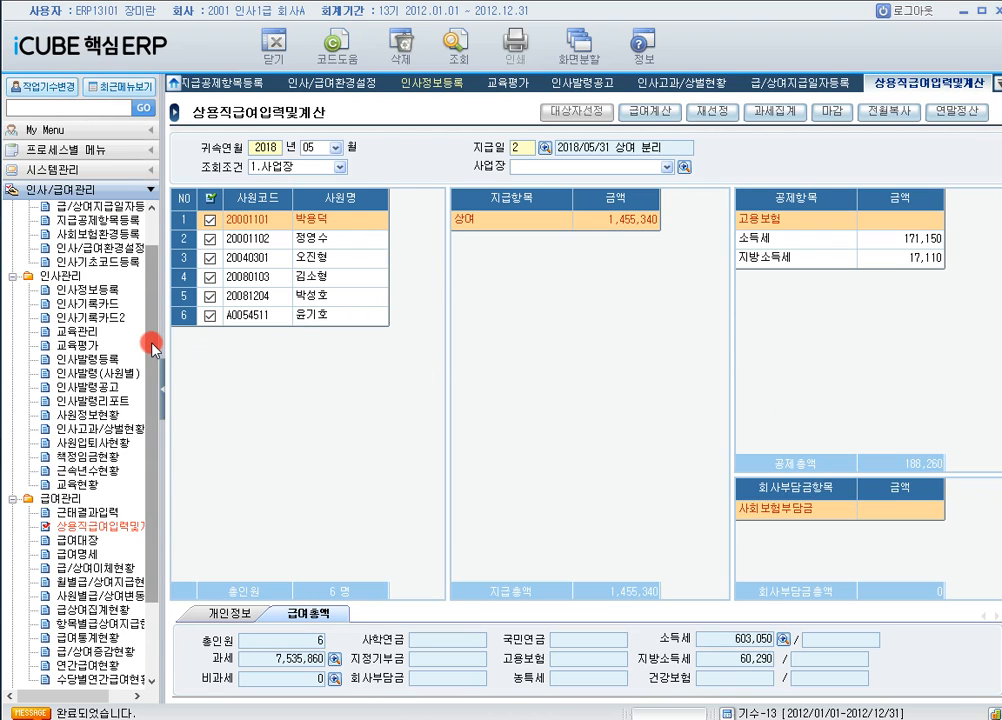
- Cancel the 마감 of the 2018 급여 지급 items in 지급공제항목등록
scroll(155, 310, up, 1)
click(116, 262)
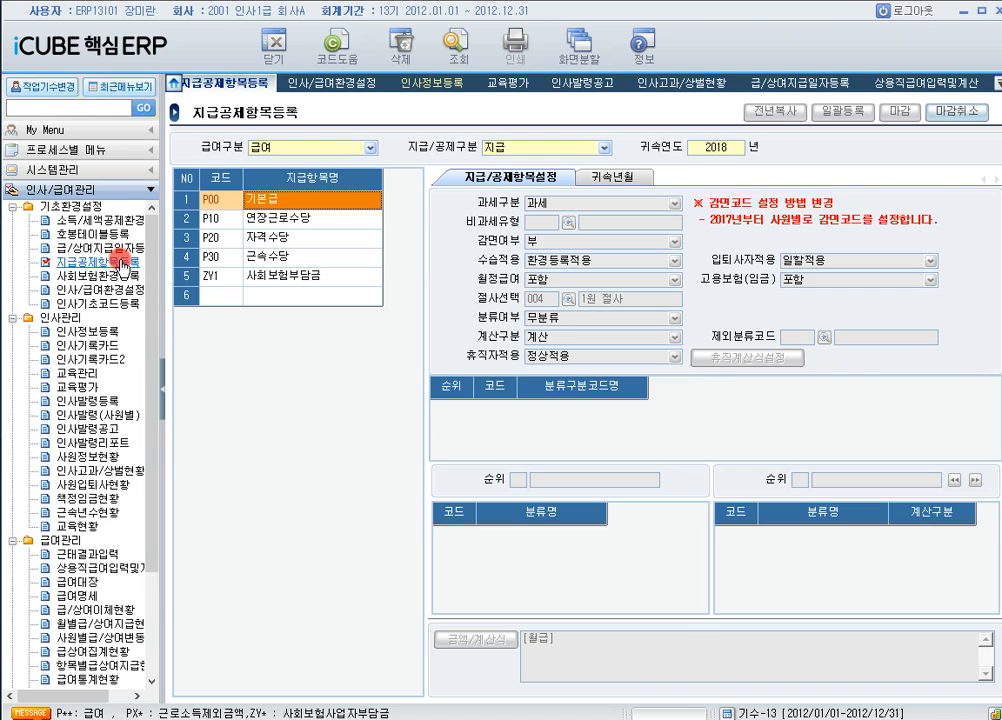
click(962, 127)
click(510, 410)
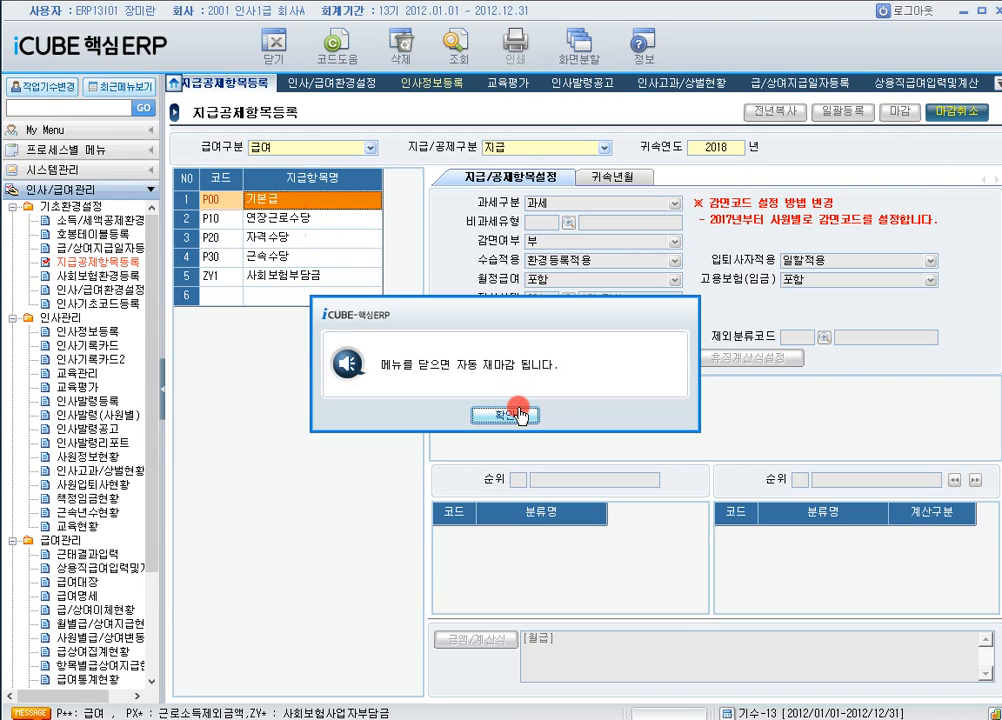
click(519, 414)
- Assign 009 근속기간 as the first 분류구분 code of the P30 근속수당 item
click(284, 263)
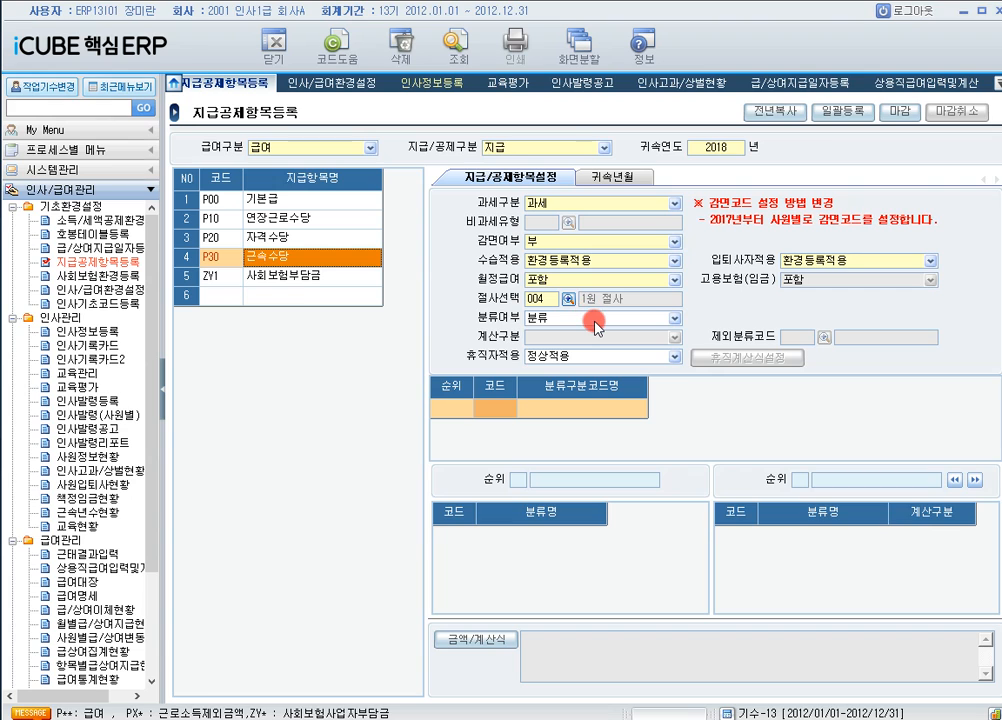
click(492, 411)
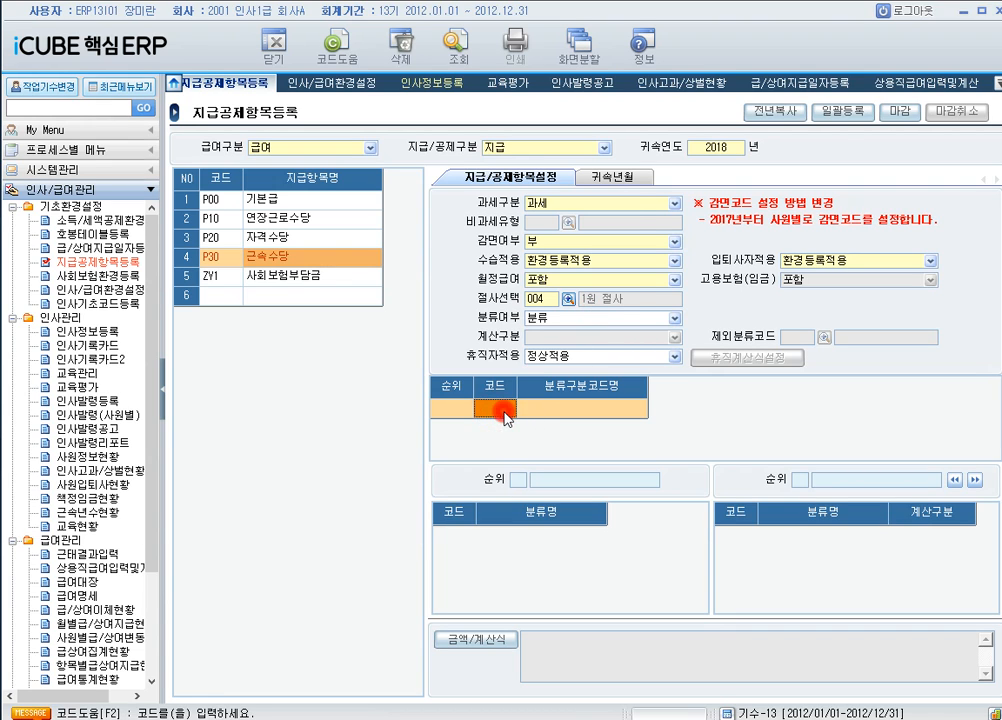
double_click(503, 411)
drag(540, 180, 330, 277)
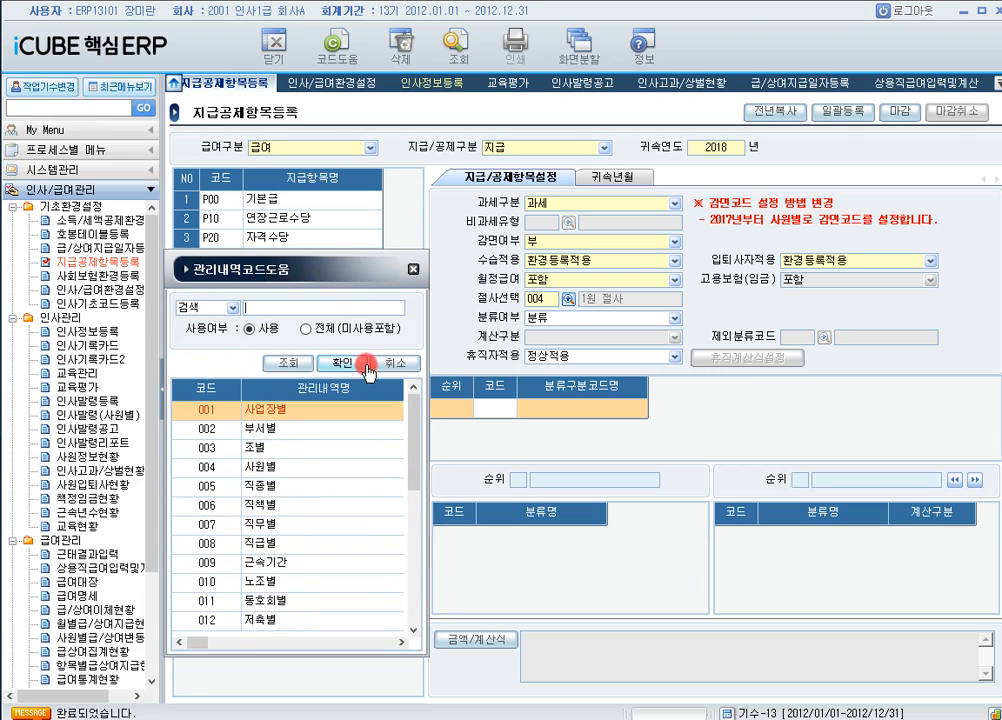
double_click(300, 562)
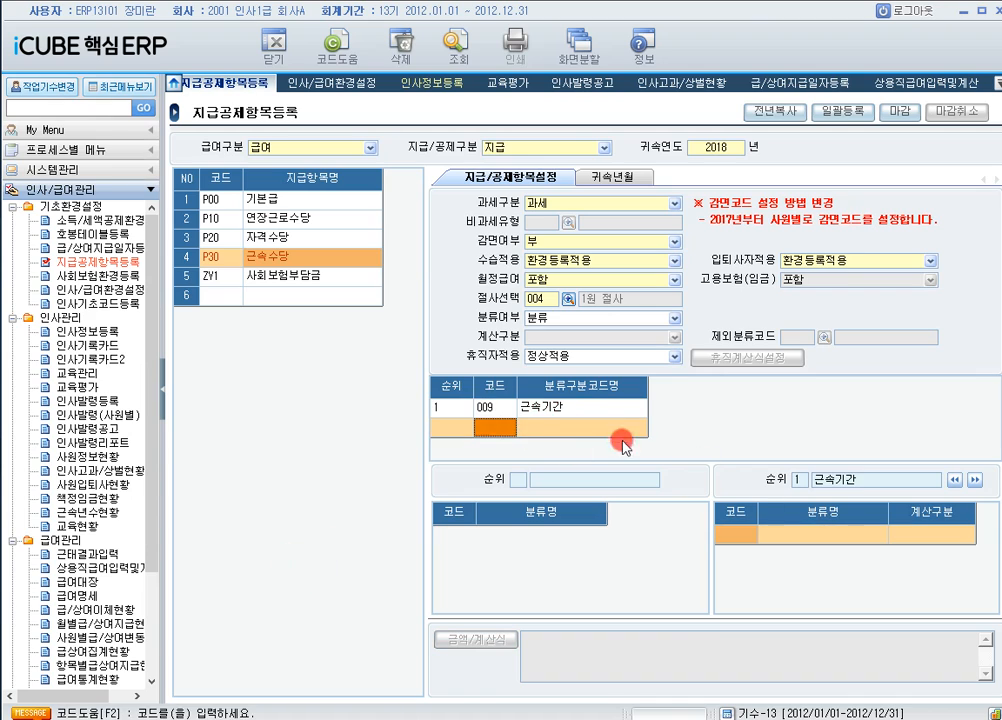
- Add a 10년 이상 tier to the 근속기간 classification with 계산구분 금액 and an amount of 100,000
click(552, 409)
click(740, 532)
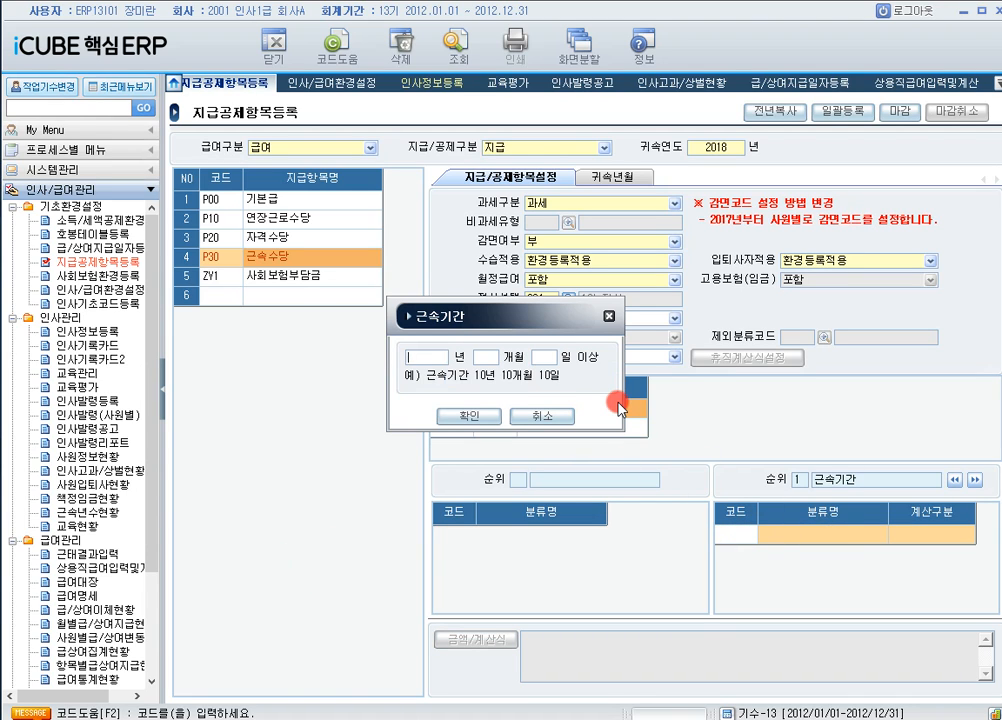
text(10)
click(450, 415)
click(966, 552)
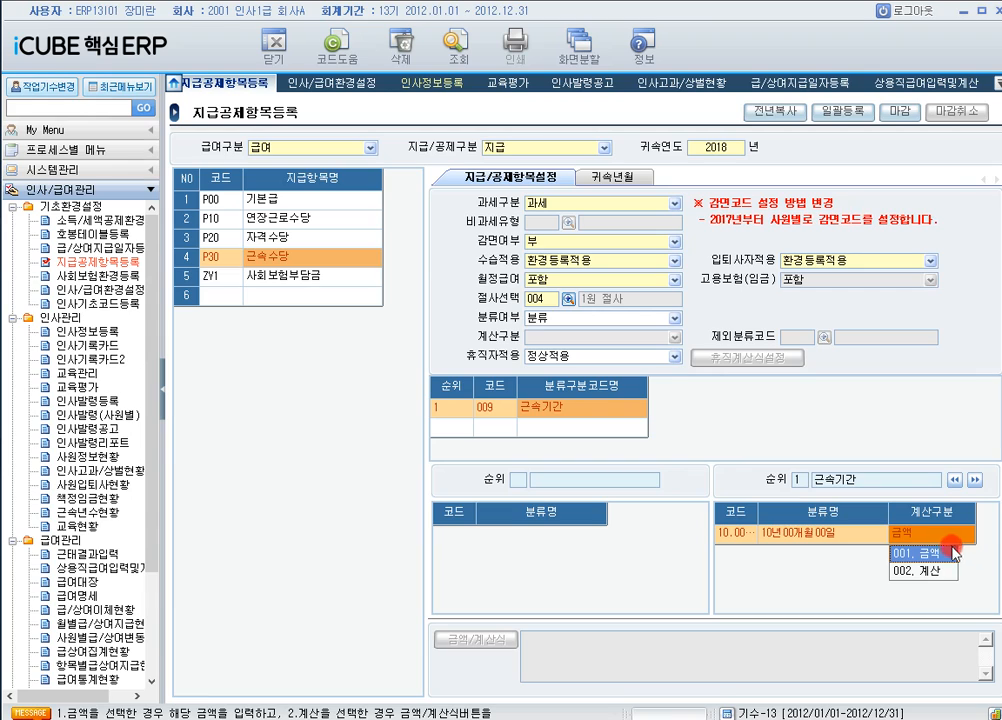
click(920, 553)
text(10)
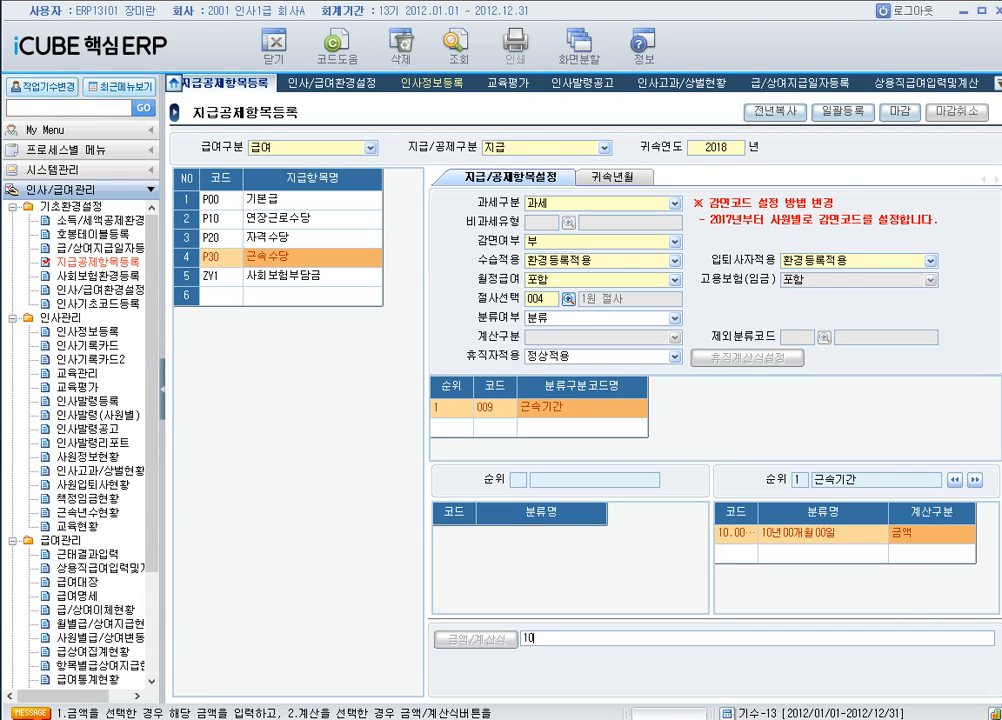
key(Return)
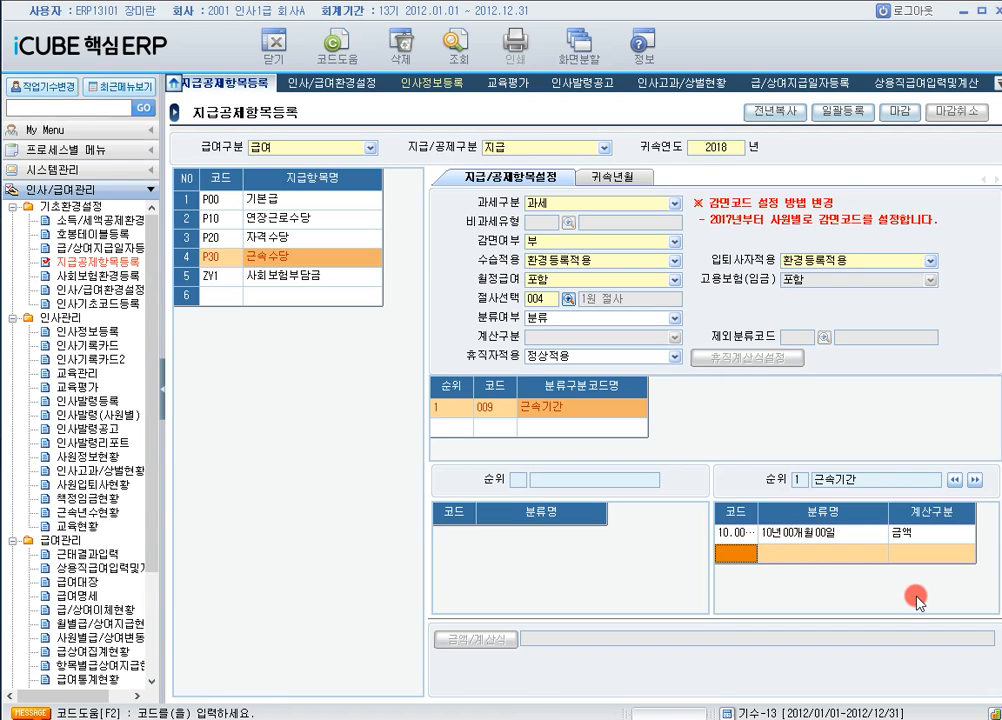
click(861, 540)
click(816, 588)
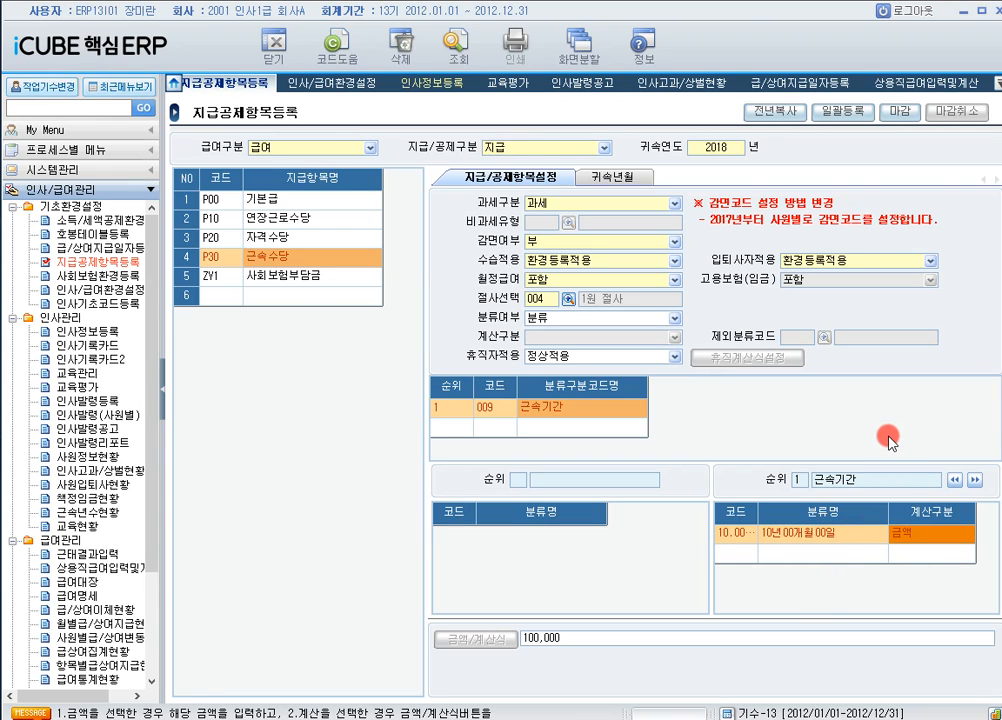
- Load the May 2018 employees in 상용직급여입력및계산 for the 2018/06/10 급여 분리 payment date
click(105, 567)
click(336, 147)
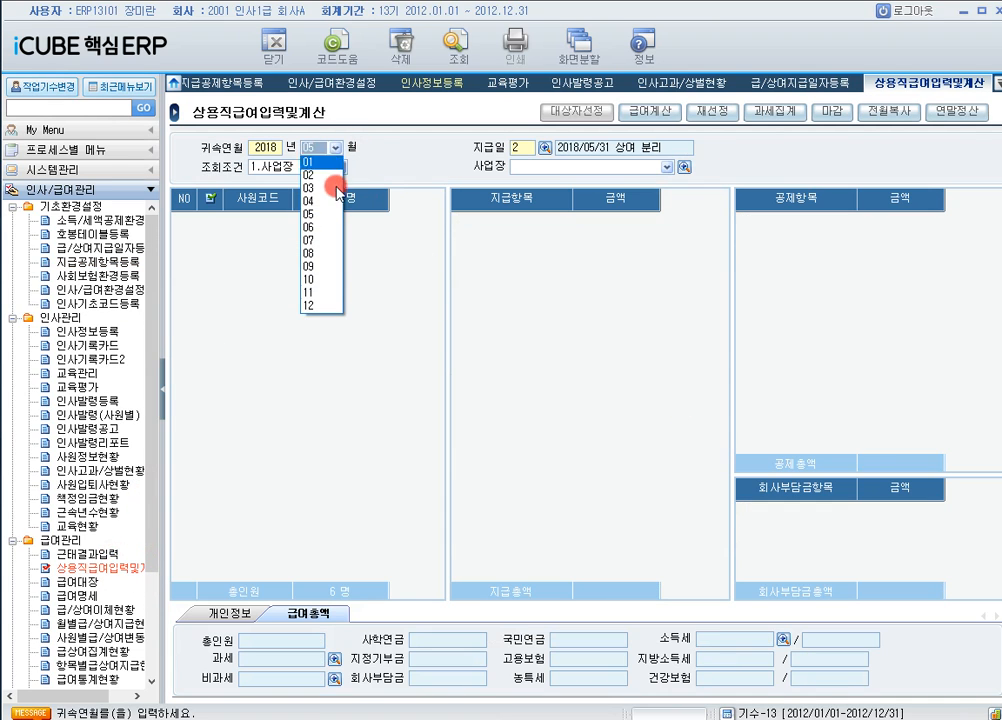
click(336, 188)
click(541, 150)
double_click(471, 288)
click(454, 40)
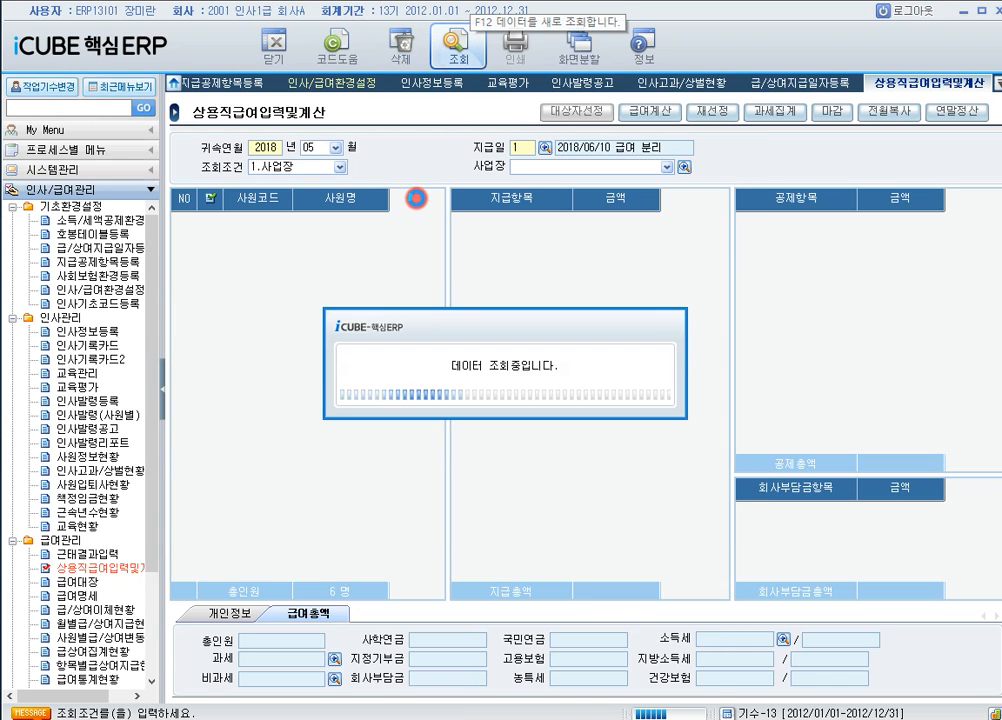
- Calculate the 급여 pay and deduction items for only the fourth listed employee and check the 소득세 amount
click(210, 279)
click(630, 110)
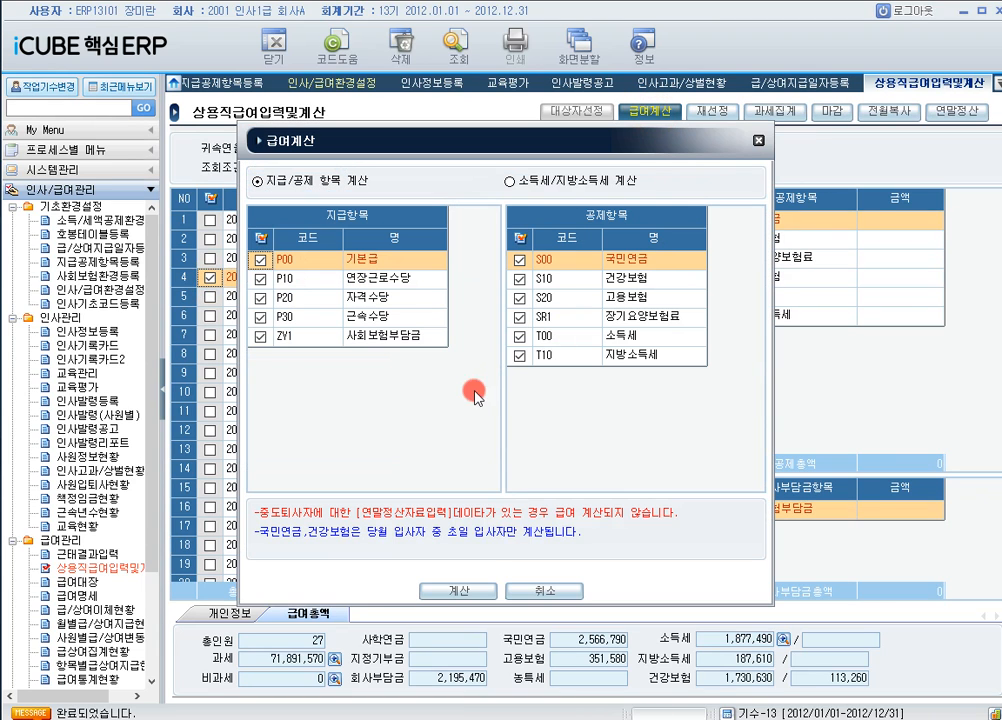
click(458, 590)
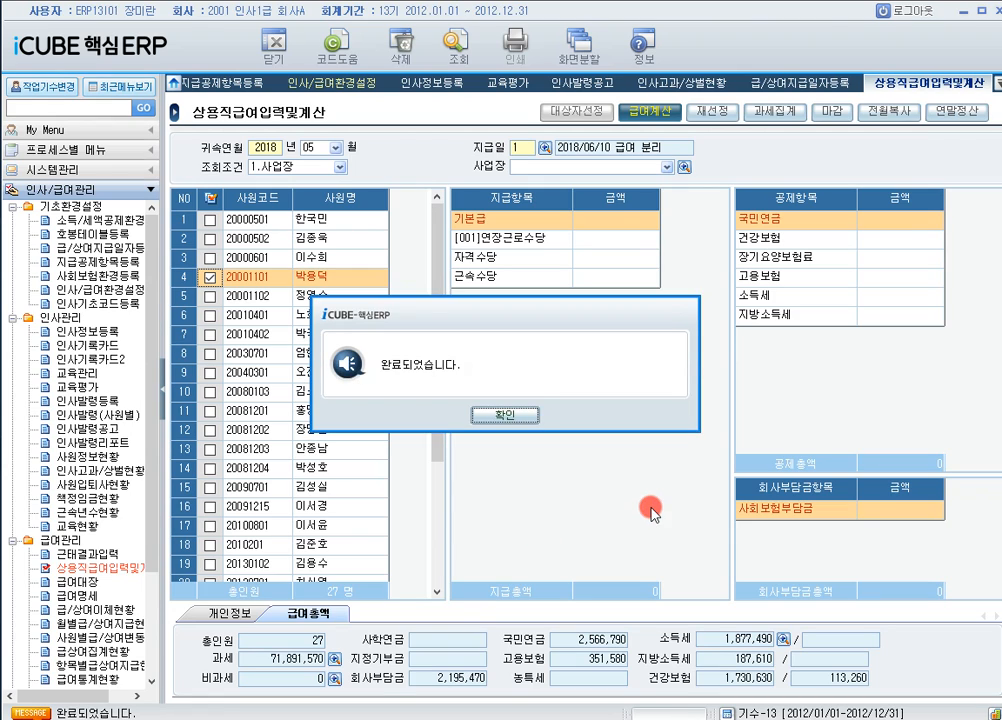
click(514, 414)
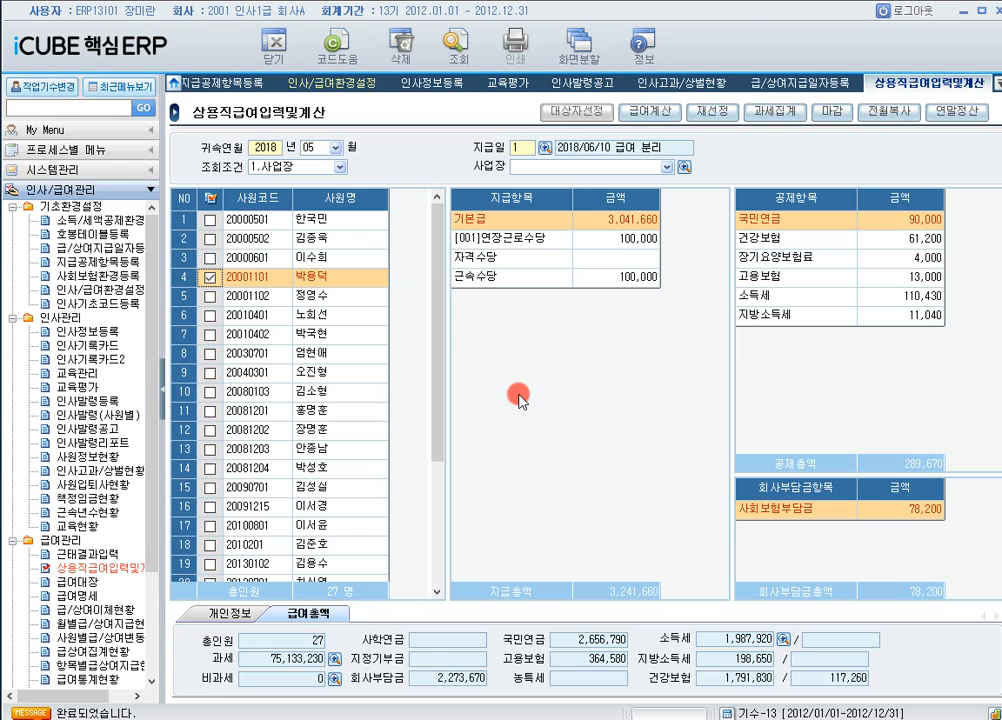
click(916, 298)
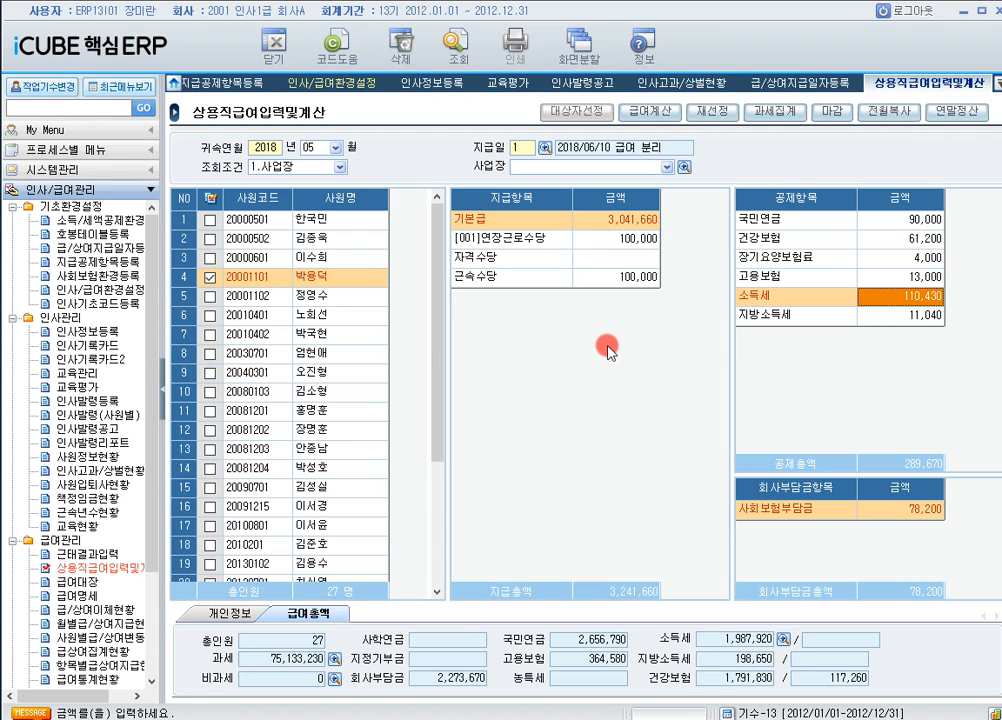
- Set the 기준일(월)수 of 수습직 지급기간 to 3개월 in 인사/급여환경설정
click(112, 288)
click(535, 235)
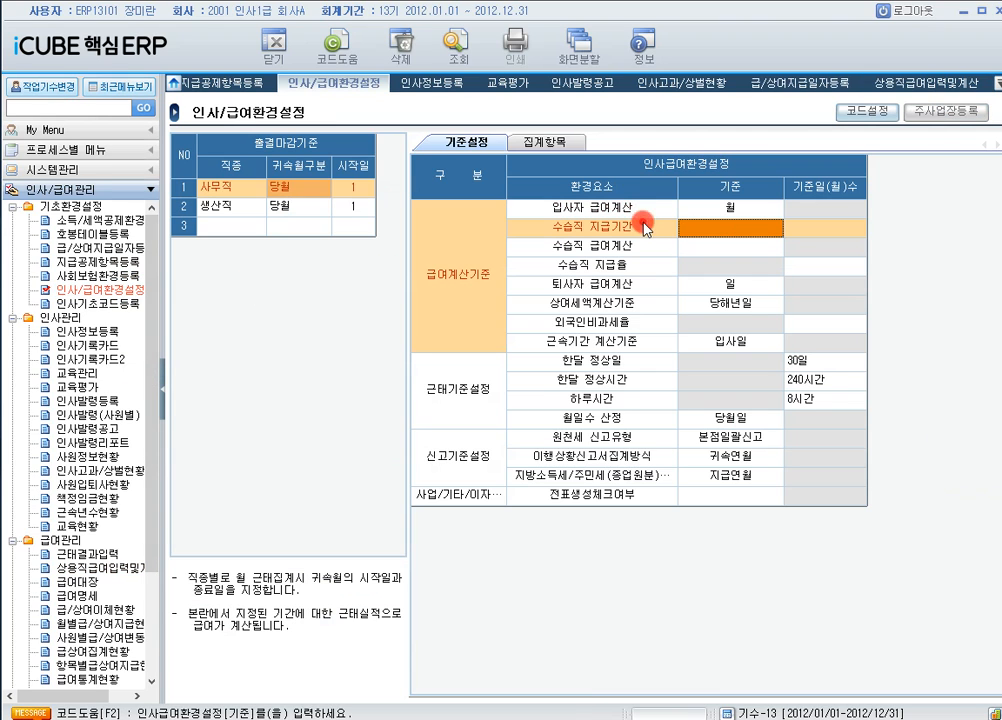
click(815, 229)
click(771, 236)
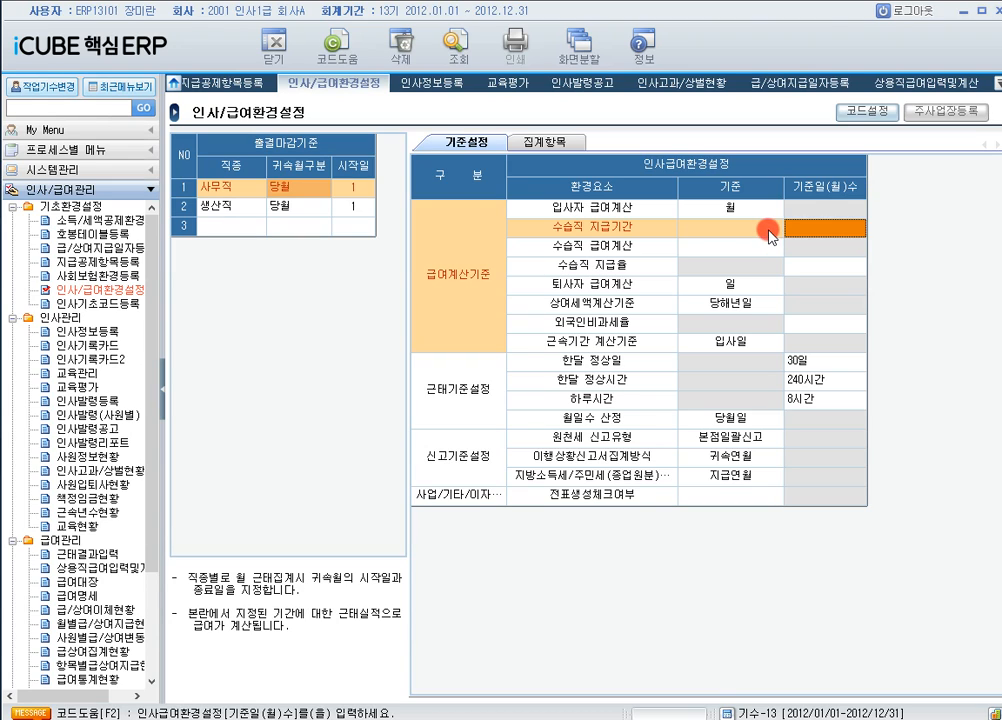
click(801, 232)
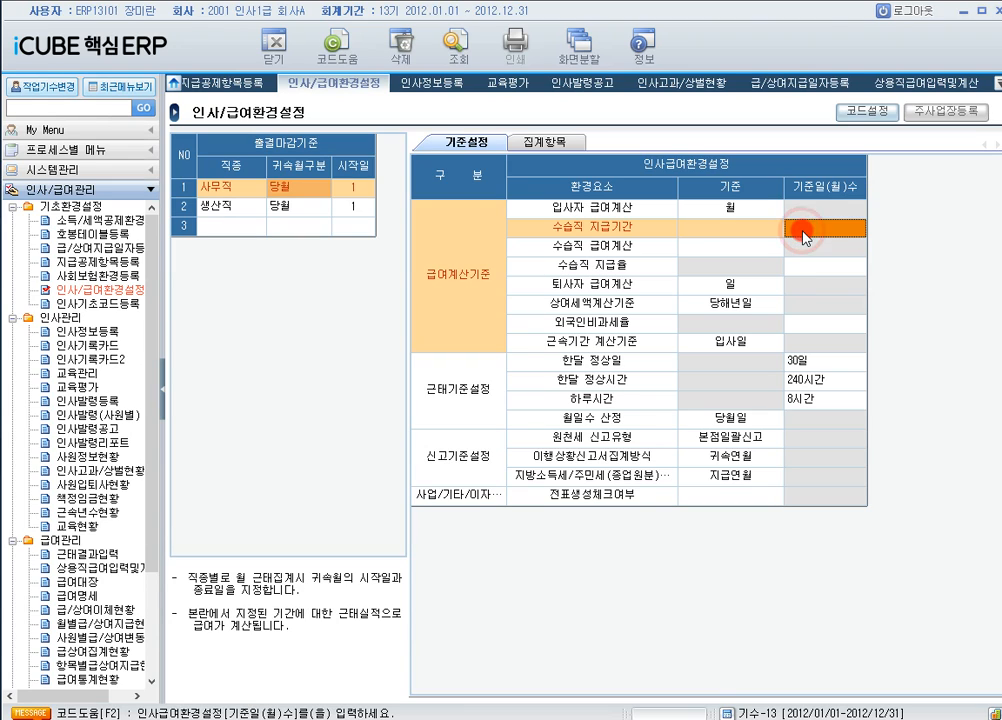
text(3)
key(Return)
- Set the 기준 of 수습직 급여계산 to 월 and the 기준일(월)수 of 수습직 지급율 to 70%
click(745, 250)
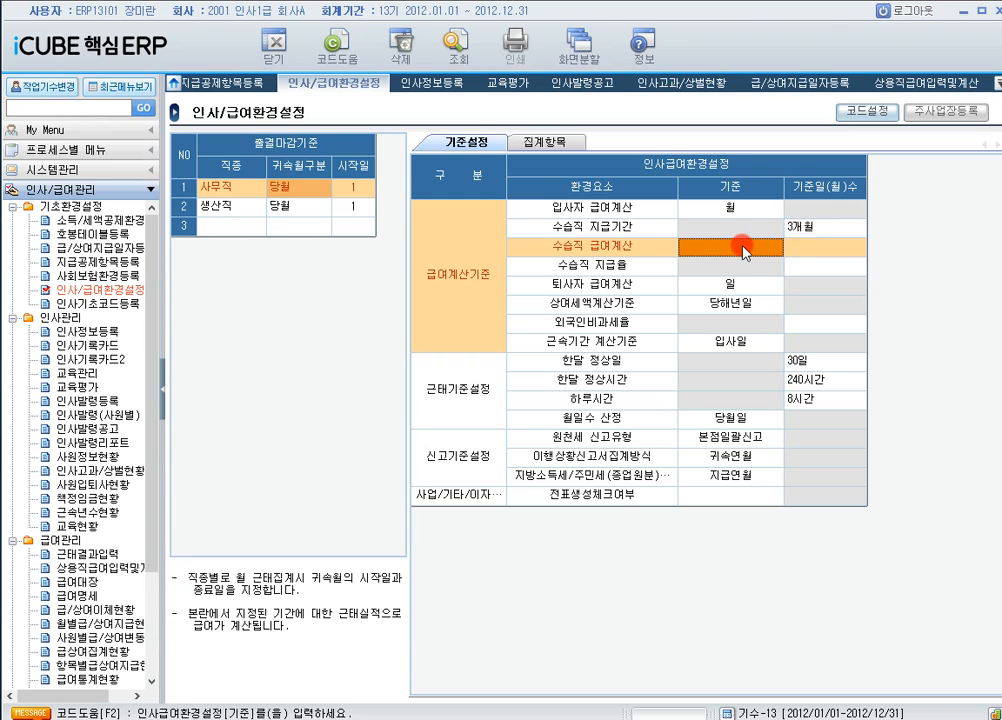
double_click(743, 250)
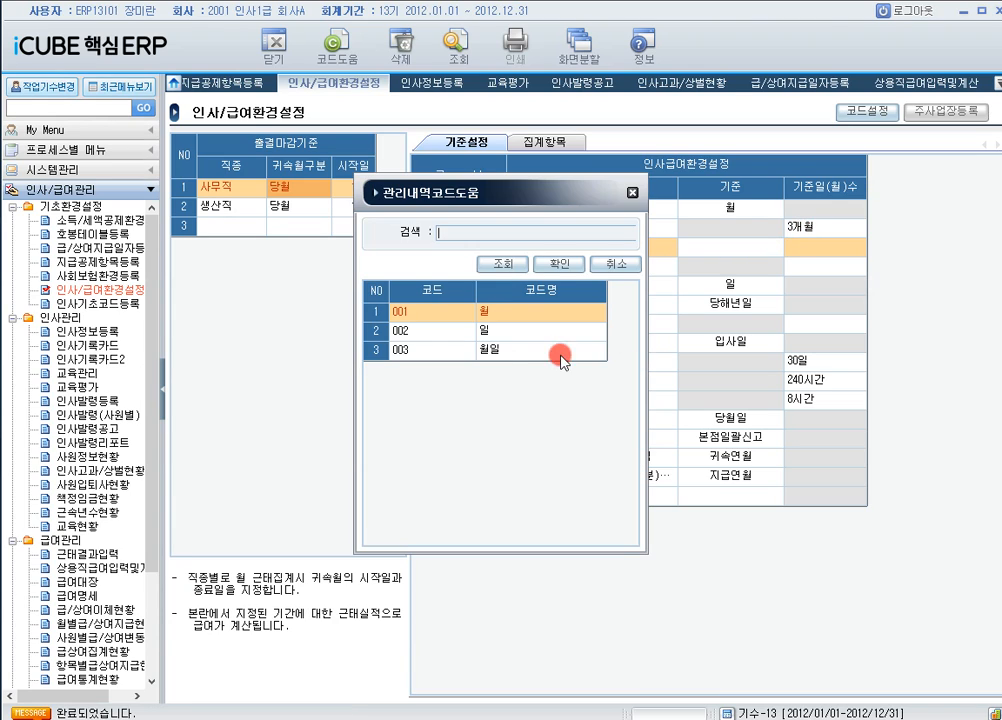
click(506, 318)
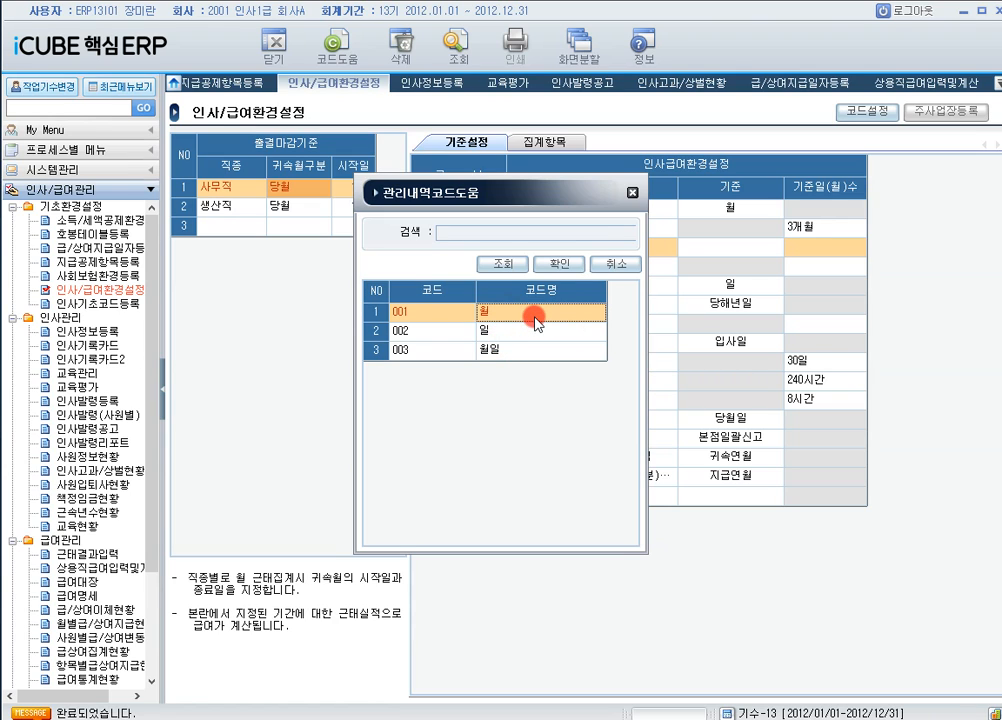
double_click(537, 320)
click(700, 264)
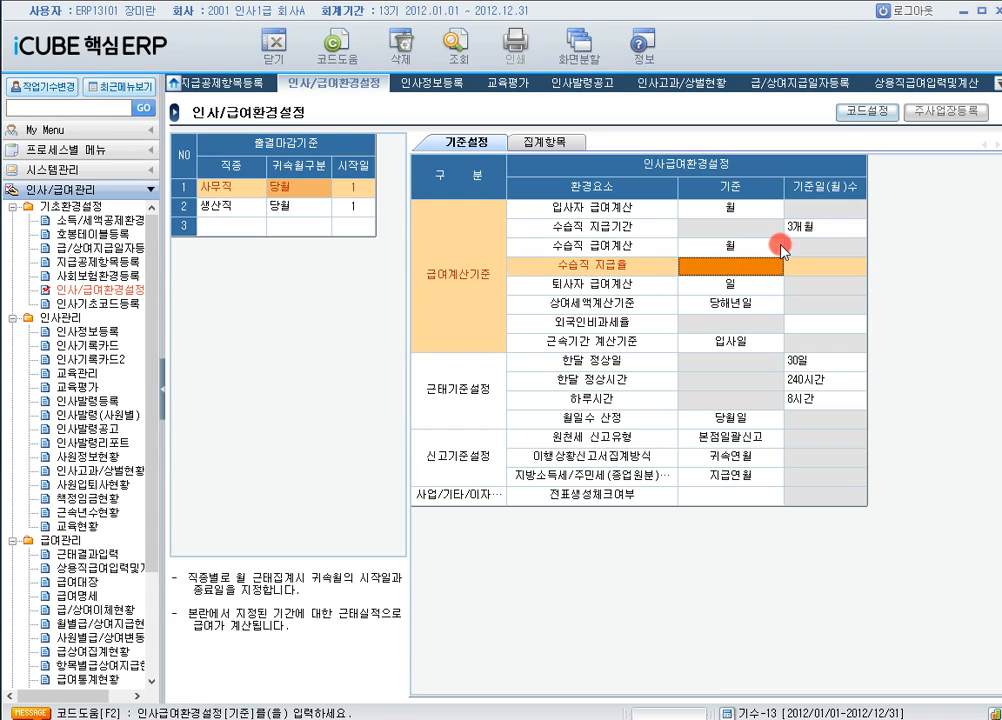
click(815, 268)
text(70)
key(Return)
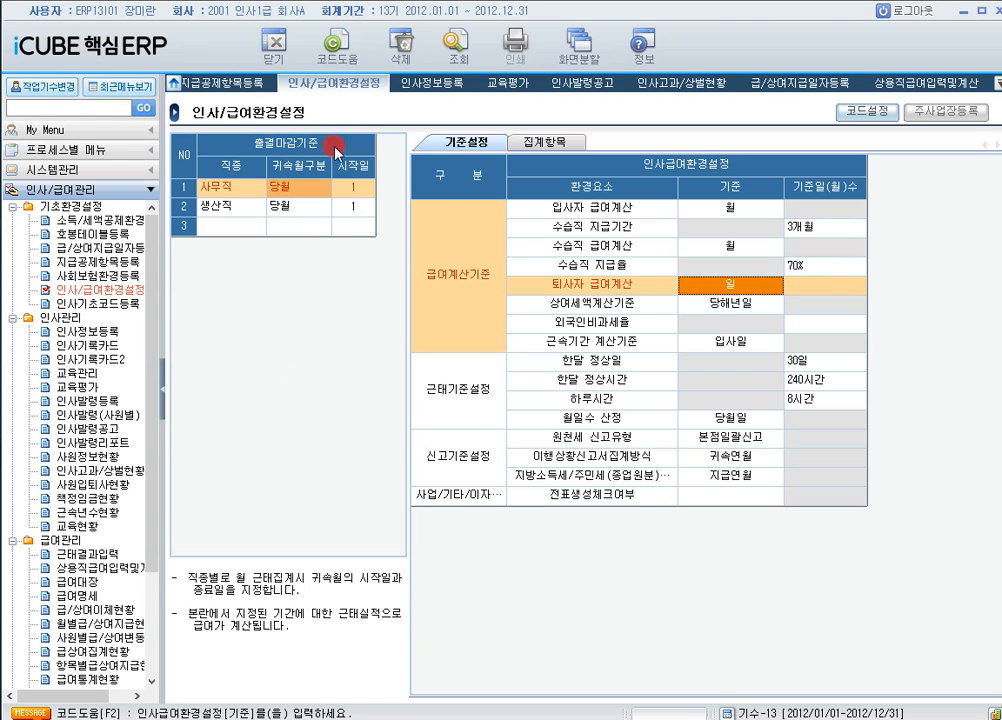
- Calculate the 급여 pay and deduction items in 상용직급여입력및계산 for only the employee marked 입사자 and check the 개인정보 figures
click(104, 568)
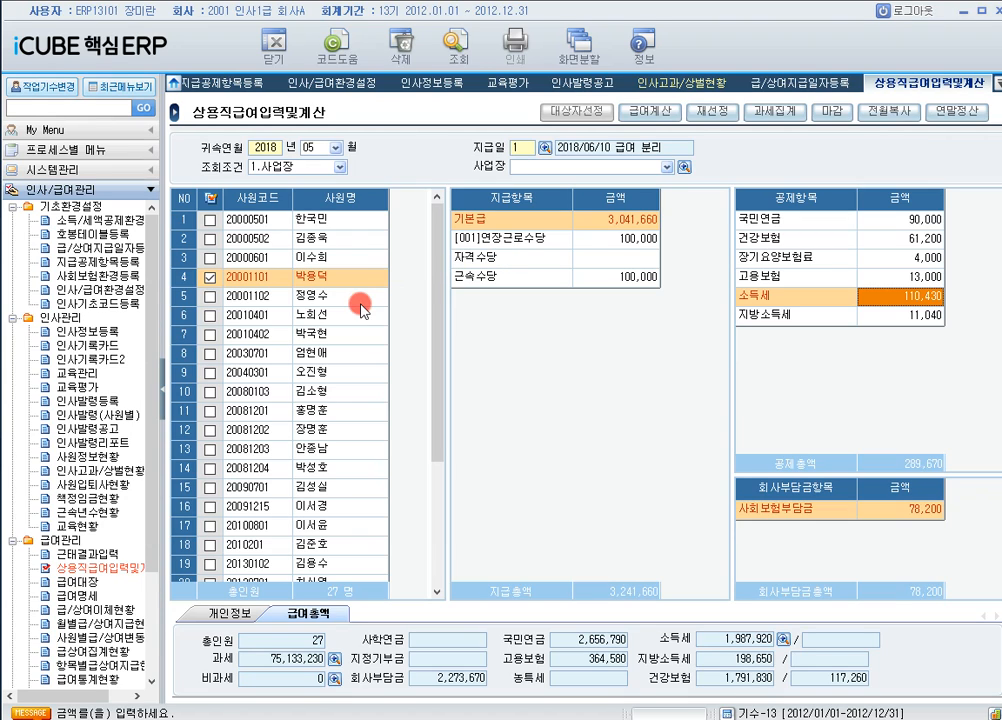
click(210, 277)
scroll(435, 333, down, 3)
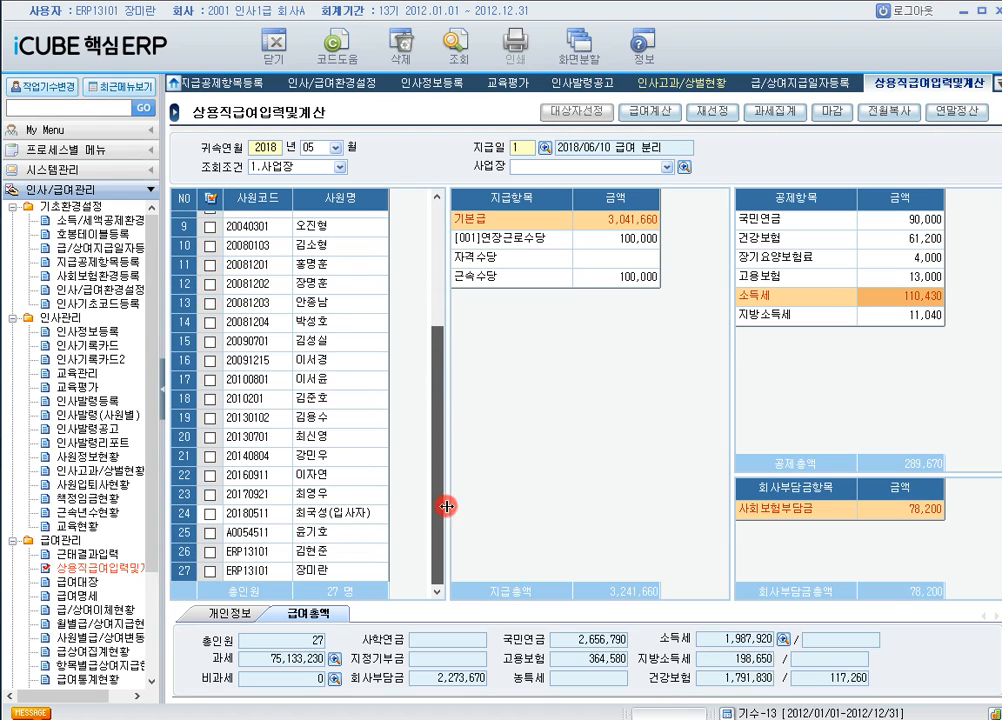
click(221, 516)
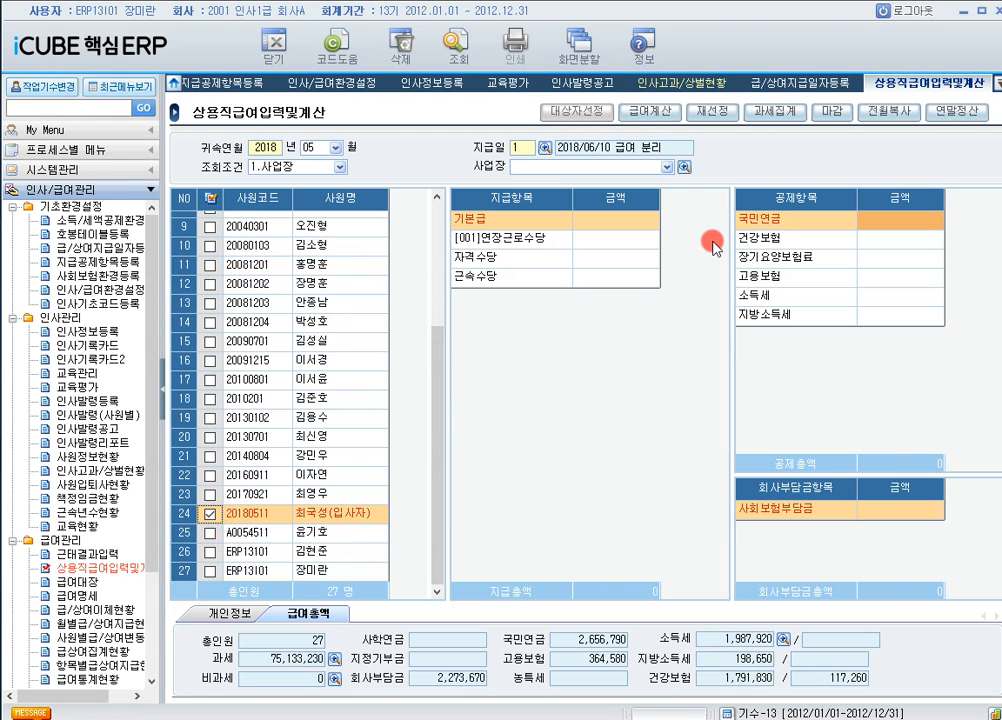
click(660, 114)
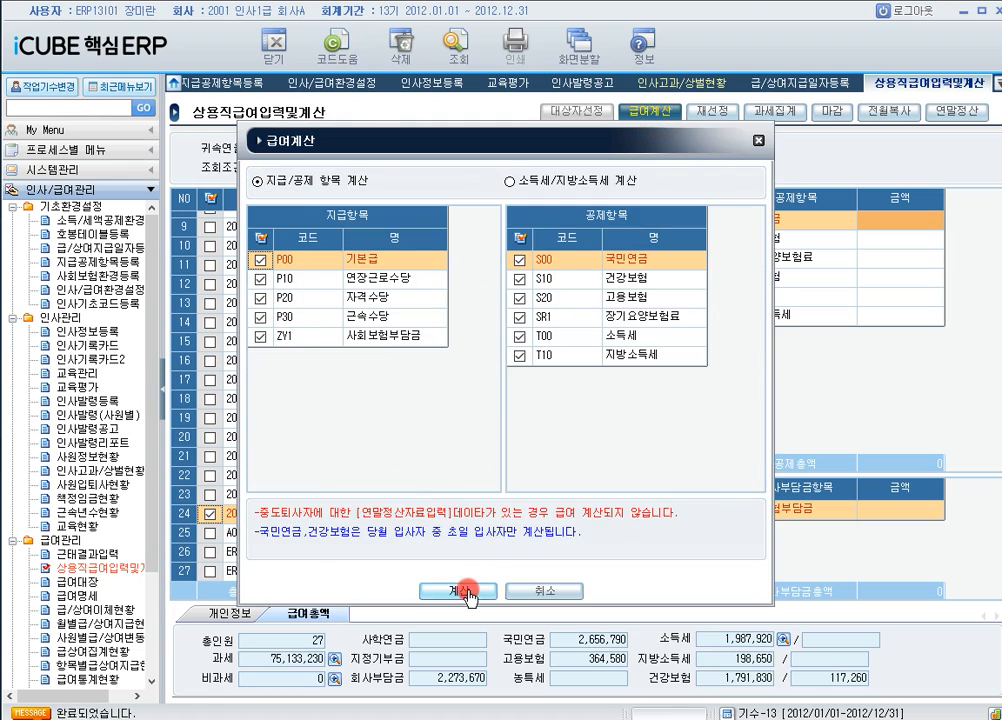
click(462, 589)
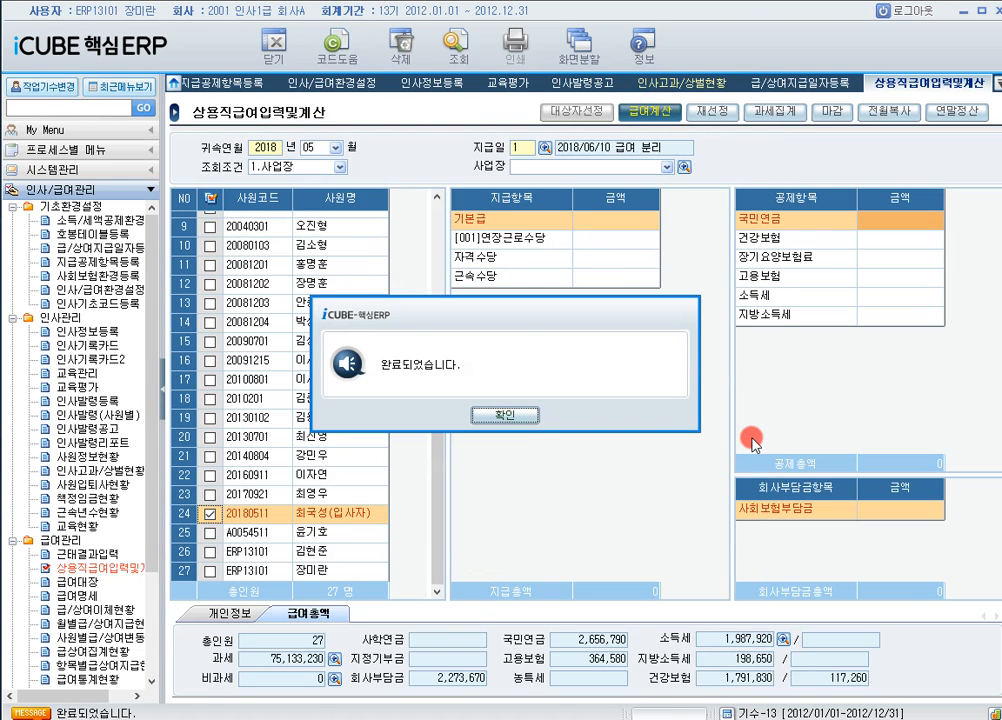
click(517, 419)
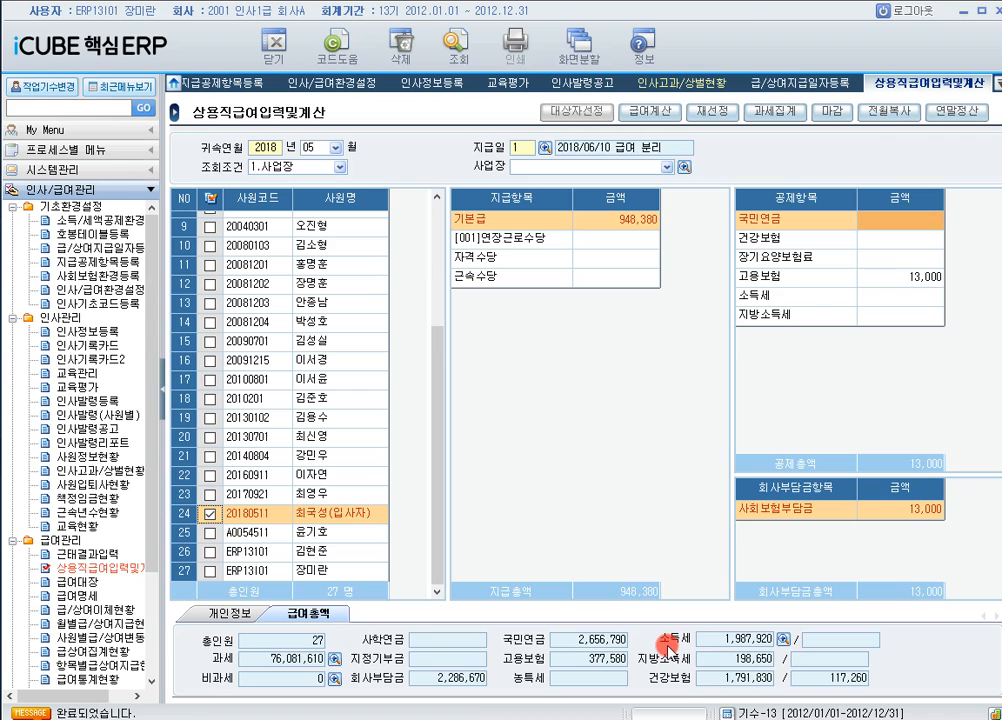
click(220, 612)
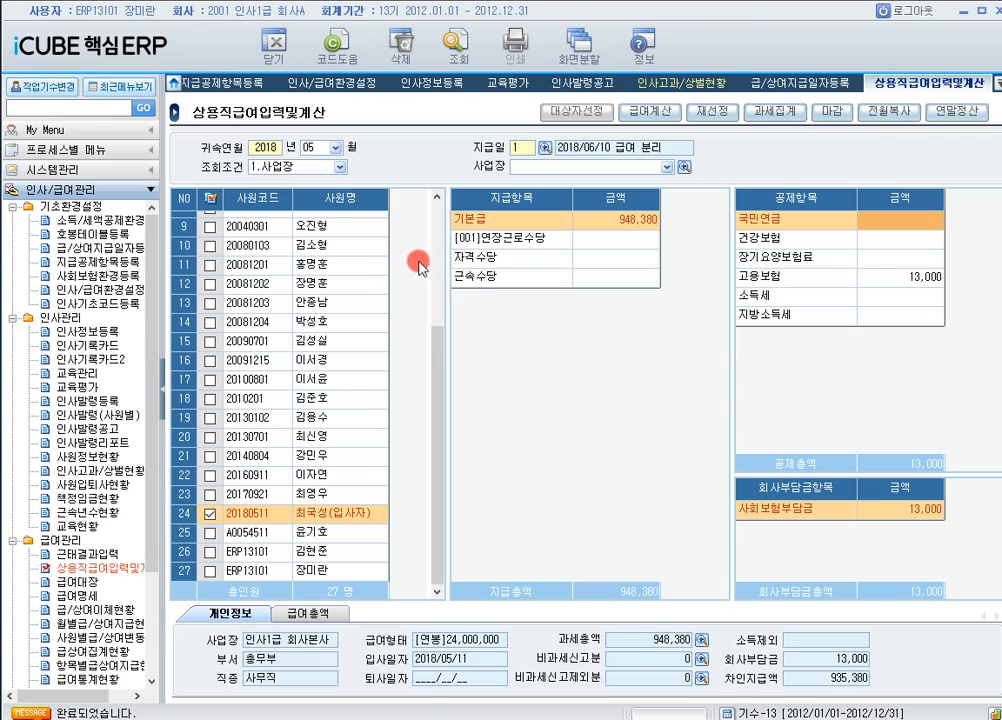
- Open the 항목별급상여지급현황 report under 급여관리
click(334, 147)
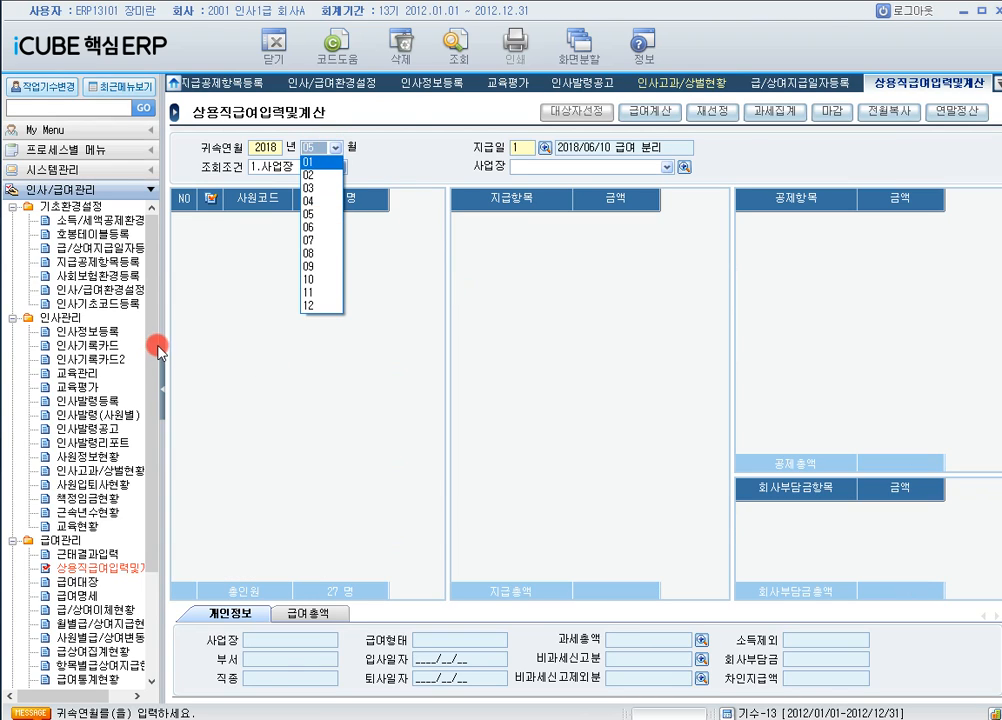
click(180, 283)
drag(152, 313, 180, 463)
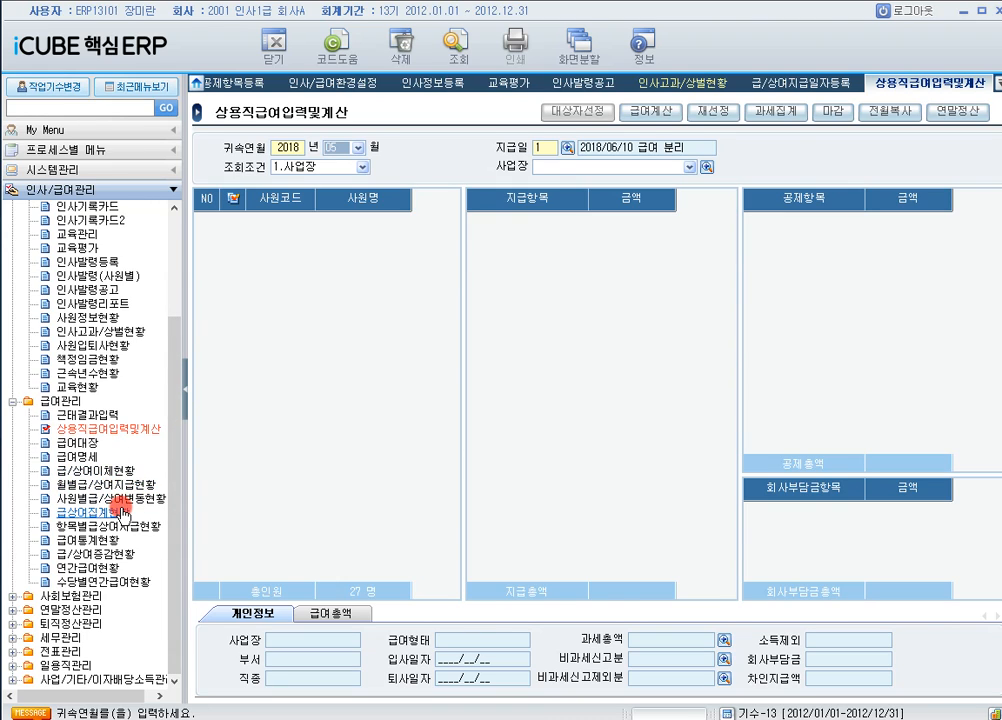
click(137, 488)
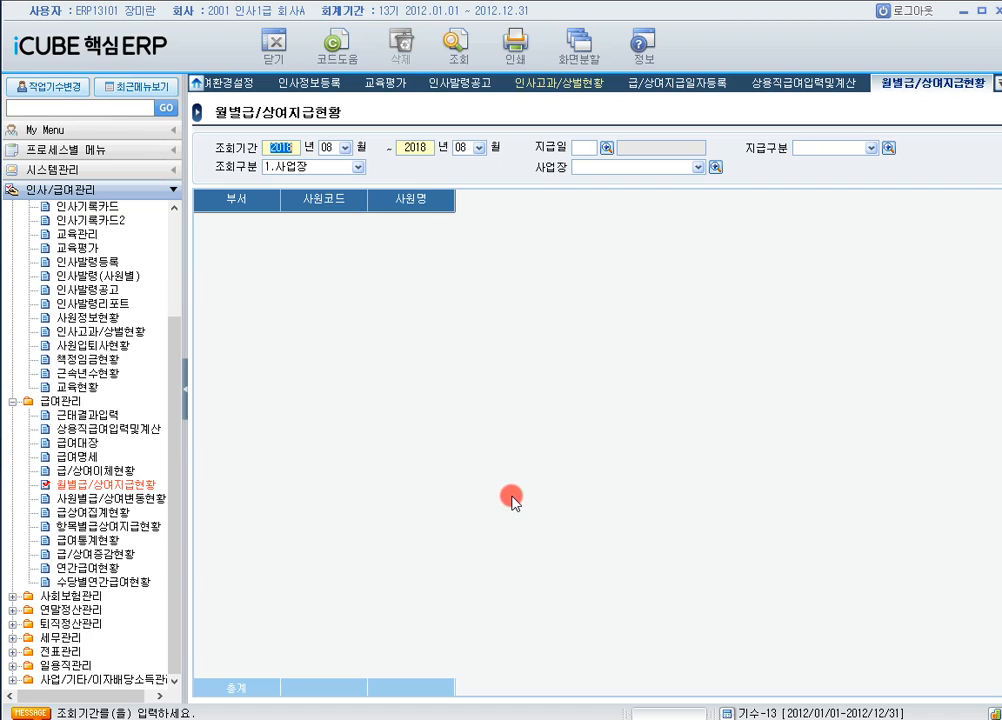
click(140, 530)
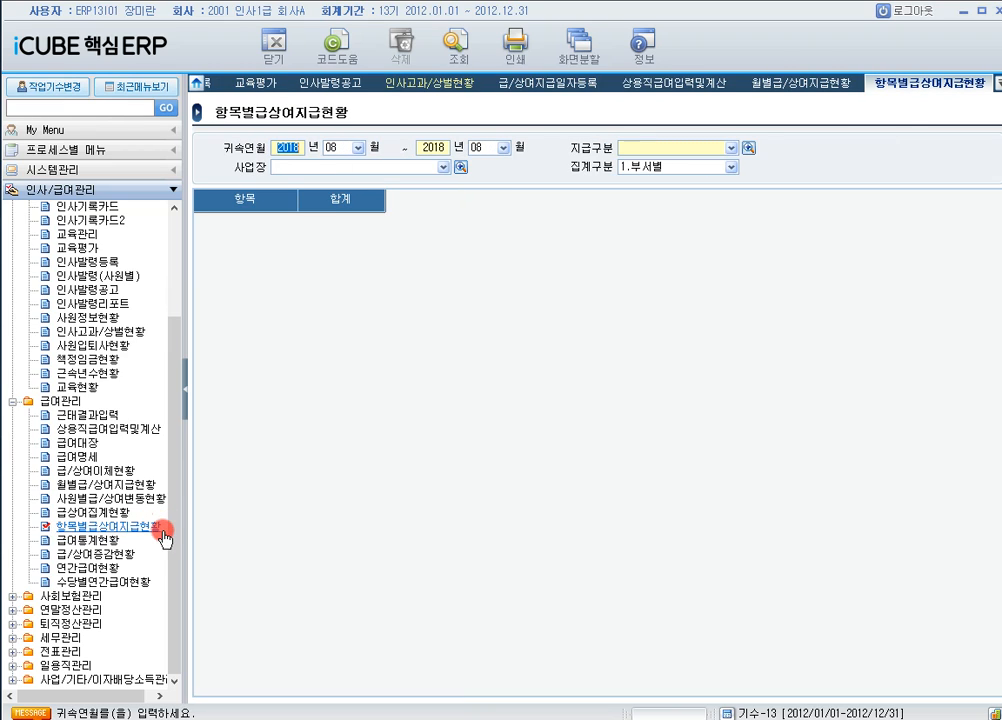
- Set the 귀속연월 range of 항목별급상여지급현황 to 2018년 04월 through 2018년 04월
key(Return)
text(01)
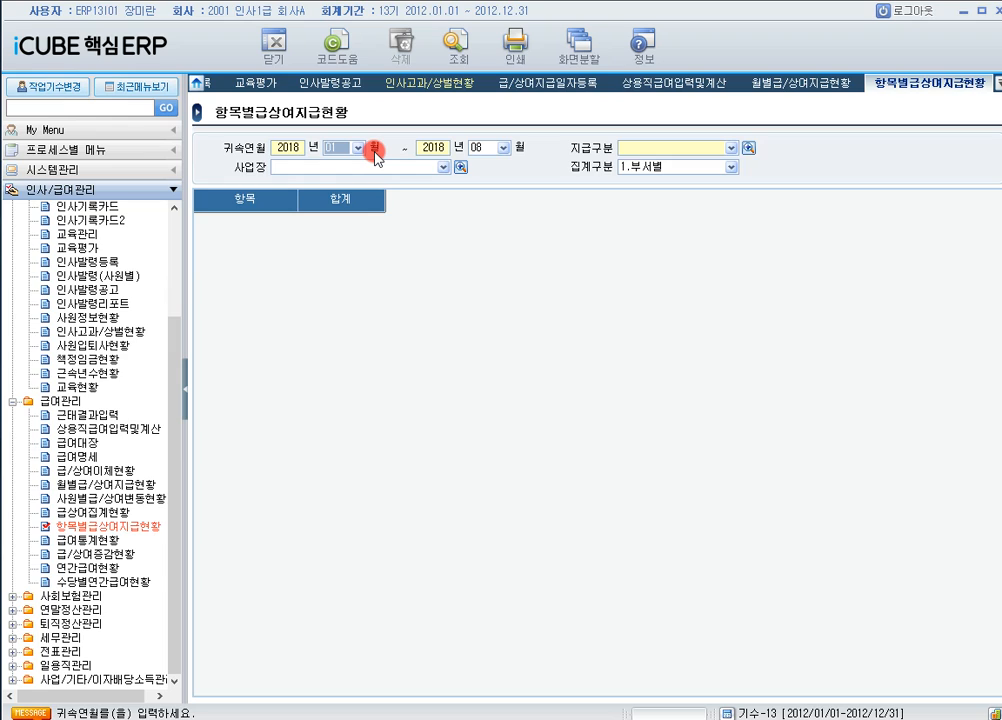
click(352, 150)
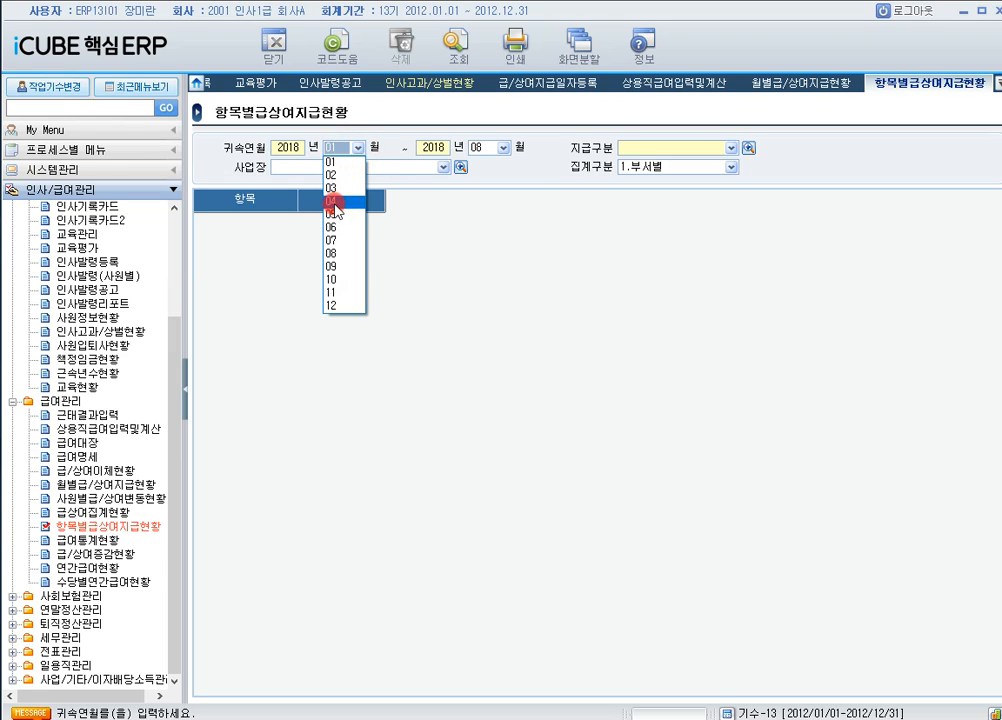
click(336, 205)
click(500, 148)
click(487, 204)
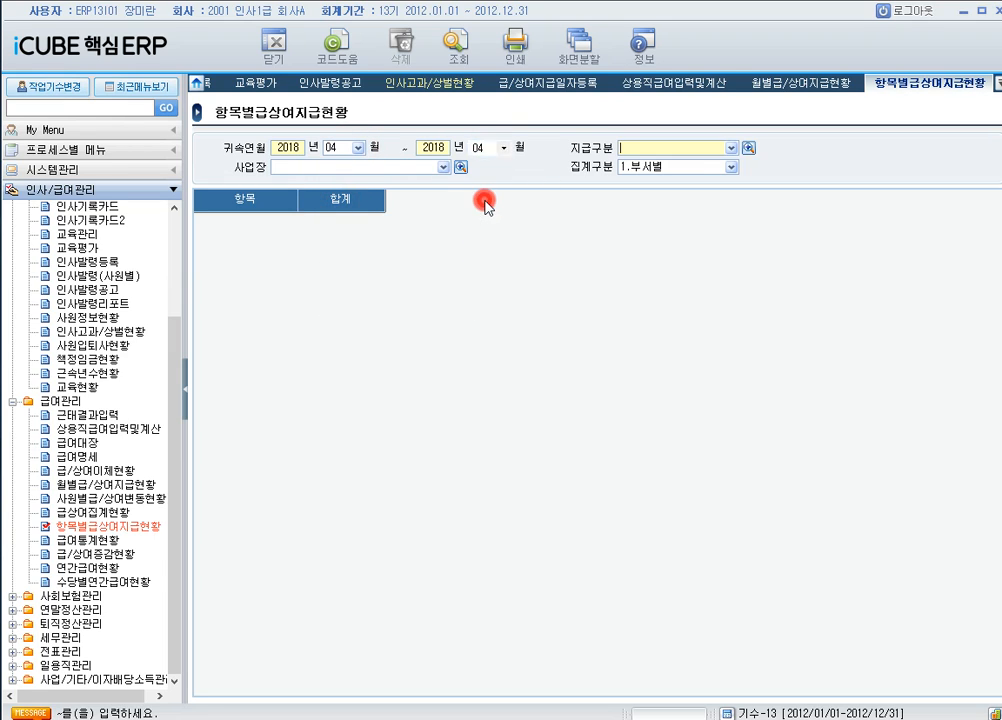
- Query the report with 지급구분 100 급여 and 집계구분 1.부서별, then check the 기본급 of 국내영업부 and 해외영업부
click(747, 149)
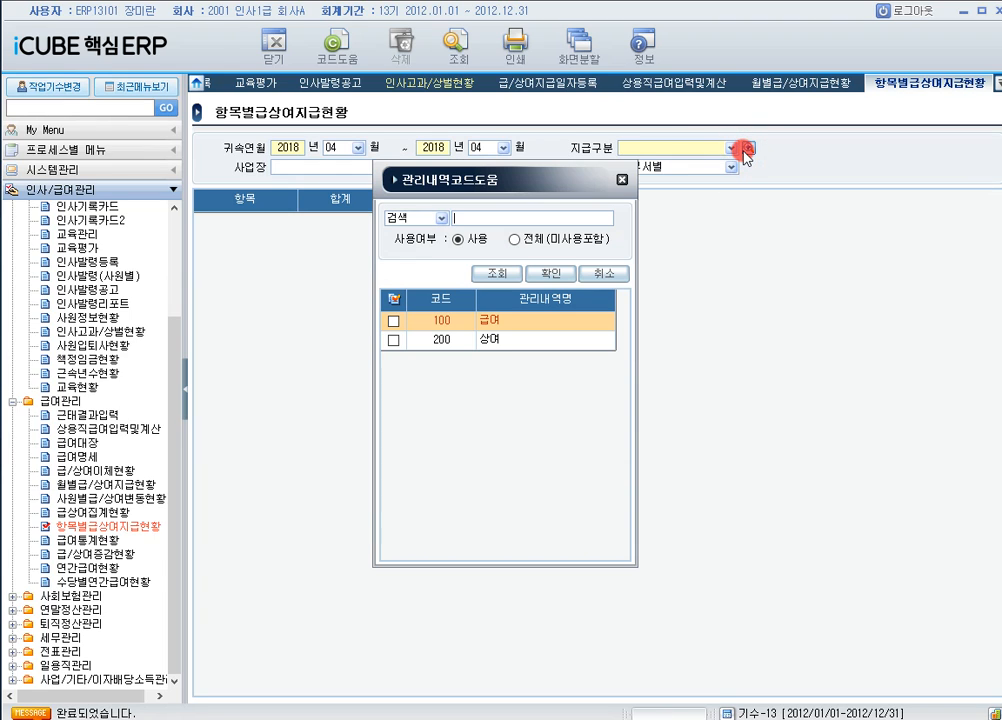
double_click(530, 320)
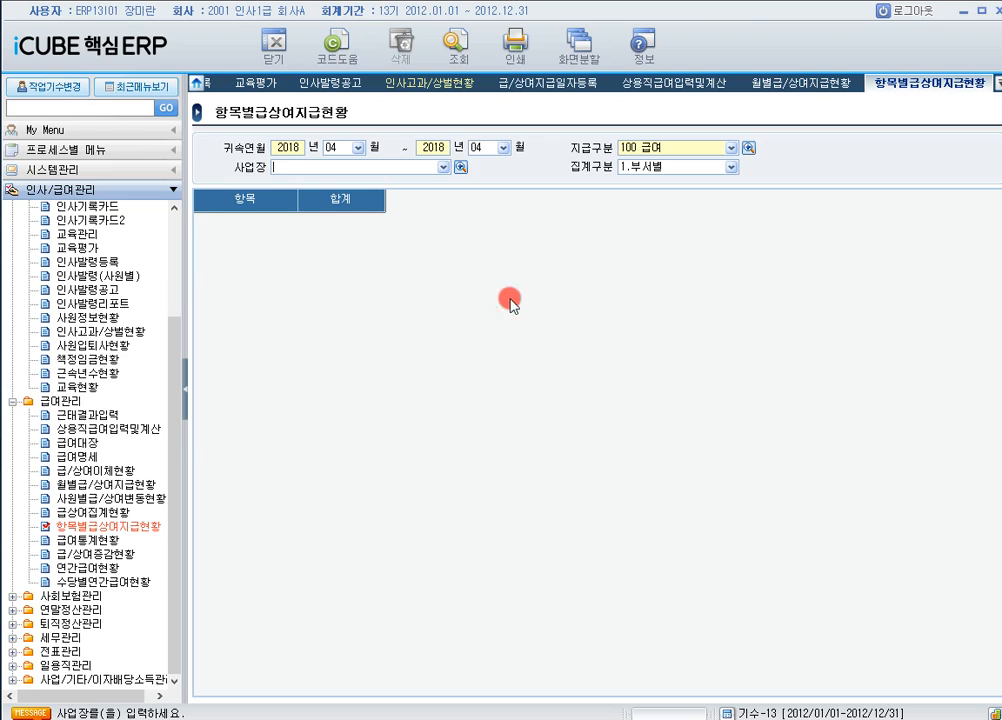
click(461, 168)
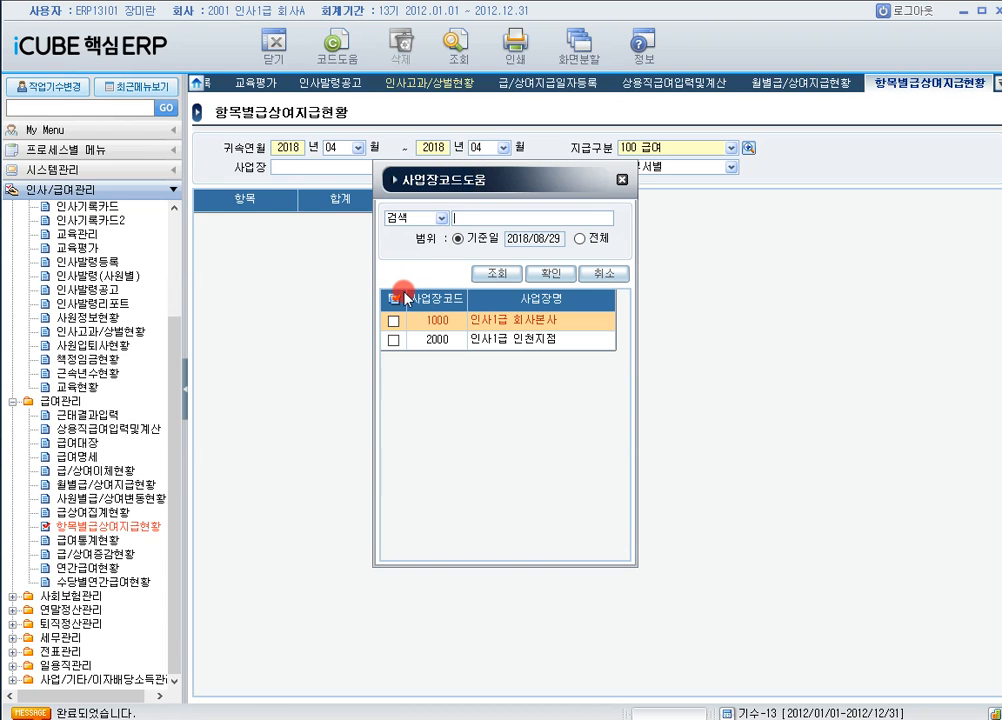
click(603, 273)
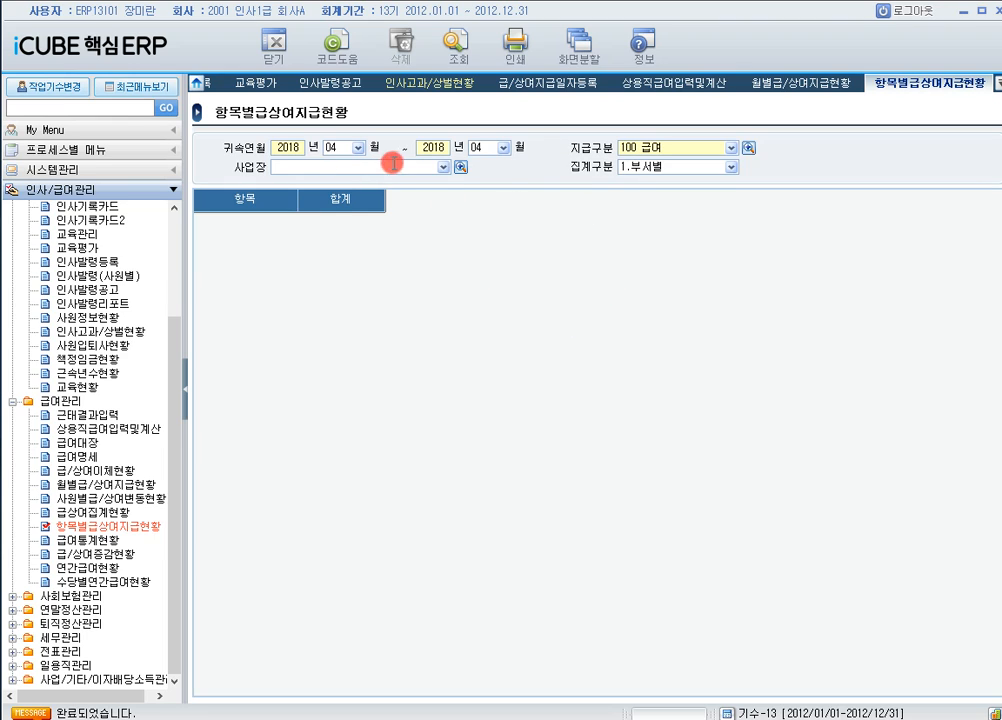
click(709, 170)
click(711, 183)
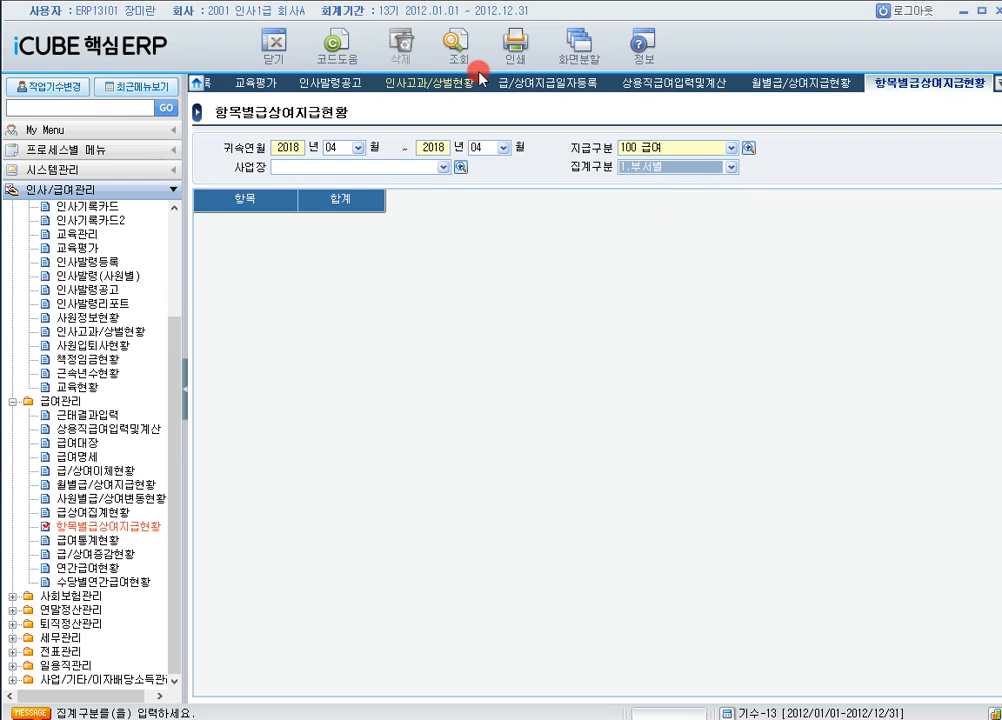
click(468, 58)
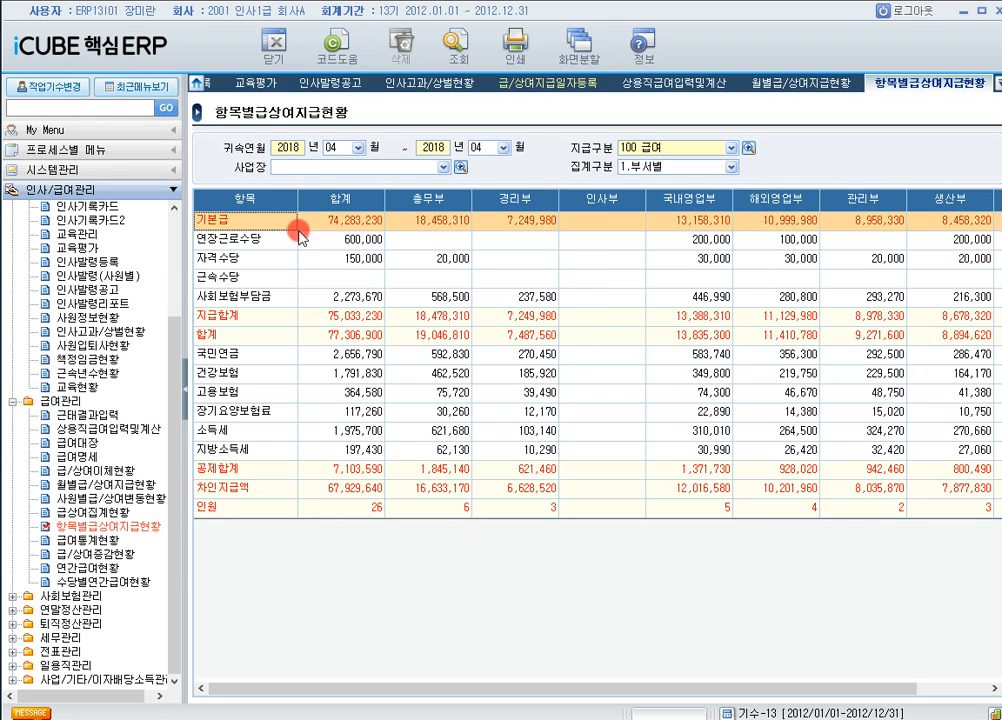
click(716, 222)
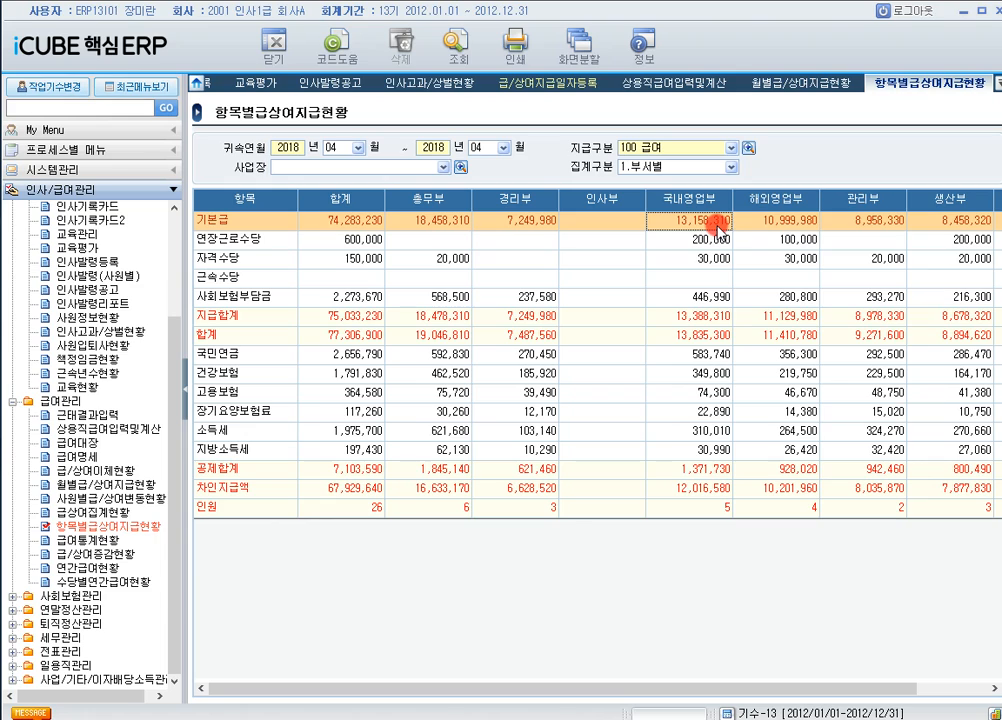
click(811, 228)
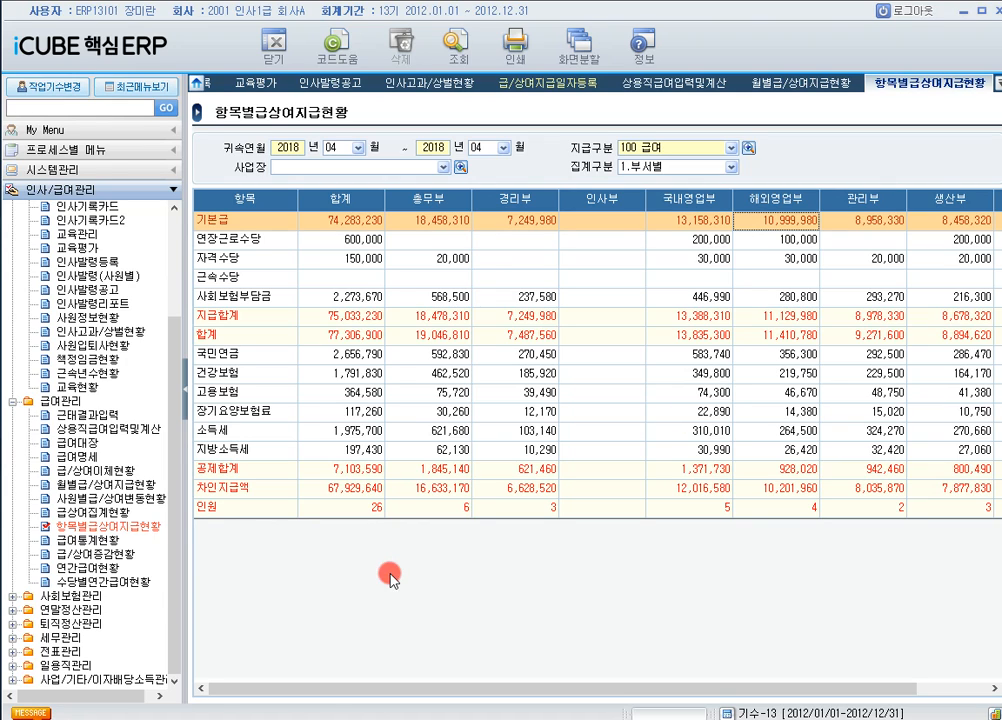
- Query 월별급/상여지급현황 for the 조회기간 2018년 04월 through 2018년 04월
click(140, 500)
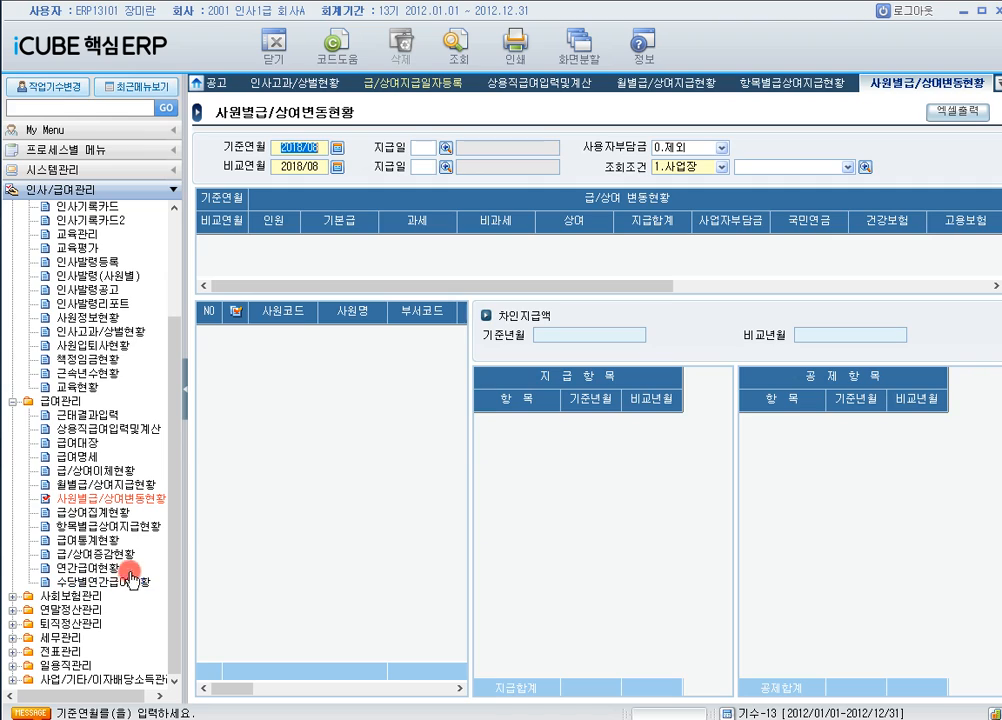
click(131, 484)
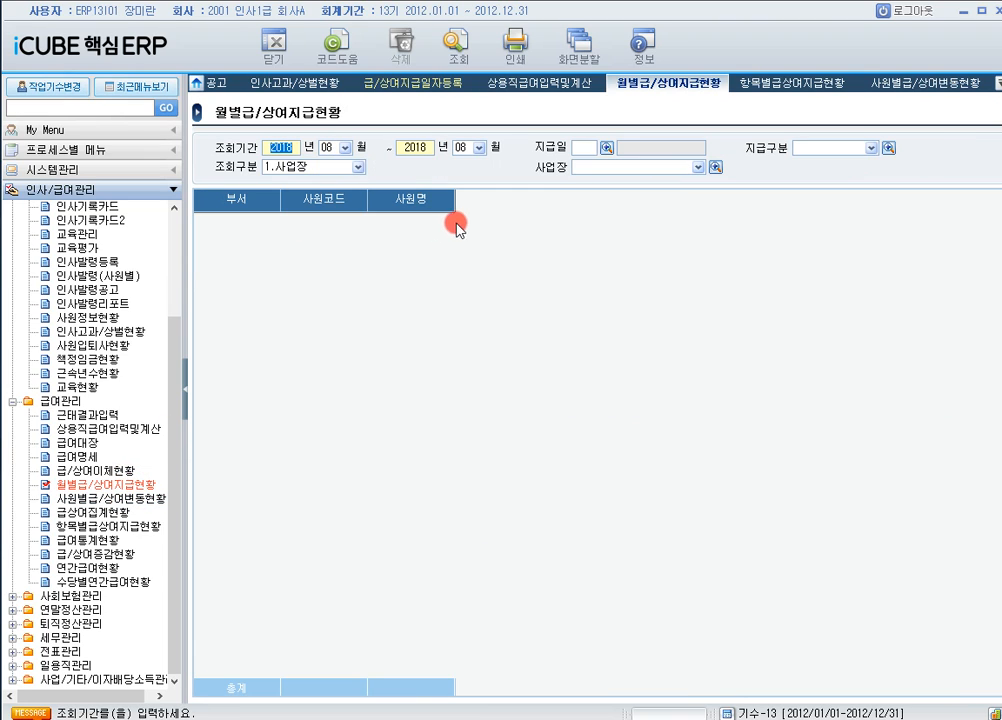
key(Tab)
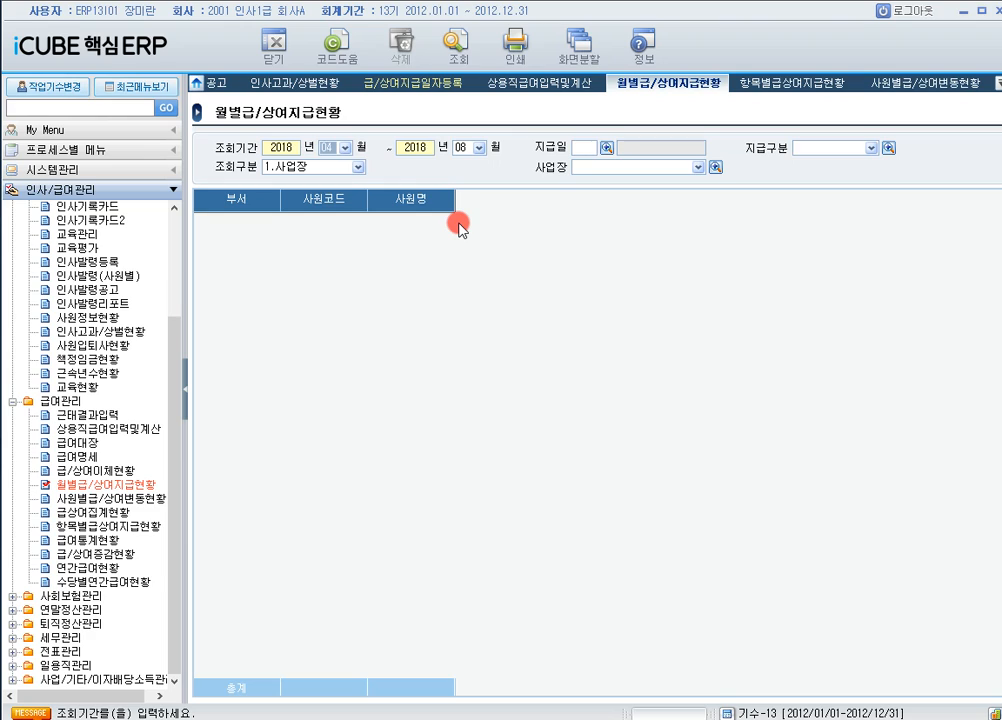
key(Tab)
text(2018)
key(Tab)
text(04)
key(Tab)
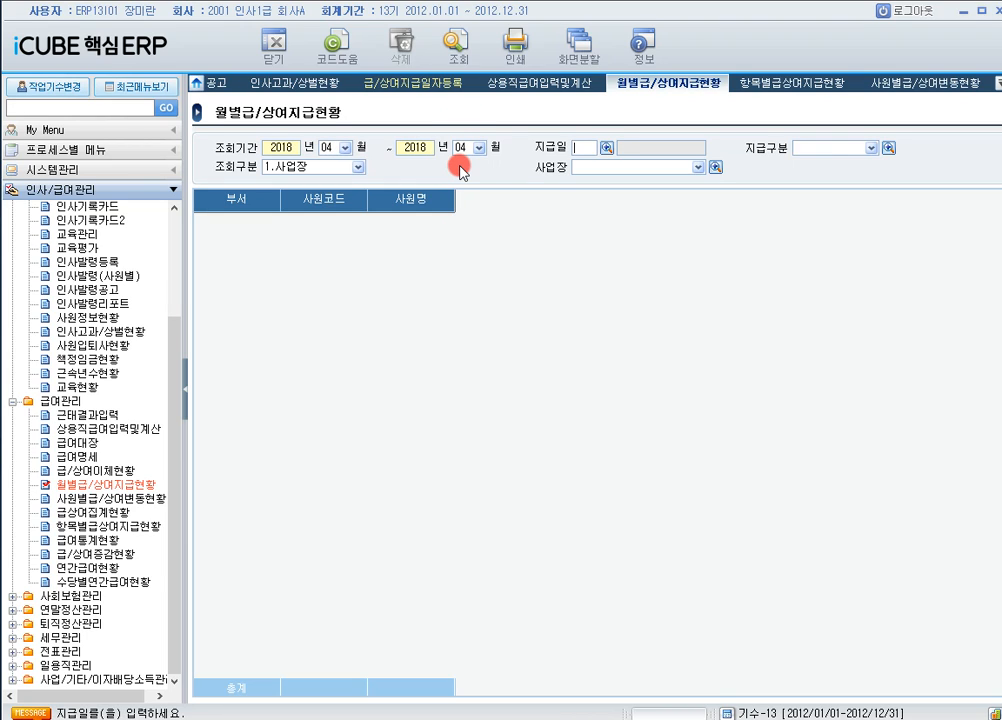
click(474, 50)
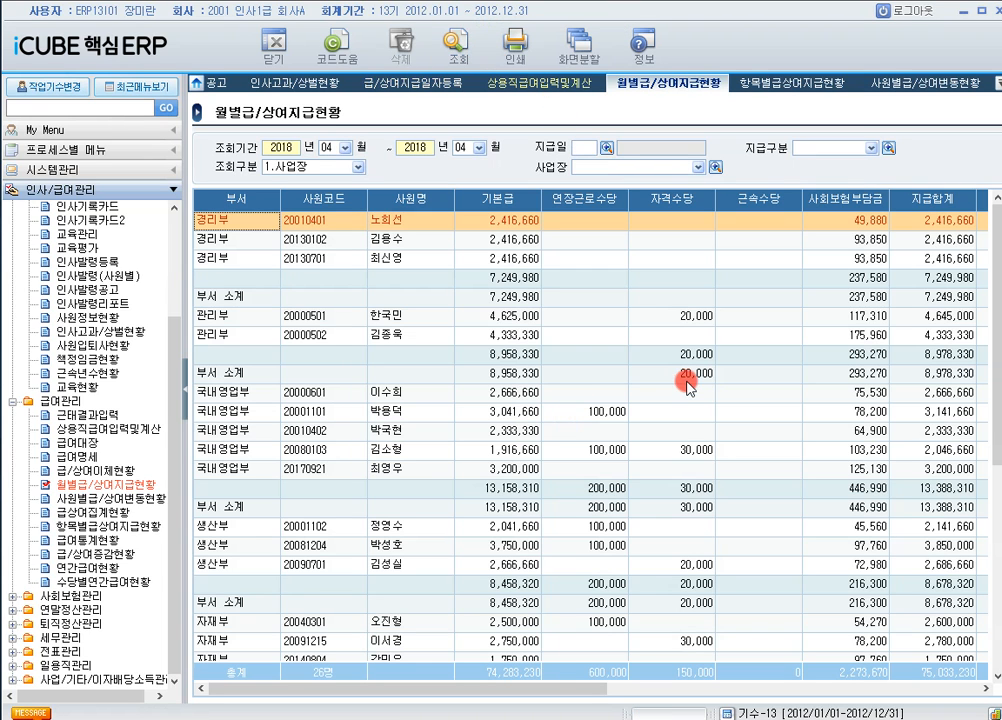
- Check the 급여합계 of the first listed 경리부 employee
click(420, 230)
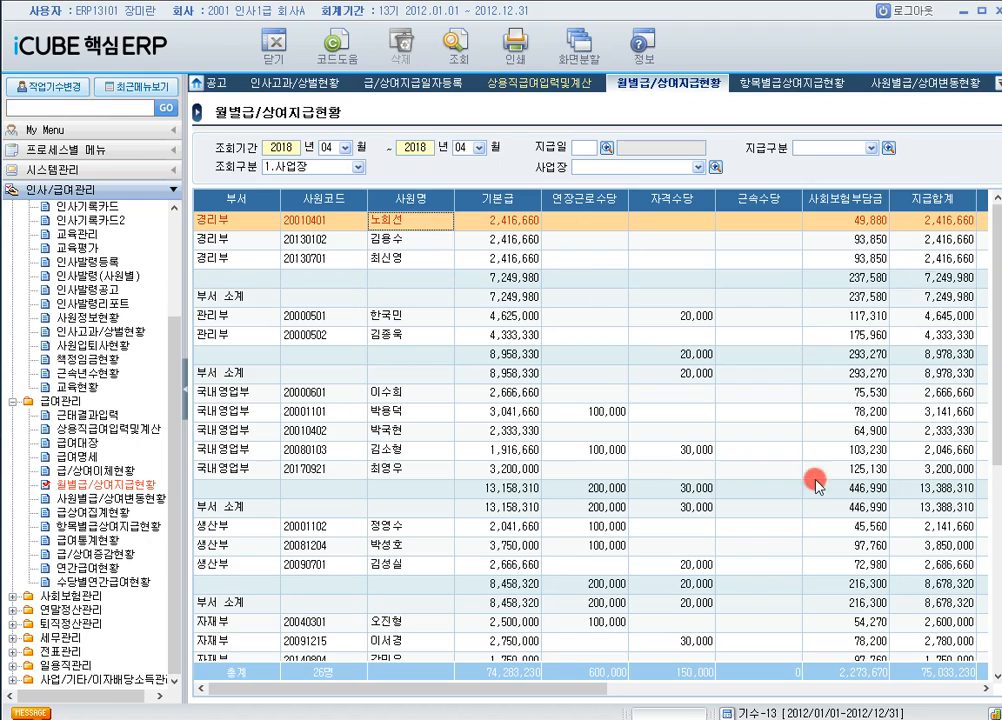
drag(580, 688, 830, 685)
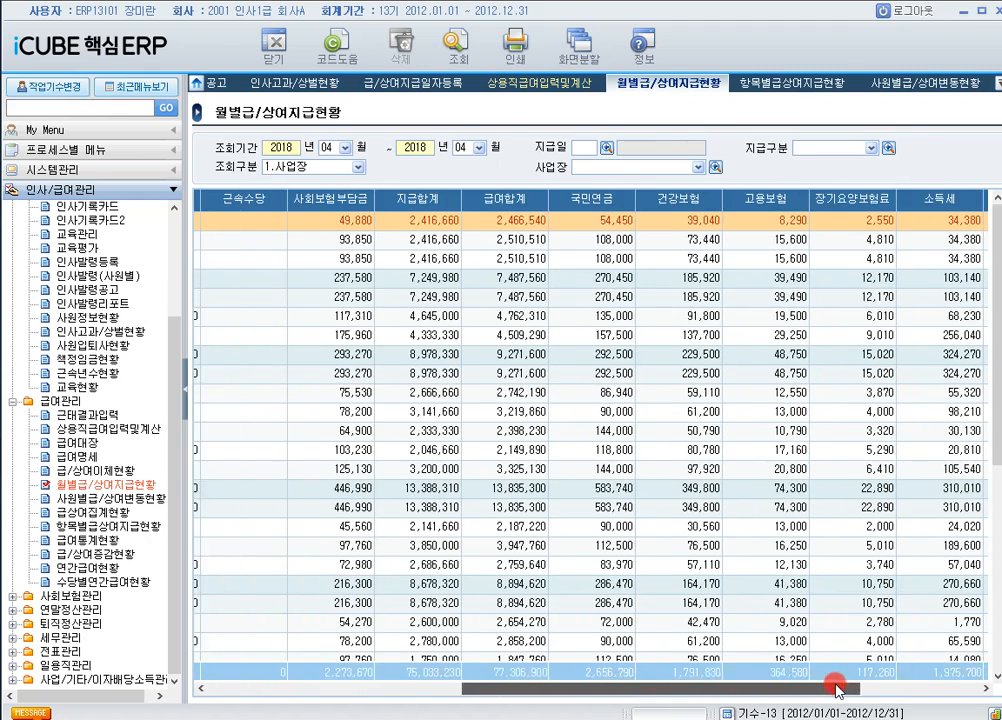
click(521, 226)
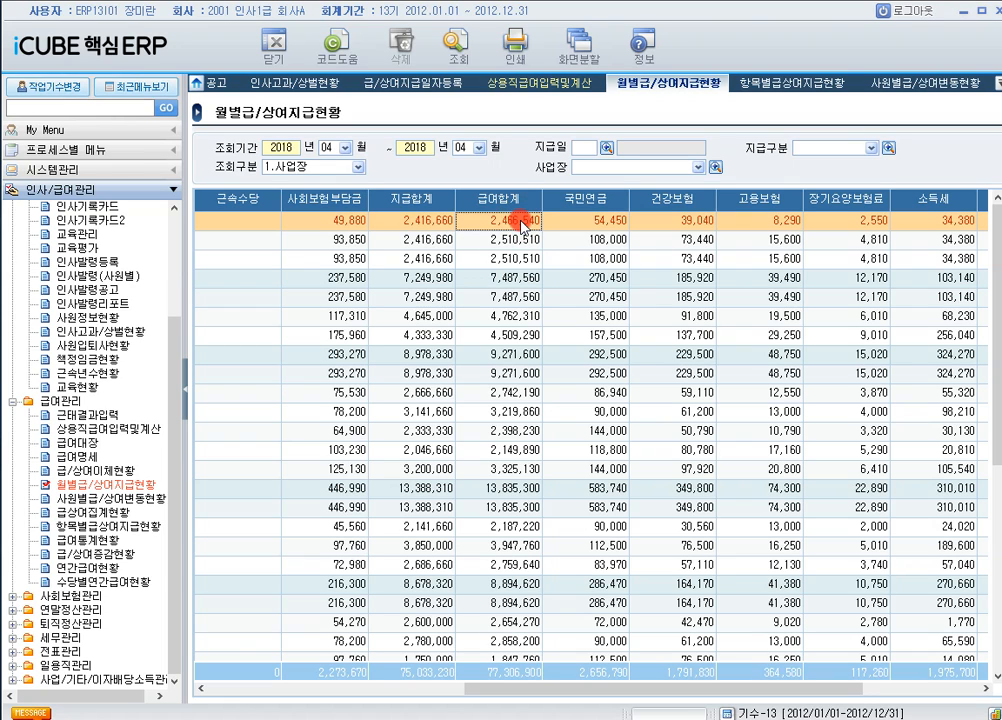
- Check the 국민연금, 지급합계 and 사회보험부담금 of the first listed employee in 월별급/상여지급현황
click(585, 226)
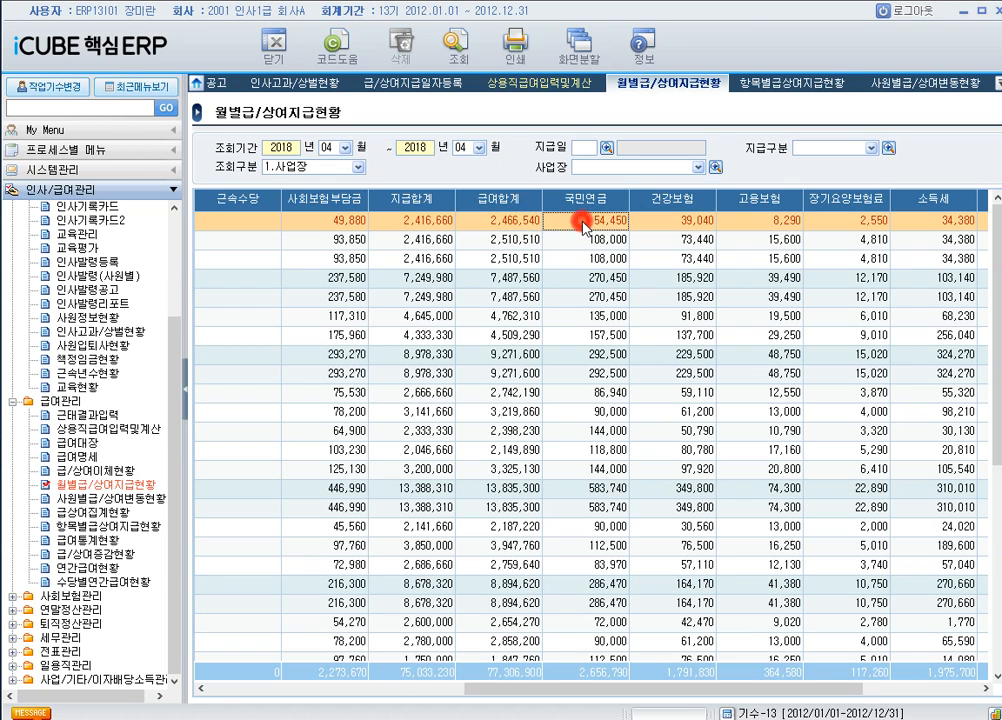
click(433, 222)
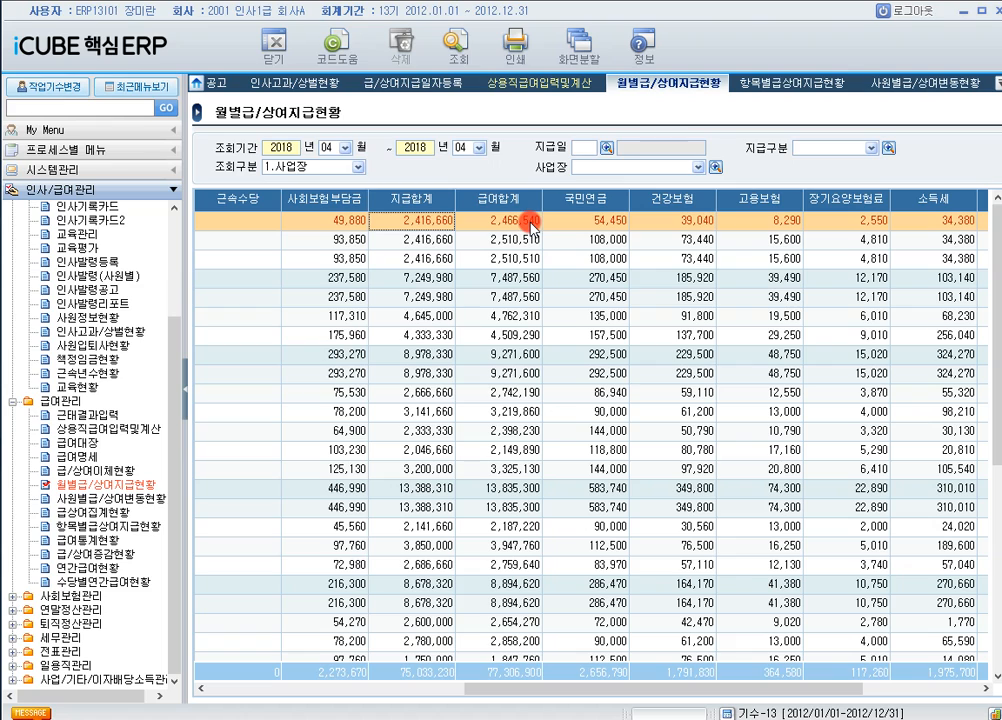
click(350, 224)
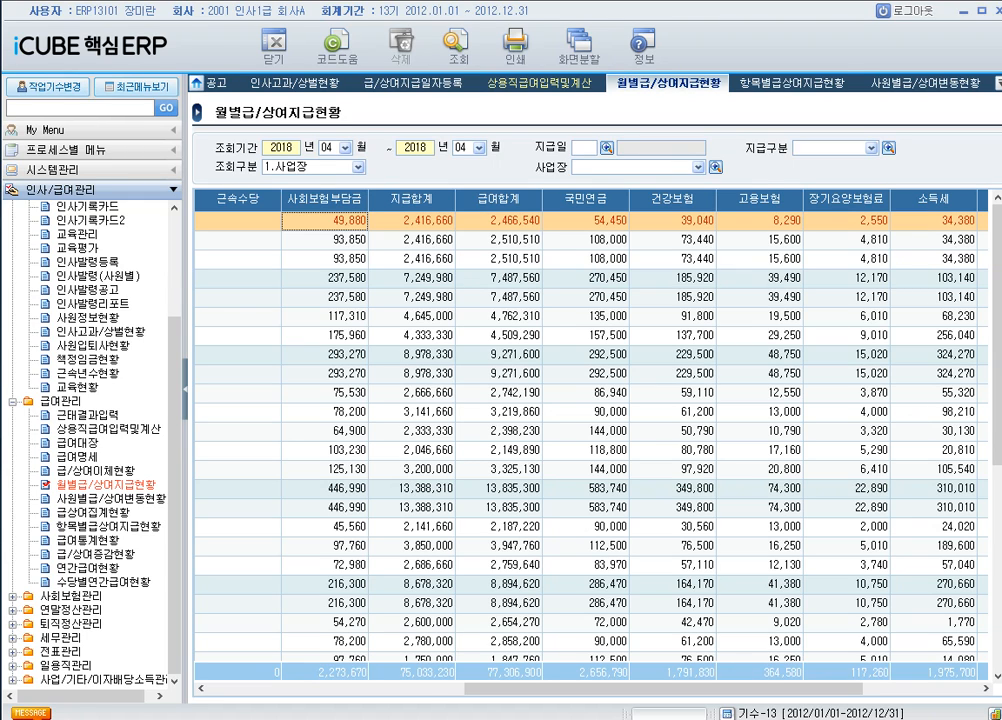
- Query 근태결과입력 for 귀속연월 2018년 05월 with 지급일 1, 2018/06/10 급여 분리
click(72, 414)
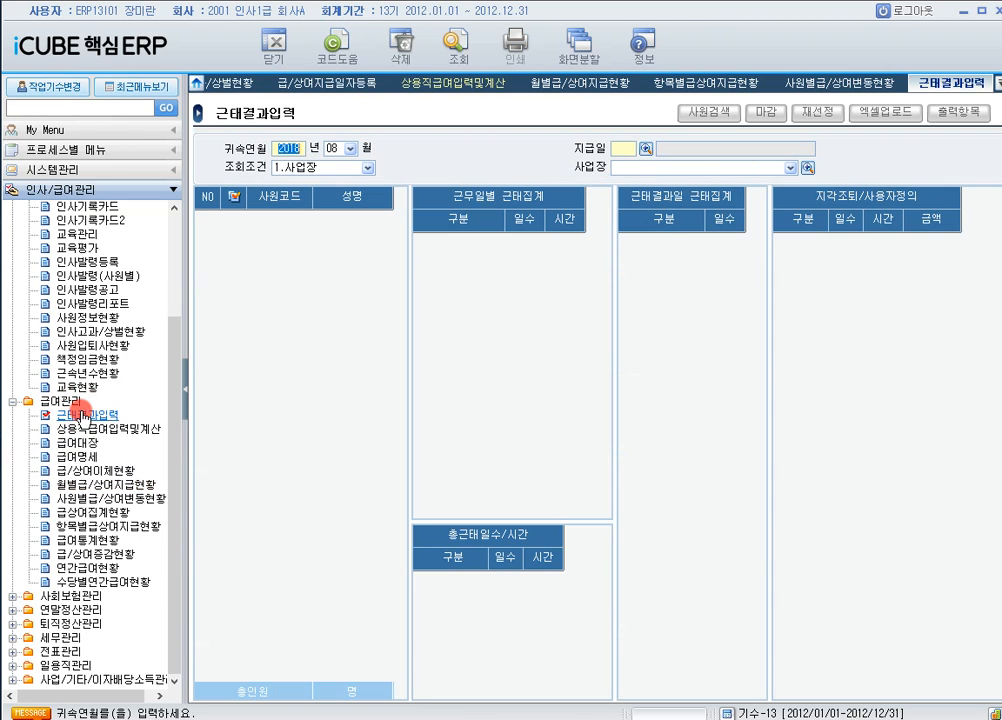
click(349, 148)
click(336, 228)
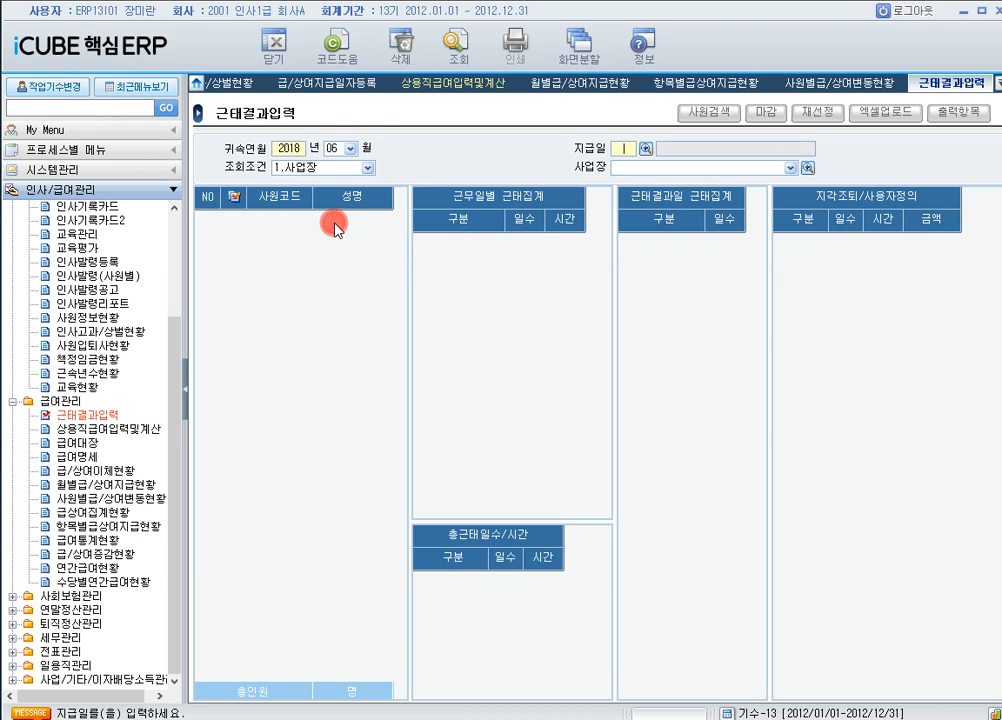
click(349, 148)
click(336, 213)
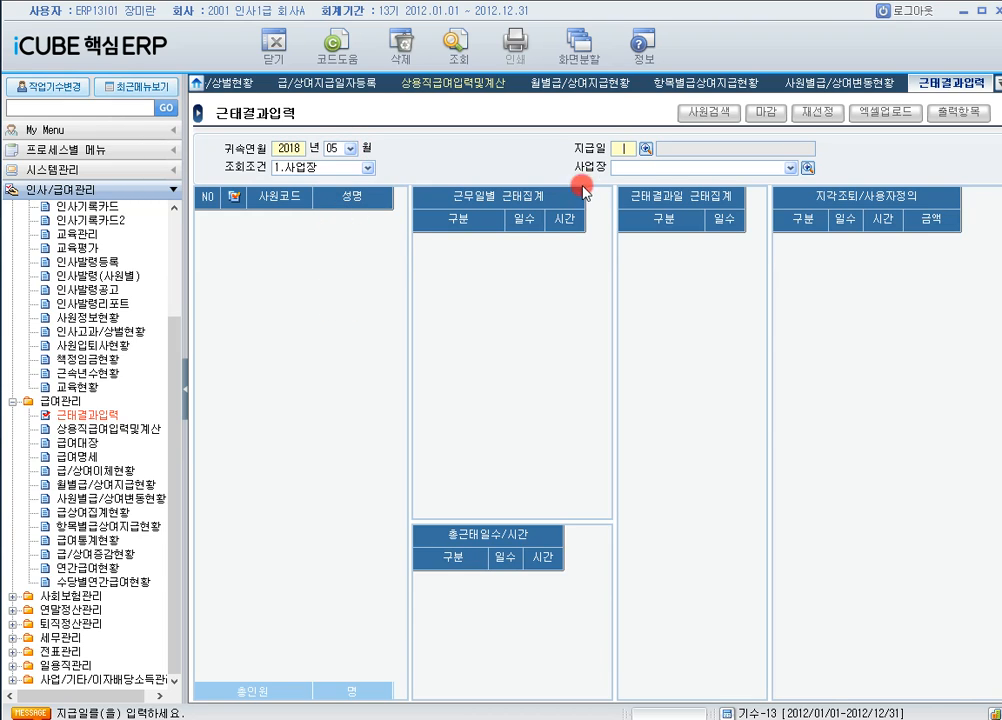
click(643, 160)
click(485, 292)
double_click(485, 292)
click(468, 58)
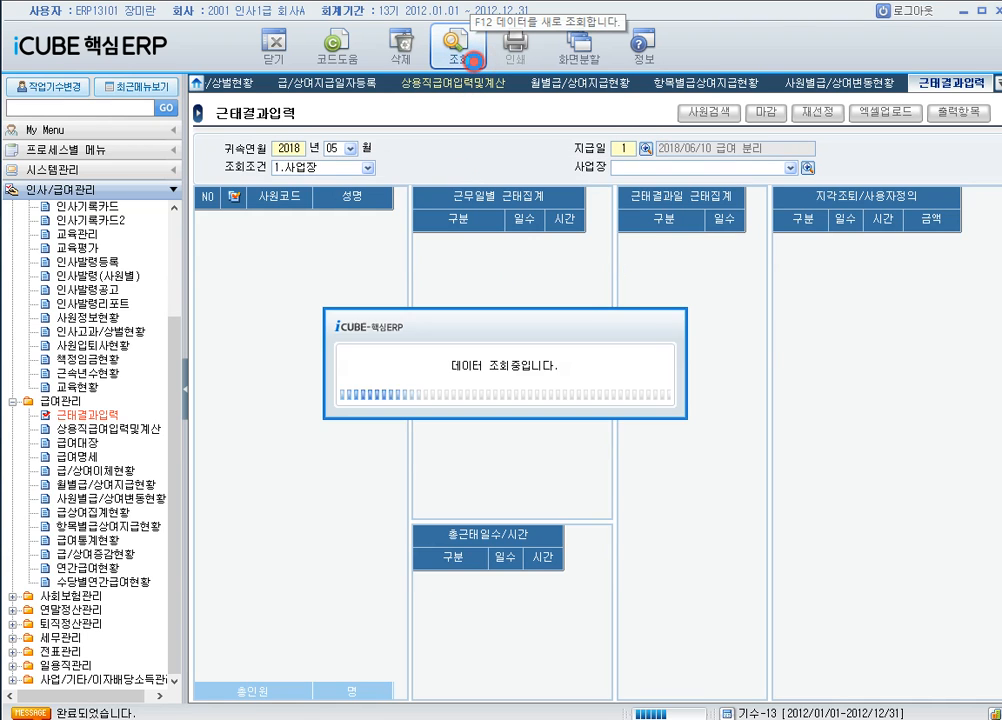
- Check the 지각시간, 조퇴시간 and 외출시간 of the third listed employee in the 지각조퇴/사용자정의 table
drag(403, 327, 404, 427)
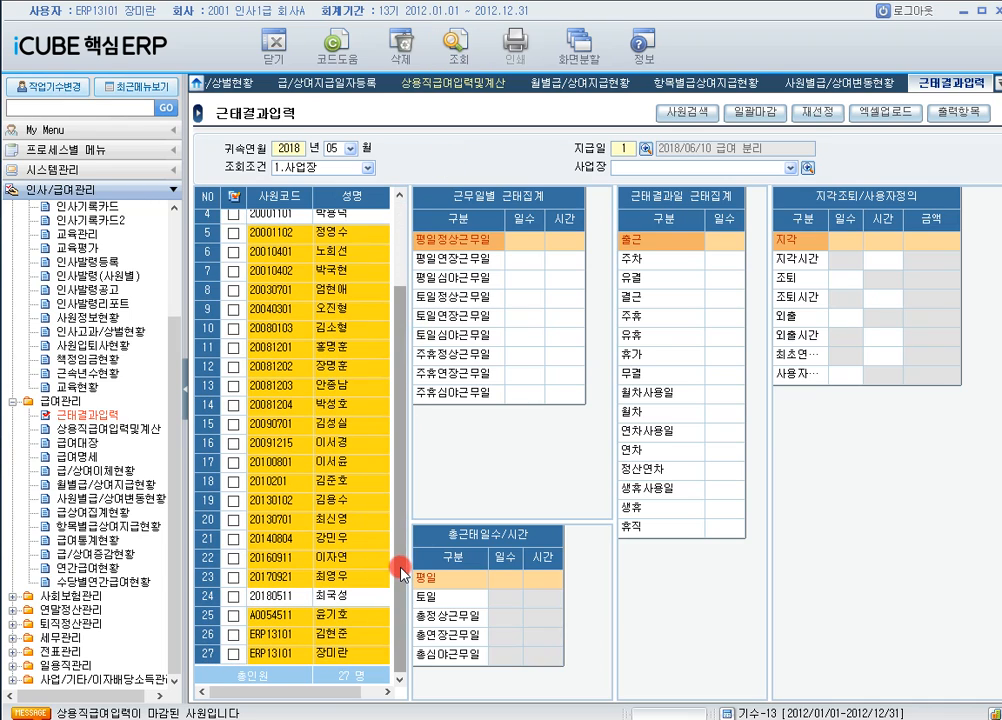
drag(401, 572, 403, 385)
click(340, 256)
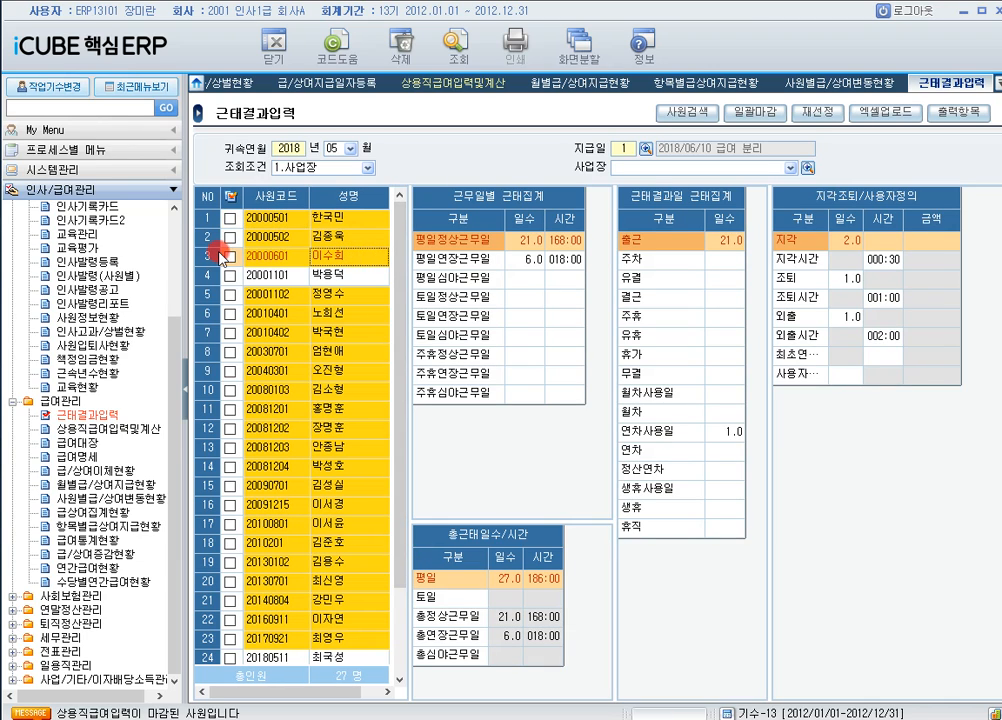
click(879, 258)
click(893, 299)
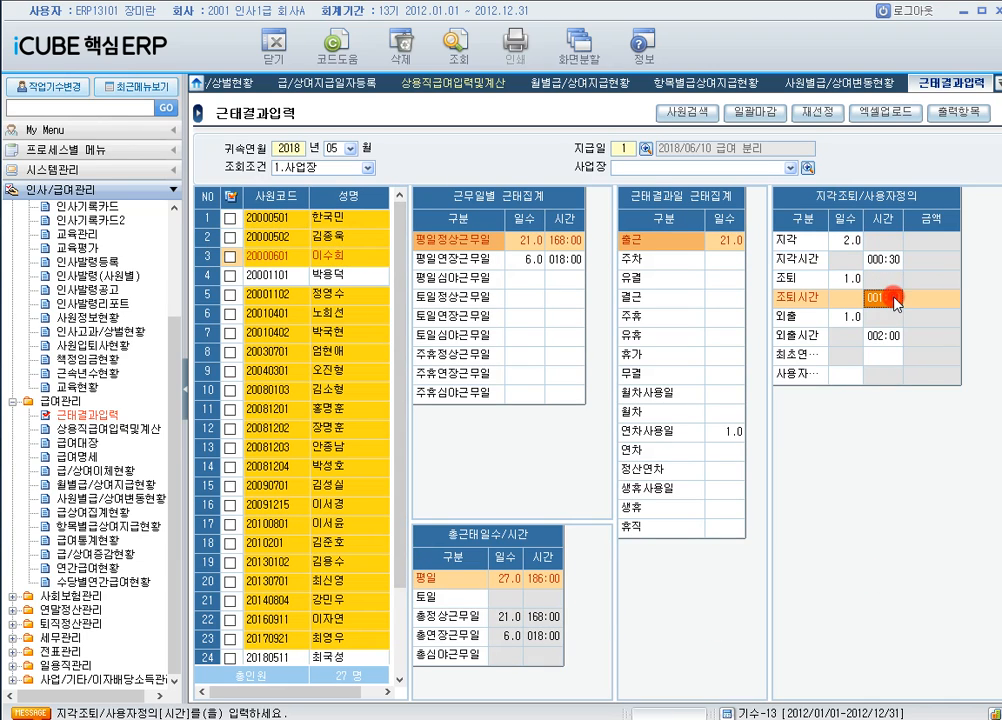
click(885, 337)
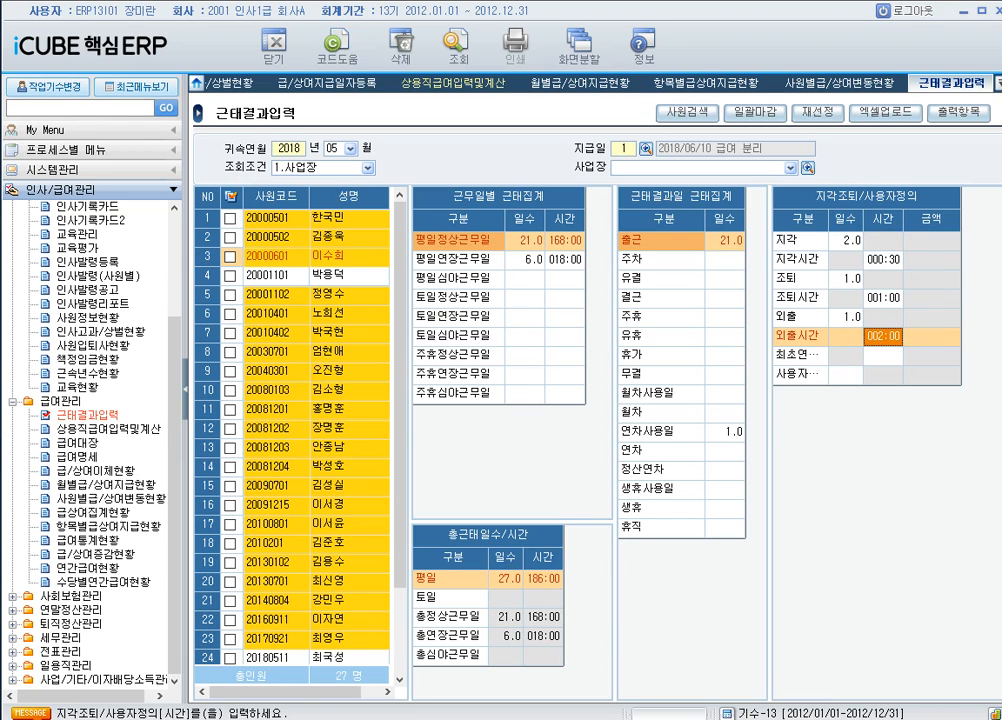
- In the 계산기 app, add the absence hours 0.5 + 1 + 2 and multiply the sum by 10420
drag(775, 195, 563, 195)
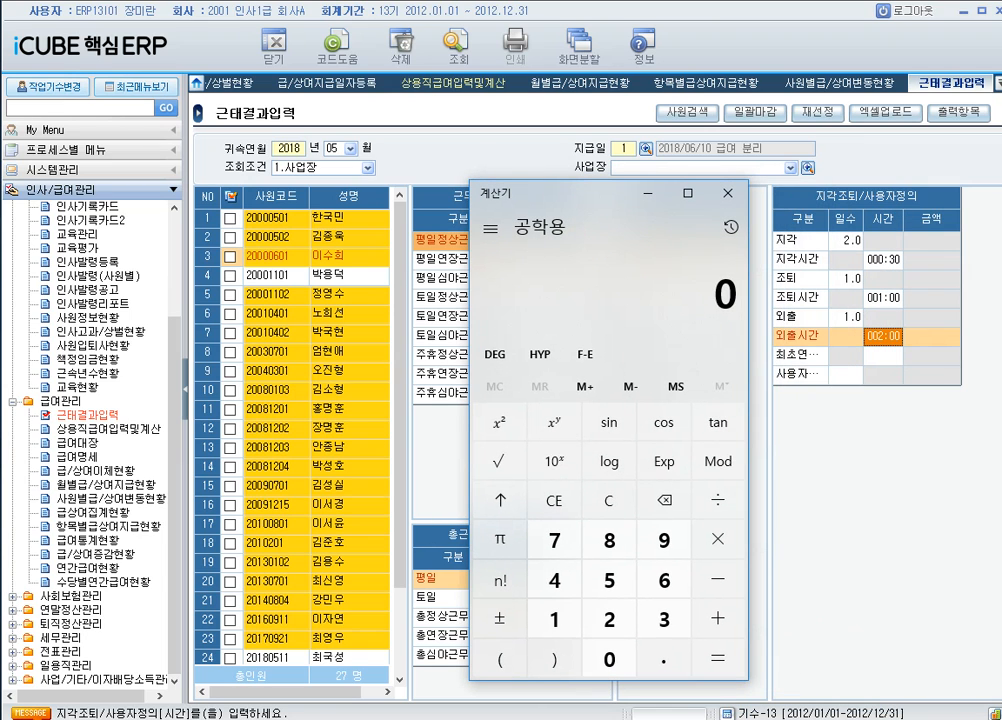
text(0.5)
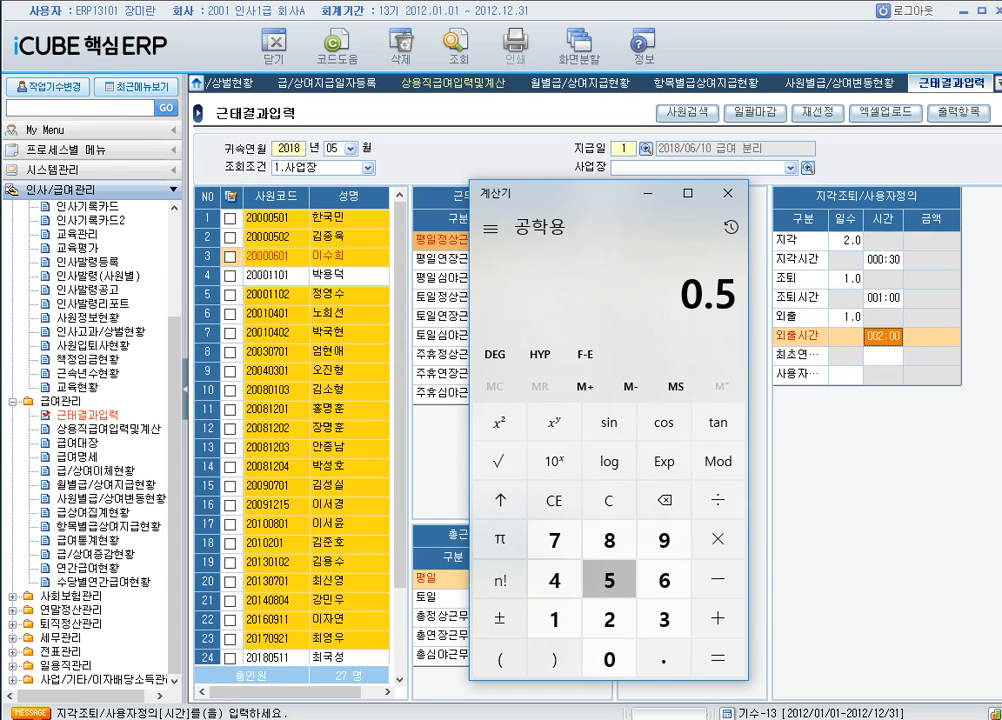
text(+1+)
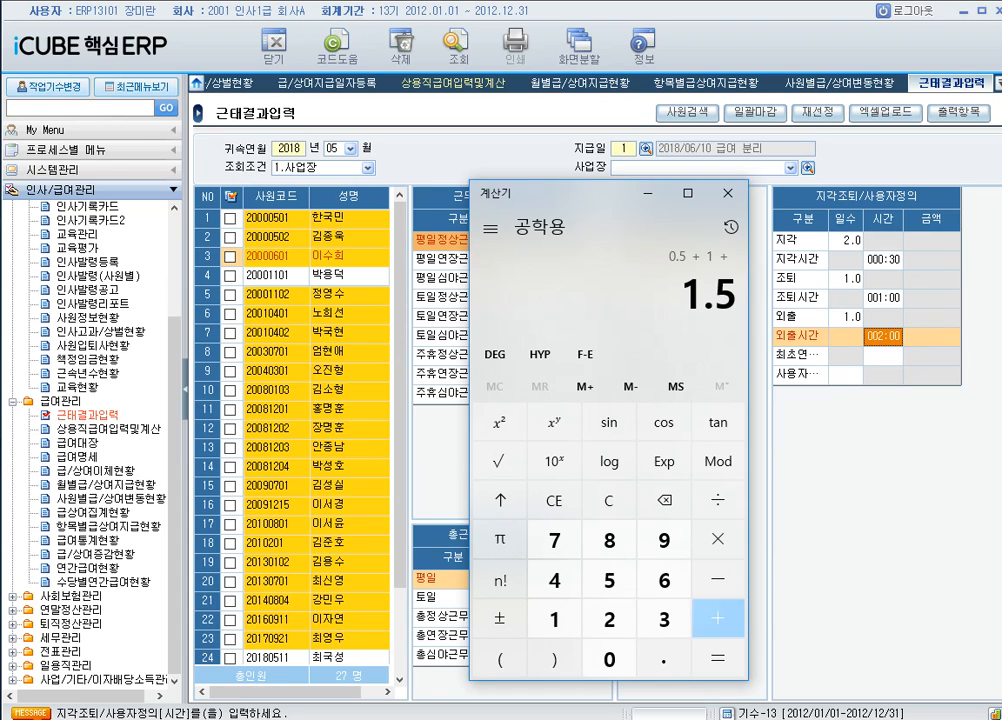
text(2=*10420=)
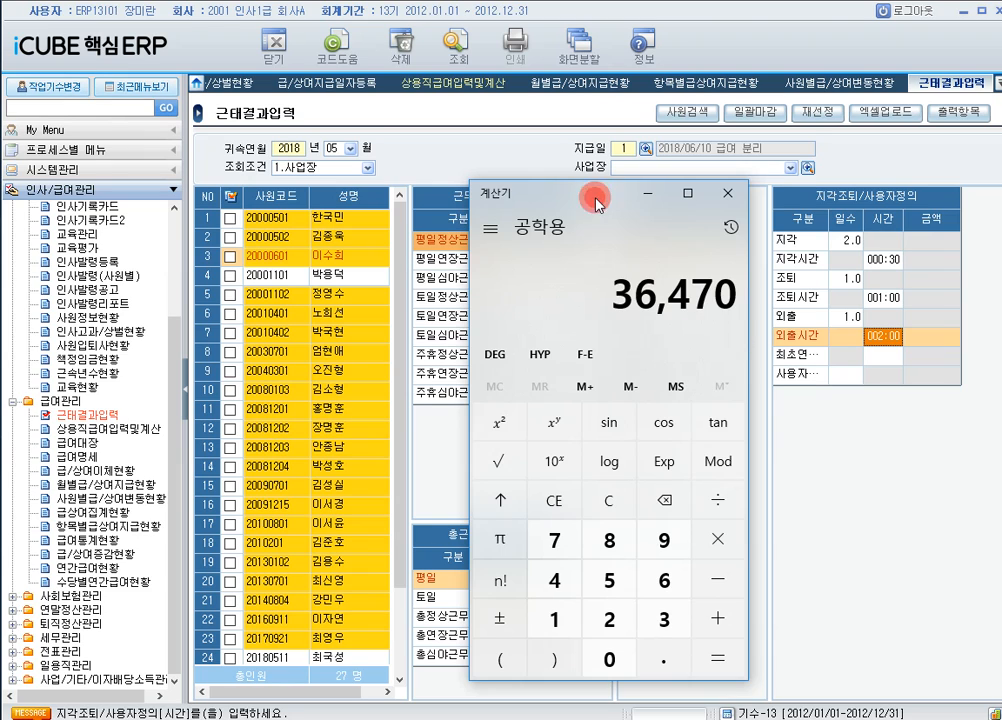
drag(597, 200, 1001, 222)
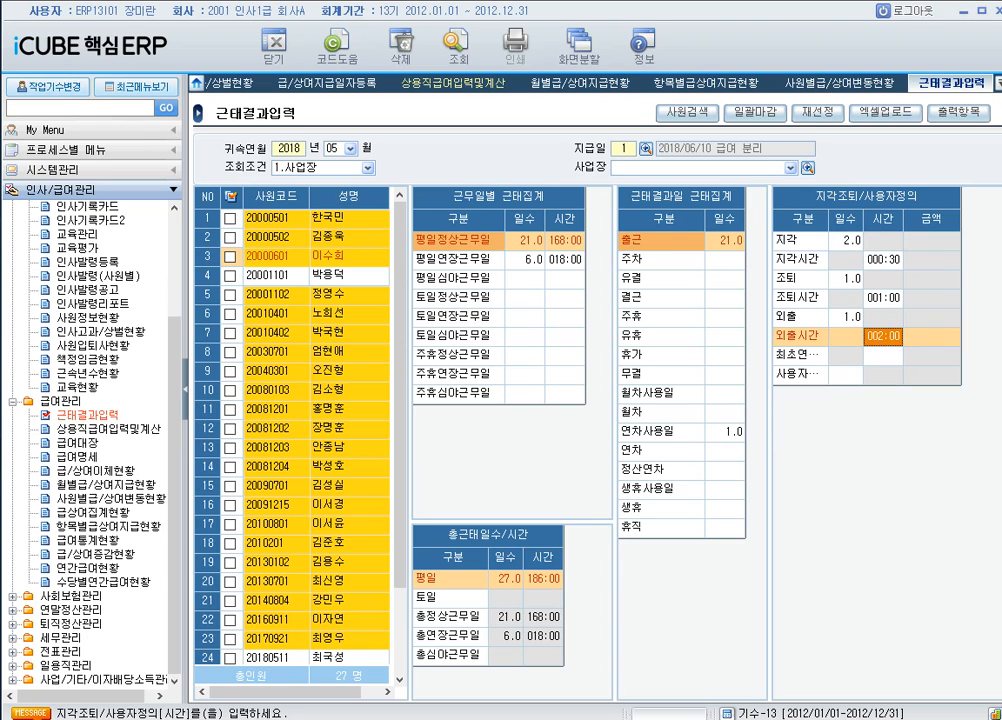
- Open 일용직급여입력및계산 under 일용직관리 and set its 귀속연월 to 2018/05
click(13, 666)
scroll(163, 625, down, 1)
click(128, 653)
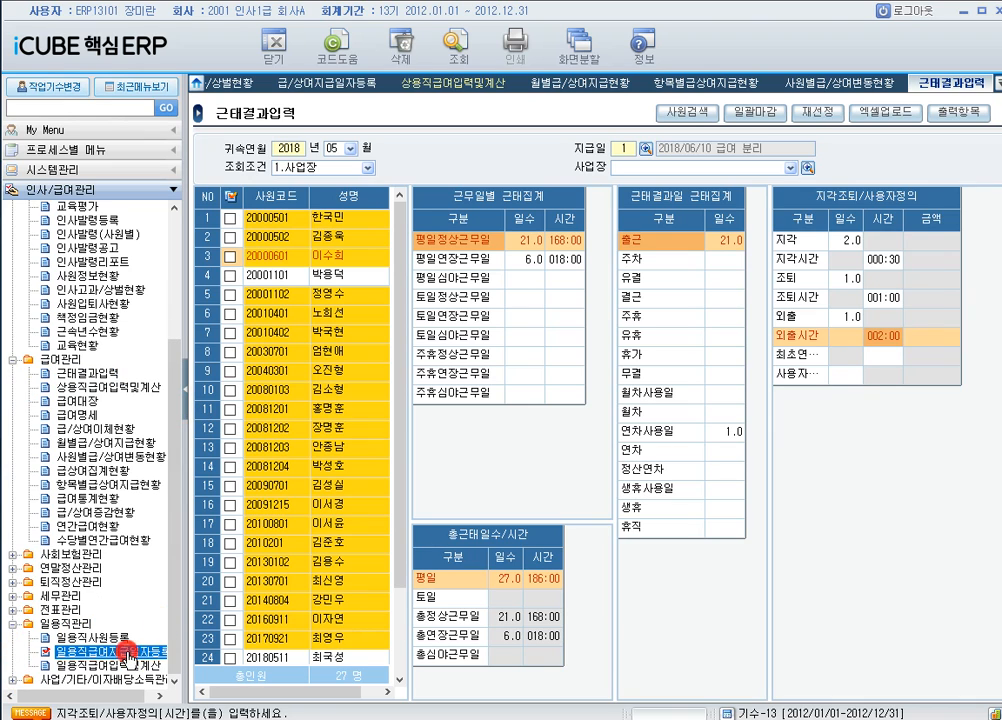
click(150, 665)
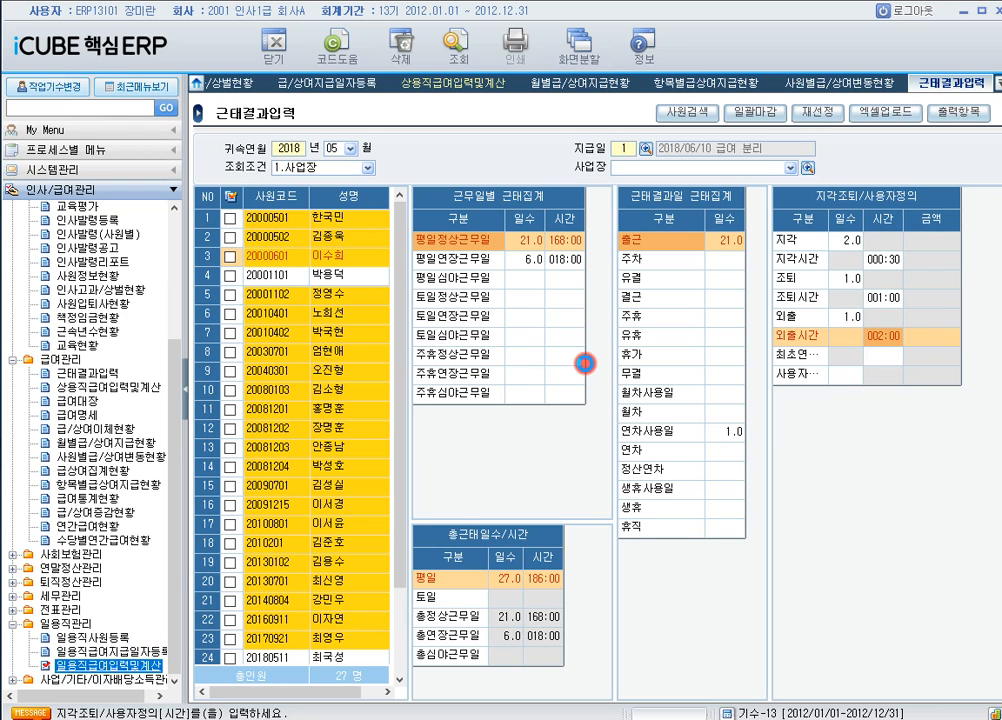
key(BackSpace)
key(BackSpace)
text(05)
key(Return)
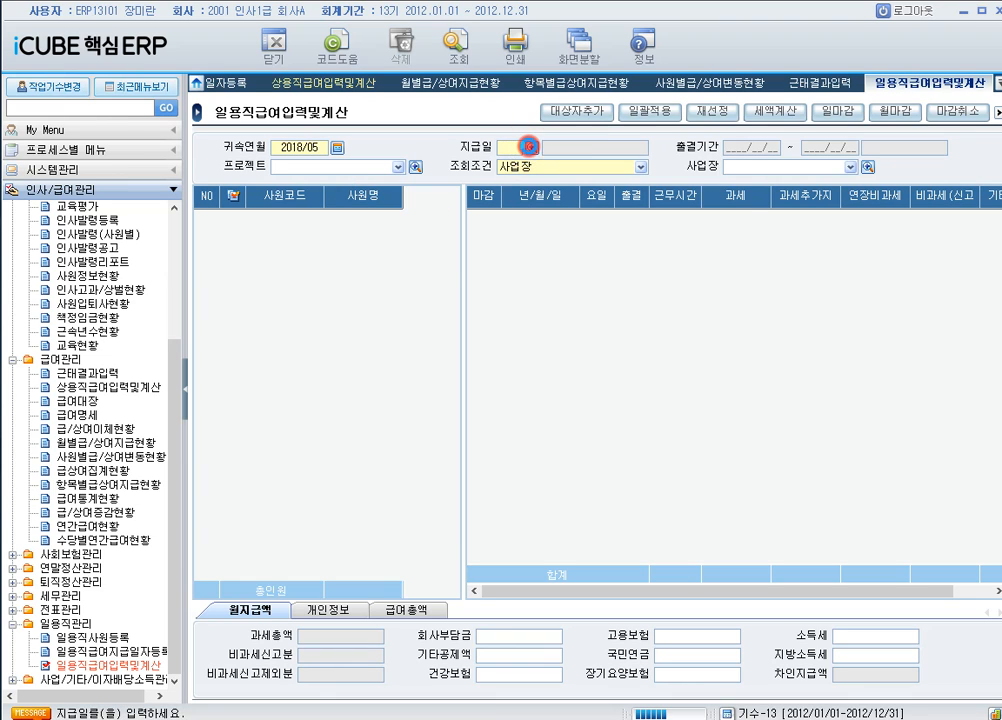
- Choose 지급일 2, 2018/06/10 일정기간지급, and query the daily workers
click(531, 150)
click(586, 307)
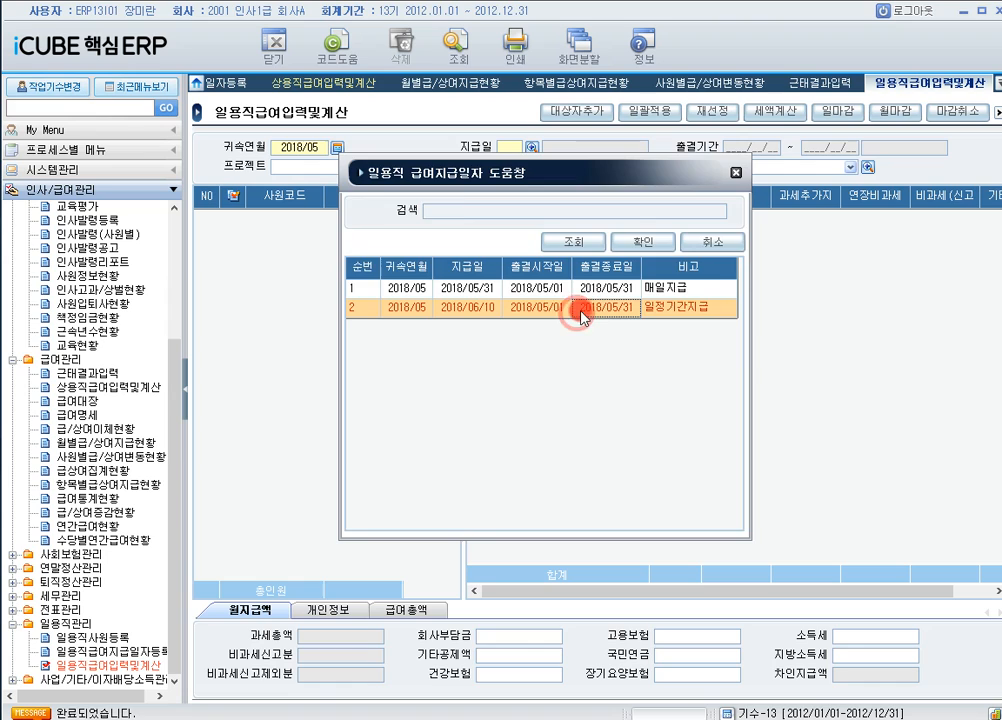
double_click(490, 305)
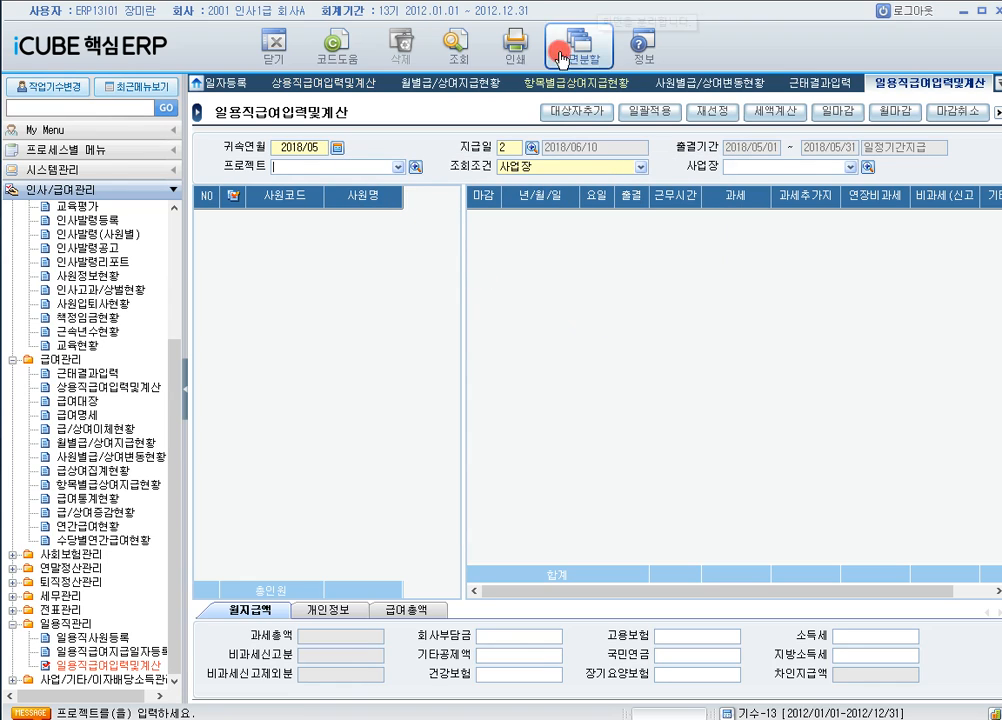
click(458, 45)
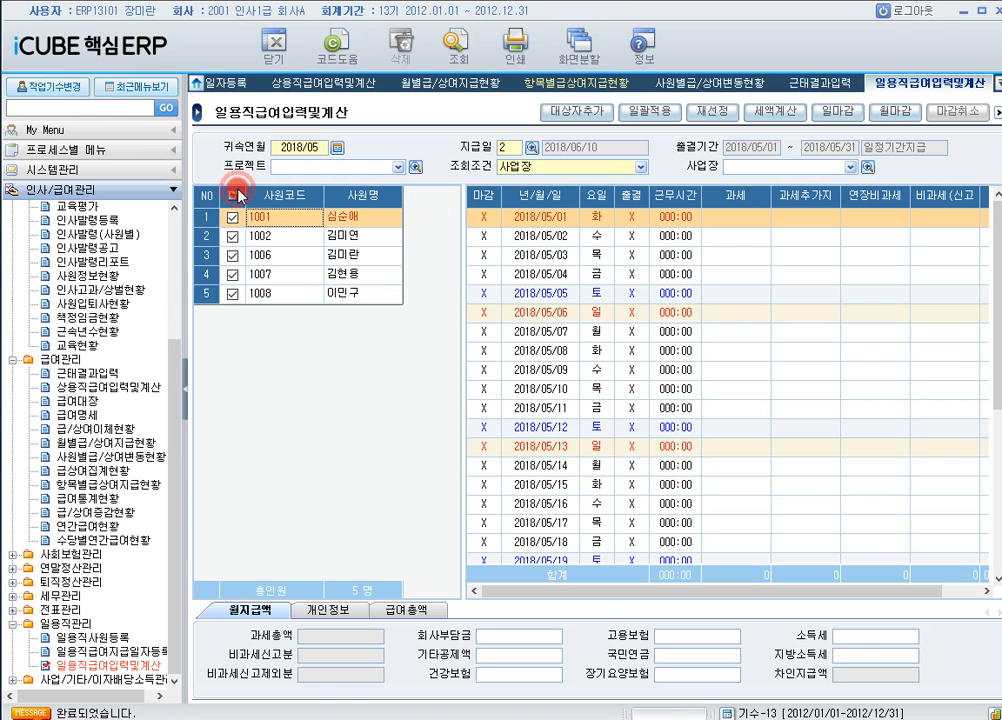
- Bulk-apply 008:00 for 평일 and 토요일 with 비과세(신고제외분) 8,000 to all listed daily workers, then view 급여총액
click(647, 116)
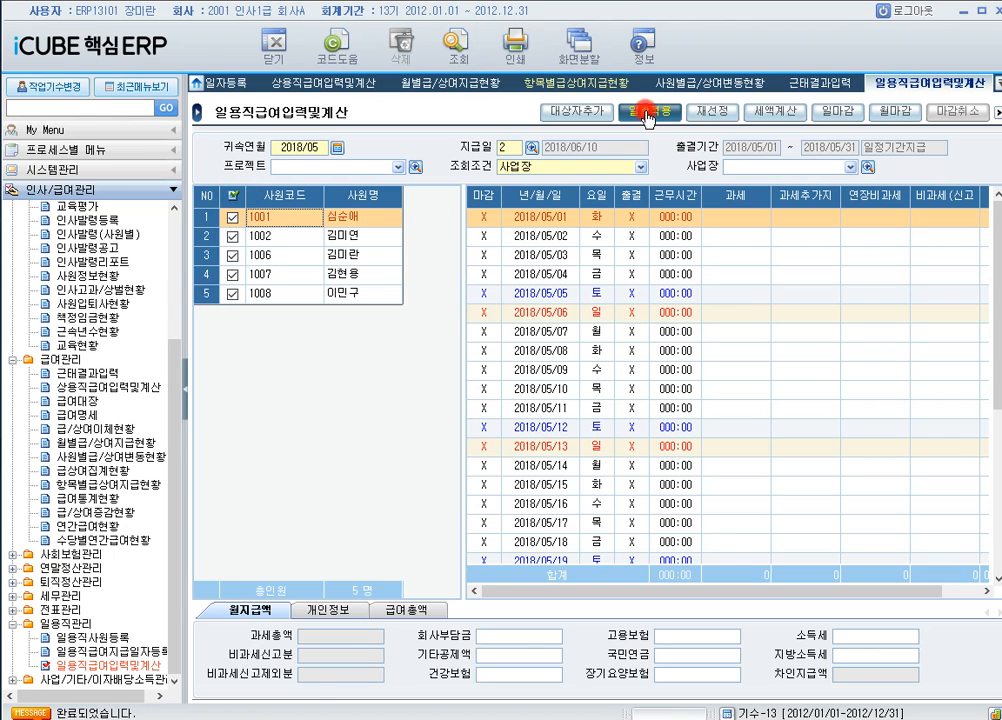
text(008:00)
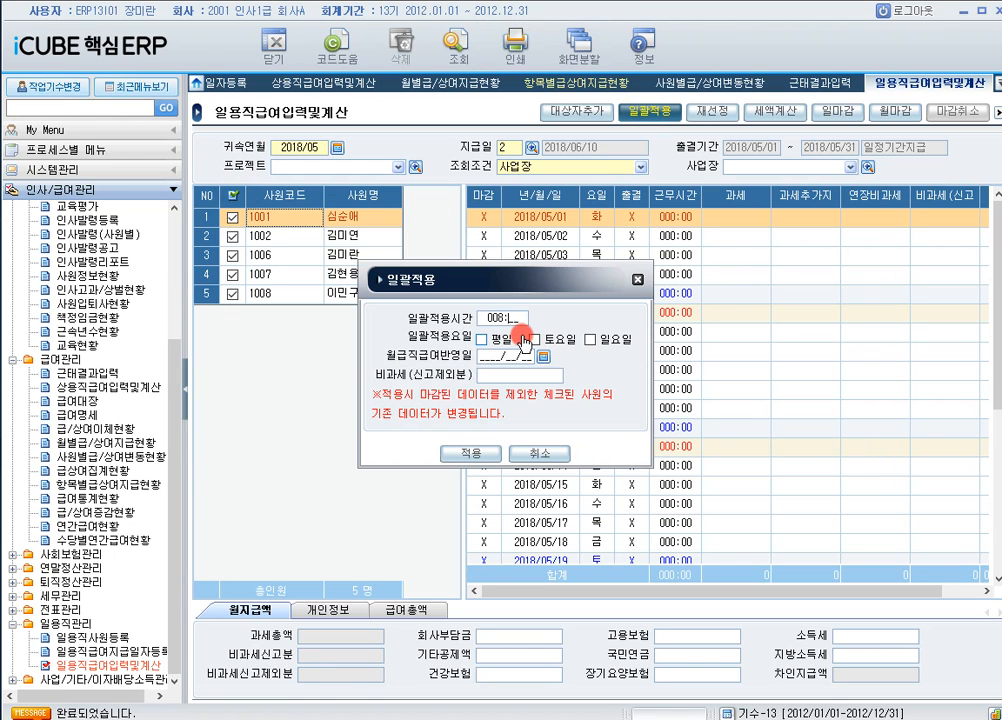
click(522, 342)
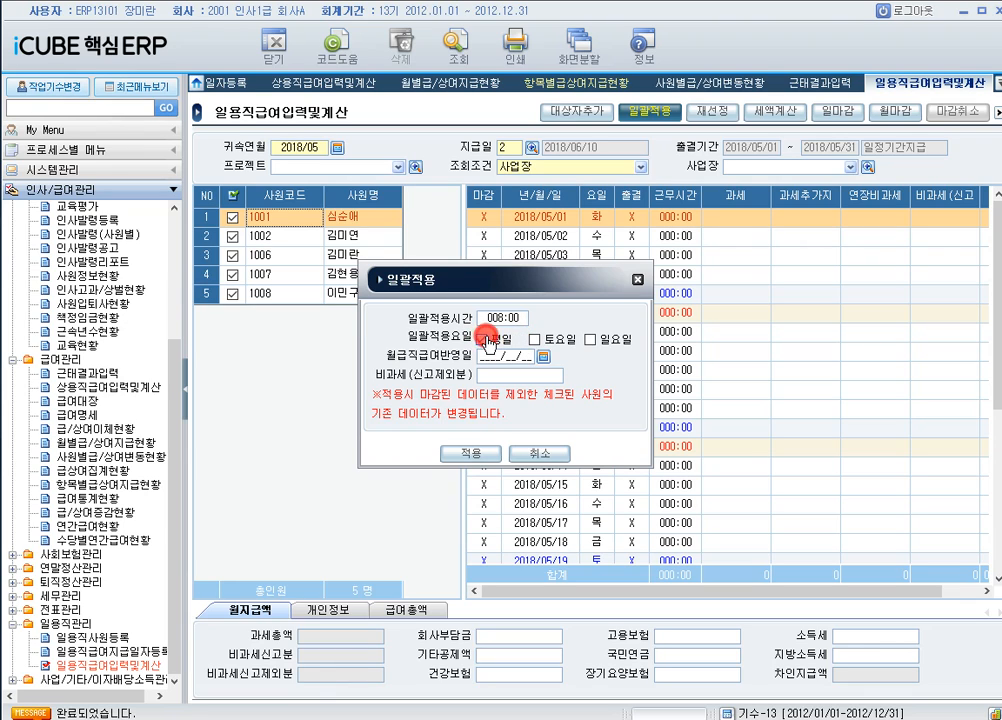
click(536, 340)
click(498, 374)
text(80)
key(Return)
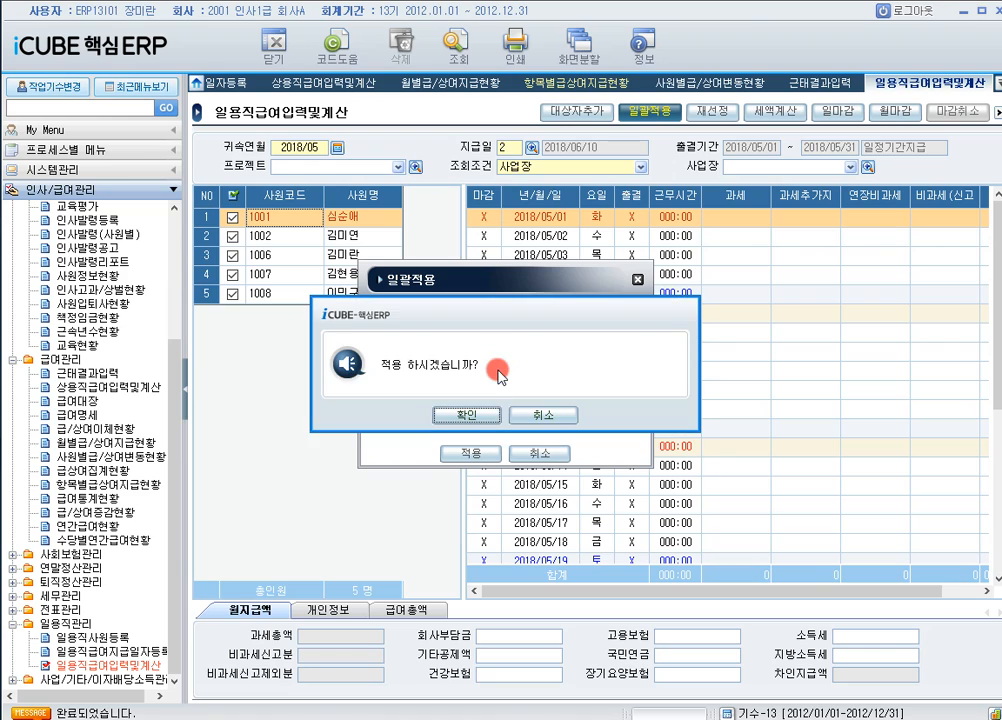
click(488, 418)
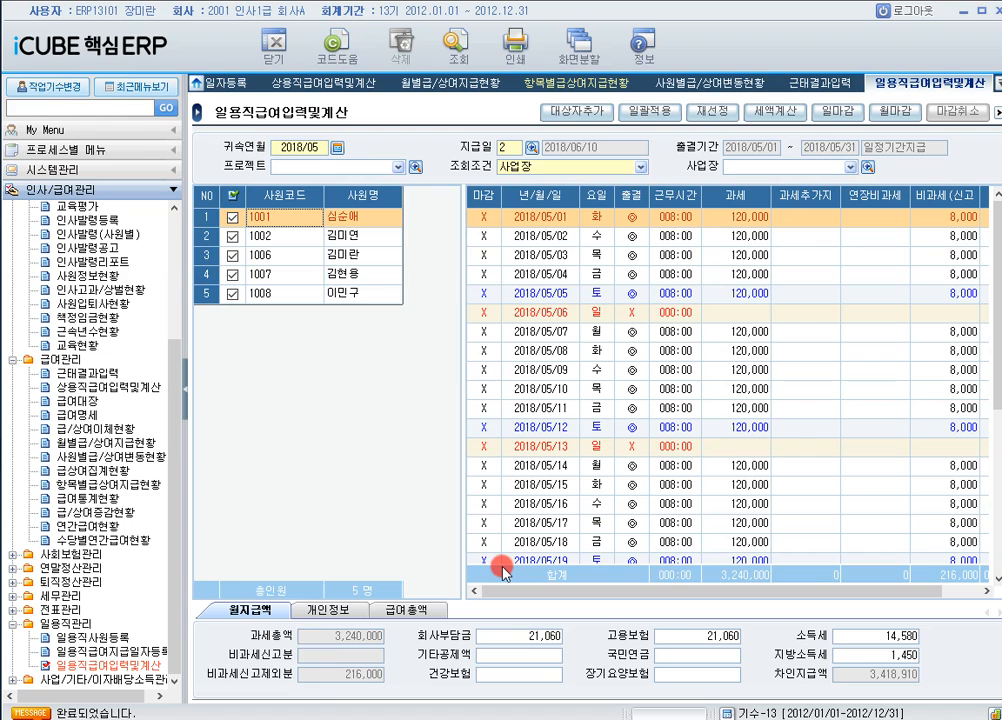
click(428, 612)
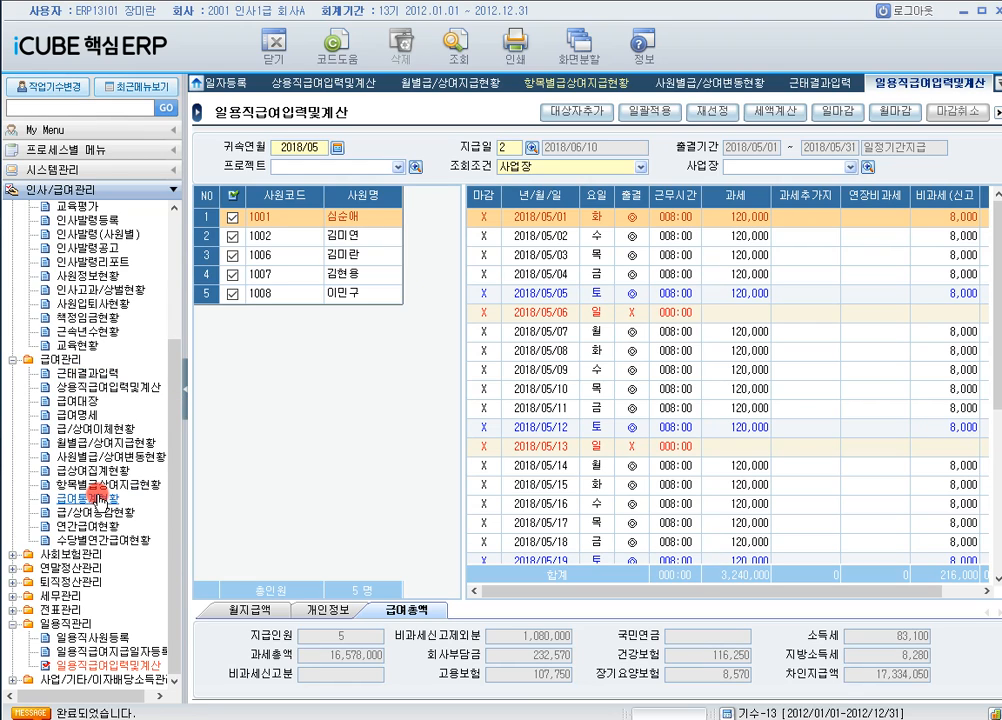
- Open 급/상여이체현황 and set its 귀속연월 to 2017년 10월
click(88, 429)
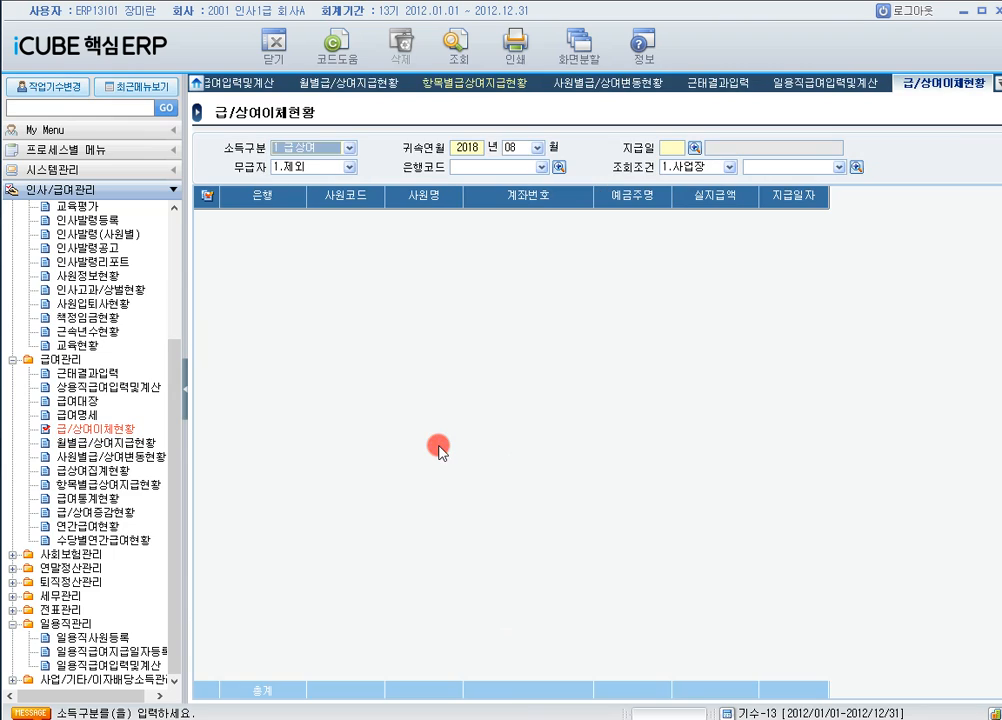
click(522, 152)
click(466, 148)
text(201710)
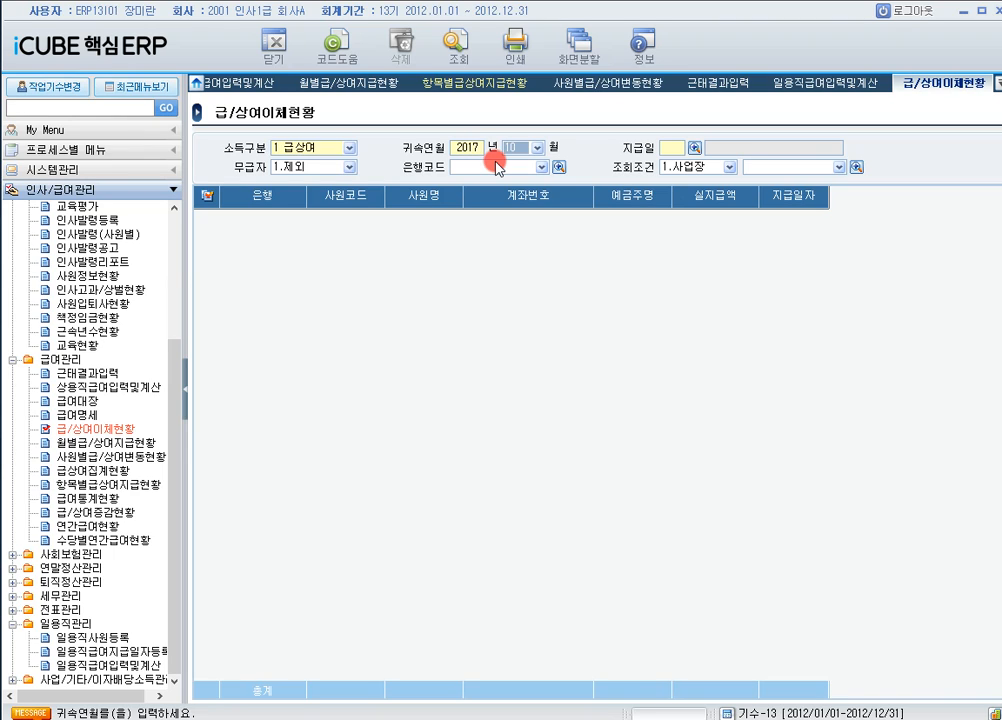
click(525, 149)
click(527, 150)
click(513, 152)
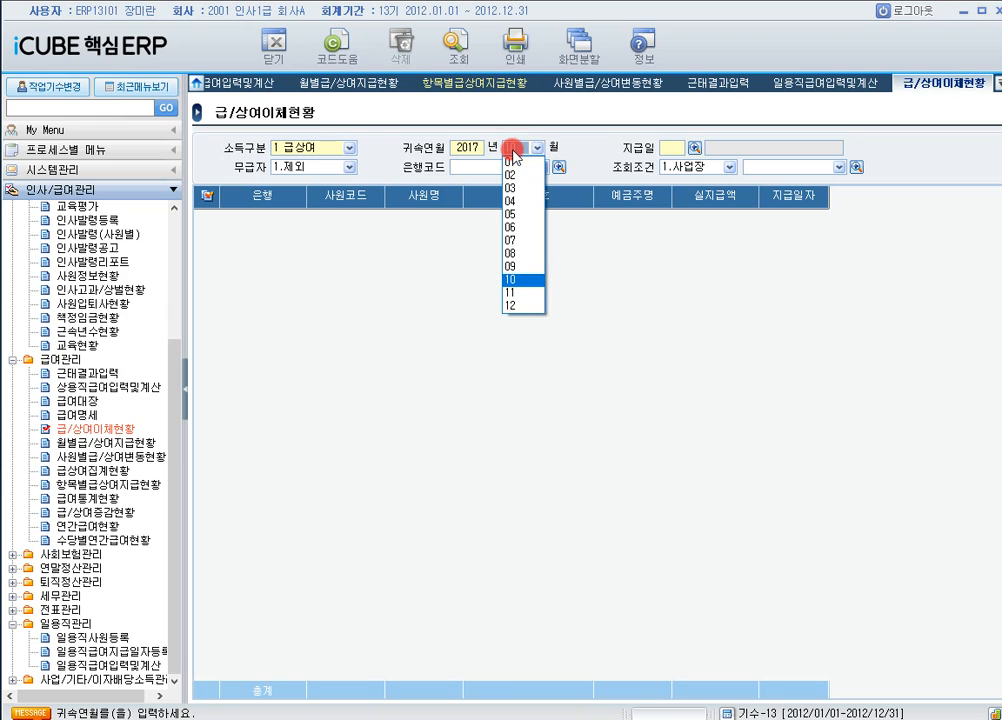
click(513, 151)
click(535, 149)
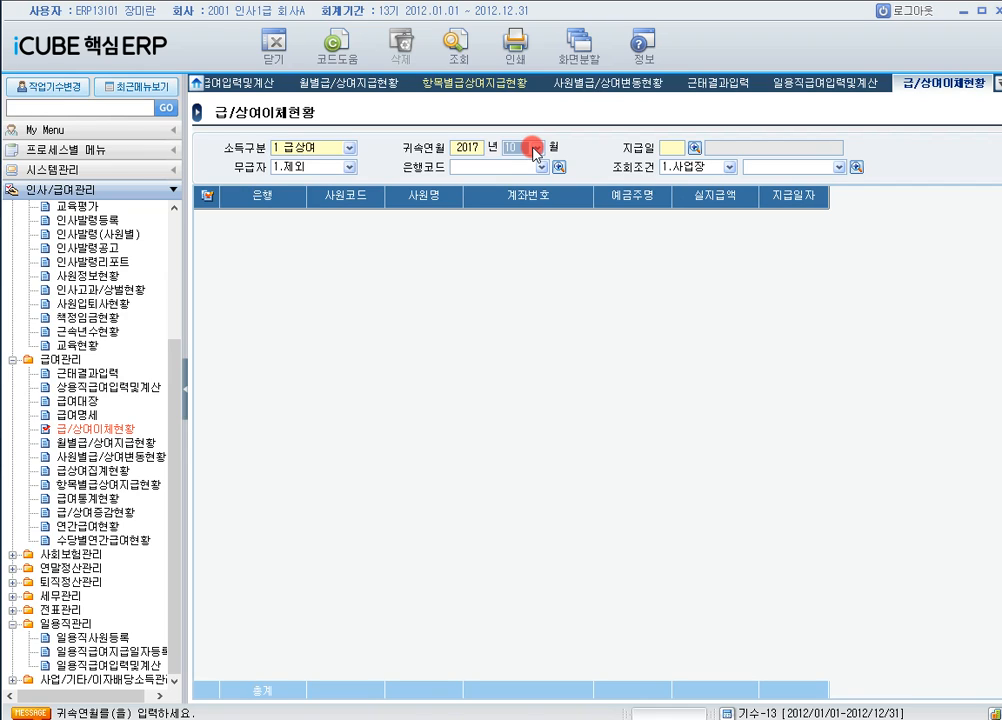
click(535, 149)
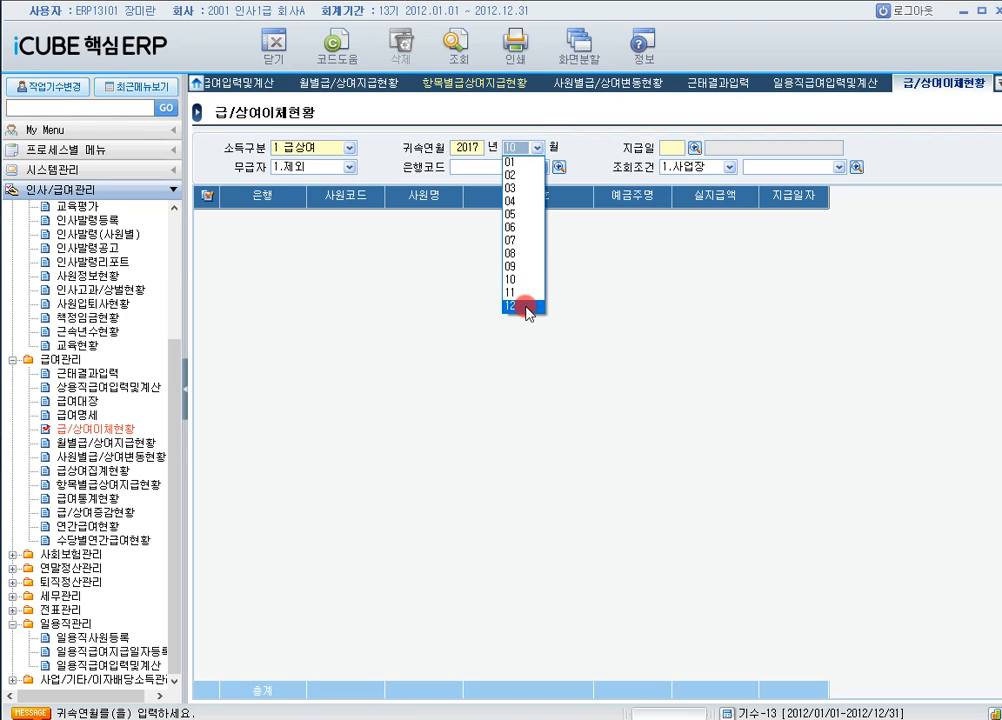
- Set 소득구분 to 2 연말정산 and 귀속연월 to 2017년 13월, and query the transfer list
click(349, 152)
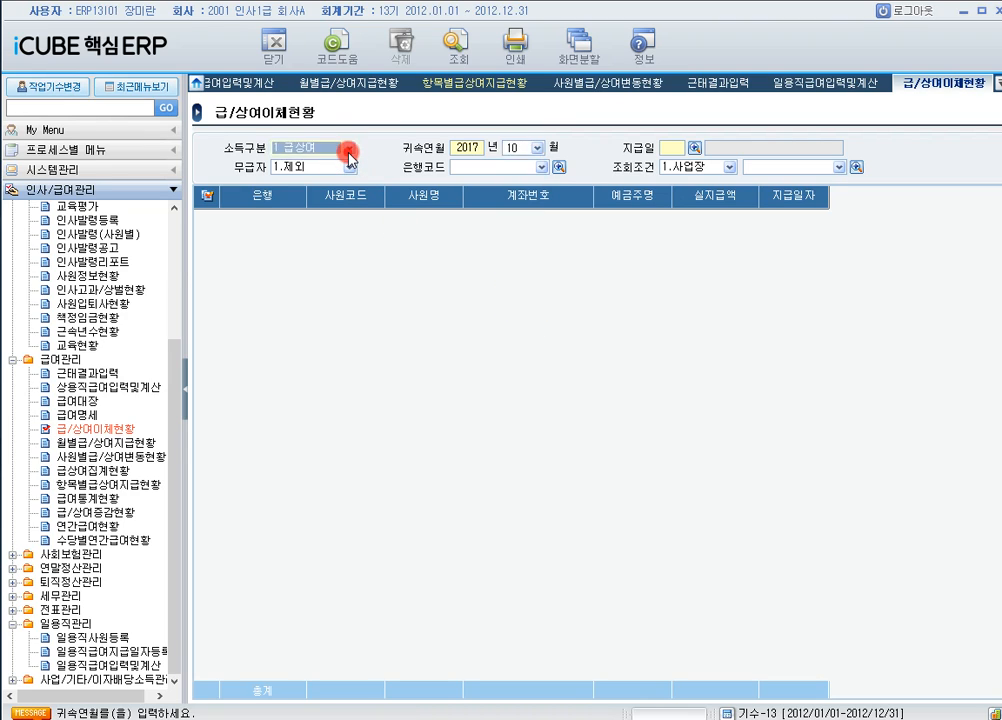
click(349, 151)
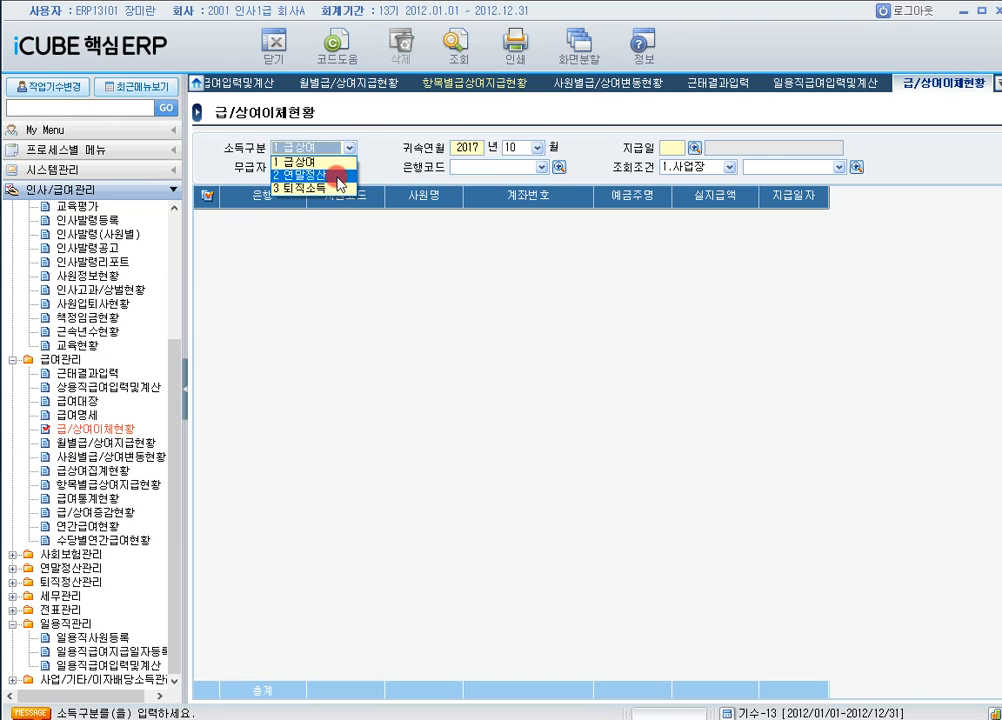
click(336, 176)
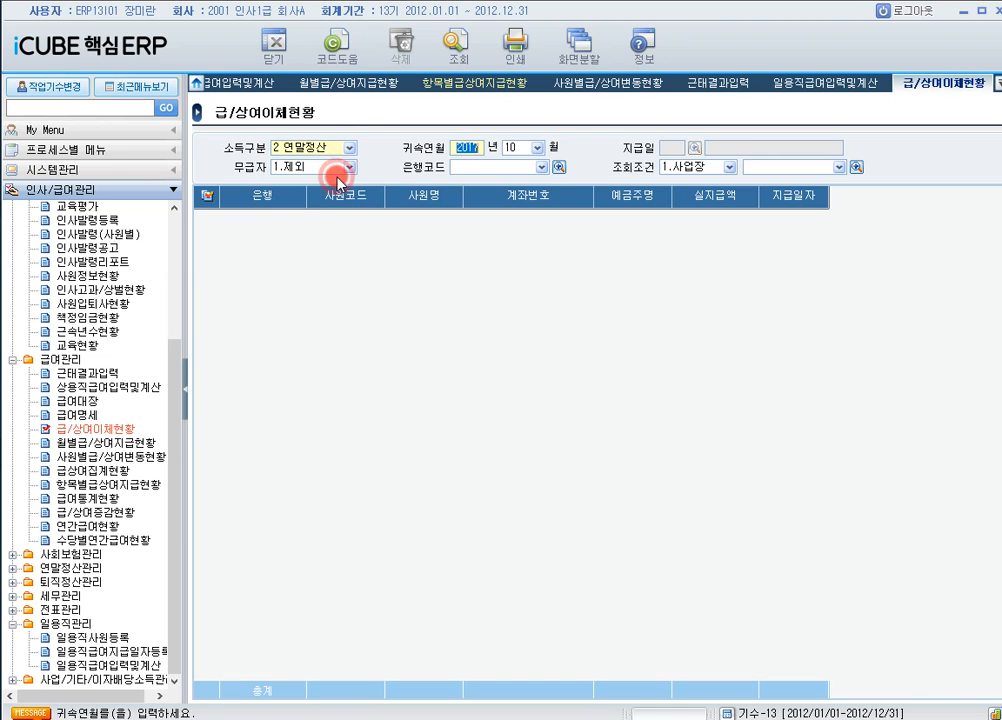
click(537, 148)
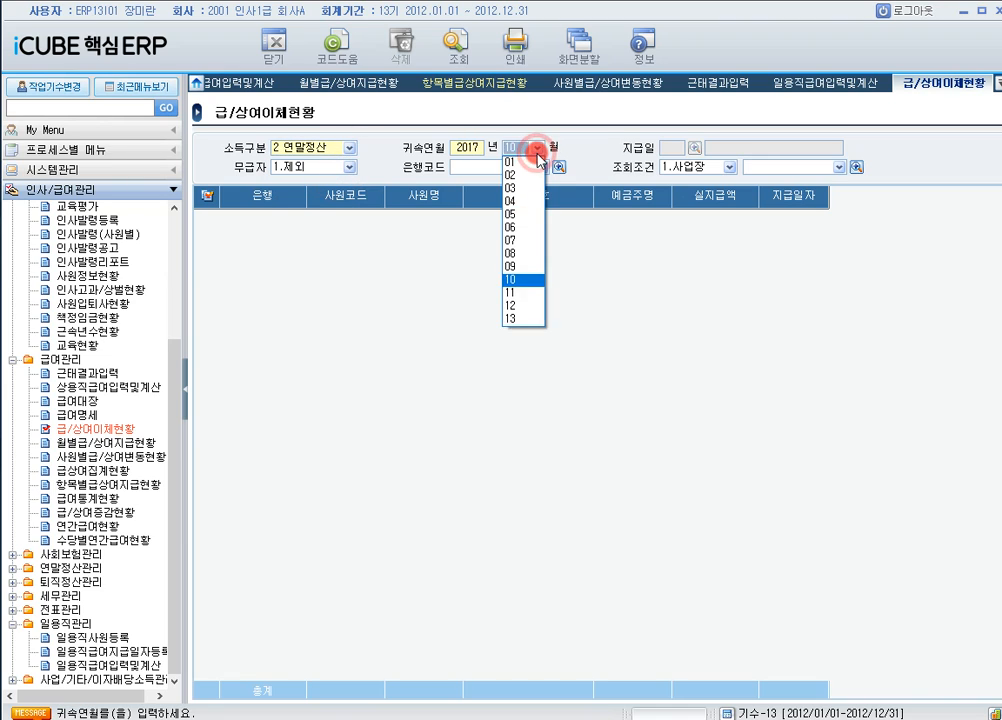
click(522, 318)
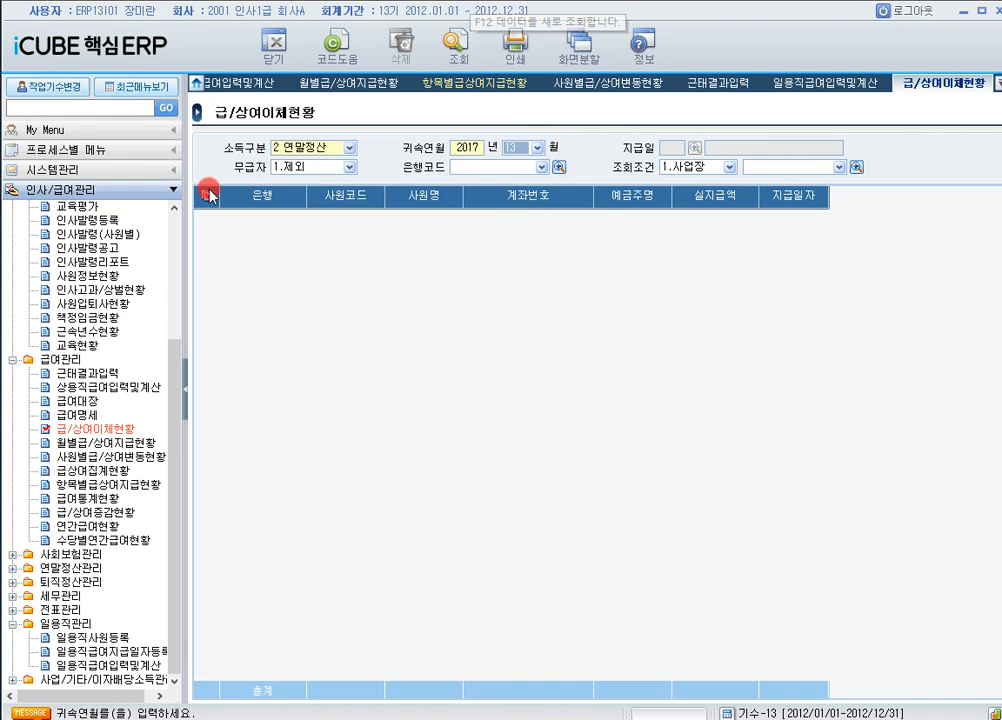
click(447, 55)
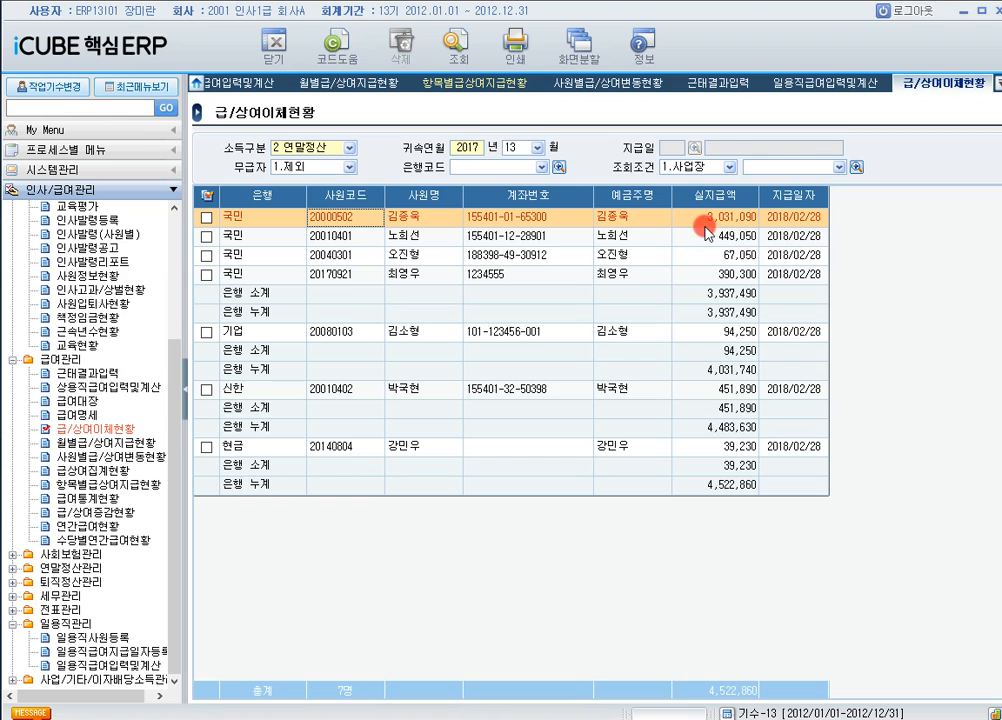
- Compare the 실지급액 subtotals per bank (은행 소계) in the transfer list
click(736, 294)
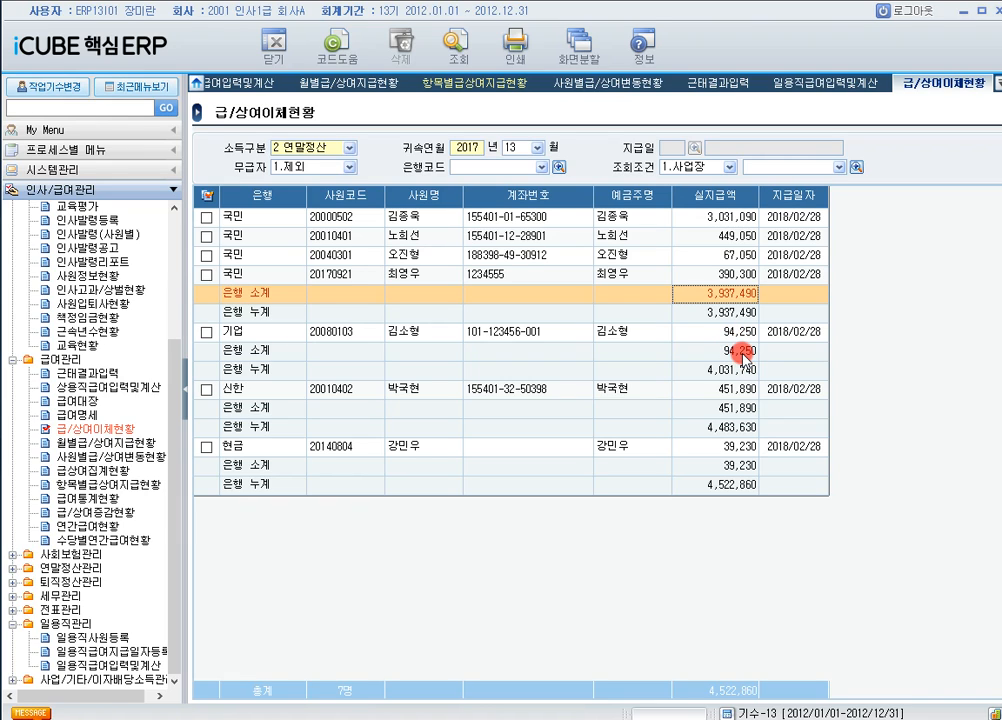
click(741, 408)
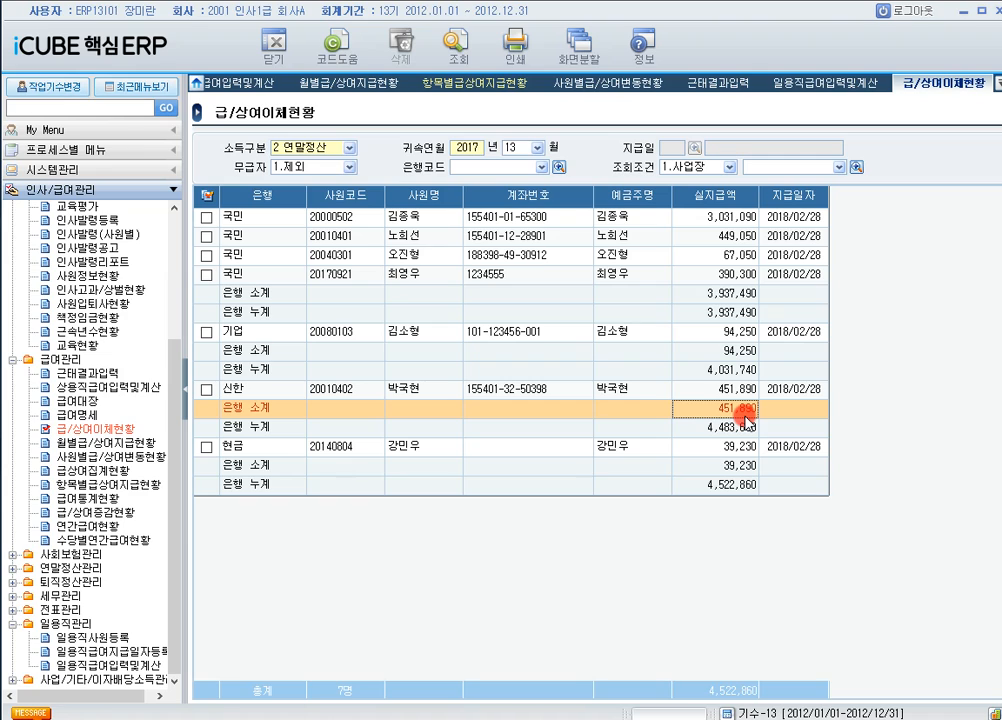
click(730, 465)
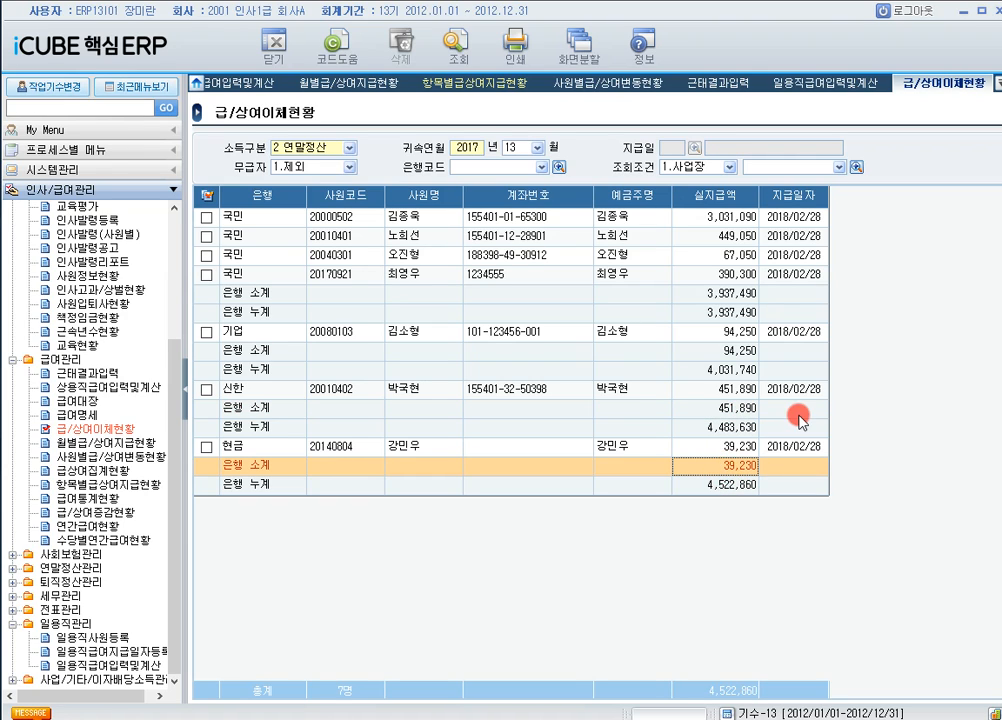
click(731, 293)
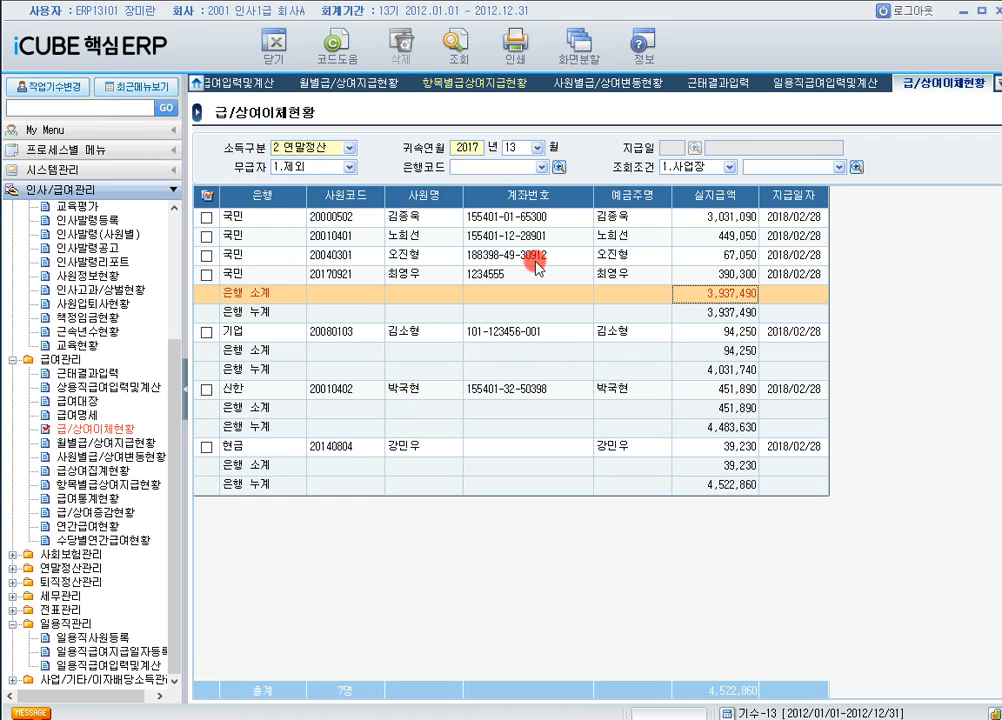
- Open 부서등록 under 시스템관리 > 회사등록정보 and check the 사용기간 end date of each department
drag(174, 416, 180, 265)
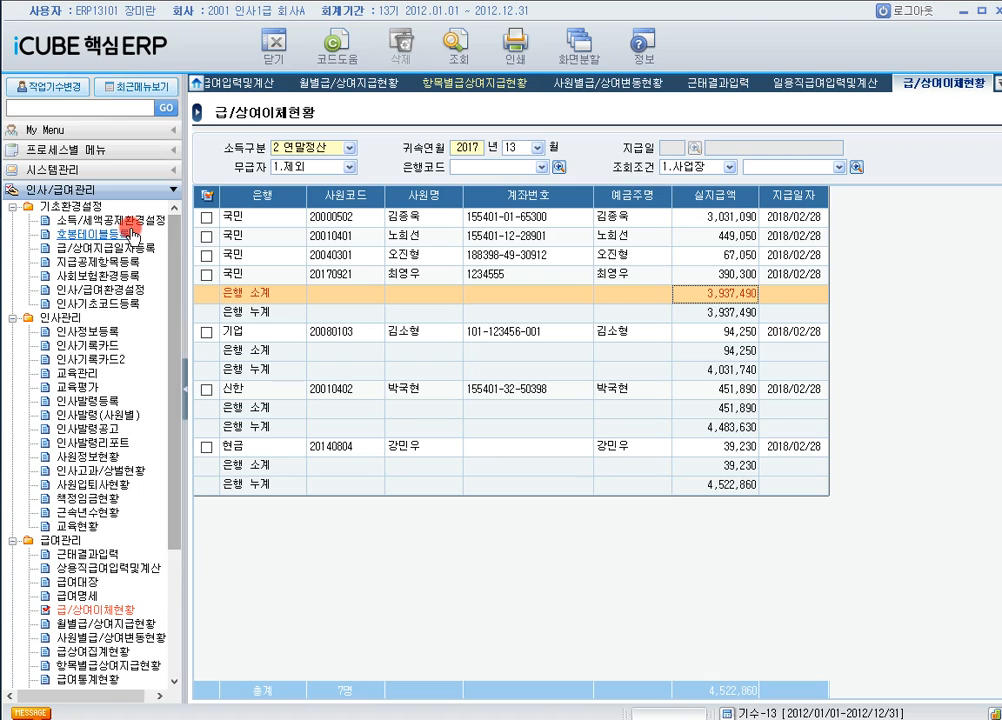
click(163, 180)
click(13, 188)
click(85, 229)
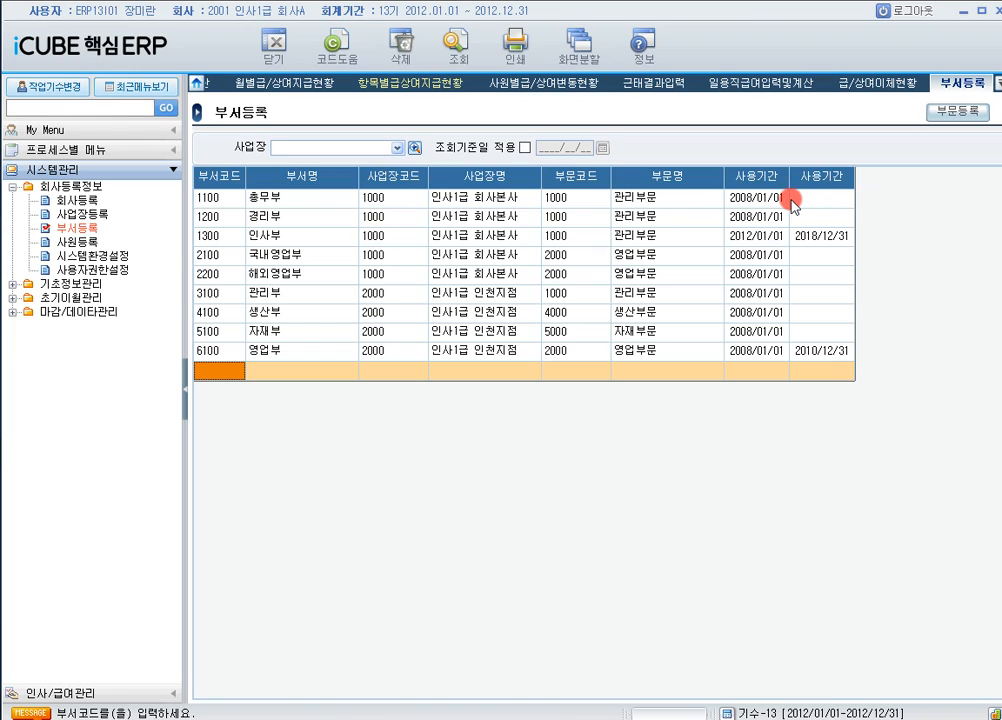
click(818, 334)
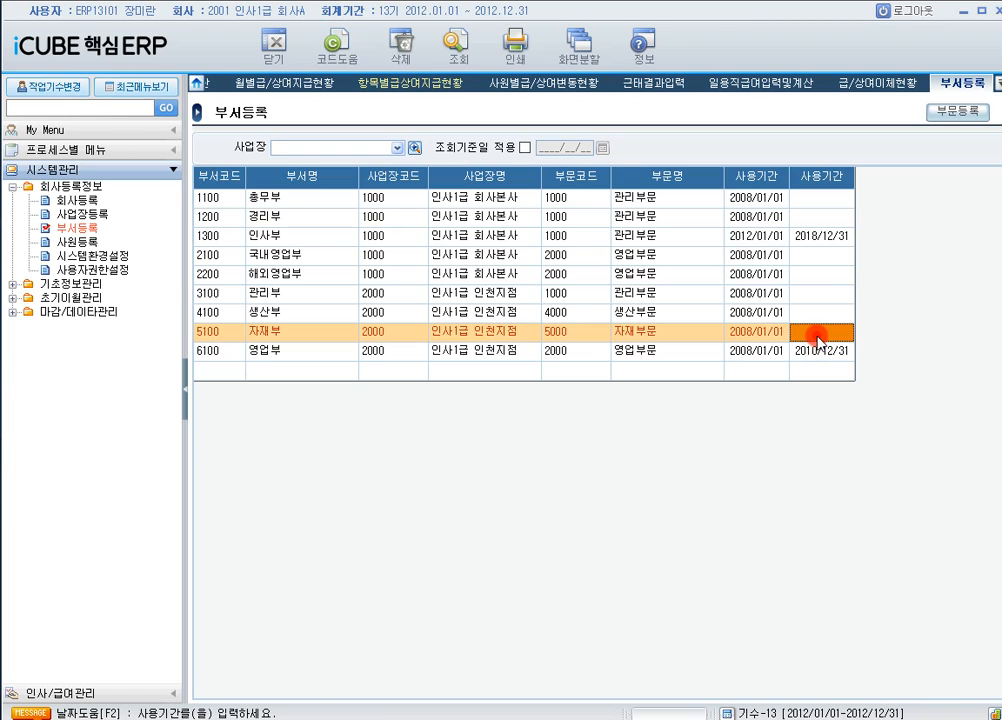
click(813, 202)
key(Down)
key(Down)
key(Down)
key(Down)
key(Down)
key(Down)
- Check which departments belong to 영업부문 and which 사업장코드 each department is assigned to
click(667, 254)
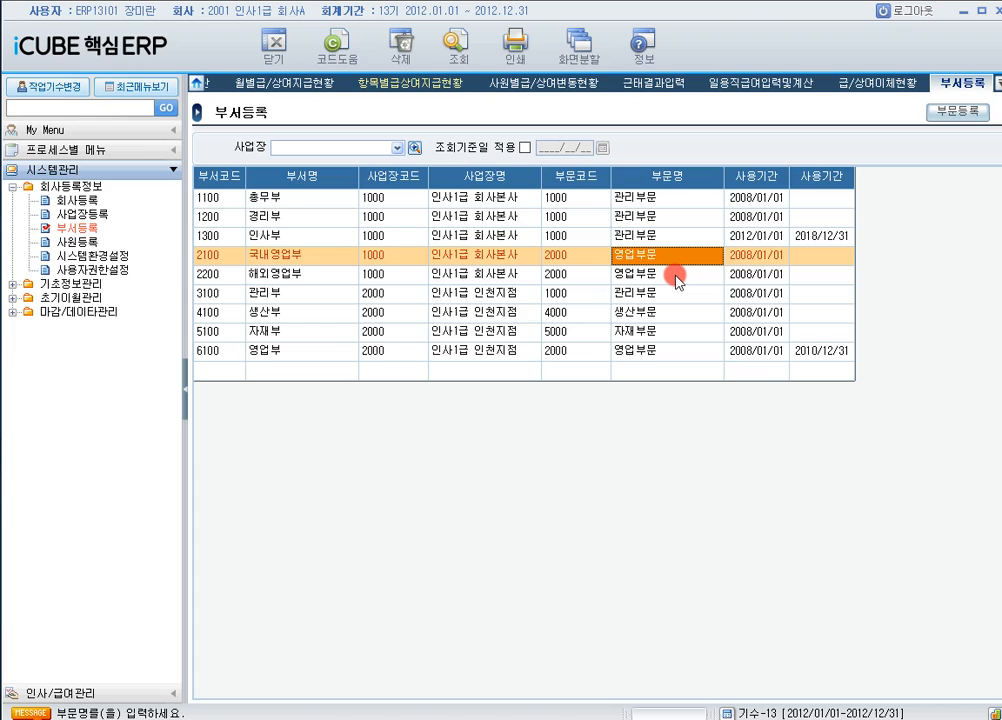
click(677, 281)
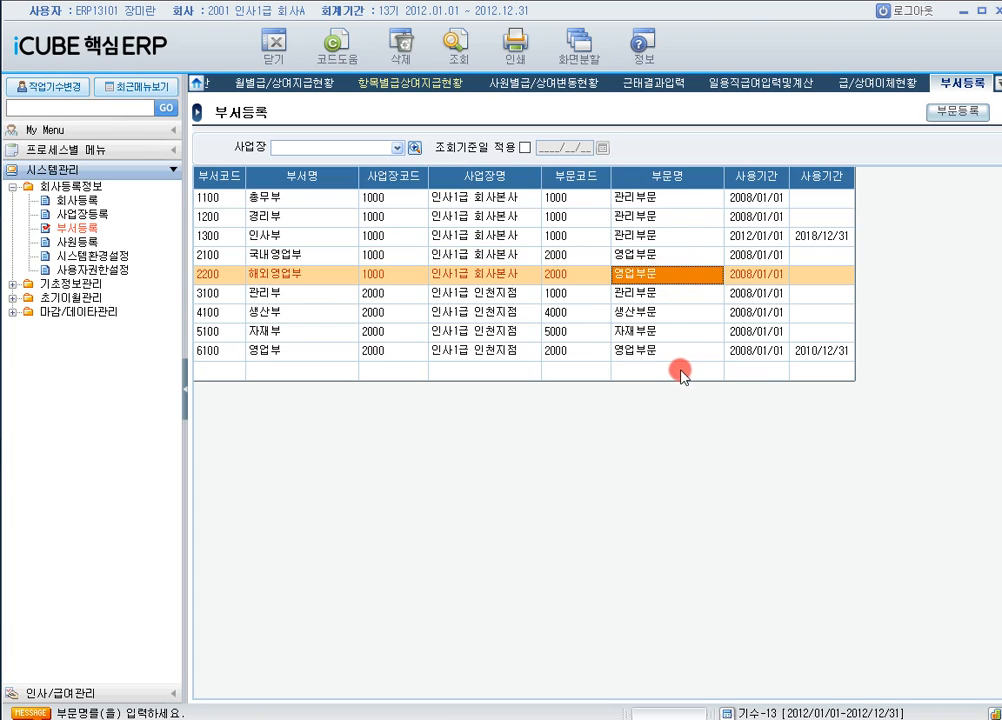
click(679, 351)
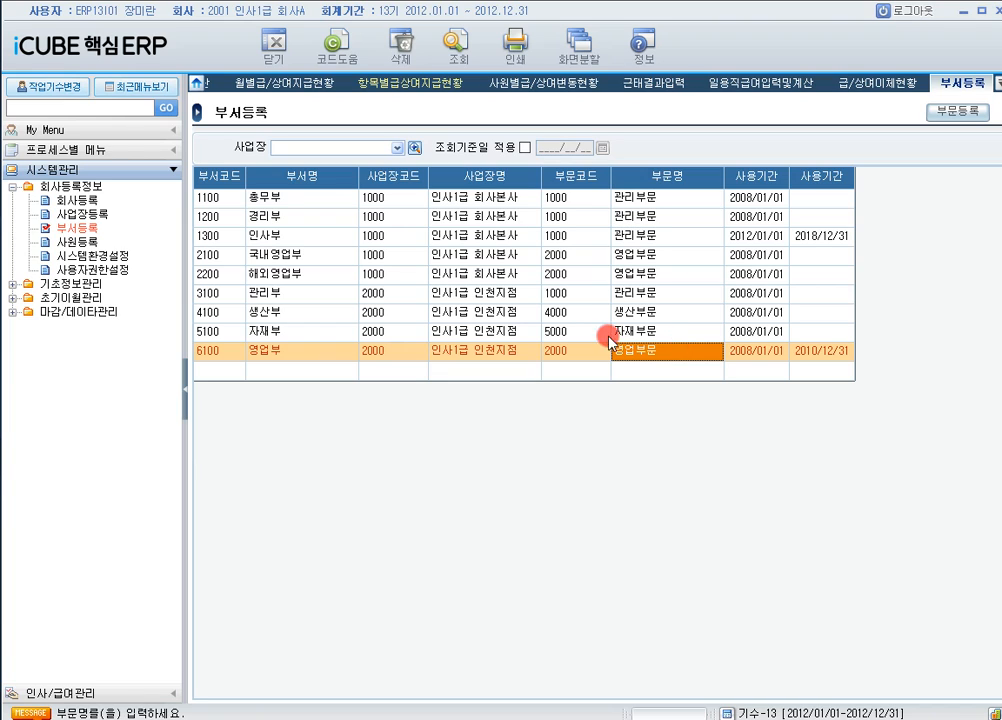
click(392, 203)
key(Down)
key(Down)
key(Down)
key(Down)
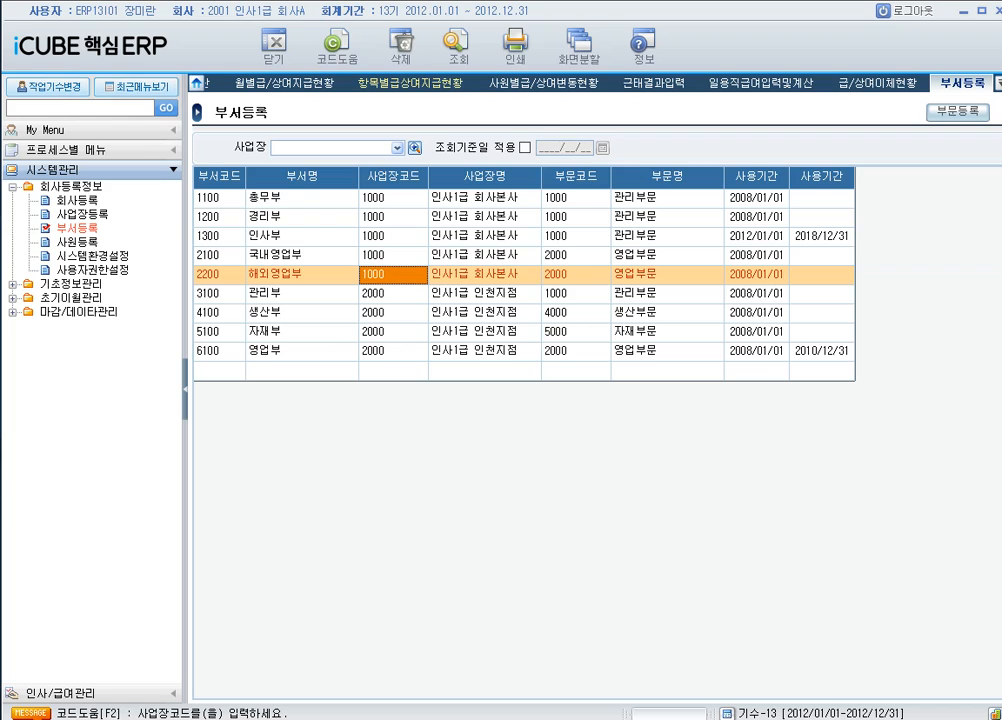
- Open 사원등록, clear both ends of the 부서 range, and query the employees of all departments
click(93, 245)
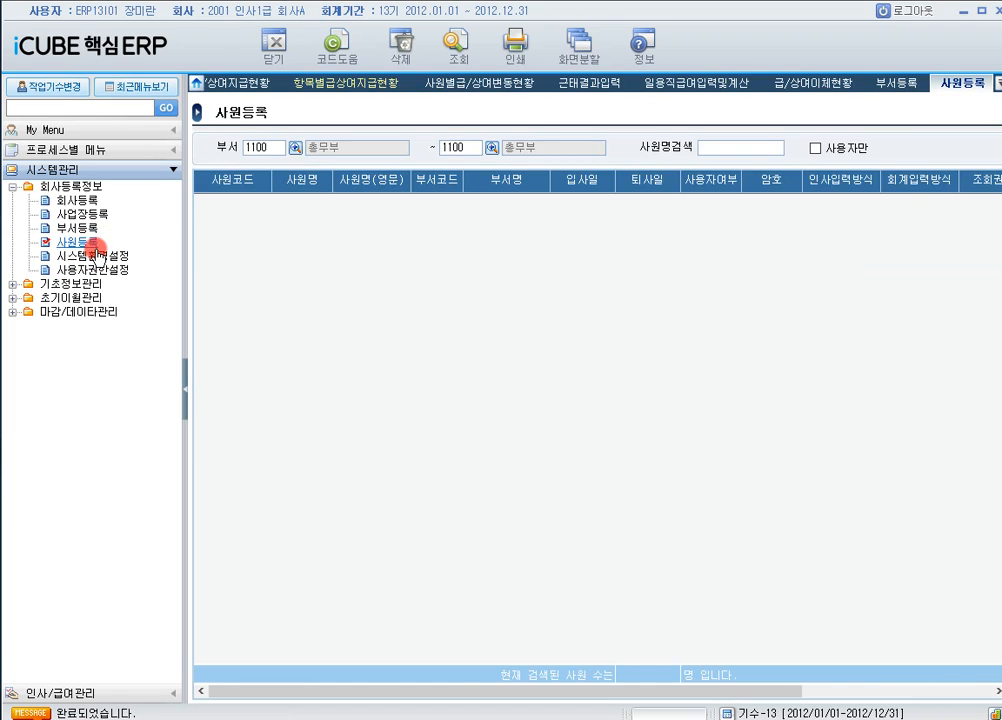
double_click(273, 150)
key(BackSpace)
double_click(461, 150)
key(BackSpace)
click(455, 42)
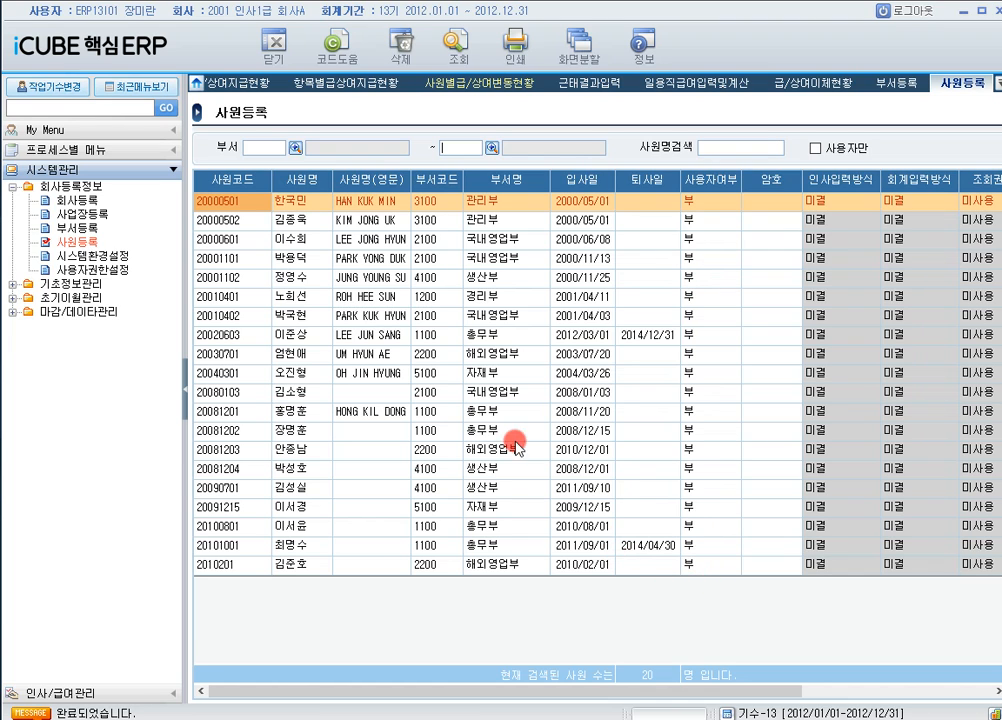
- Open 사용자권한설정, set 모듈구분 to H. 인사/급여관리, and review the listed user's menu permissions
click(93, 268)
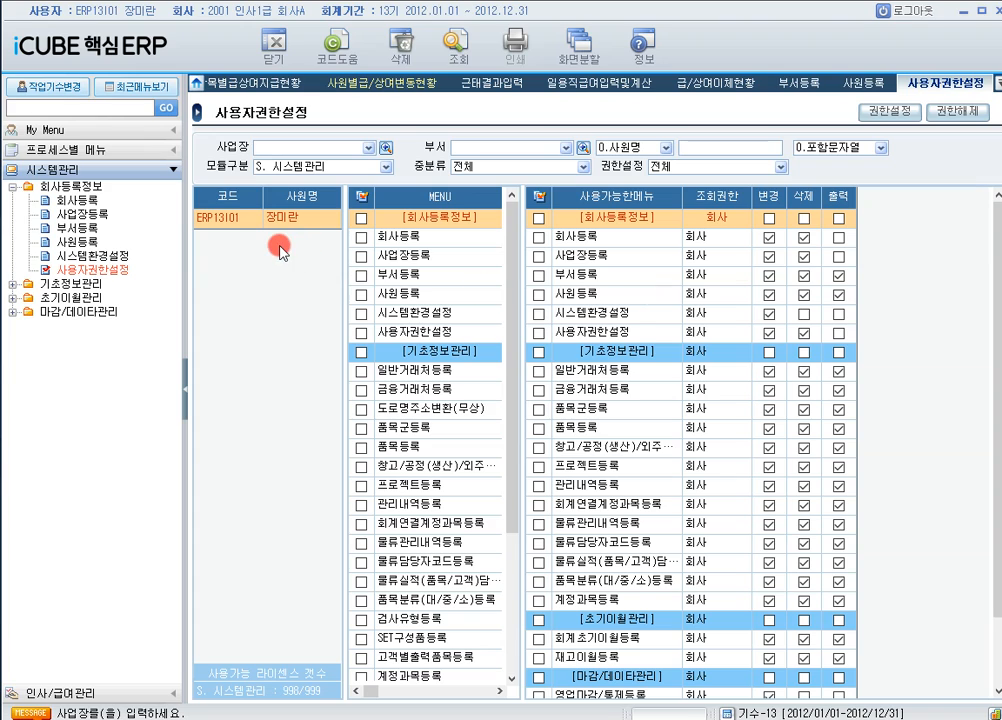
click(272, 260)
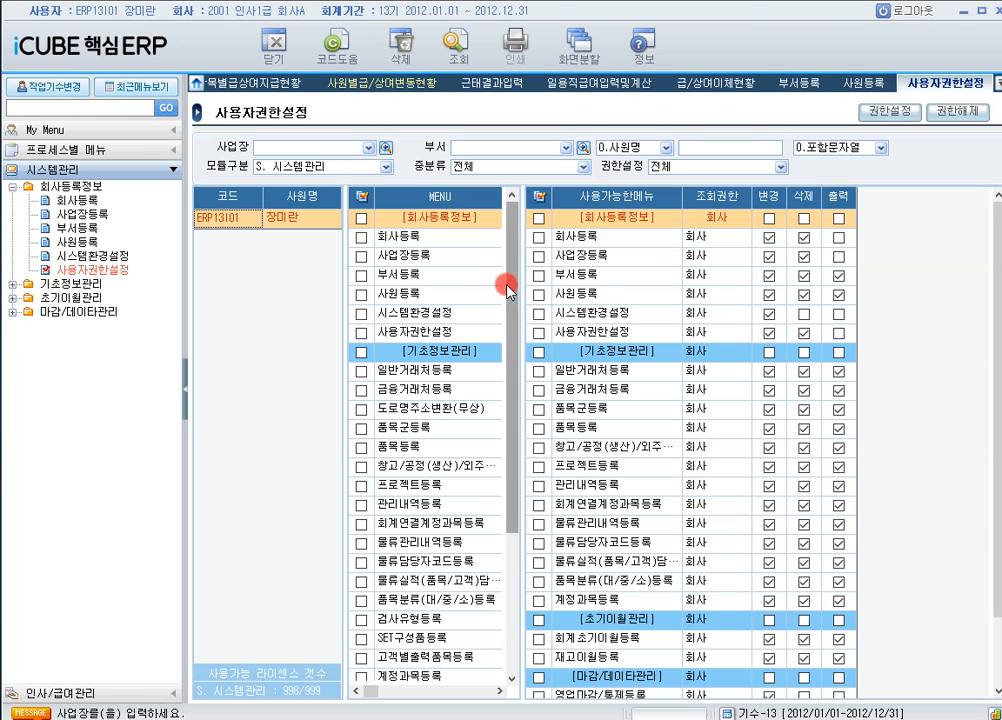
click(369, 172)
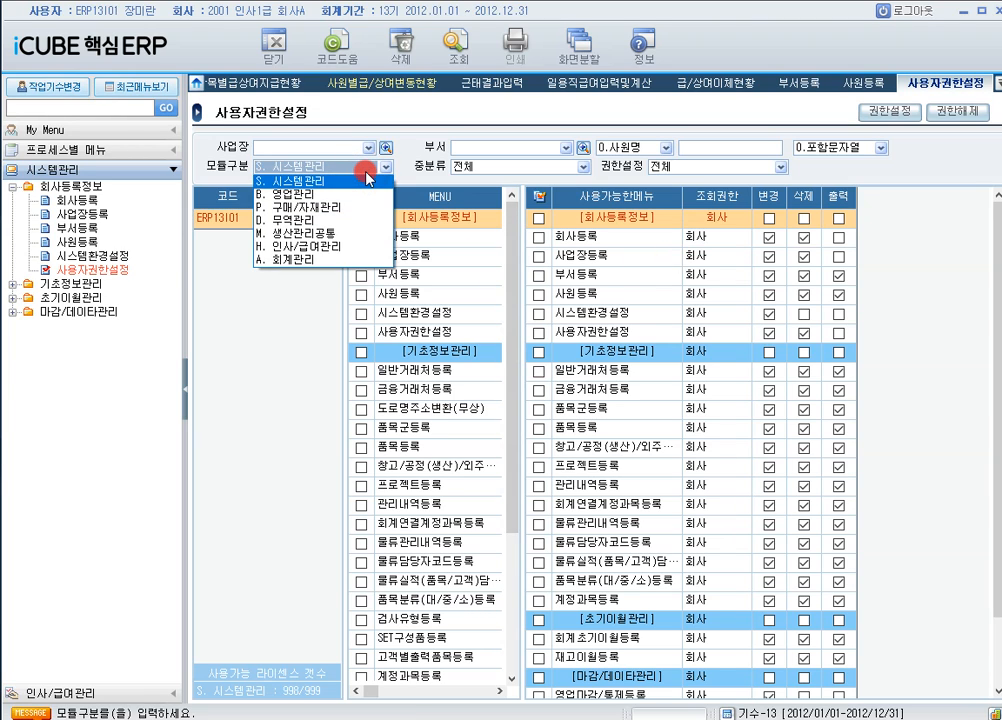
click(345, 247)
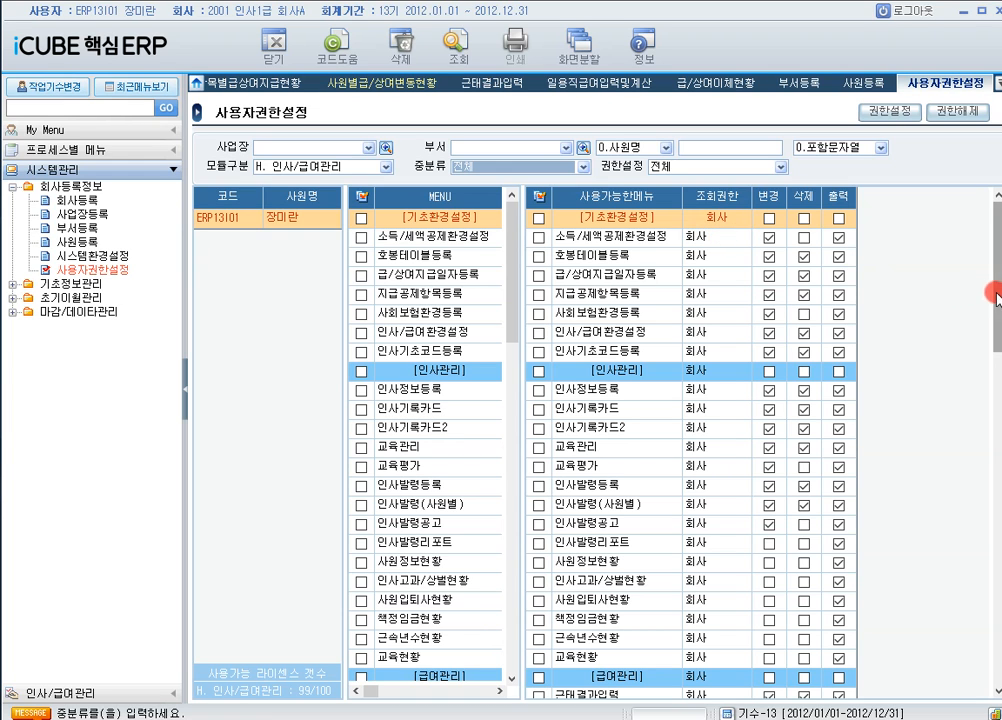
drag(995, 255, 787, 161)
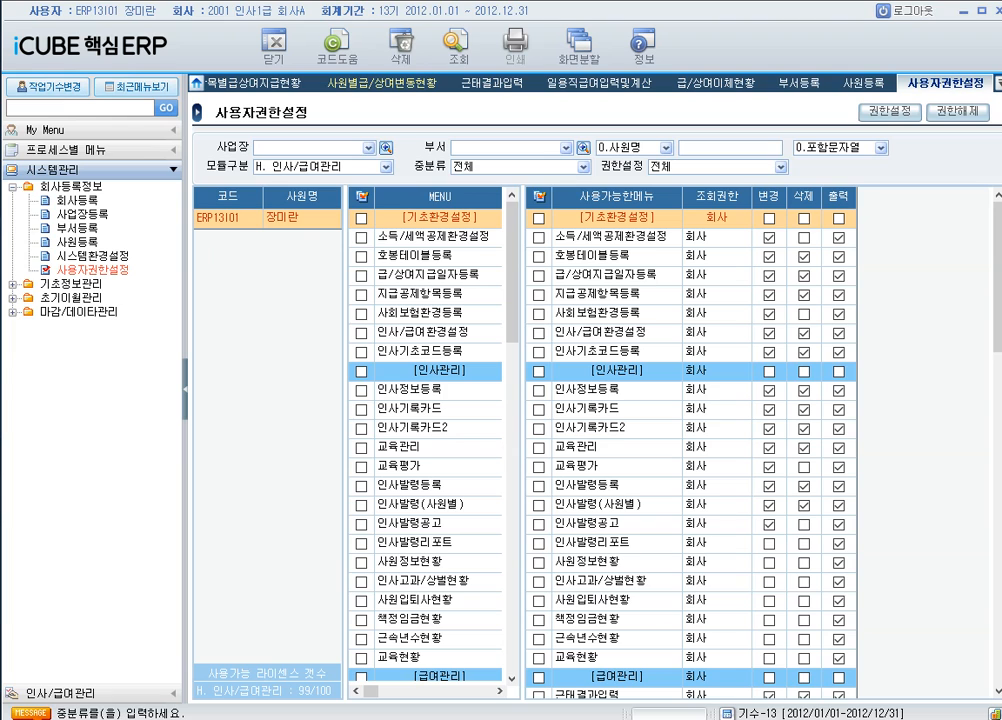
- Open 퇴직기준설정 under 인사/급여관리 > 퇴직정산관리 to examine the retirement pay settings and items
click(173, 695)
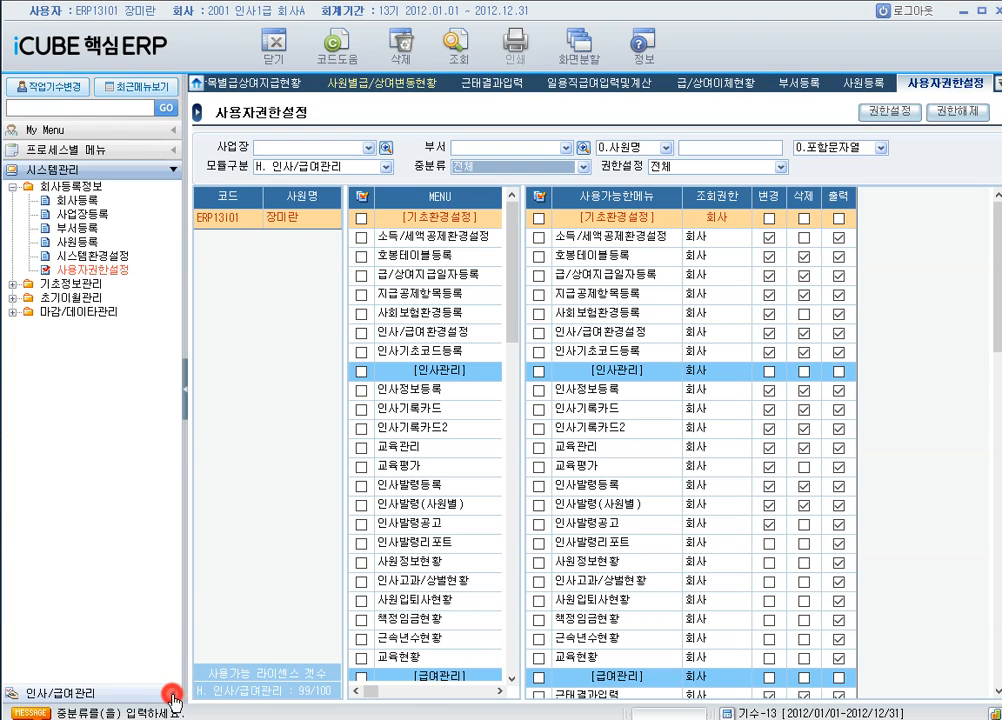
drag(179, 436, 184, 586)
click(12, 581)
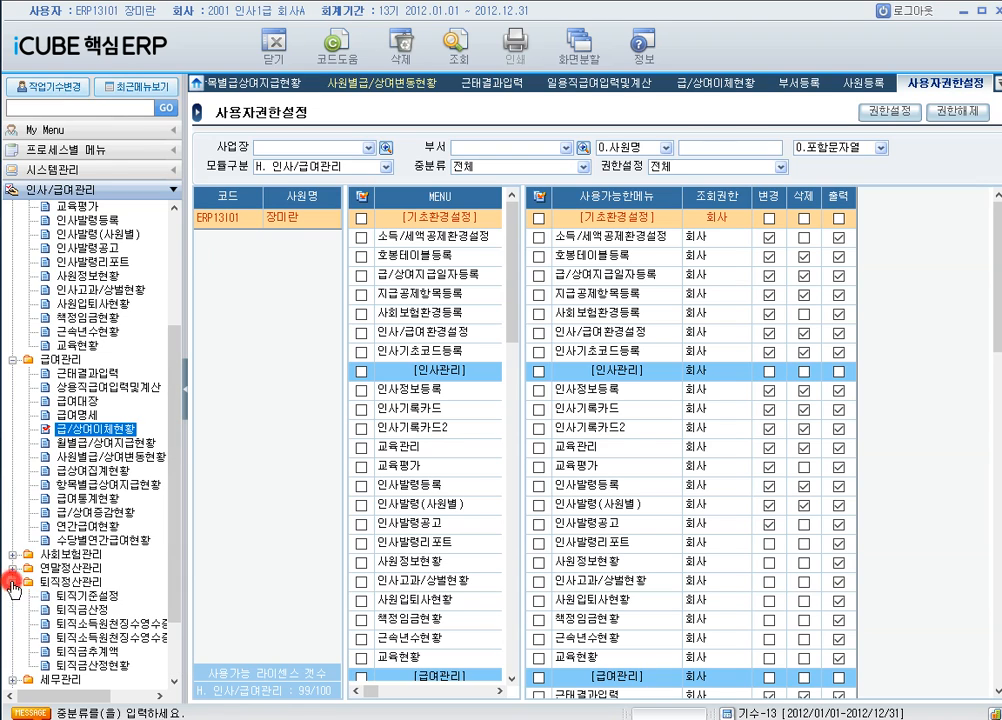
click(104, 595)
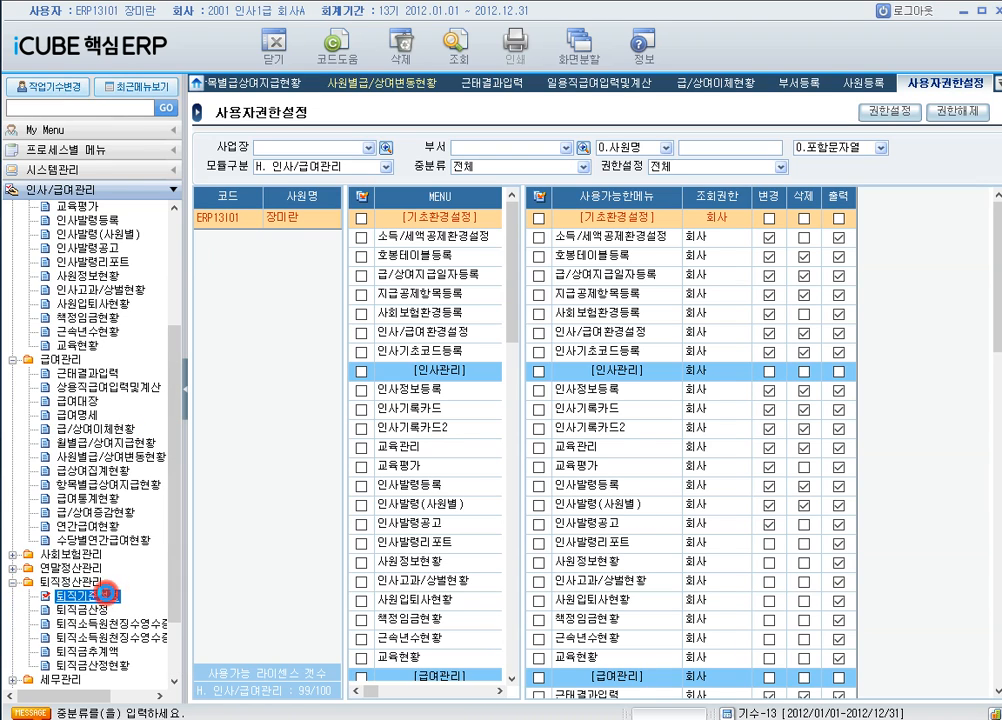
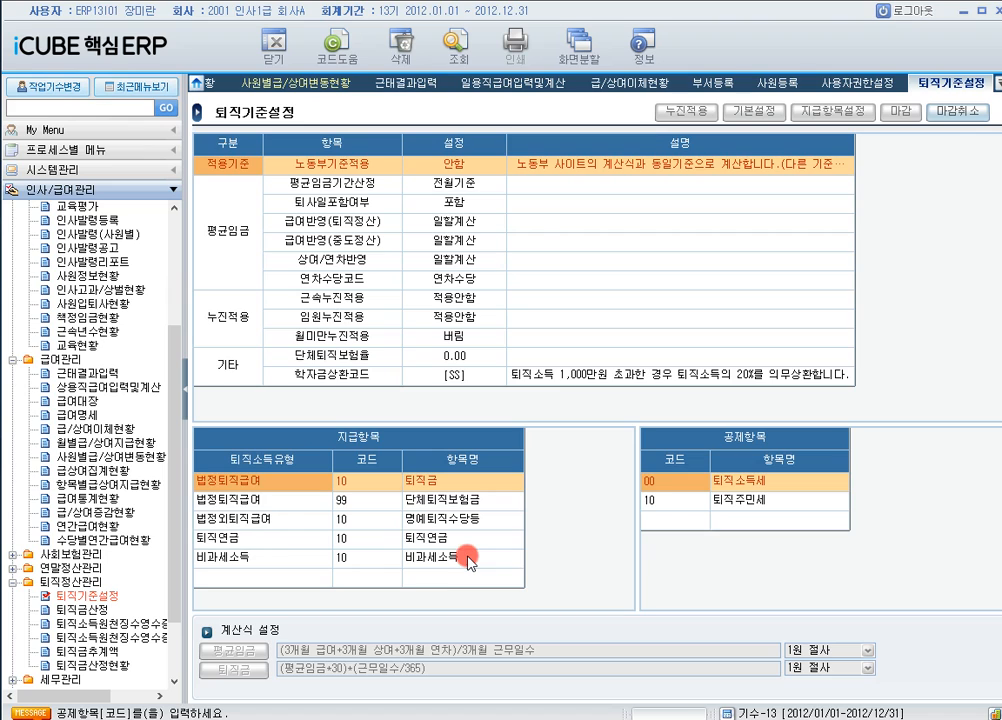
- Open 퇴직금산정현황 under 퇴직정산관리 and include all business sites in the 사업장 filter
scroll(174, 640, down, 2)
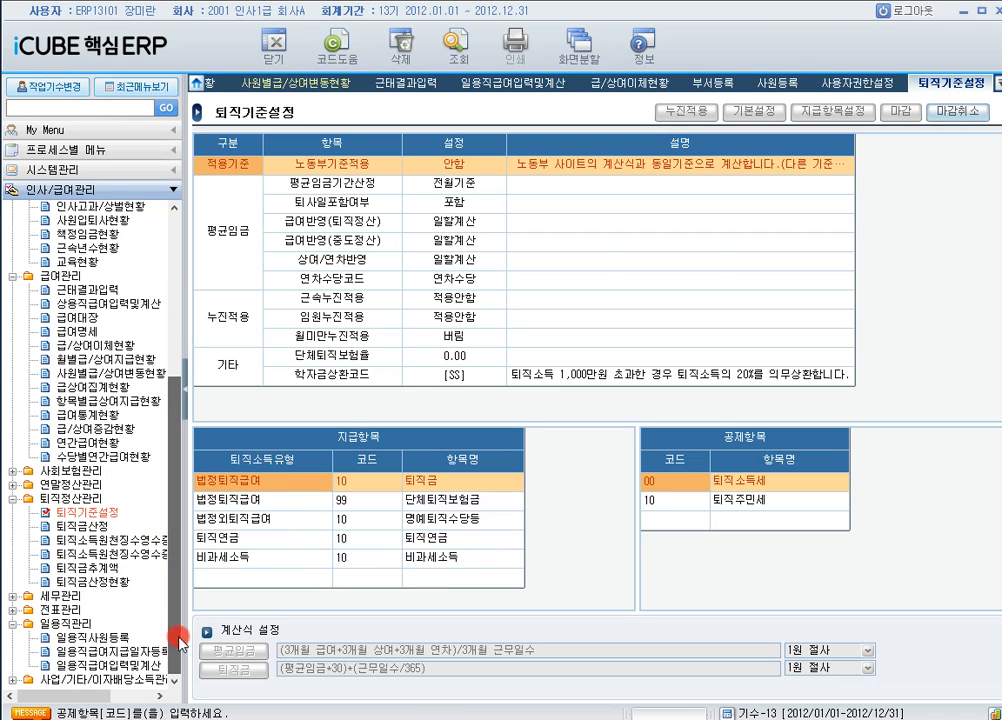
click(115, 584)
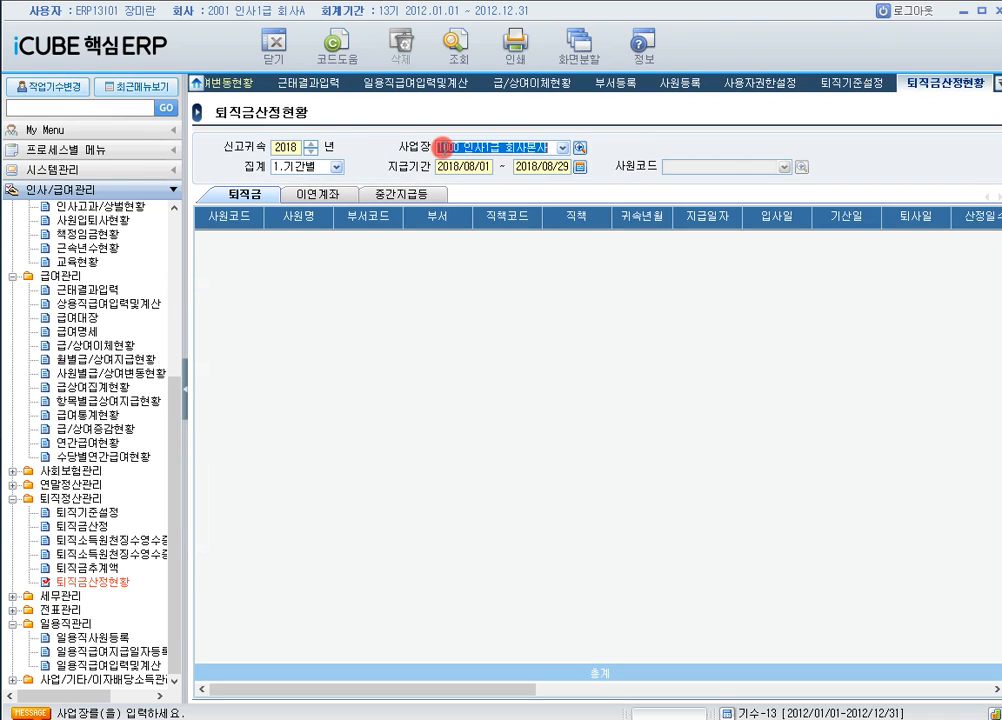
click(580, 147)
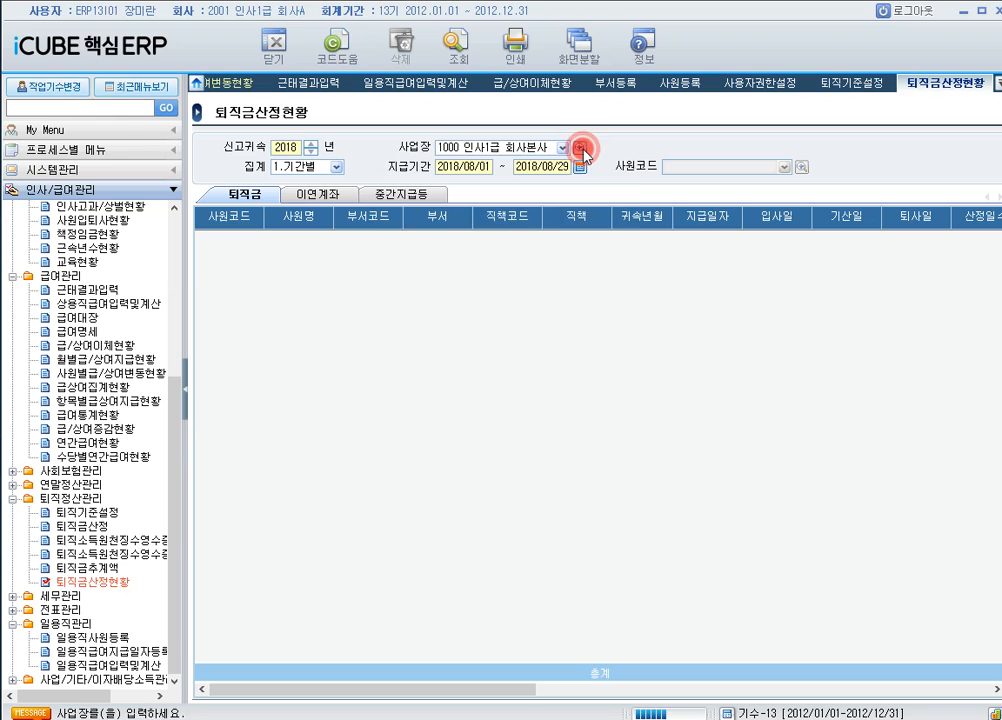
click(393, 297)
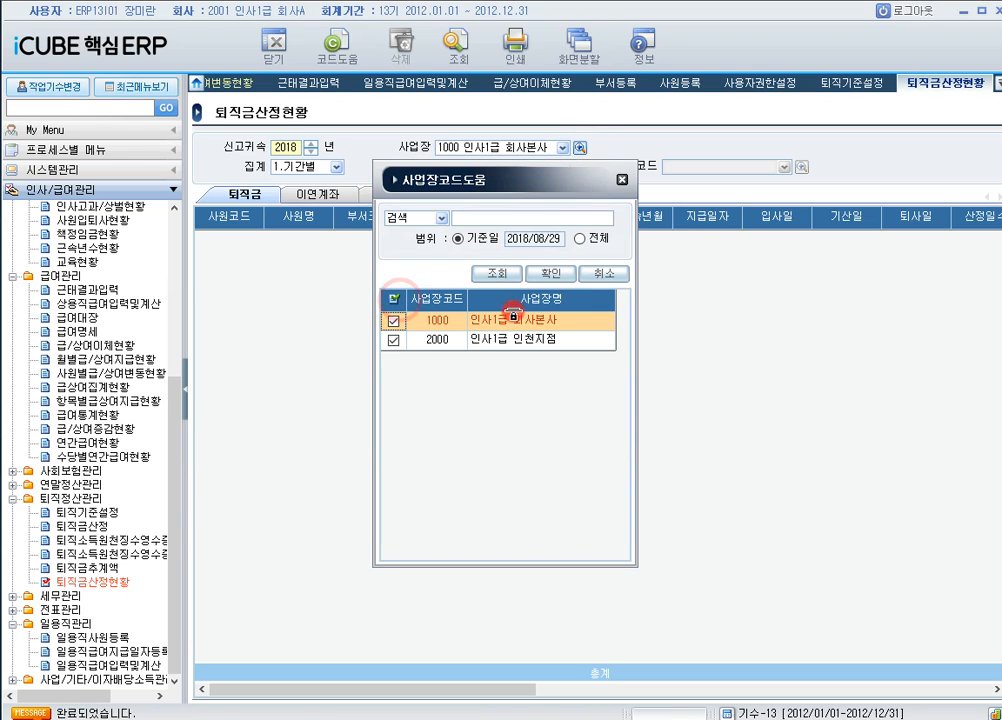
click(553, 274)
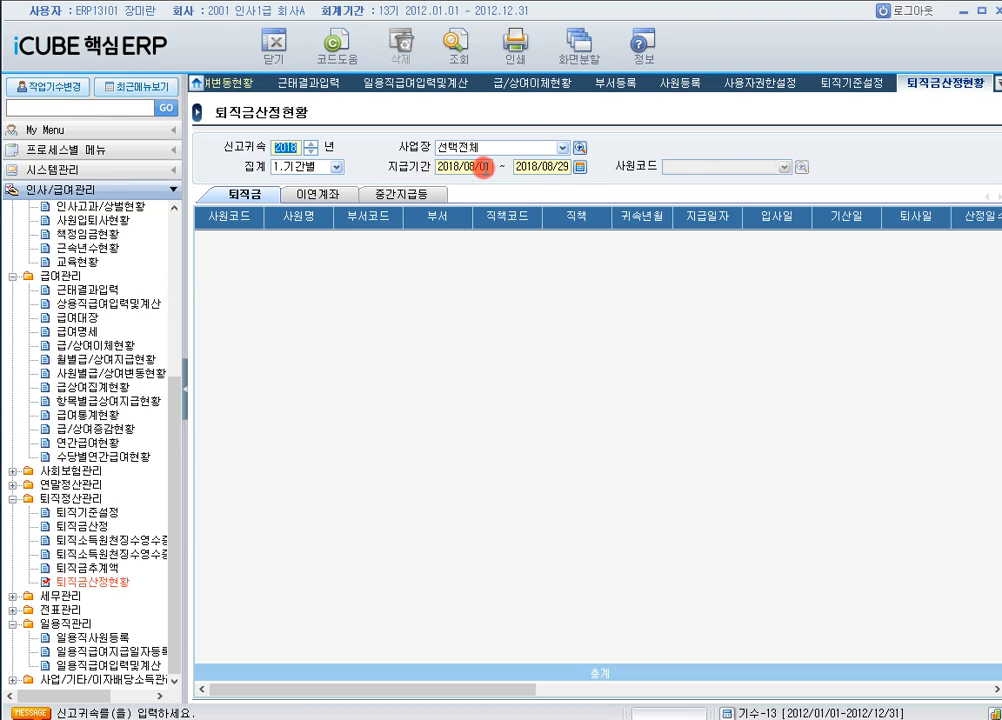
- Set 지급기간 to 2018/01/01 ~ 2018/12/31, query the retirement settlements, and examine their payment and deduction amounts
click(579, 167)
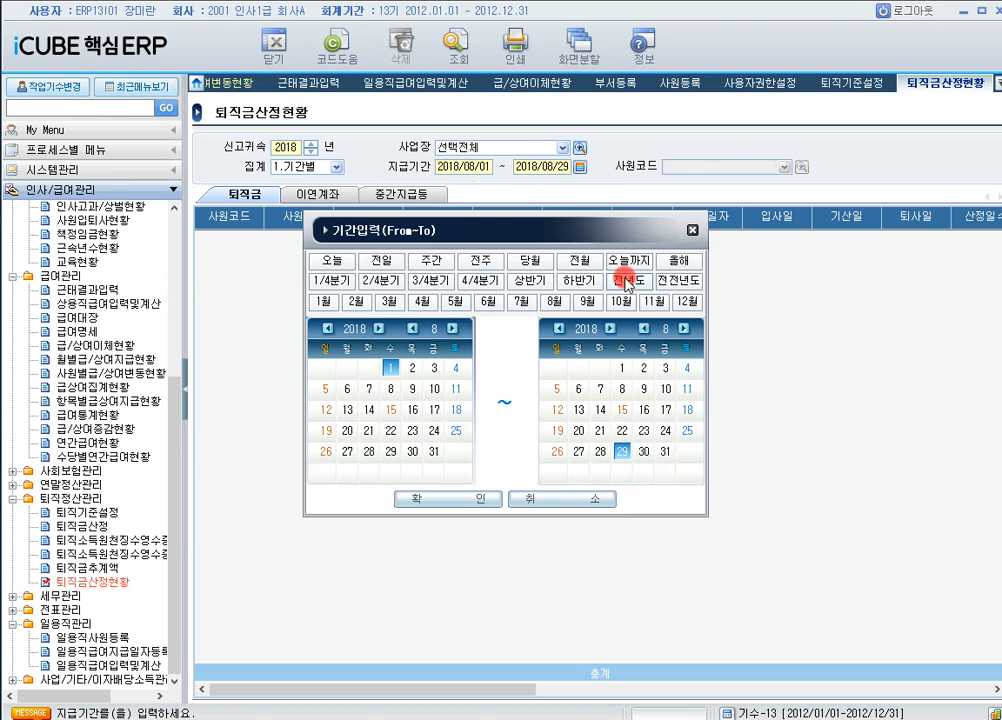
click(679, 260)
click(484, 497)
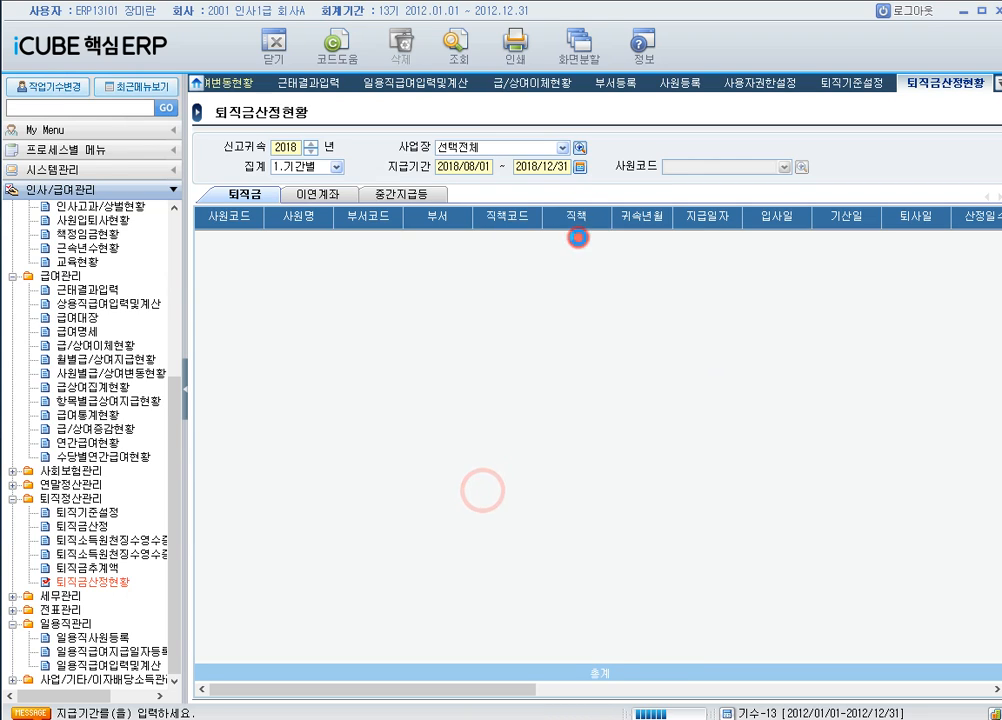
click(692, 619)
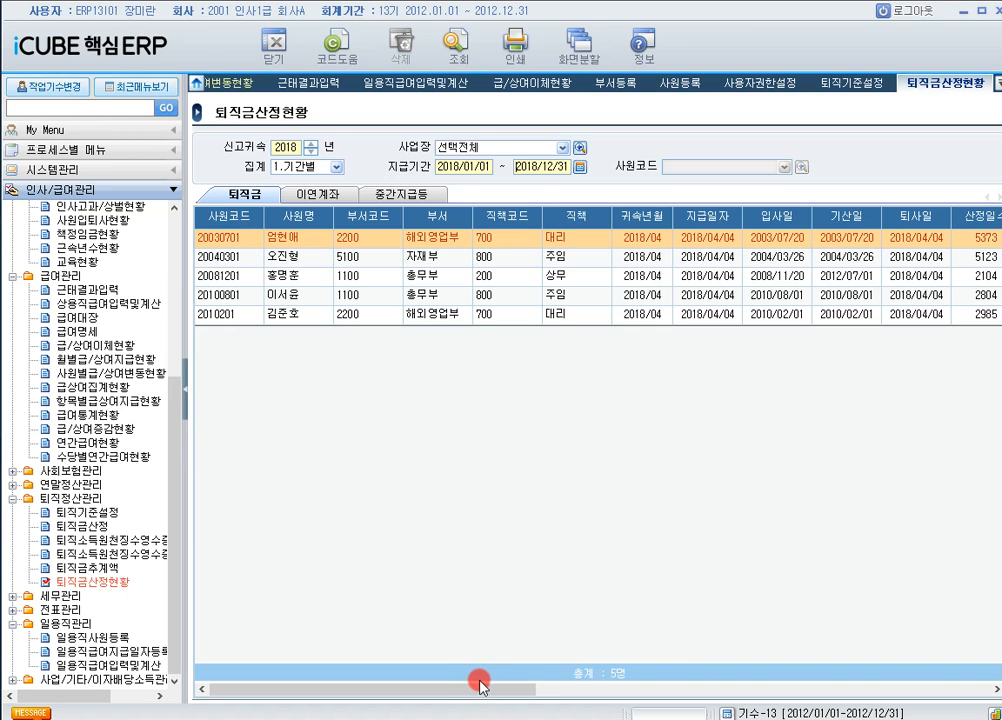
drag(508, 686, 935, 700)
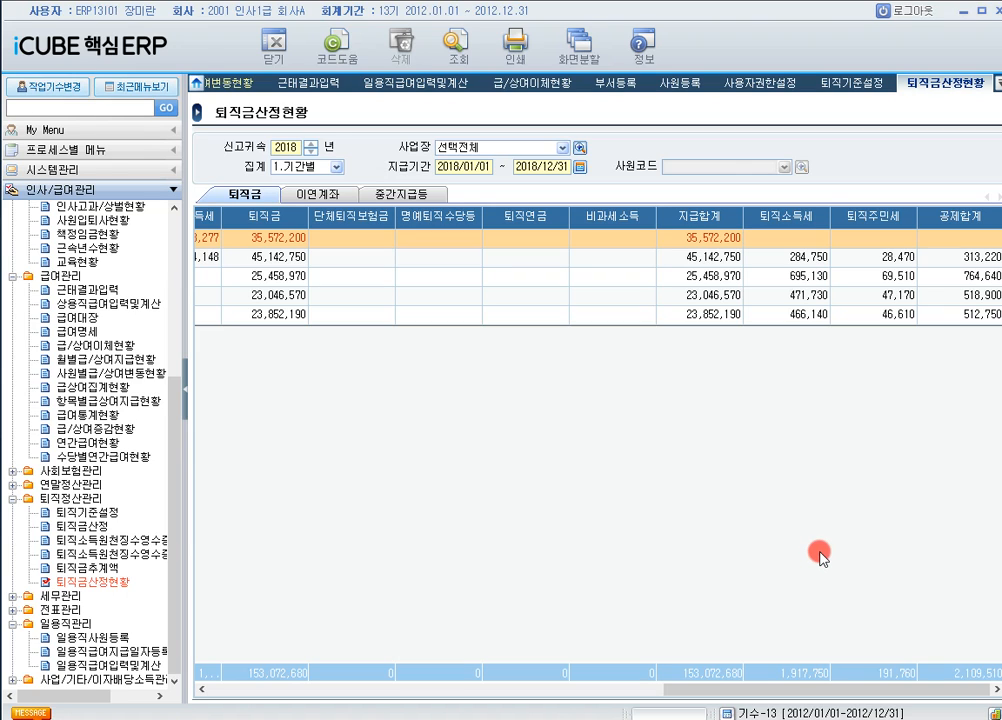
- Open 연말정산현황 under 연말정산관리 and query the 정산년월 range 2017/01 ~ 2017/13
click(13, 486)
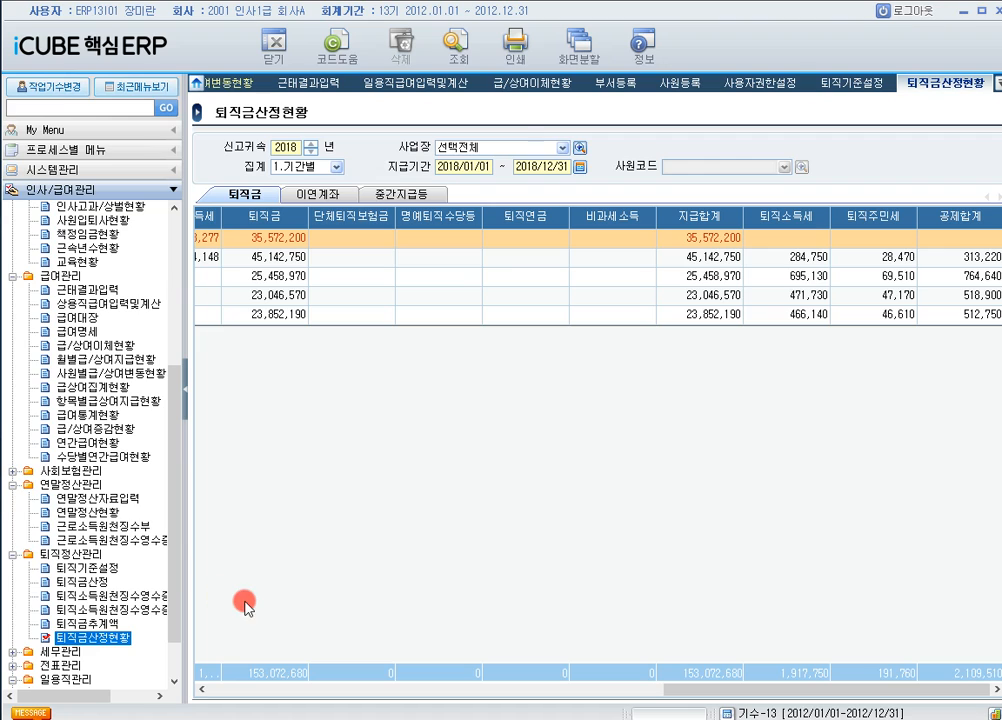
click(107, 513)
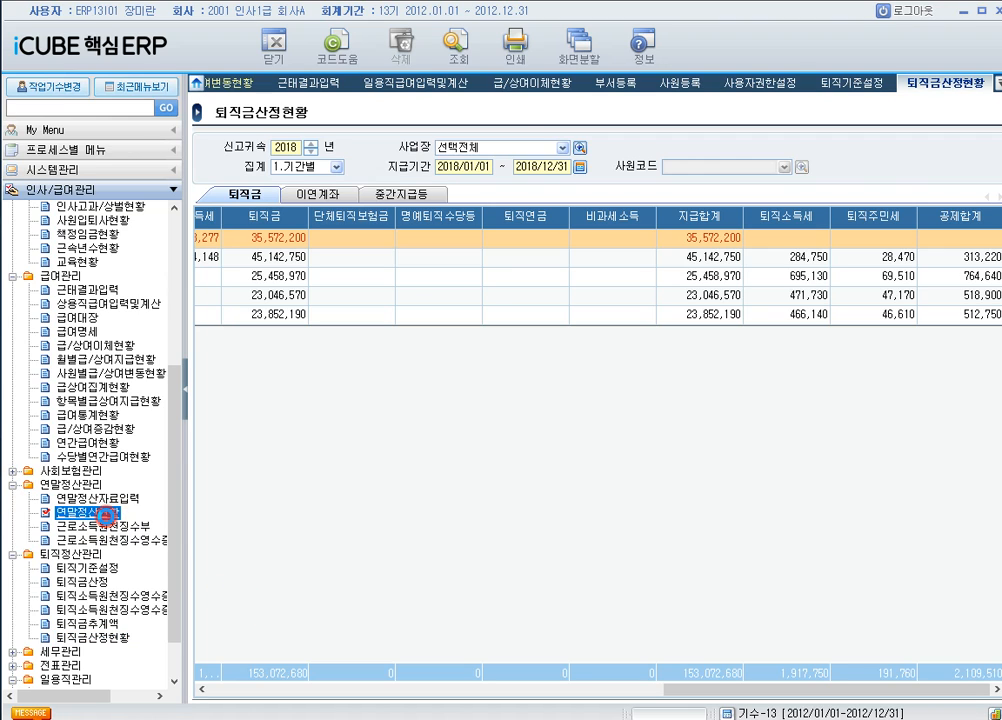
double_click(107, 513)
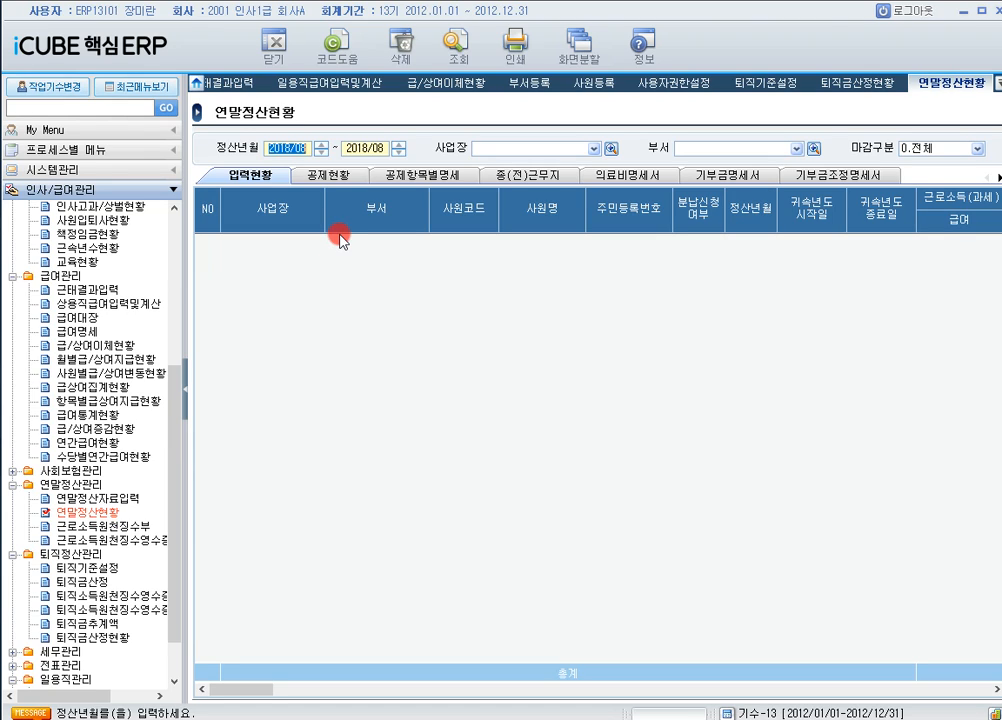
text(201701)
key(Return)
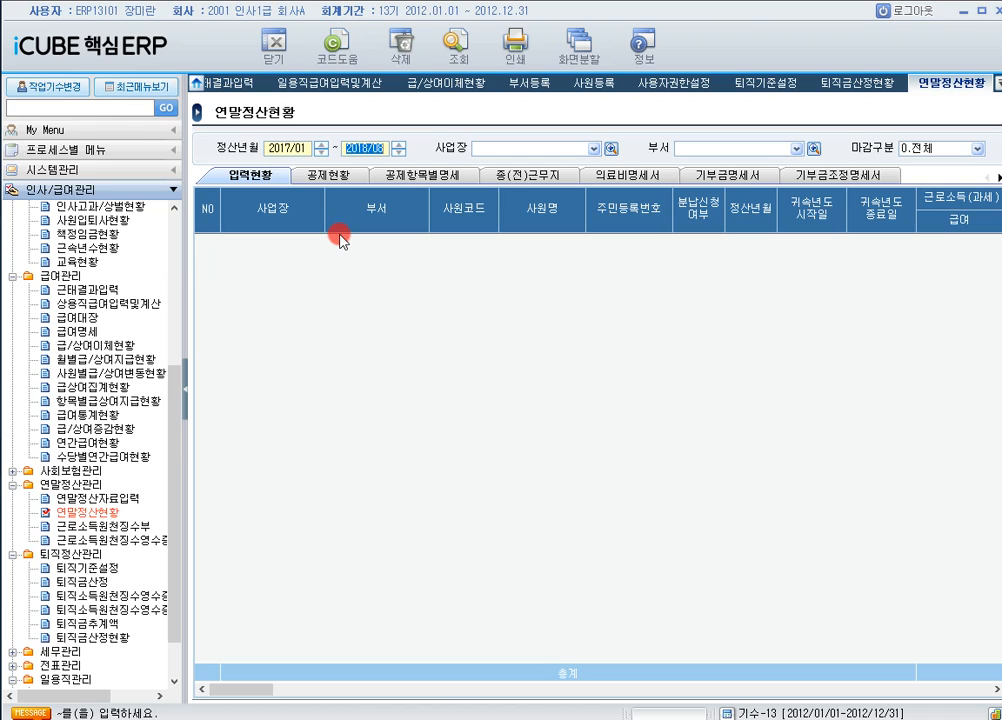
text(201713)
key(Return)
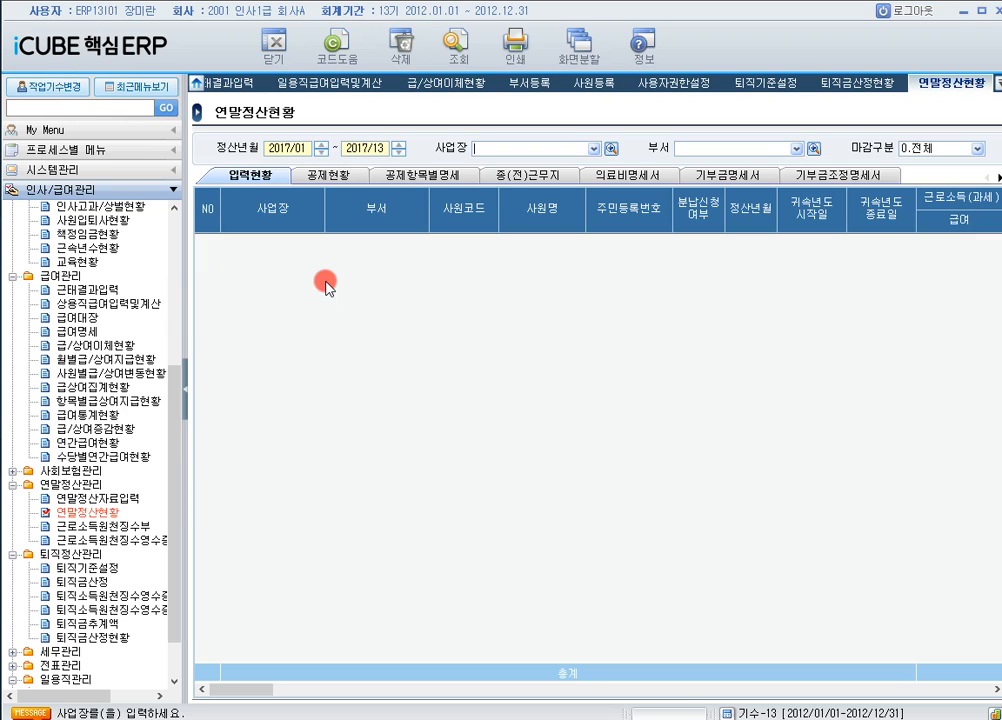
click(464, 41)
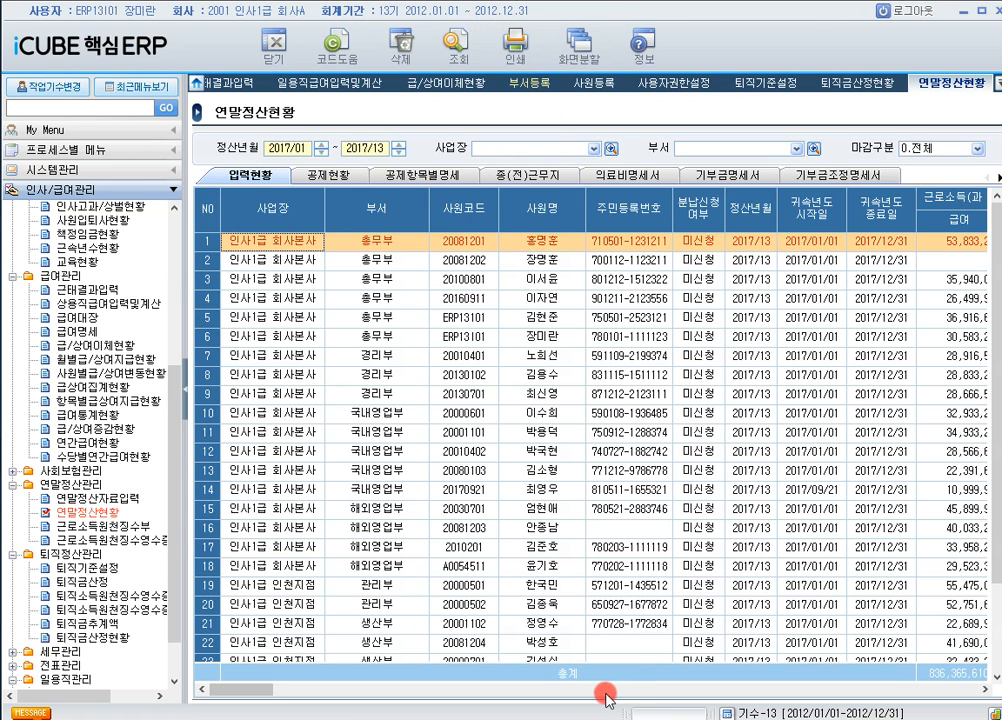
- Review the 공제현황 and 공제항목별명세 views, checking the 인적공제 basic and additional deduction amounts and totals
click(326, 178)
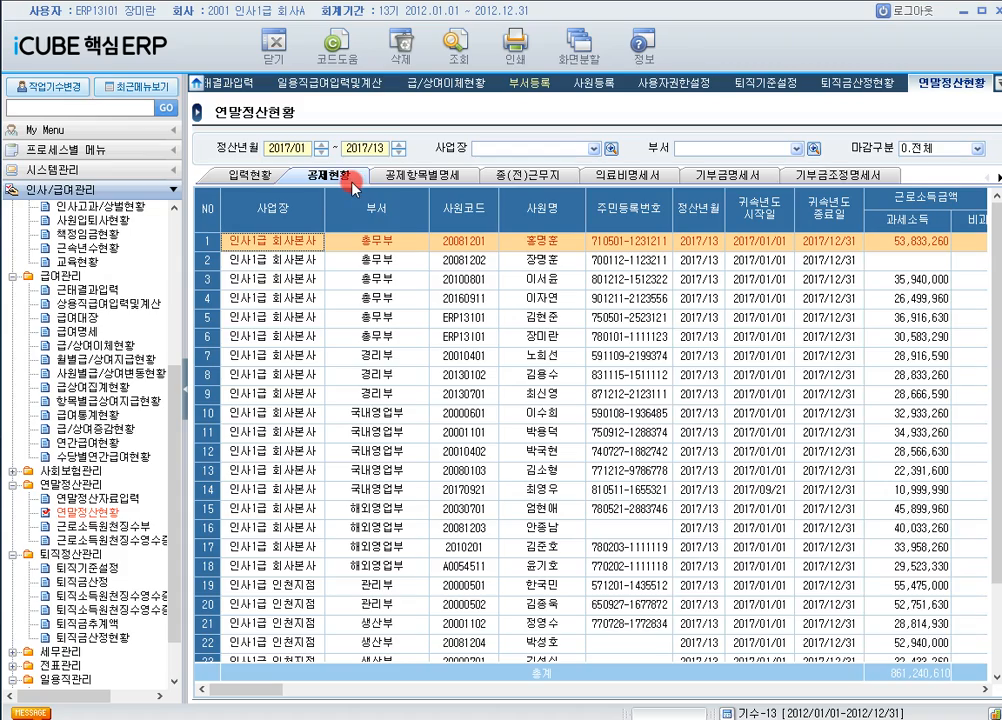
click(368, 179)
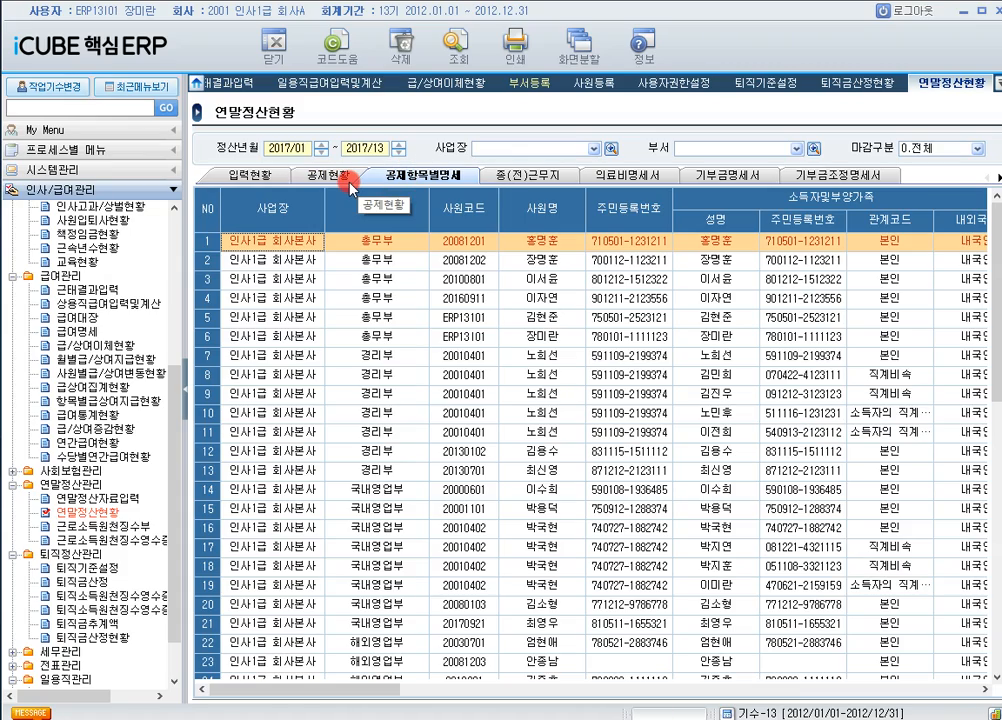
drag(350, 688, 494, 687)
drag(545, 683, 347, 700)
click(340, 187)
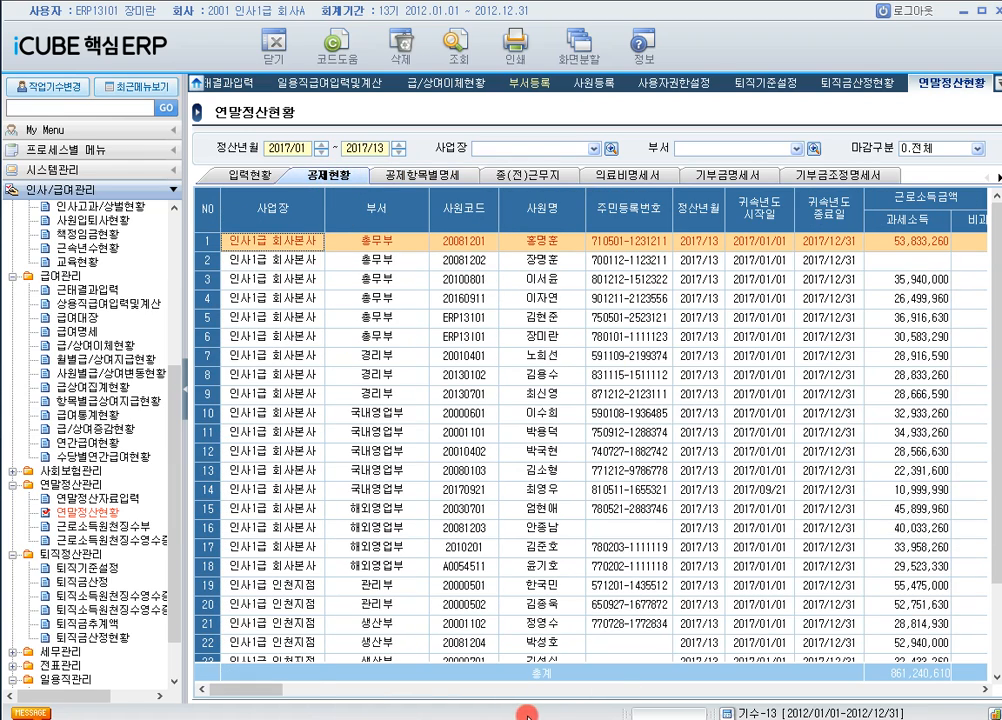
drag(276, 690, 347, 693)
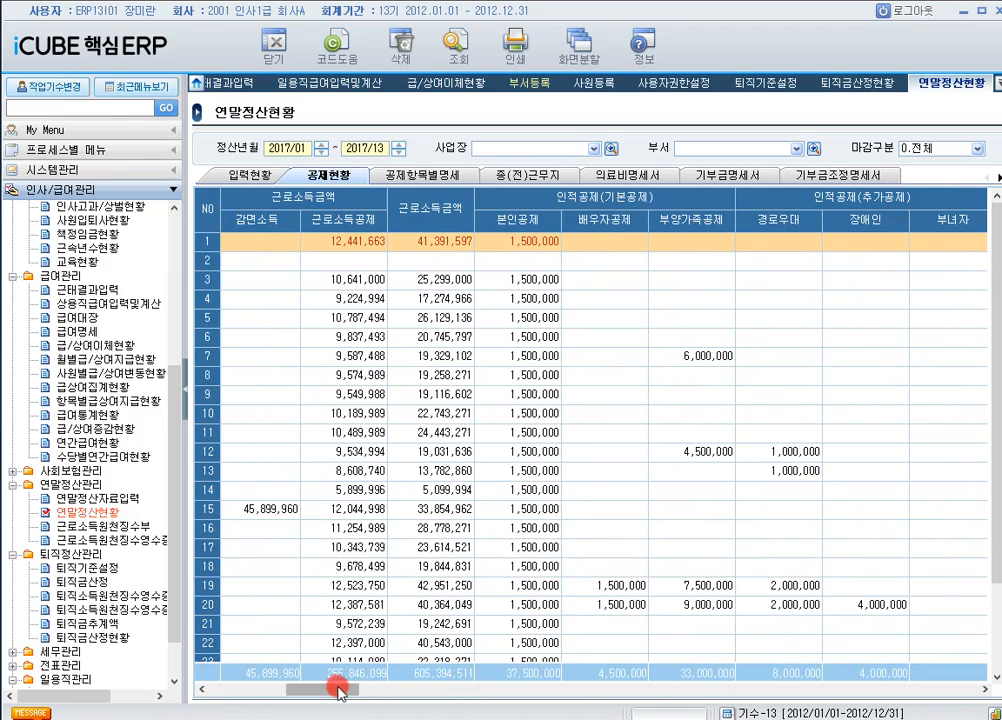
drag(346, 689, 362, 691)
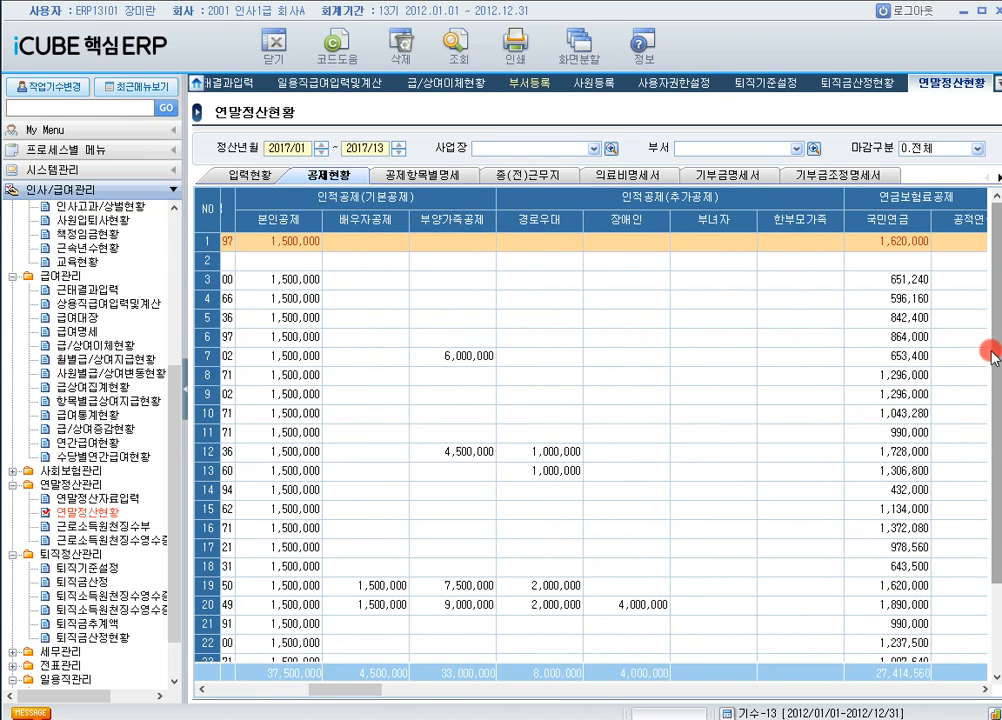
scroll(995, 362, down, 2)
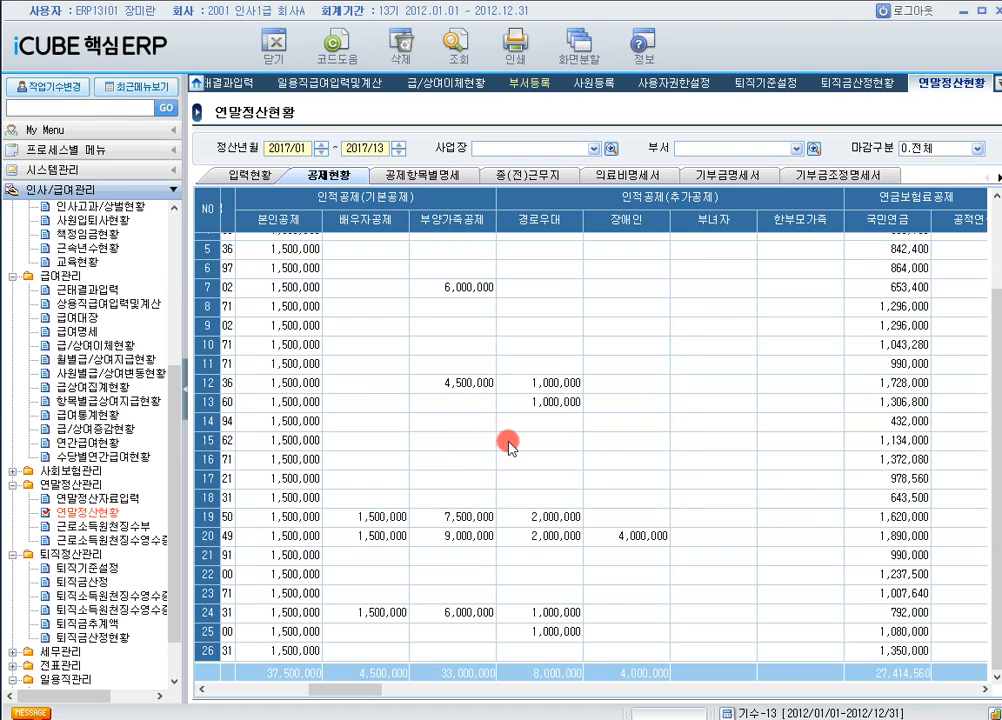
- Open 근로소득원천징수영수증 under 연말정산관리 and set 정산년월 to 2017/13 ~ 2017/13
click(132, 541)
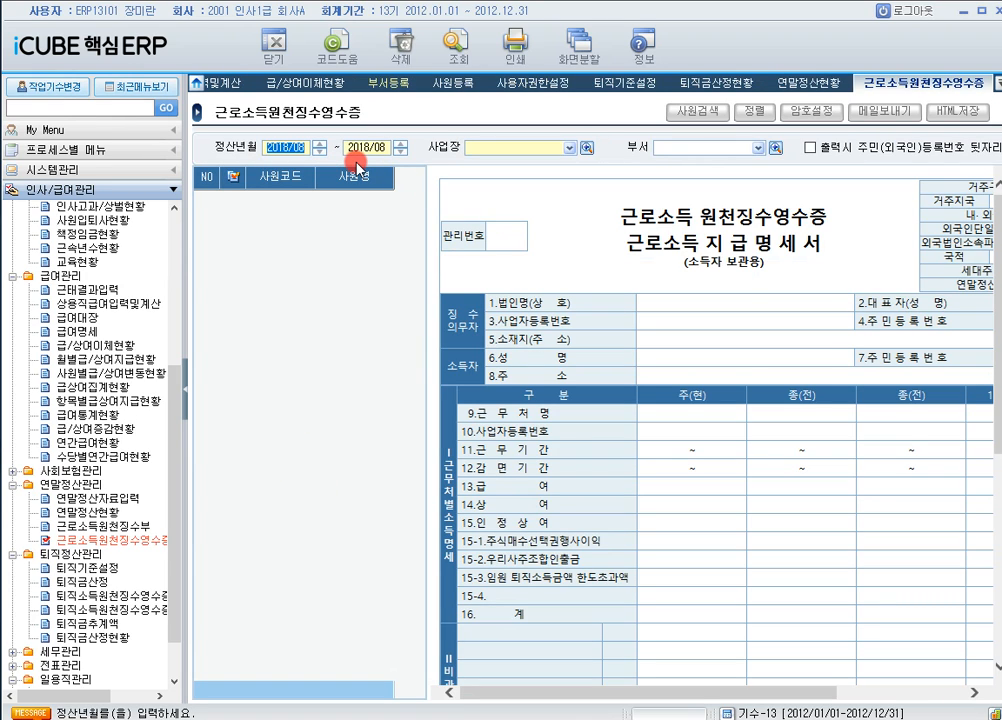
text(201)
text(7)
text(13)
text(20171)
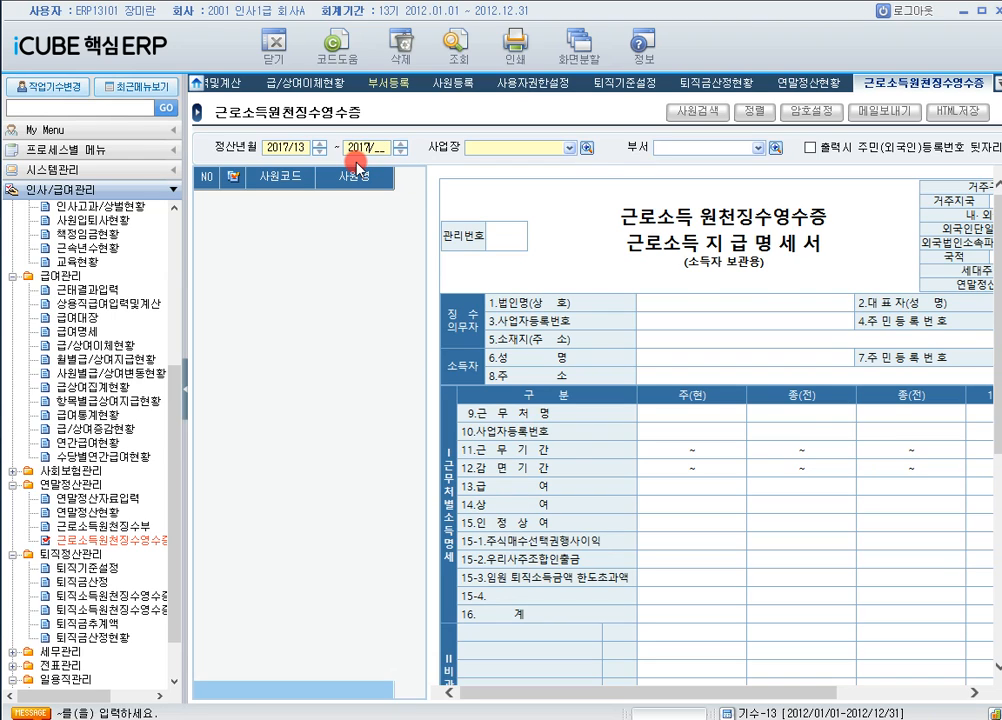
text(3)
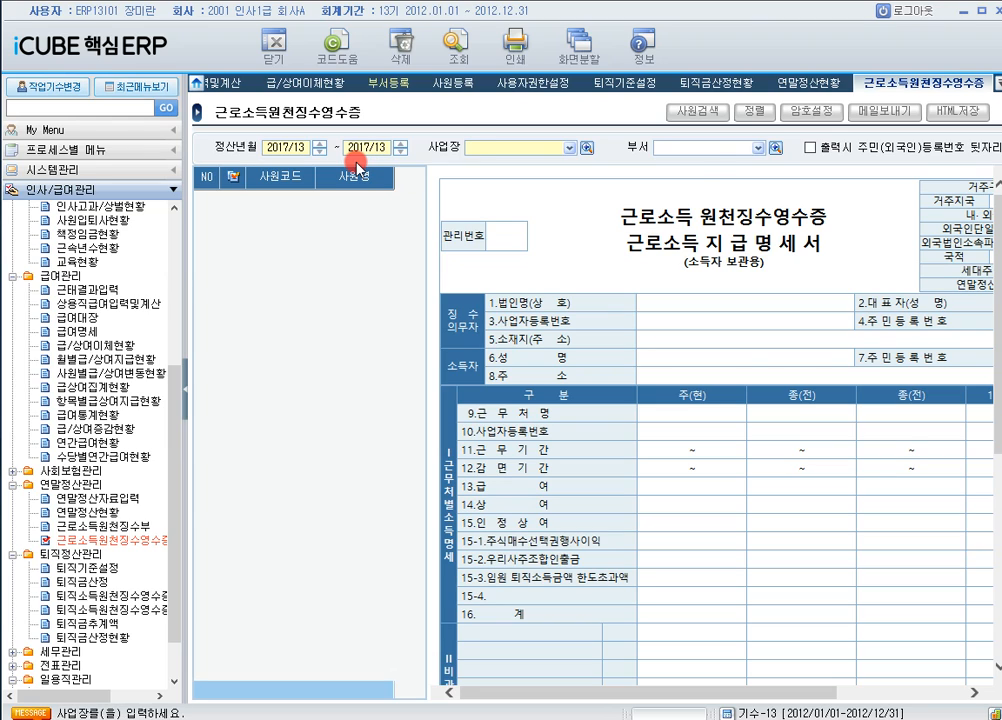
- Query the receipts for all business sites and examine the tax details of the employee in row 14
click(587, 147)
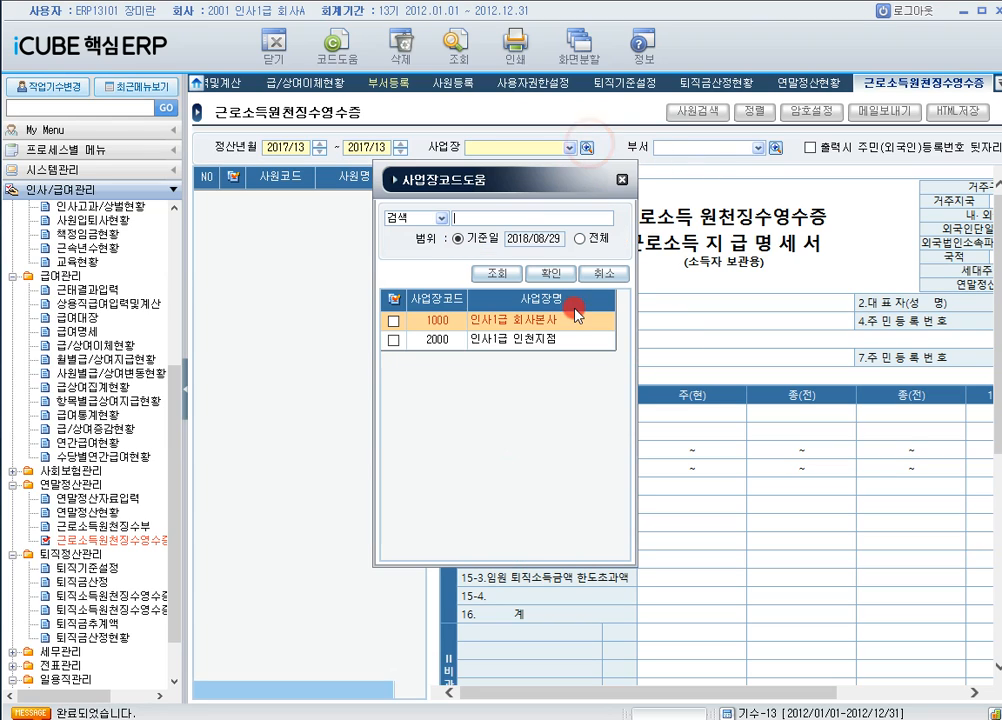
click(393, 298)
click(550, 273)
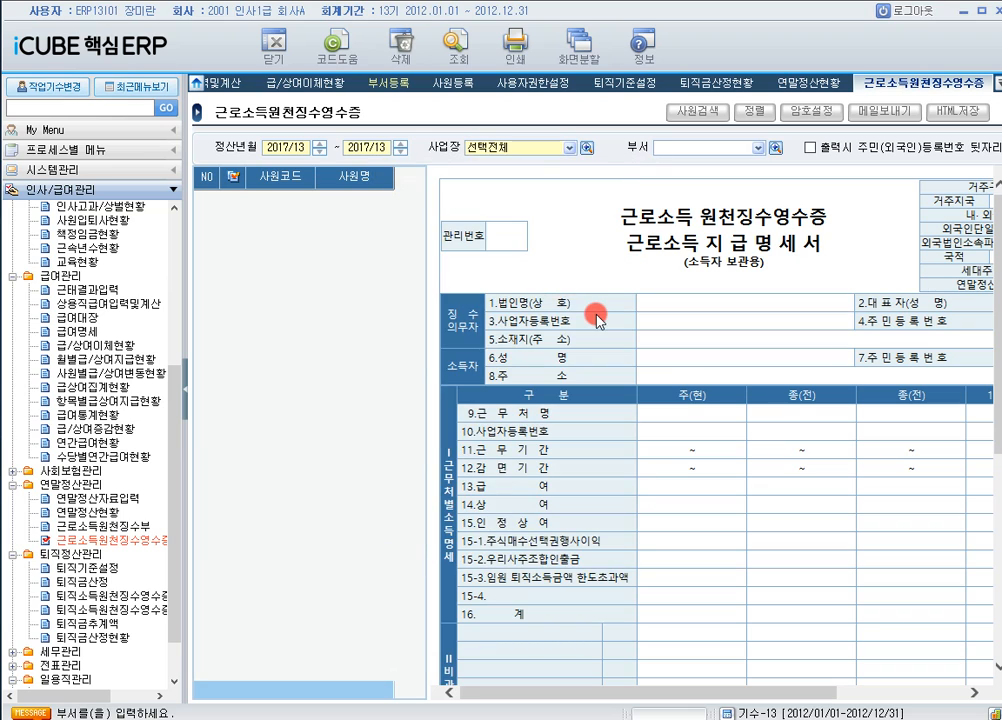
click(455, 44)
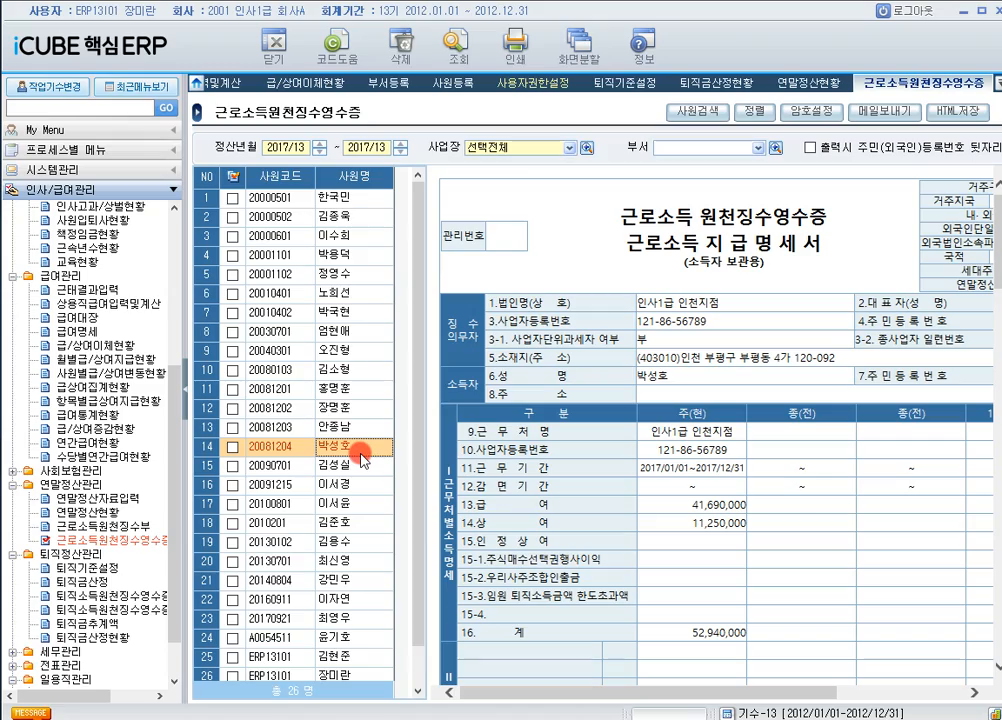
drag(996, 280, 968, 348)
mouse_move(779, 694)
mouse_down()
mouse_move(807, 695)
mouse_move(774, 703)
mouse_up()
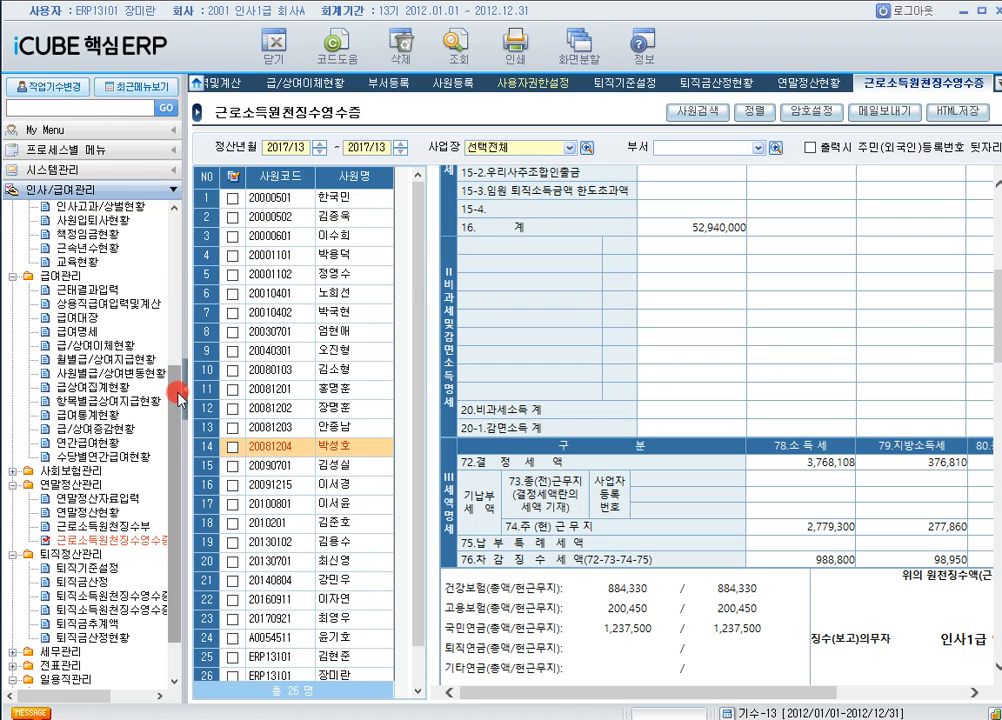
- Open 사회보험취득관리 under 사회보험관리, query 신고연도 2018 for 사업장 1000, and select the listed employee
click(14, 471)
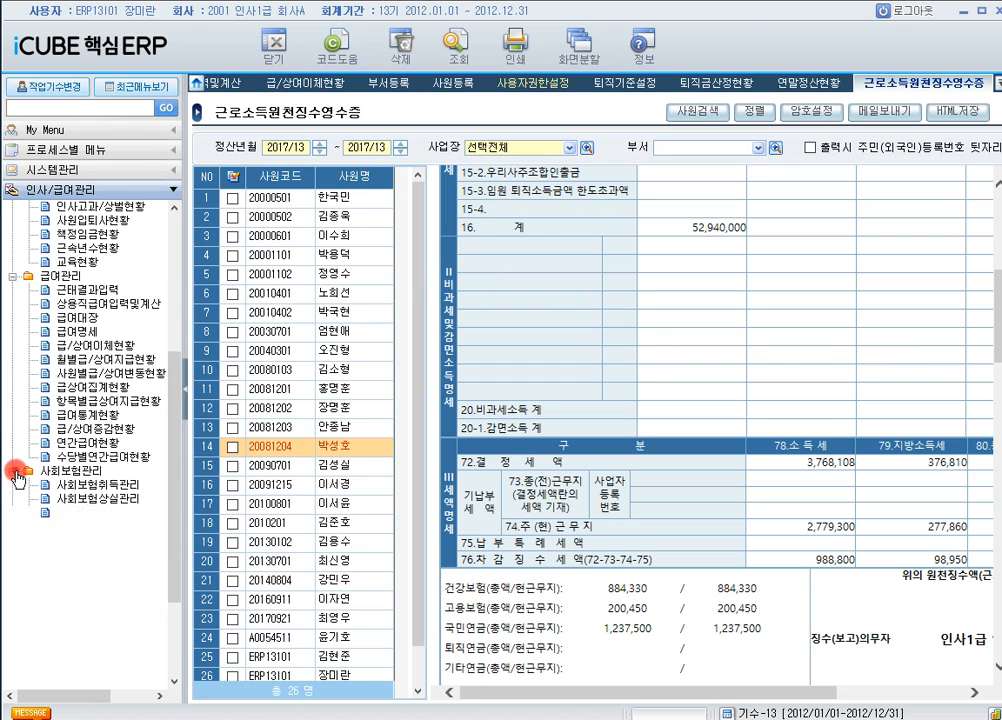
click(122, 485)
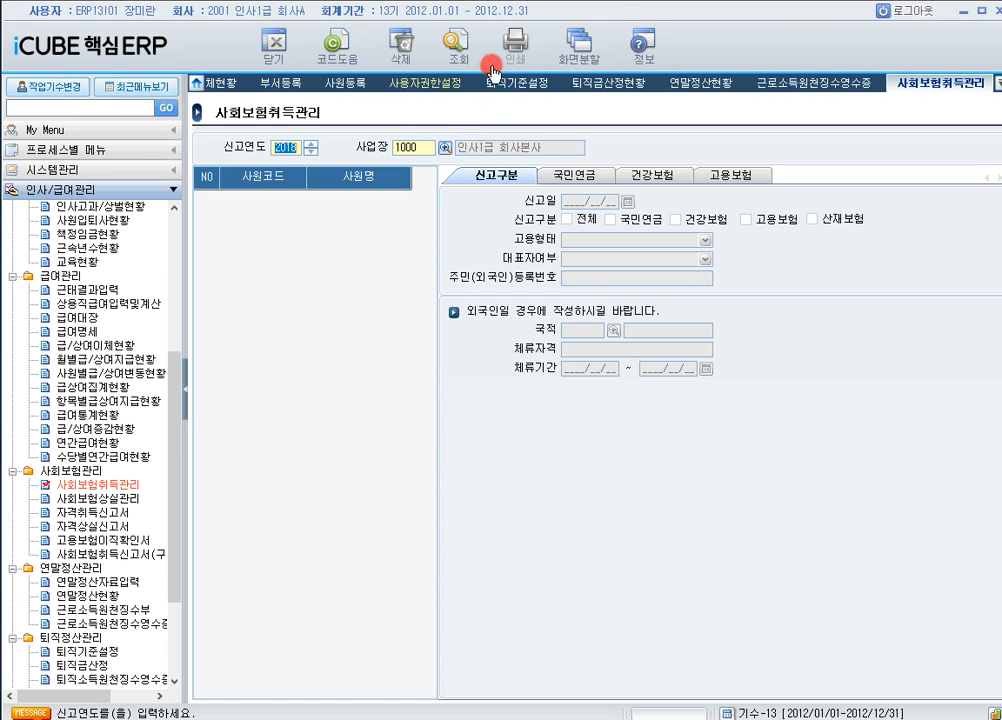
click(465, 47)
click(332, 202)
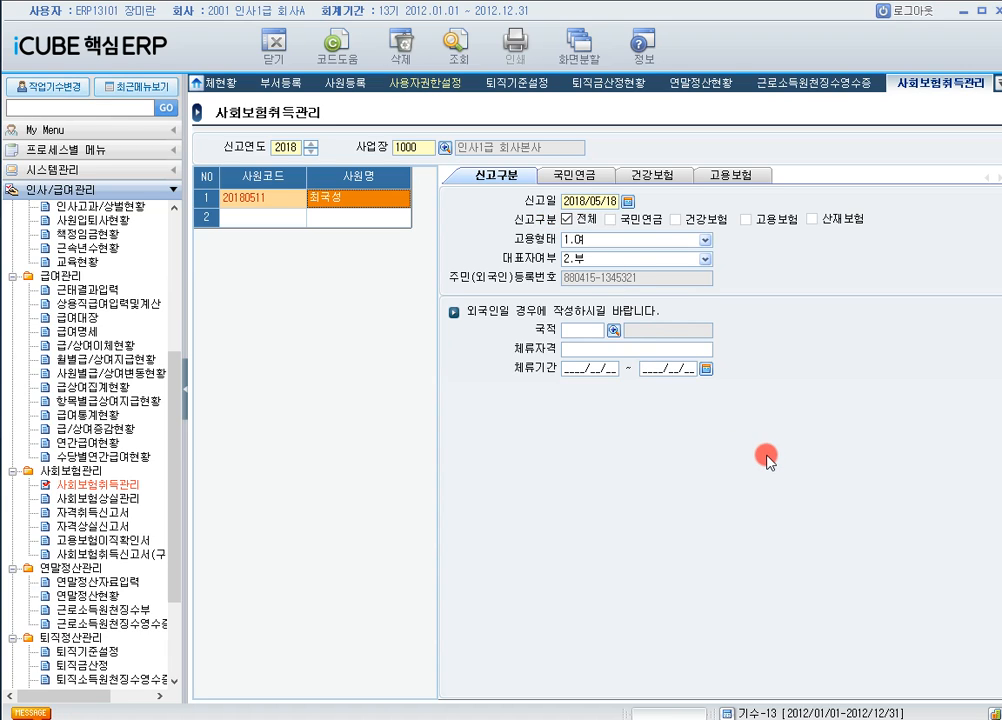
- Review the selected employee's 건강보험, 신고구분, 국민연금, and 고용보험 acquisition details
click(657, 176)
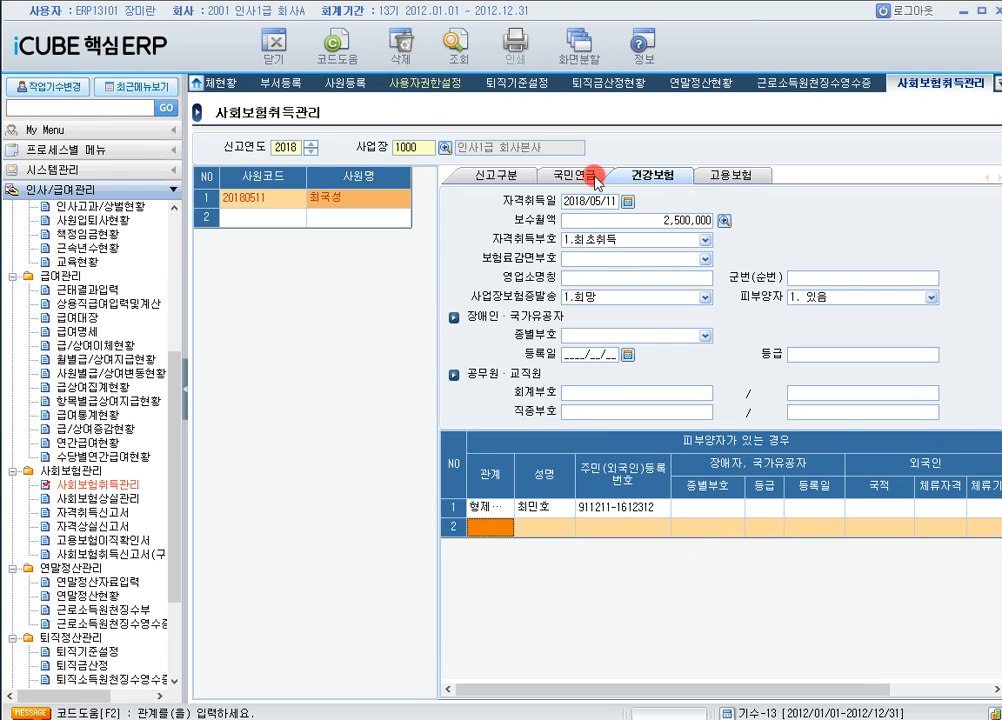
click(488, 176)
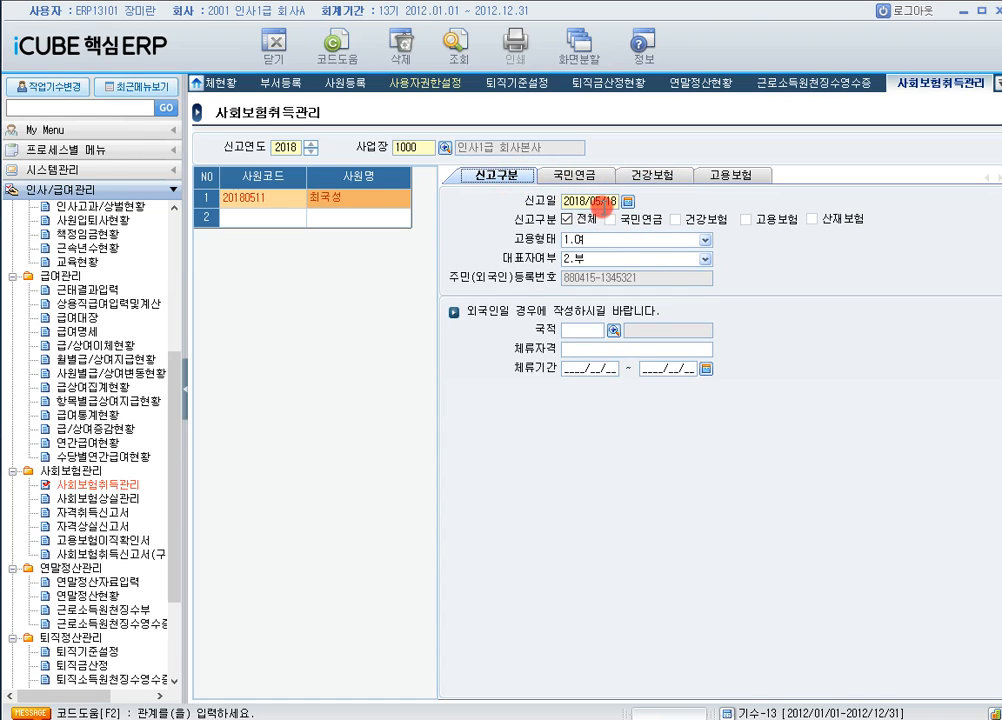
click(582, 177)
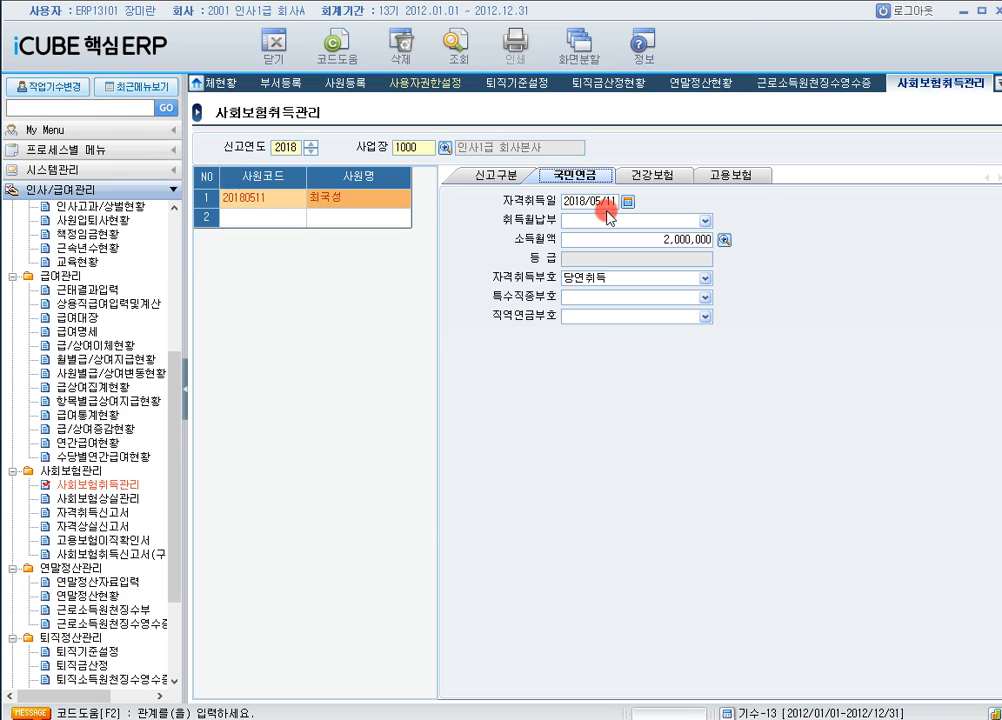
click(713, 177)
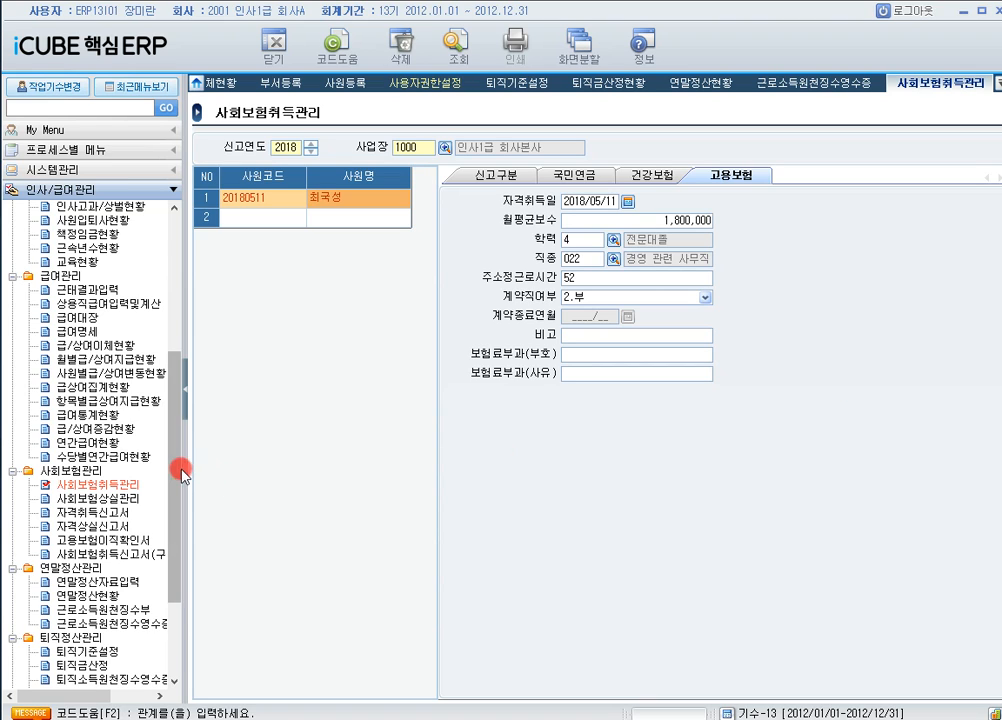
- Open 원천징수이행상황신고서 under 세무관리 and set 신고사업장 to 1000 인사1급 회사본사
scroll(150, 465, down, 3)
click(12, 597)
click(134, 609)
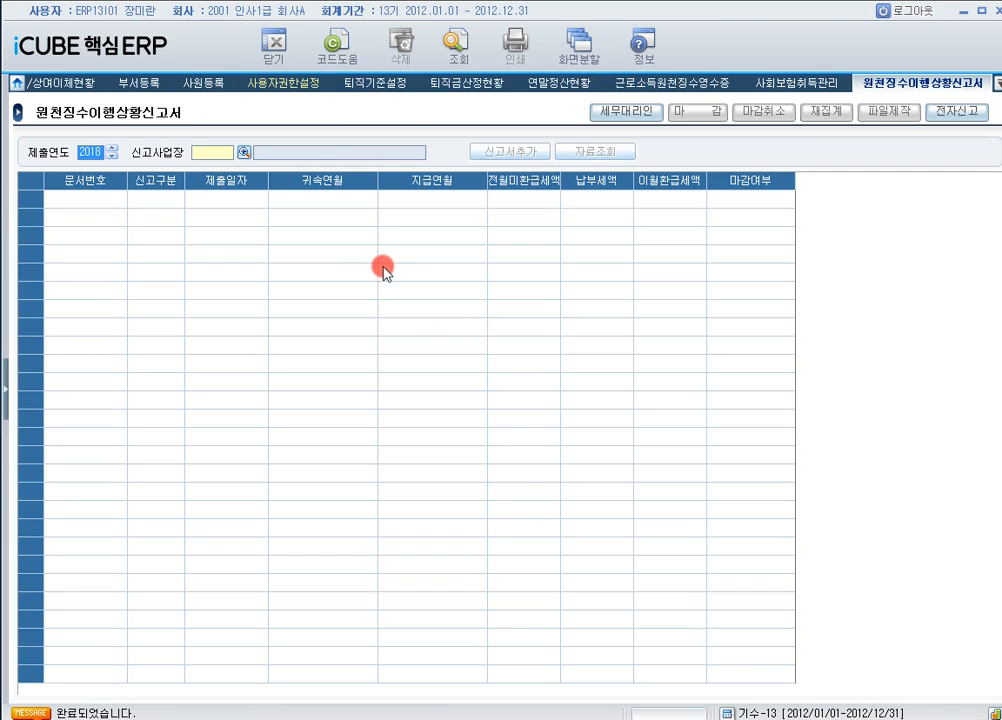
click(244, 153)
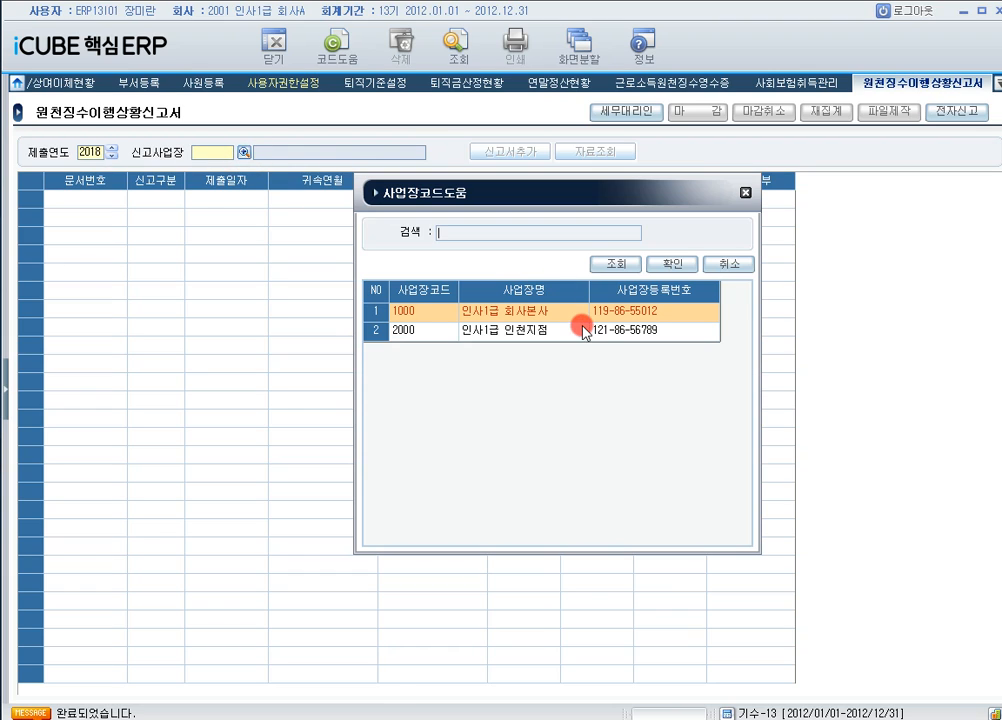
double_click(564, 311)
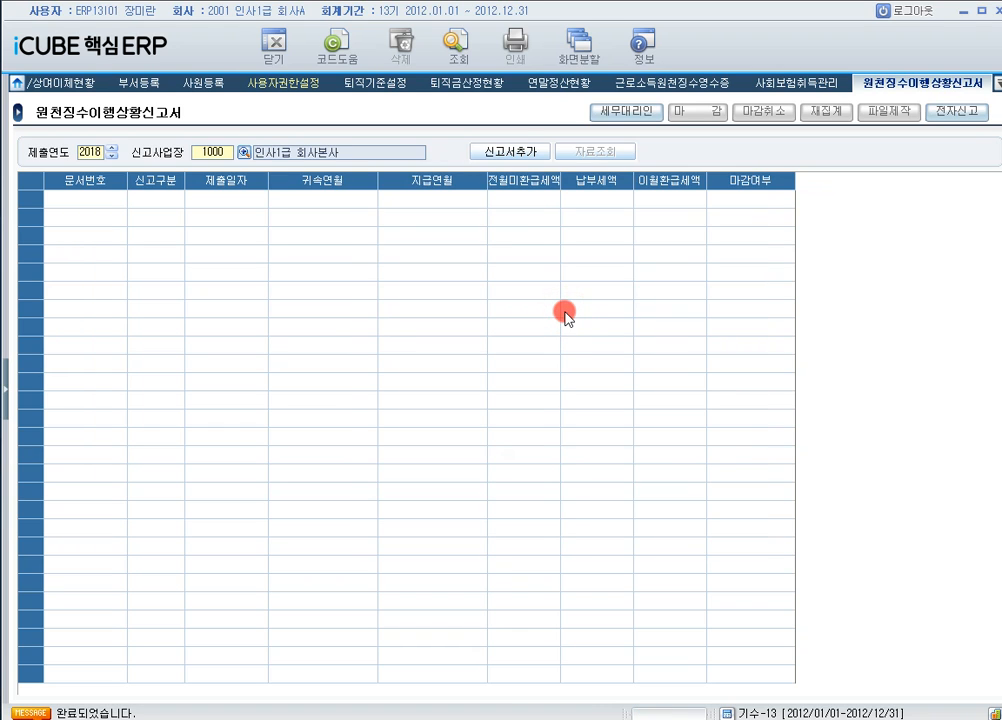
- Add a new 정기 report with 귀속년월 and 지급년월 both set to 2018/04
click(517, 152)
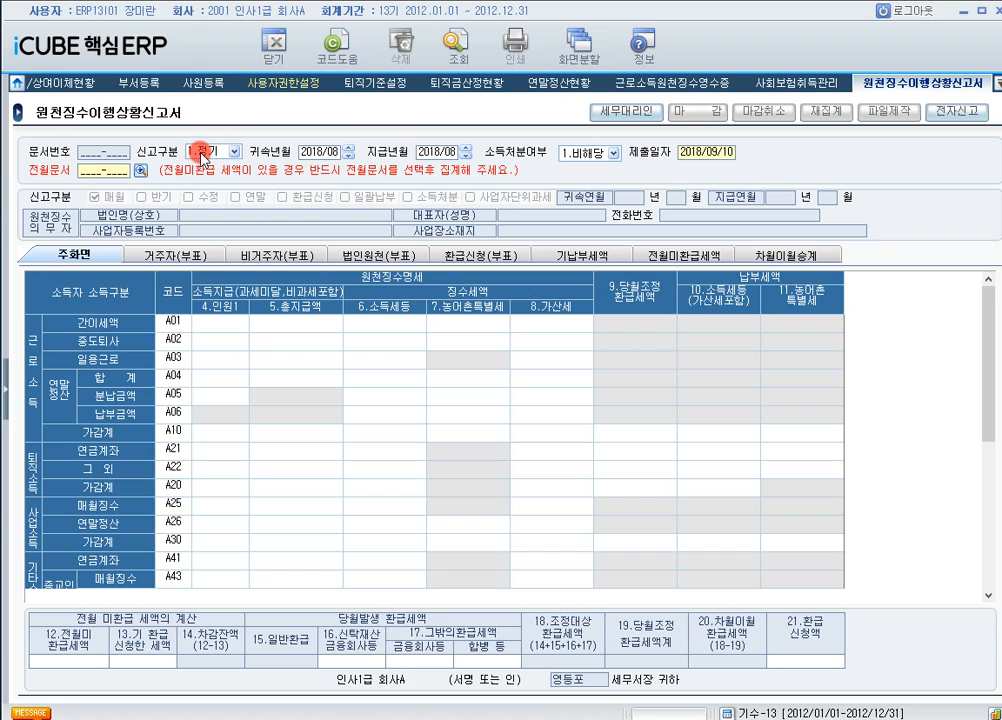
click(322, 153)
text(201804)
key(Return)
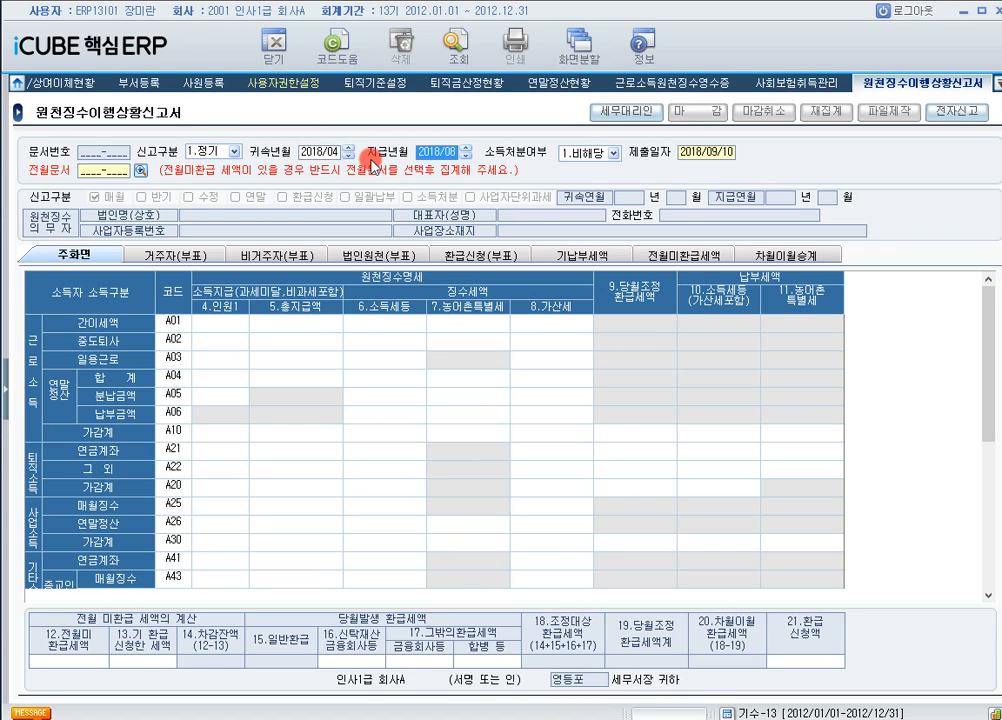
text(201804)
key(Return)
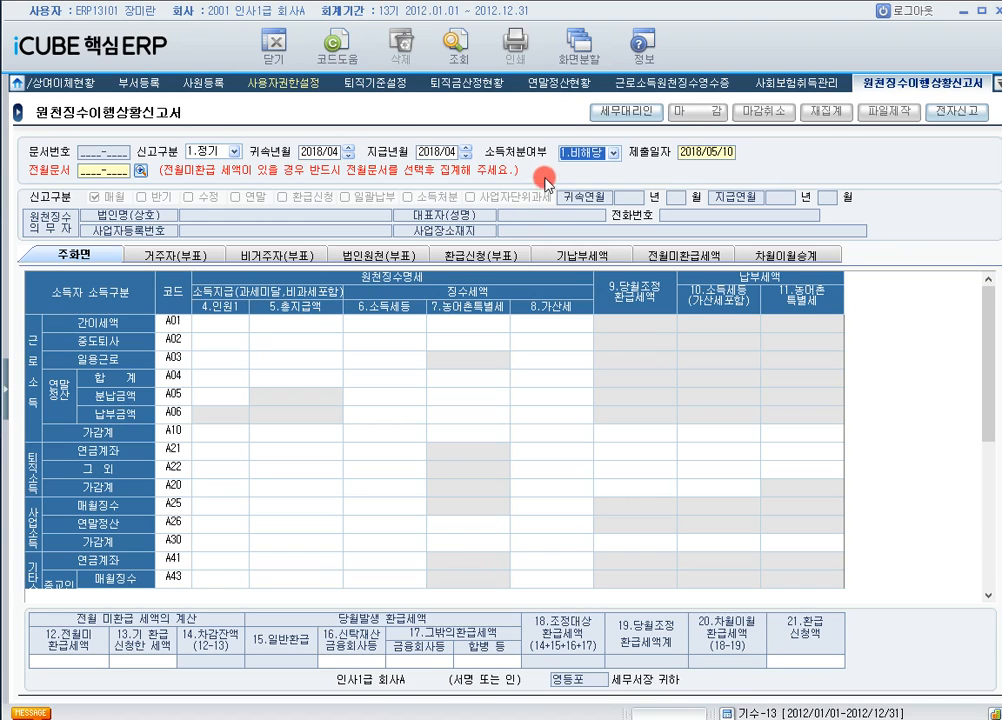
click(678, 166)
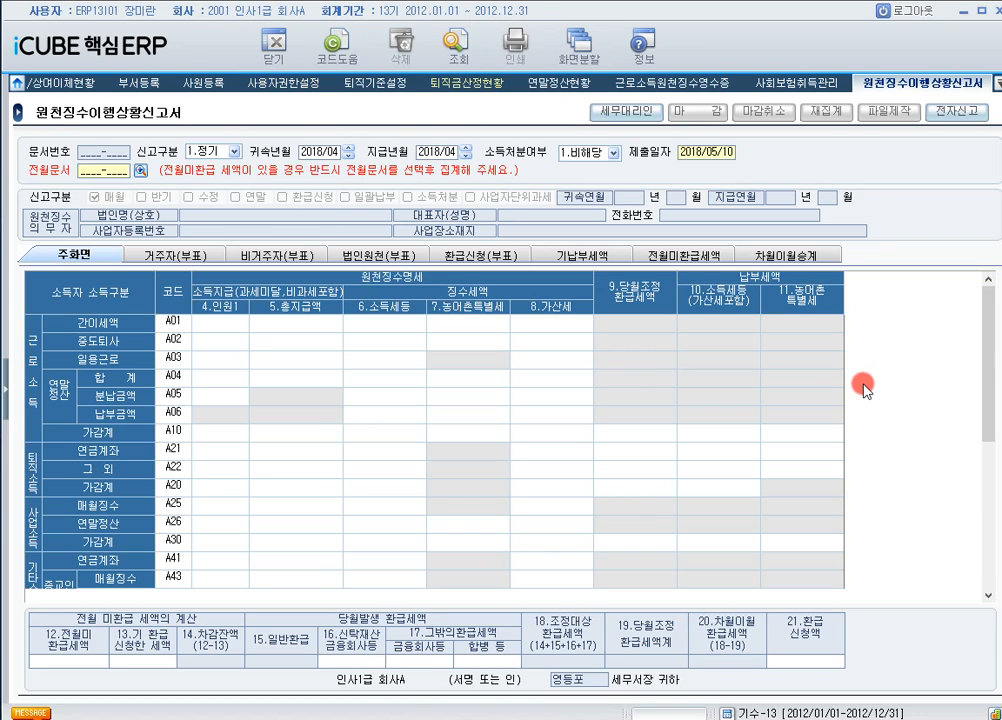
drag(986, 349, 975, 581)
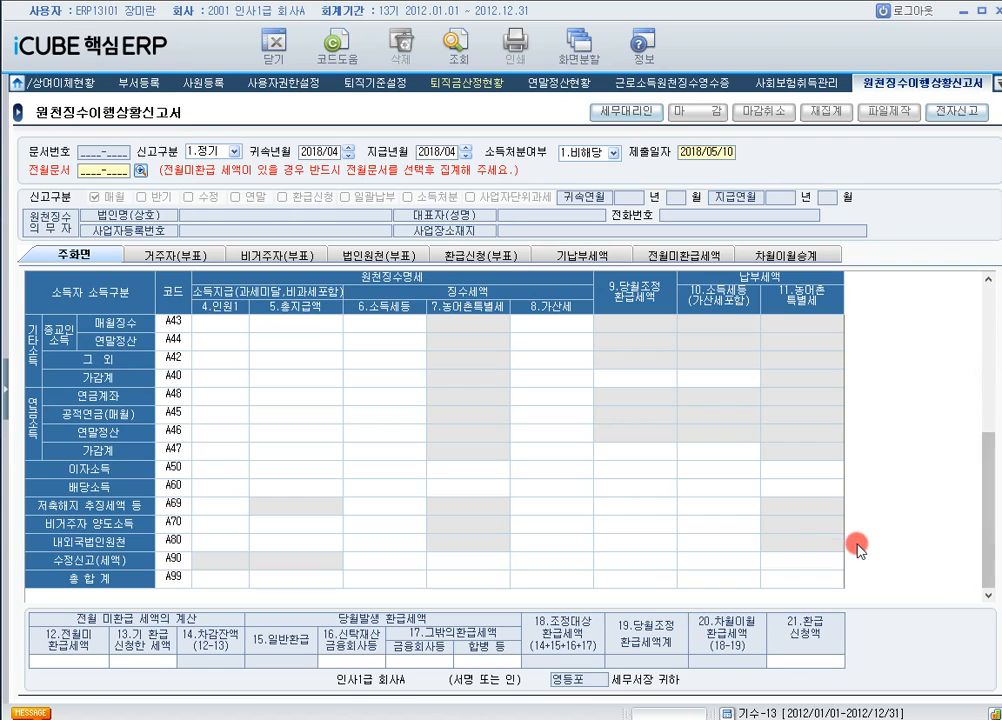
scroll(858, 548, up, 10)
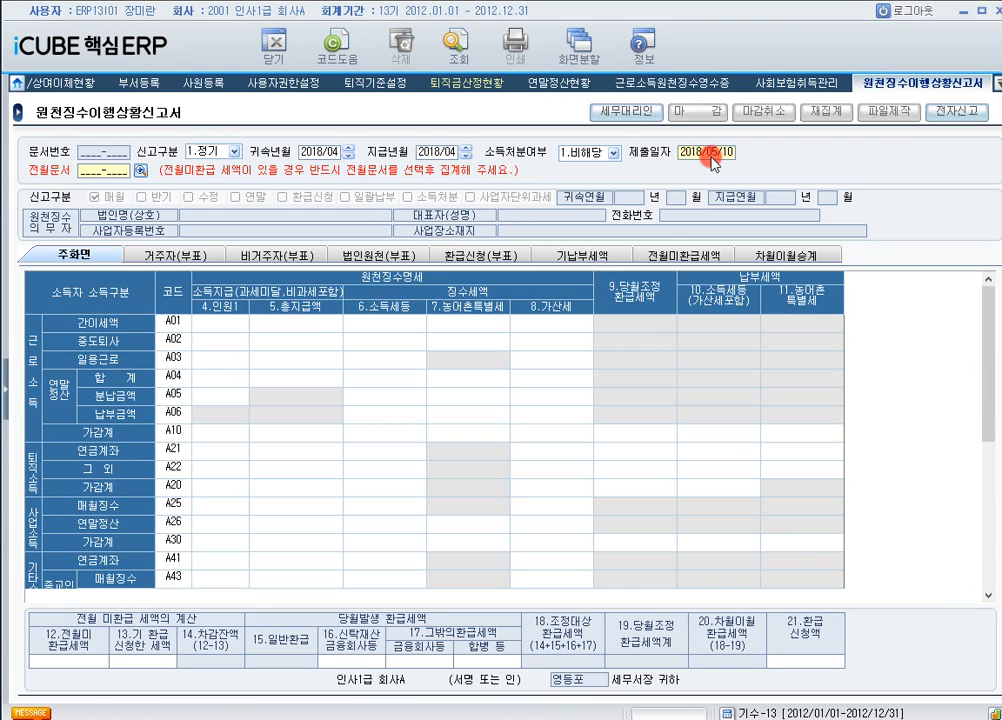
- Query the report to generate it, applying 매월 징수분(전체) and 4월분 as the 근로소득 데이터 반영기준
click(466, 68)
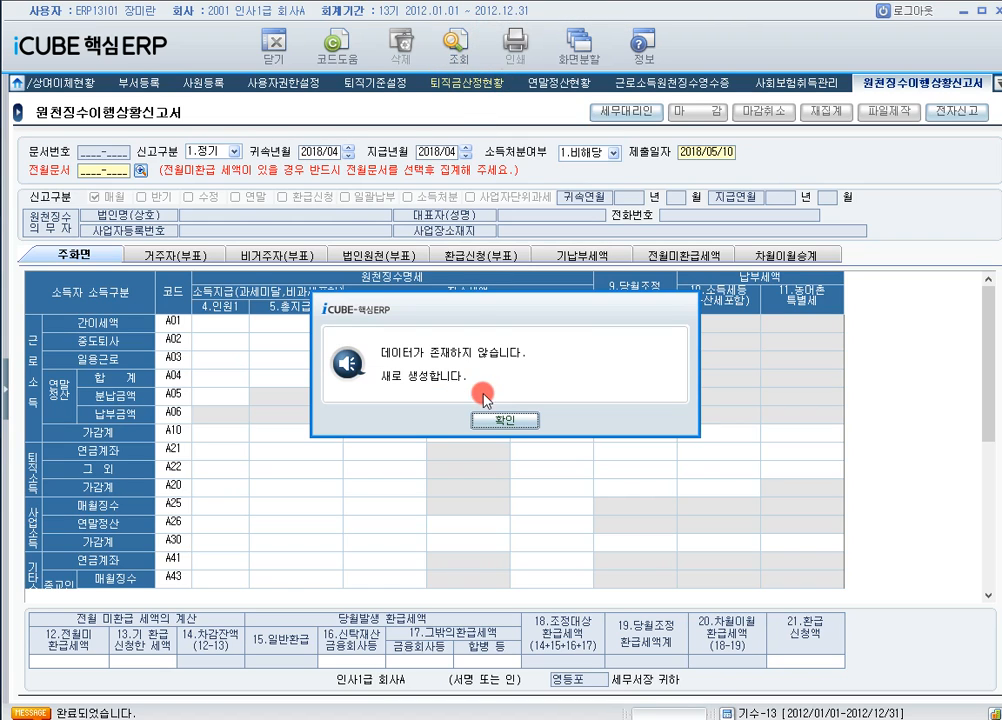
click(508, 418)
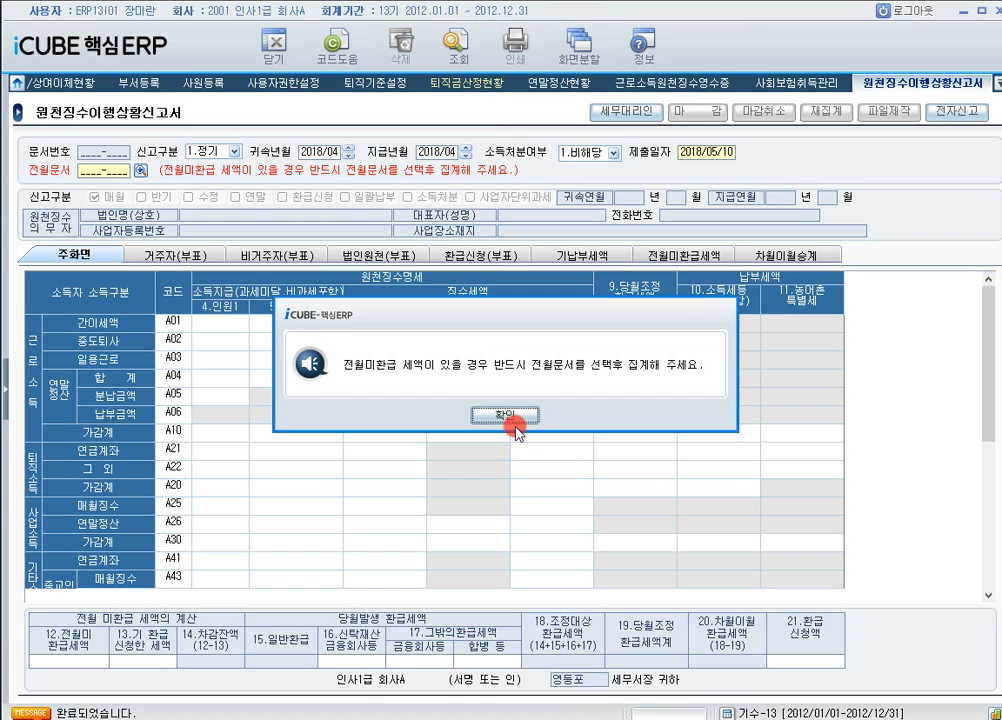
click(514, 418)
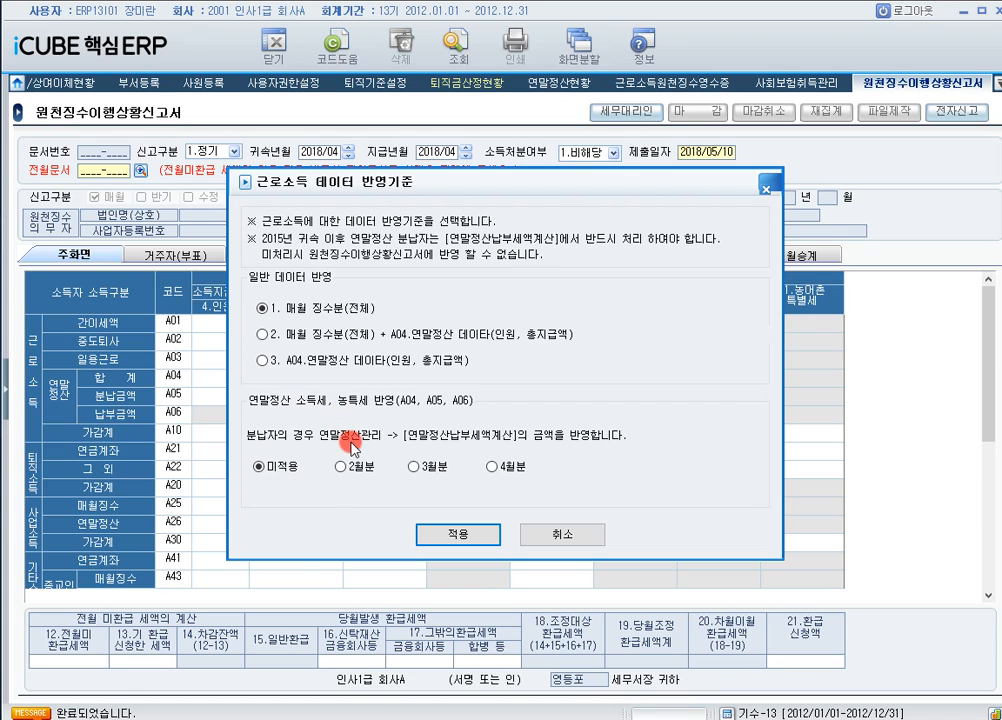
click(489, 467)
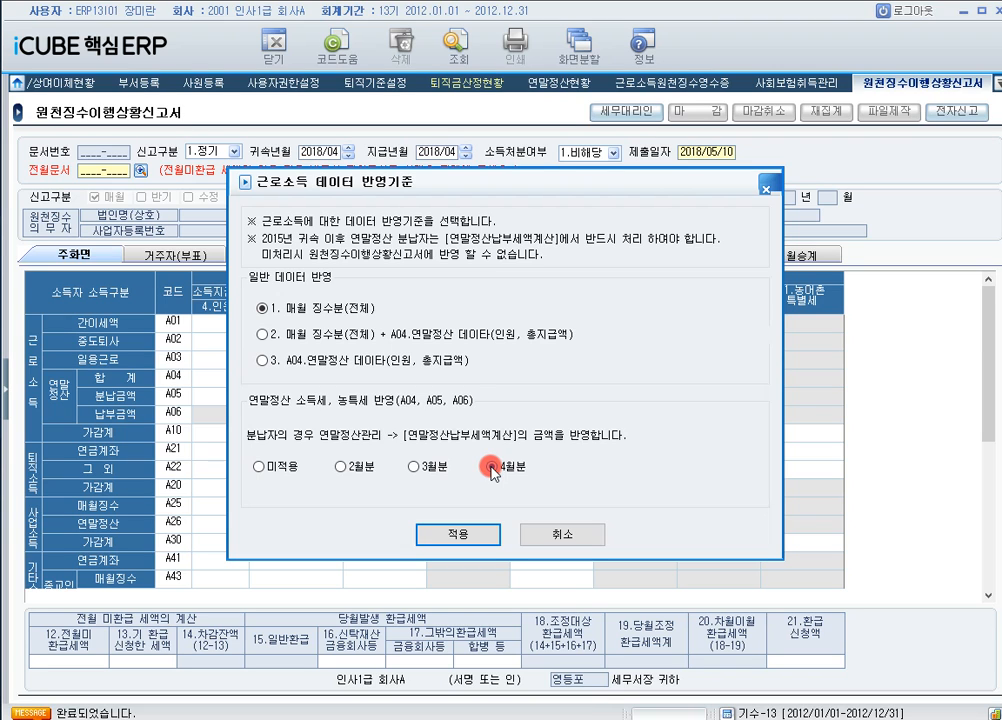
click(470, 535)
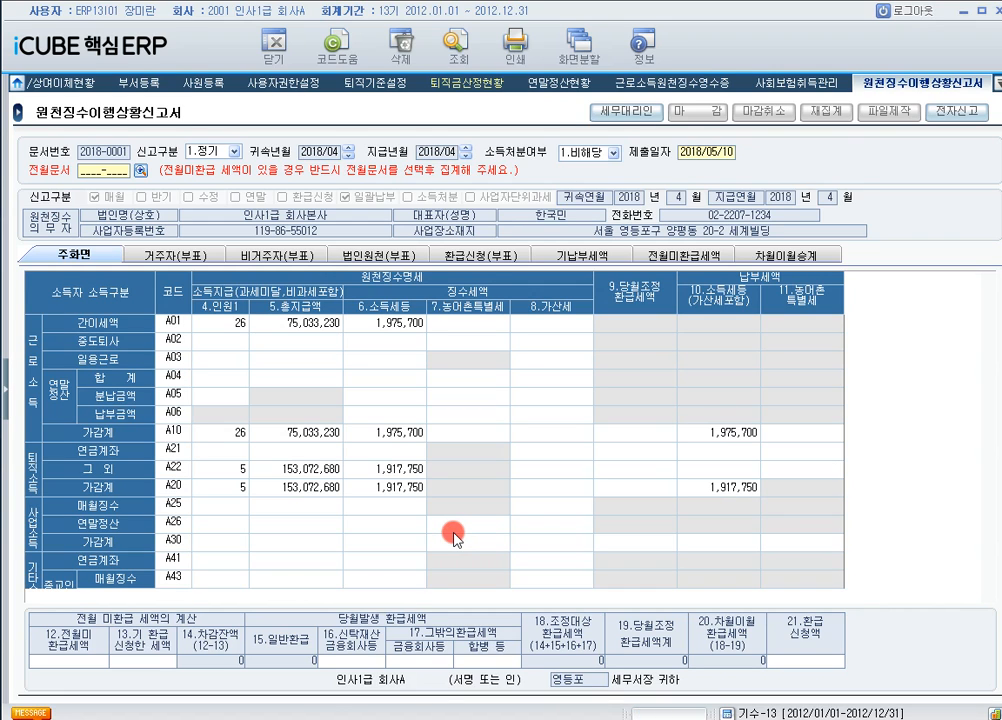
- Examine the generated report's entries down to the 총급여 and 소득세 amounts in the 총합계 row (A99)
scroll(547, 472, down, 1)
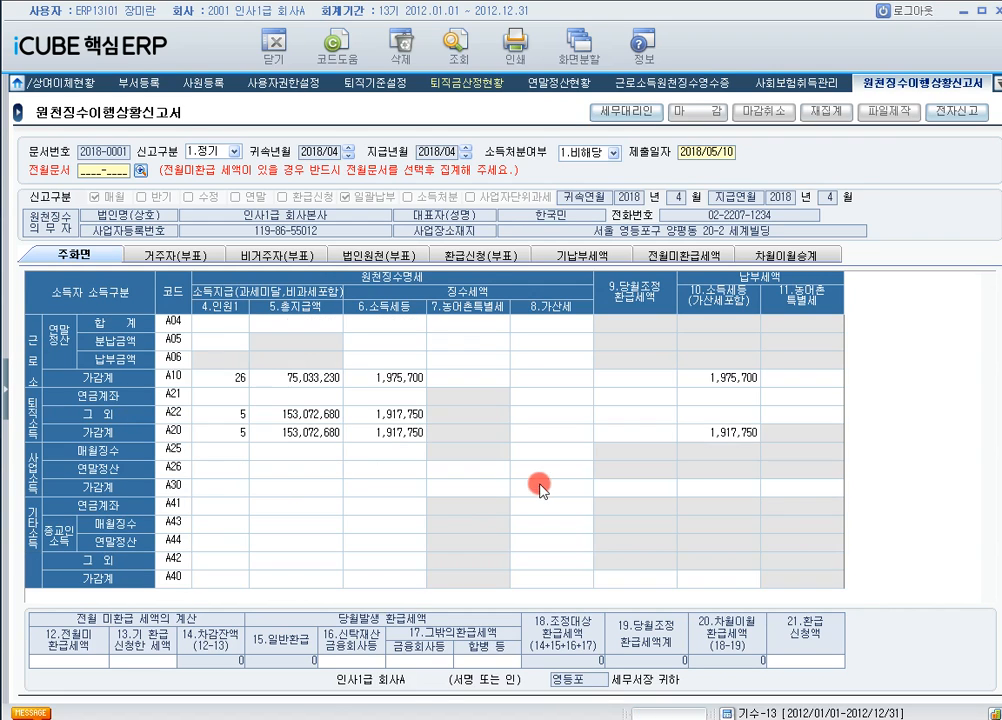
scroll(545, 468, down, 4)
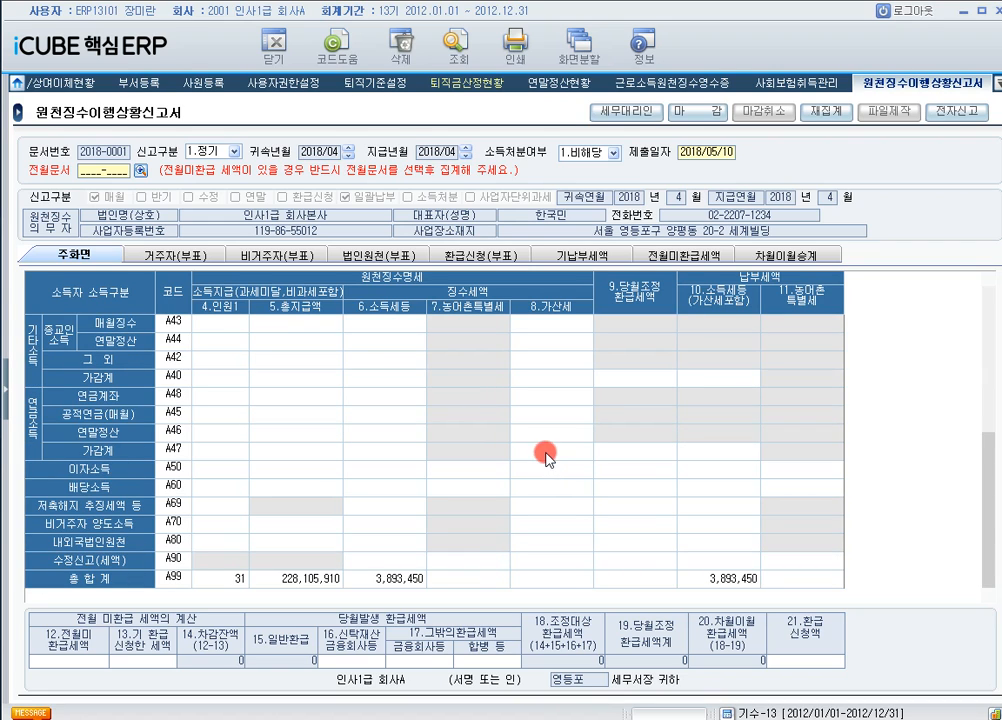
click(405, 584)
click(321, 580)
click(378, 582)
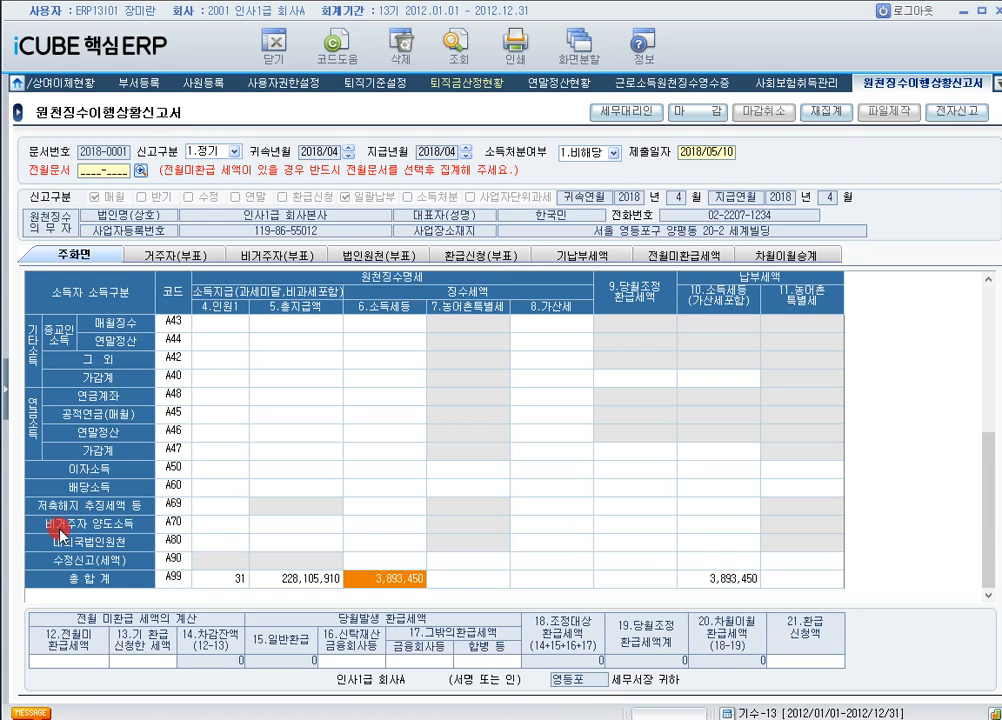
- Open 전표집계및생성 under 전표관리 and show its 전표처리결과 view
click(7, 400)
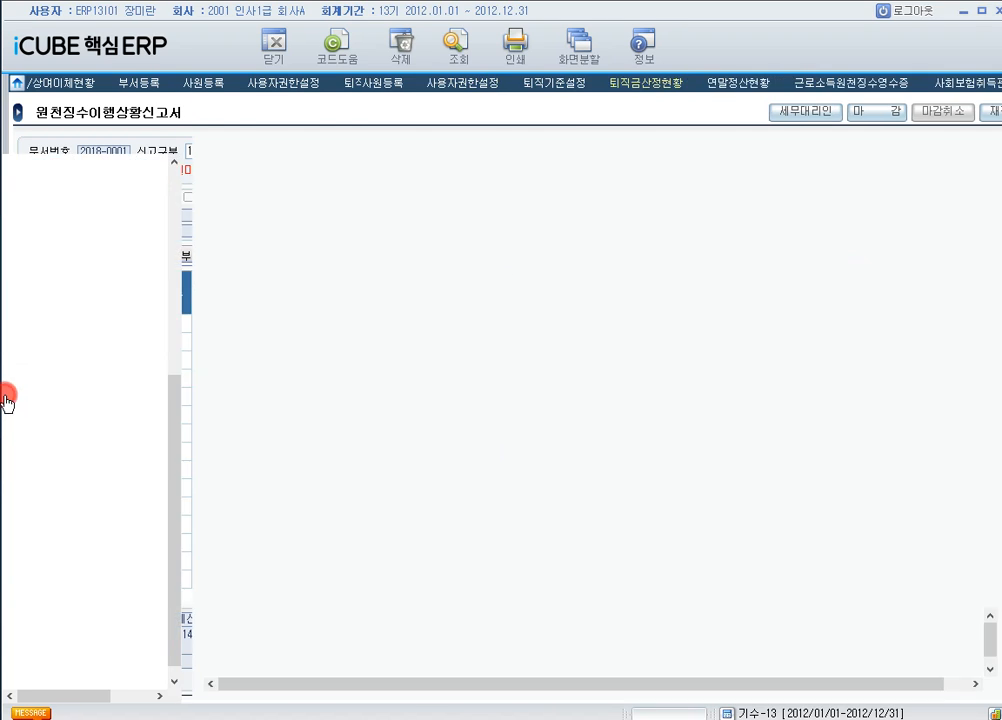
click(13, 606)
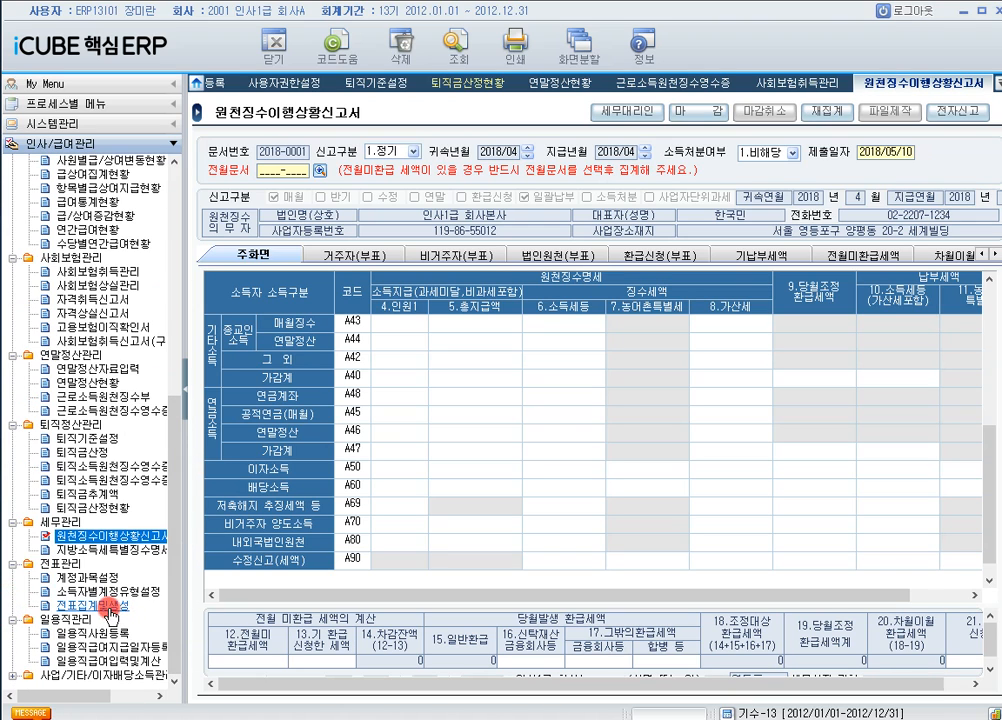
click(113, 606)
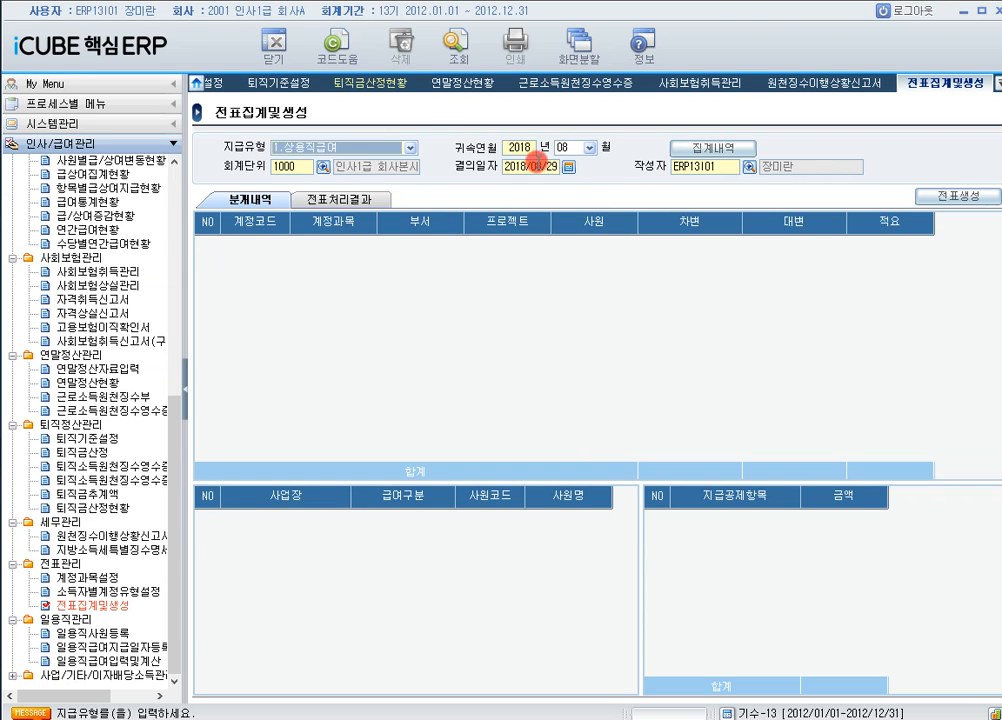
click(379, 208)
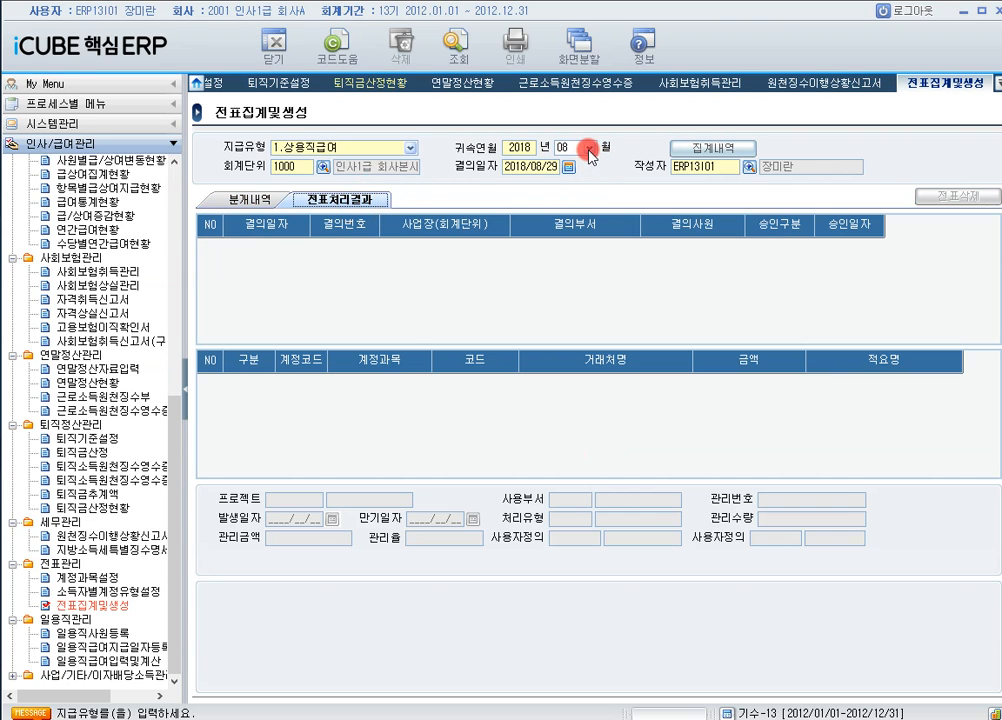
click(245, 198)
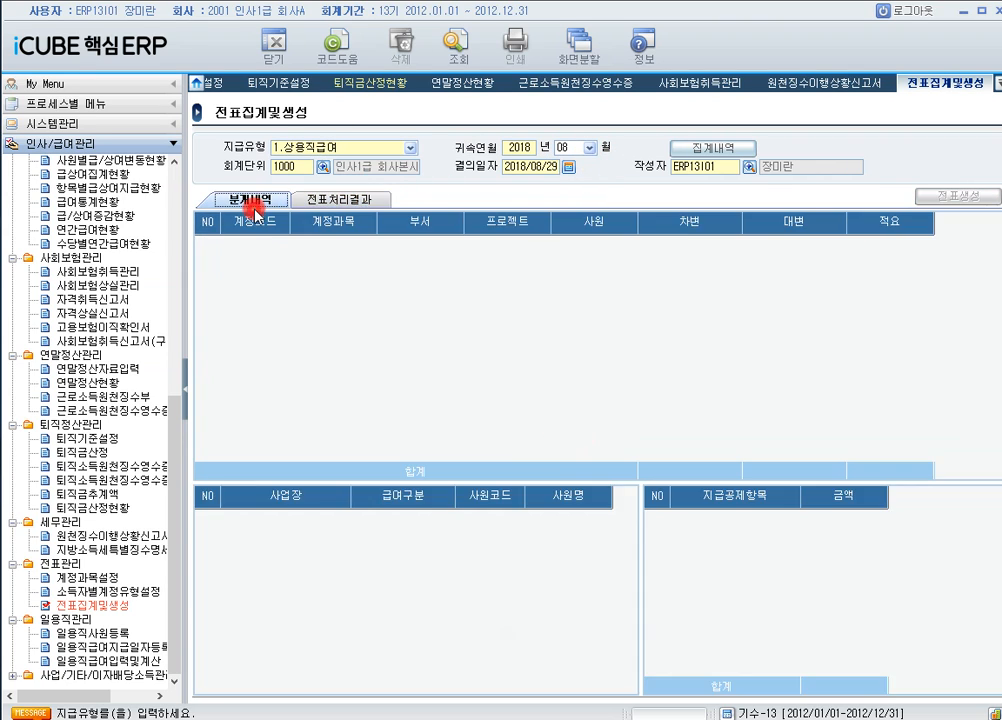
click(324, 205)
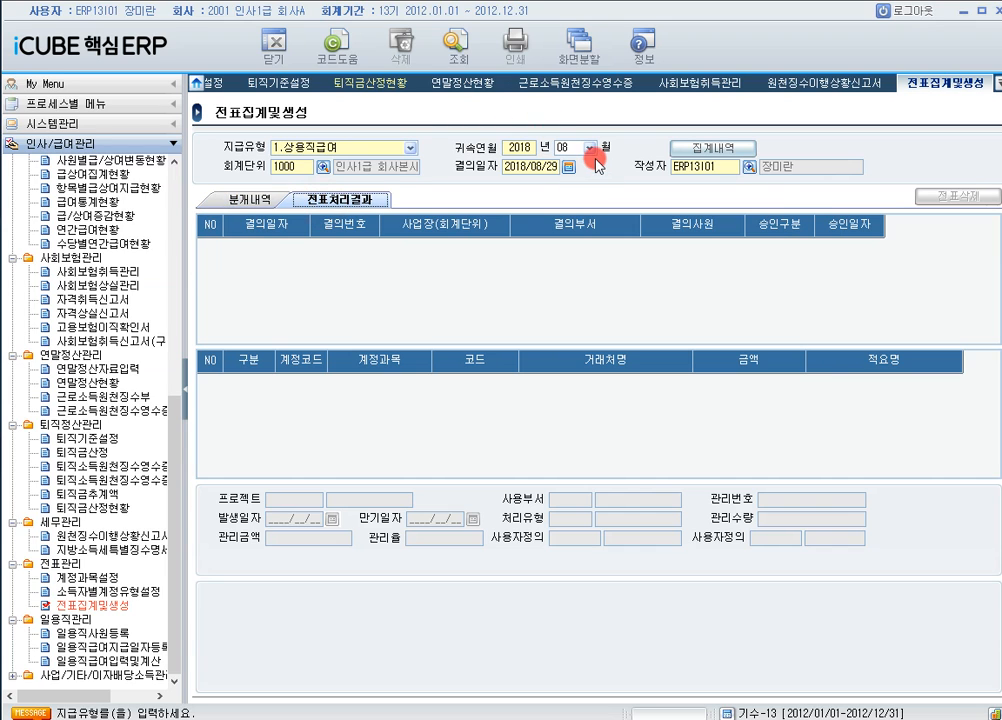
- Set 귀속연월 to 2018/04 and 결의일자 to 2018/05/11, and query the 상용직급여 voucher results
click(592, 150)
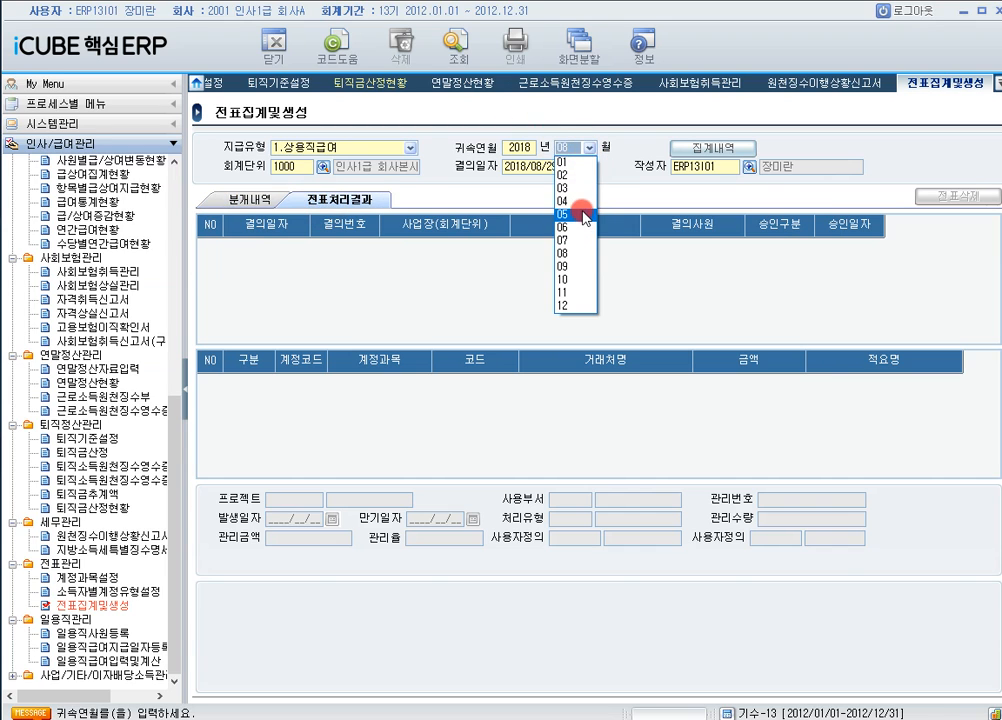
click(580, 207)
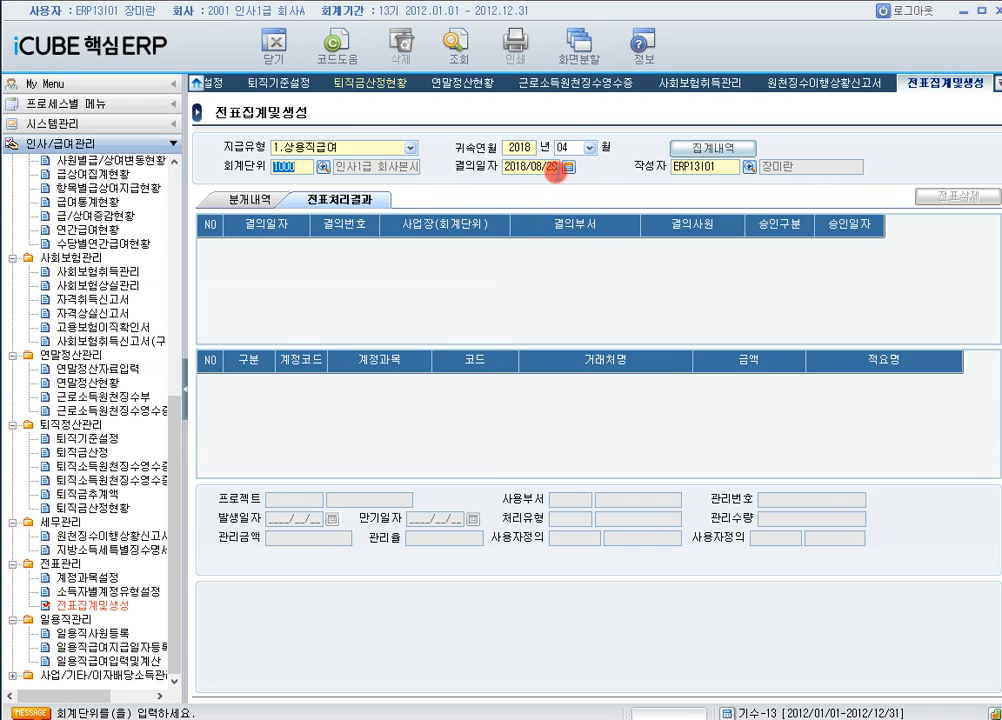
key(Return)
text(20180511)
key(Return)
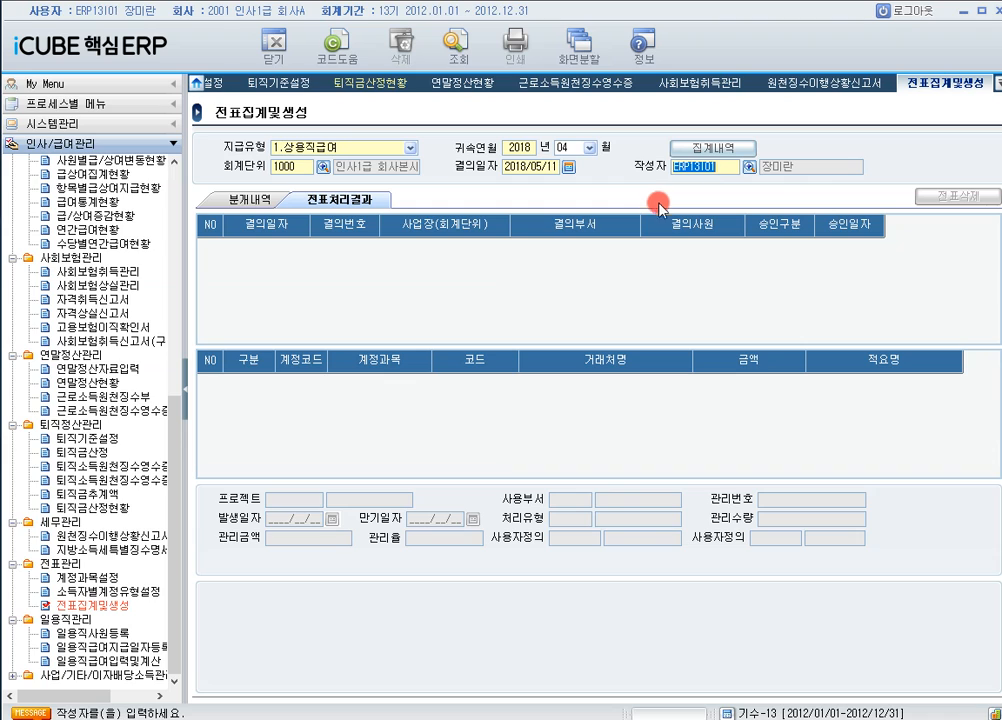
click(456, 45)
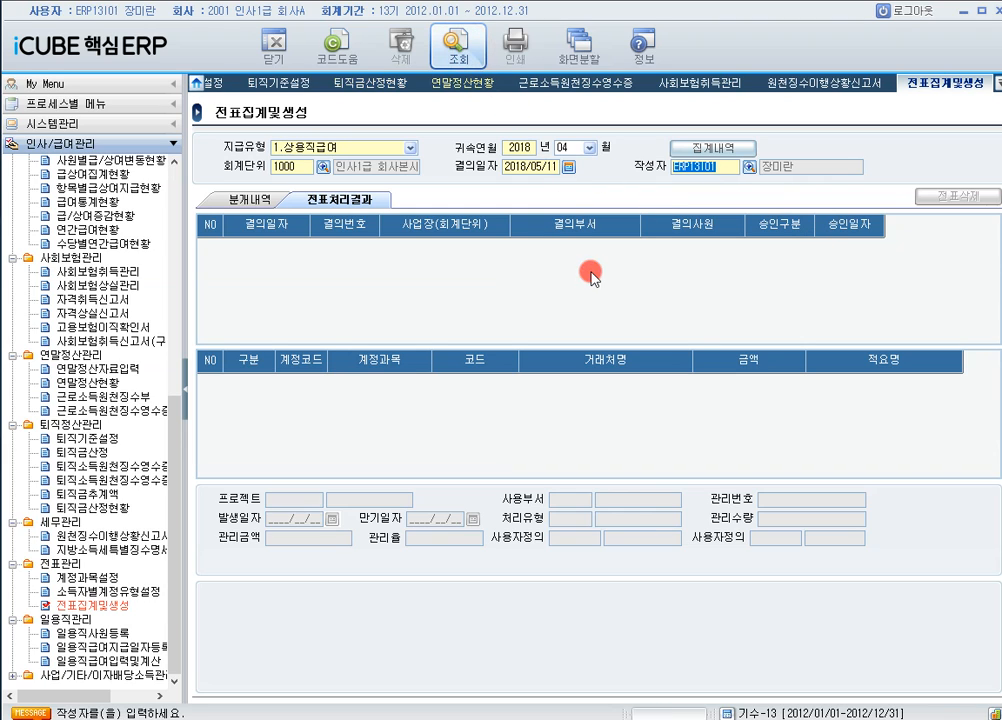
click(572, 473)
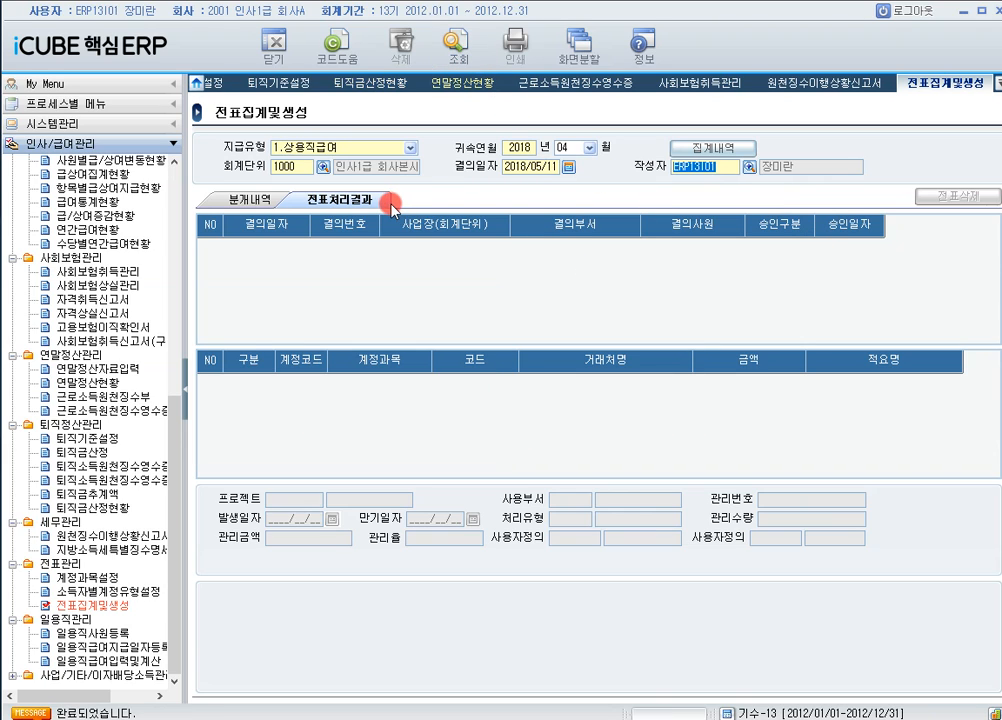
- Query the voucher results for 지급유형 2.퇴직금 and check the 예수금 and 세금과공과금 credit lines
click(411, 148)
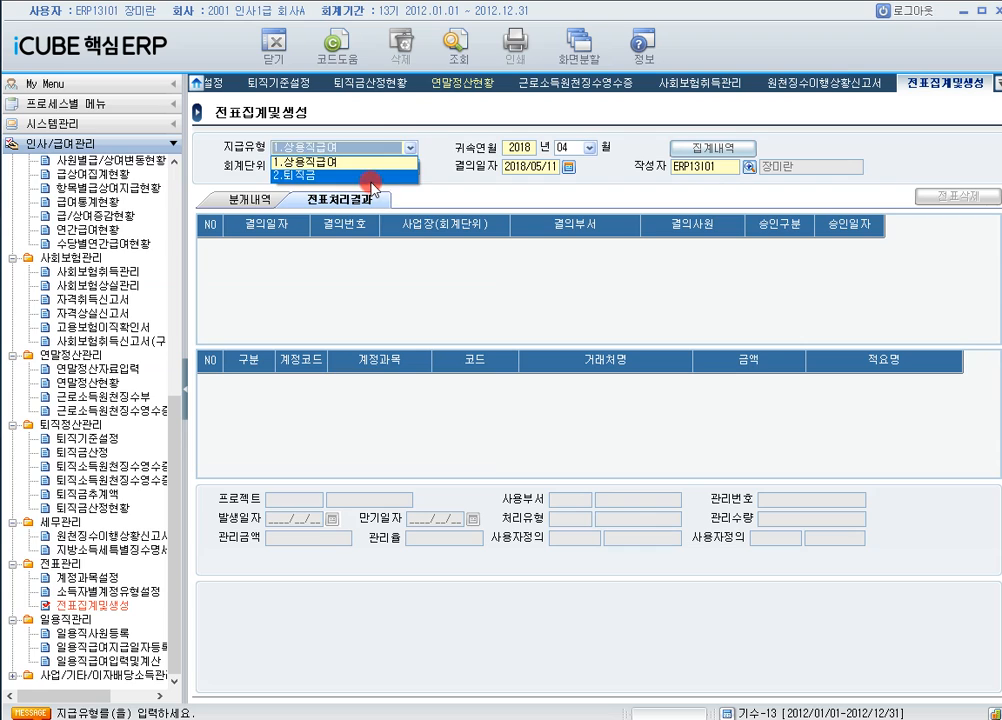
click(291, 176)
click(455, 42)
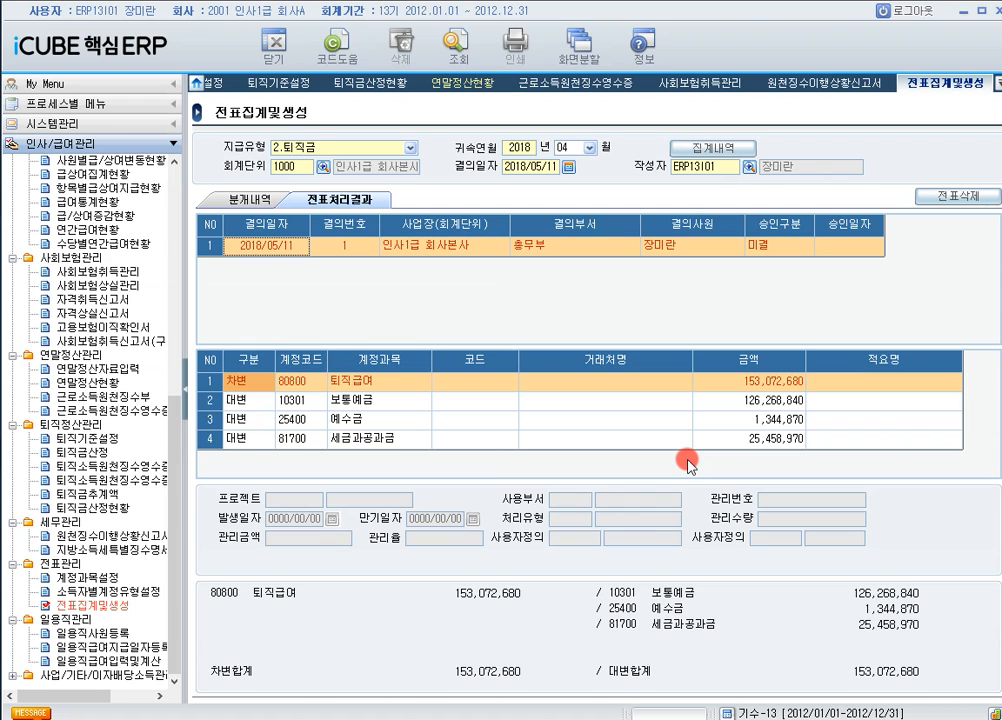
click(745, 418)
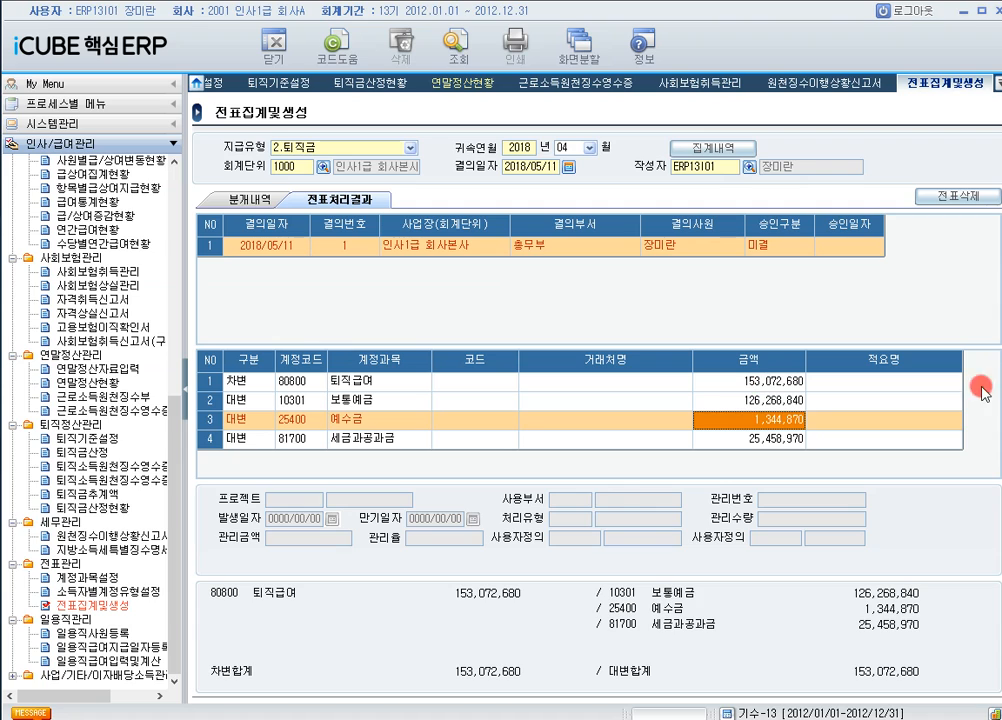
click(828, 445)
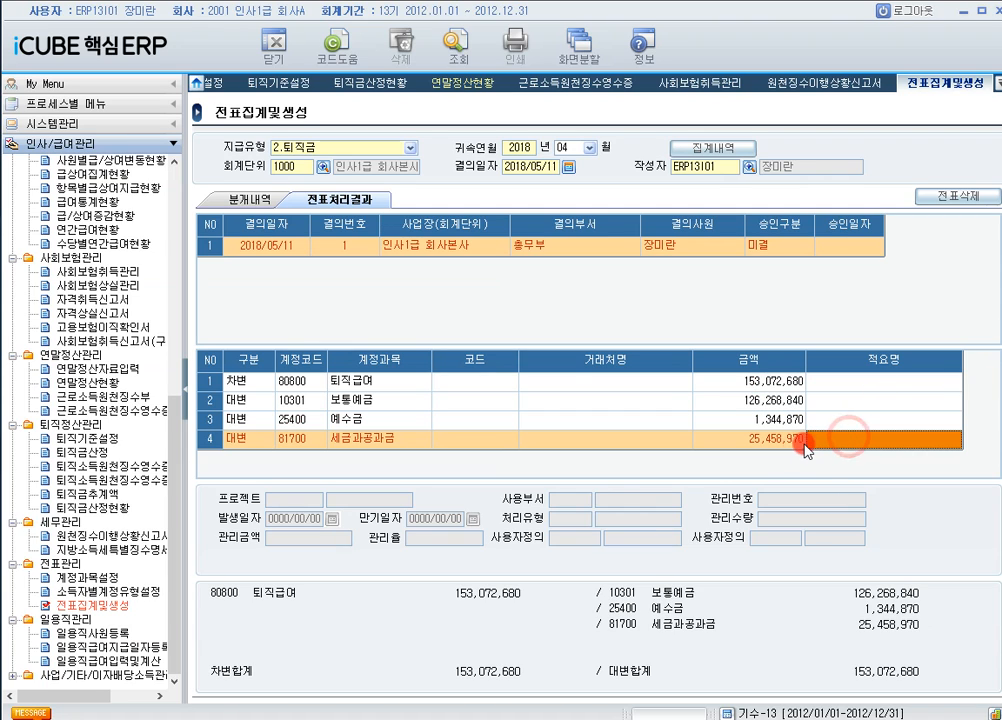